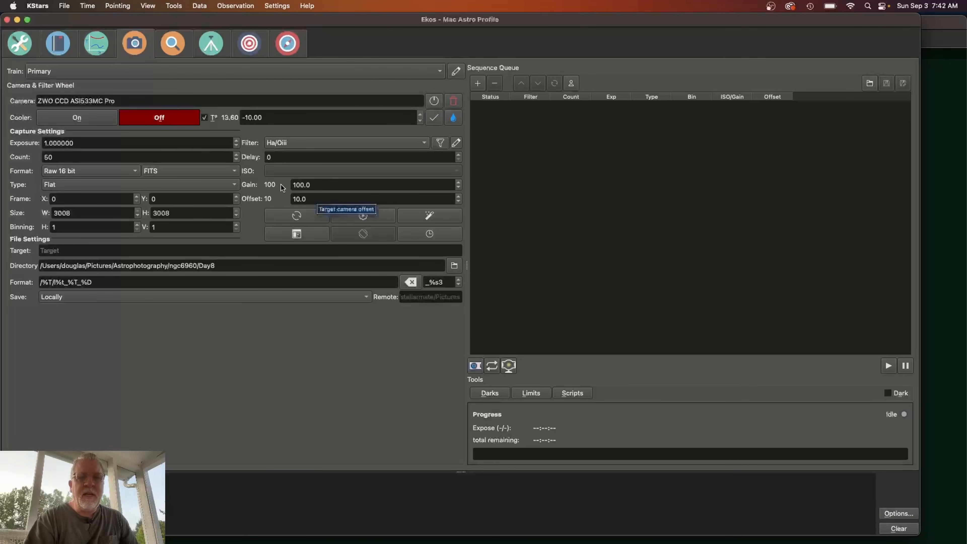
# - Cool the camera to -10.00 degrees and keep the capture frame type as Flat
pyautogui.click(434, 118)
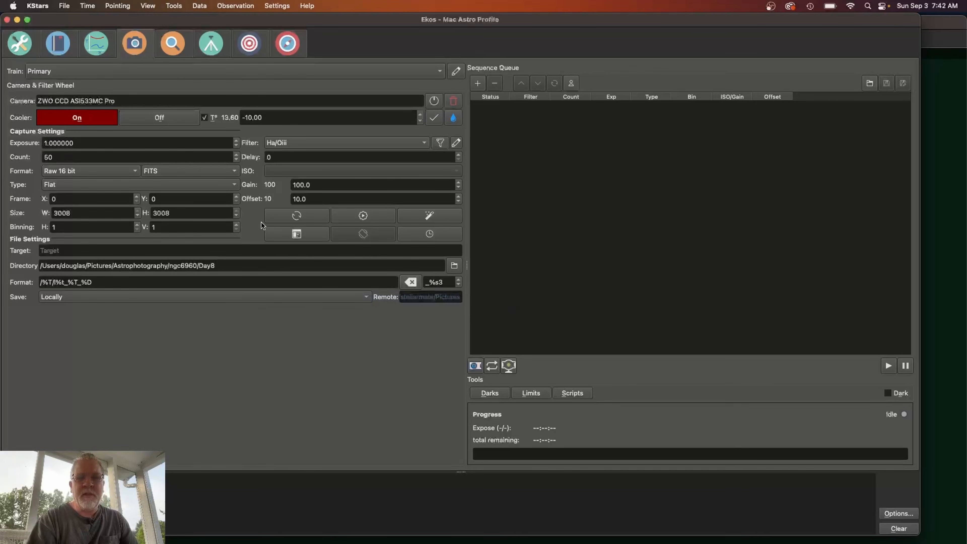
pyautogui.click(140, 185)
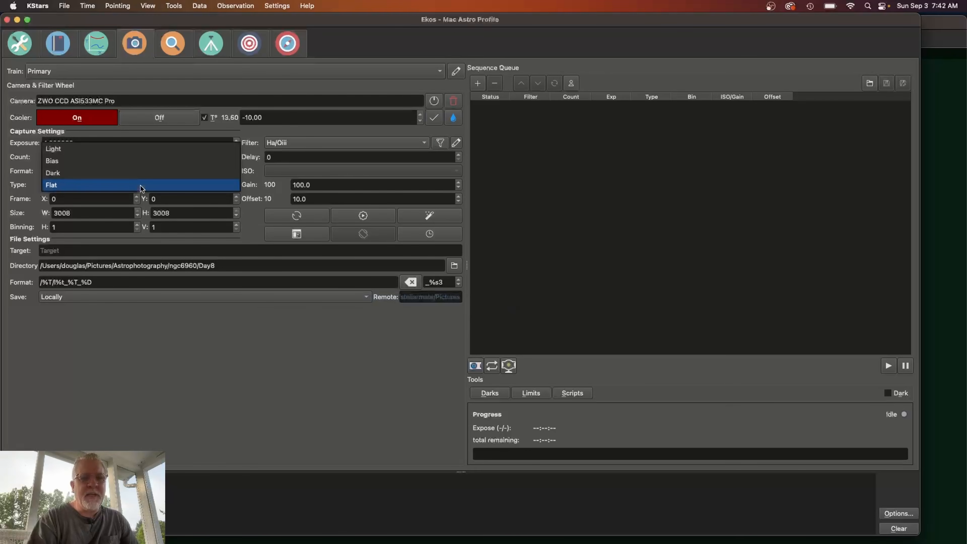
pyautogui.click(140, 186)
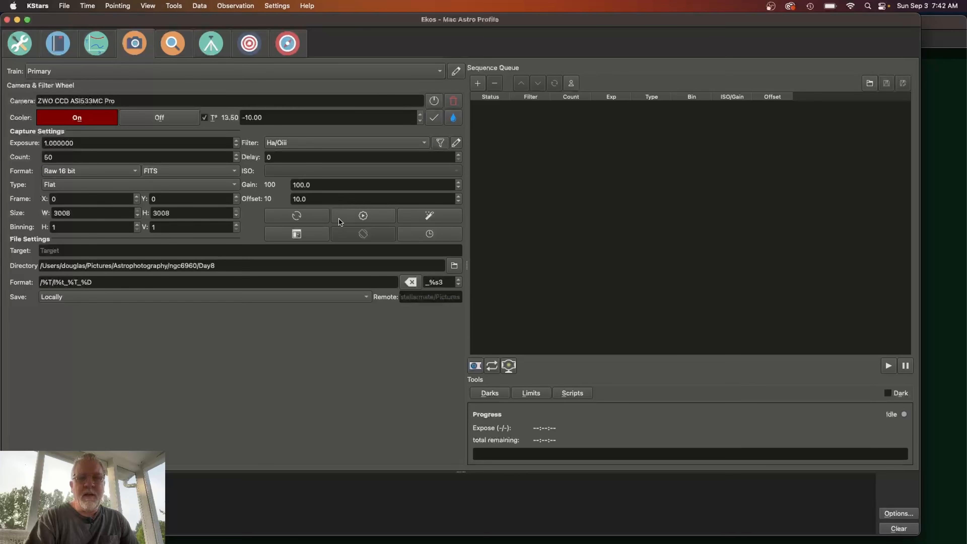
# - Accept the flat calibration options with a manual flat source, ADU target 32768 and tolerance 1000
pyautogui.click(358, 218)
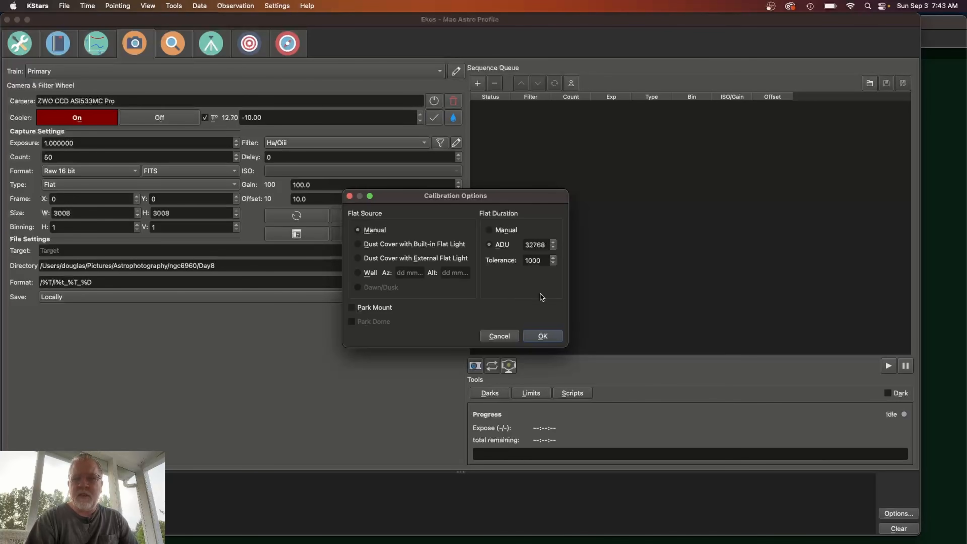
pyautogui.click(546, 335)
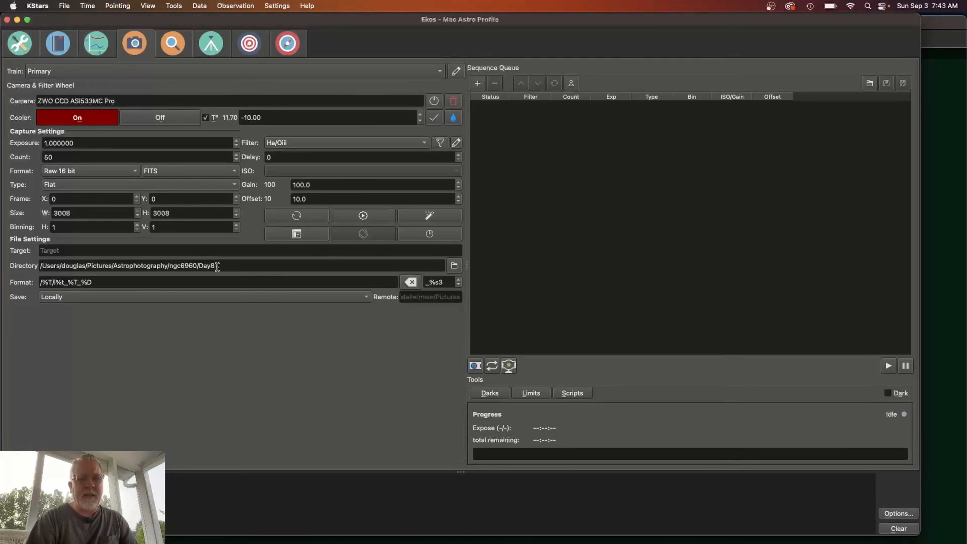
# - Enter ngc6960 as the target name in the file settings
pyautogui.click(98, 248)
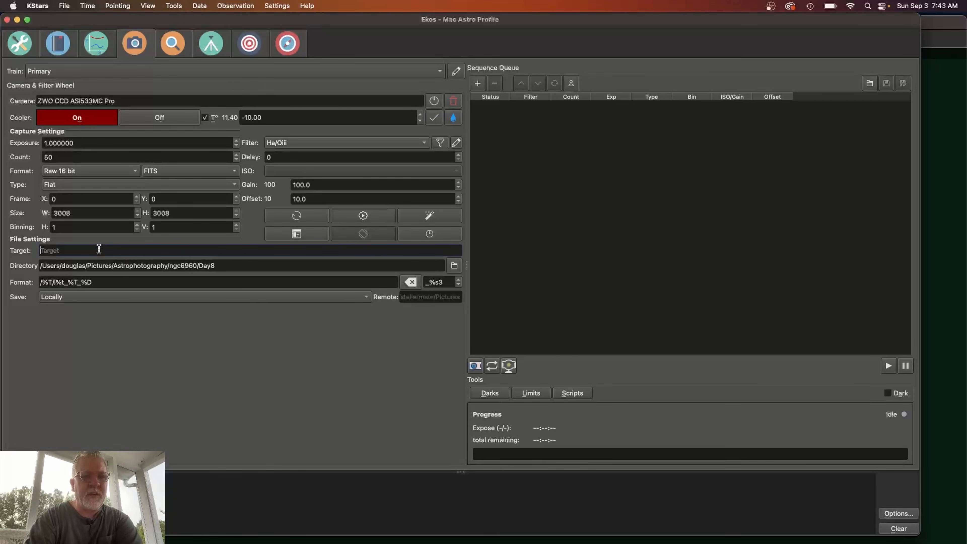
pyautogui.write('ngc')
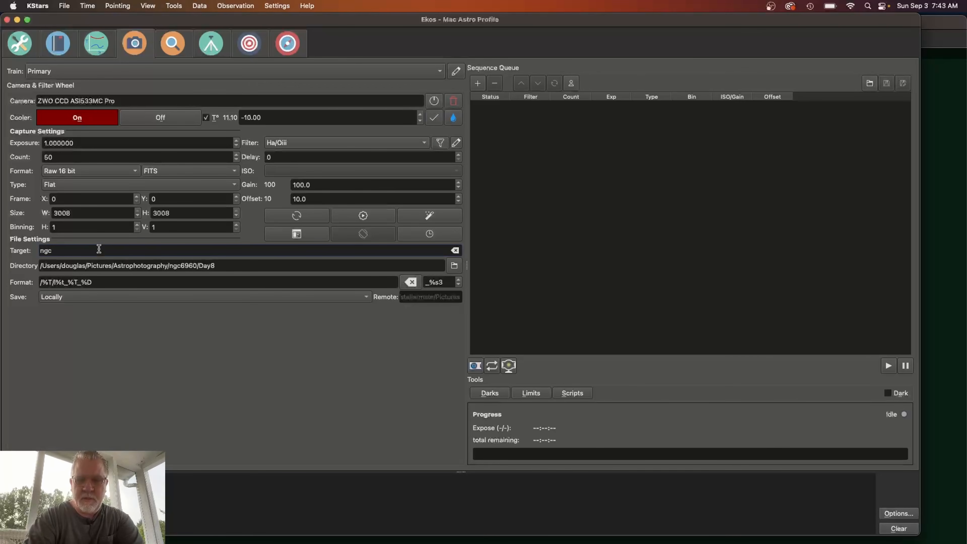
pyautogui.write('6960')
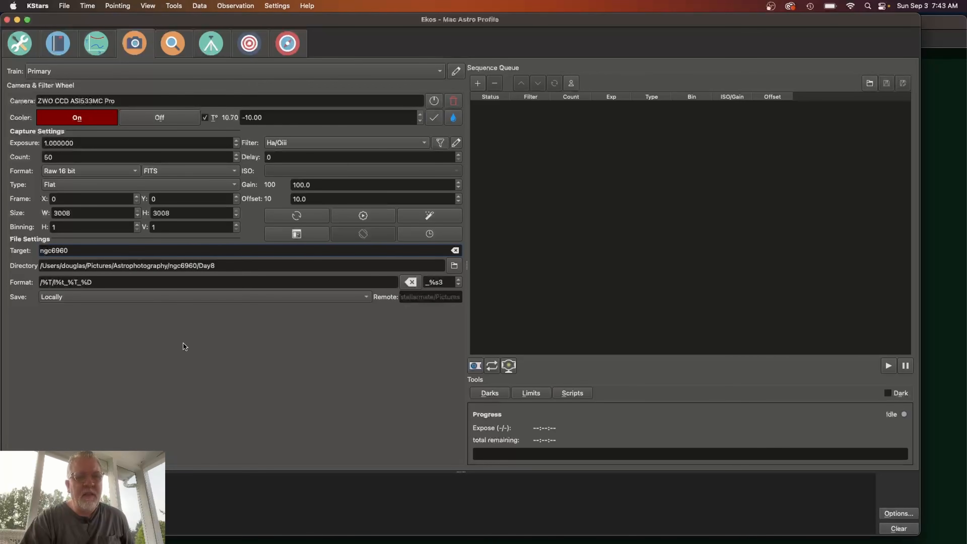
# - Examine the Light folder under Astrophotography/ngc6960/Day8 through the save directory chooser, and cancel the chooser
pyautogui.click(454, 266)
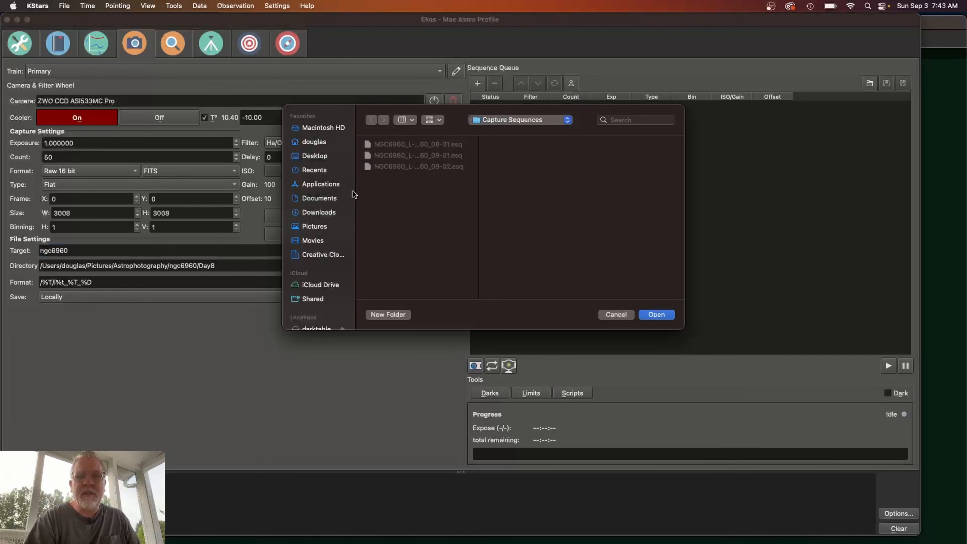
pyautogui.click(490, 125)
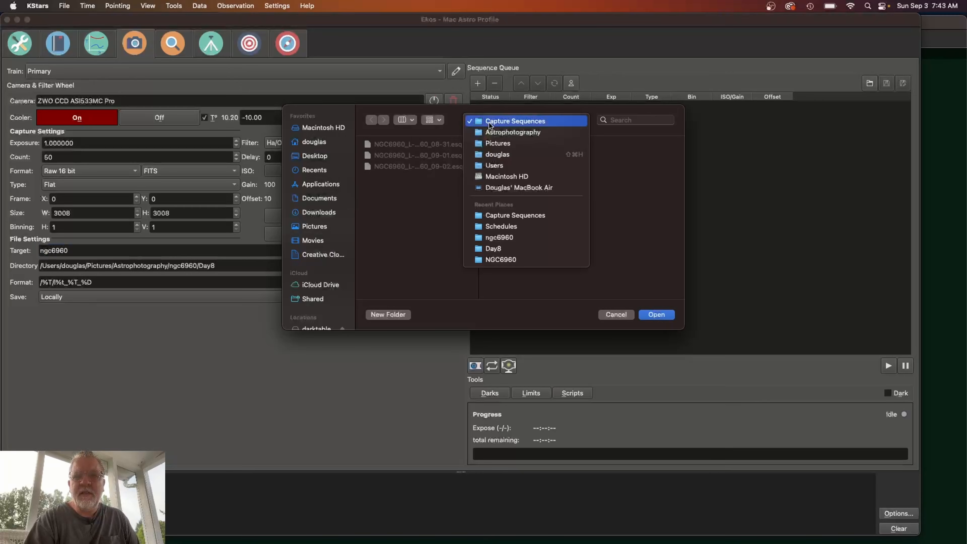
pyautogui.click(505, 134)
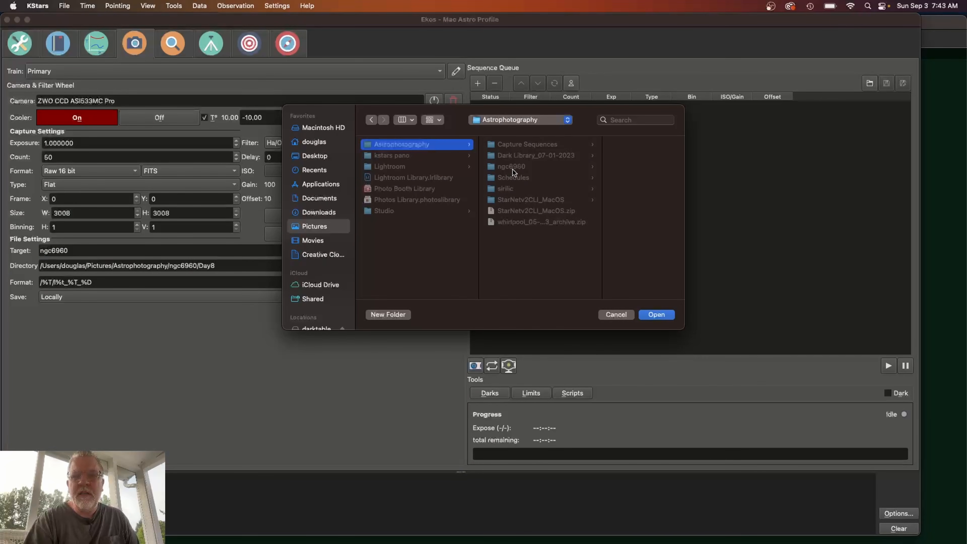
pyautogui.click(512, 169)
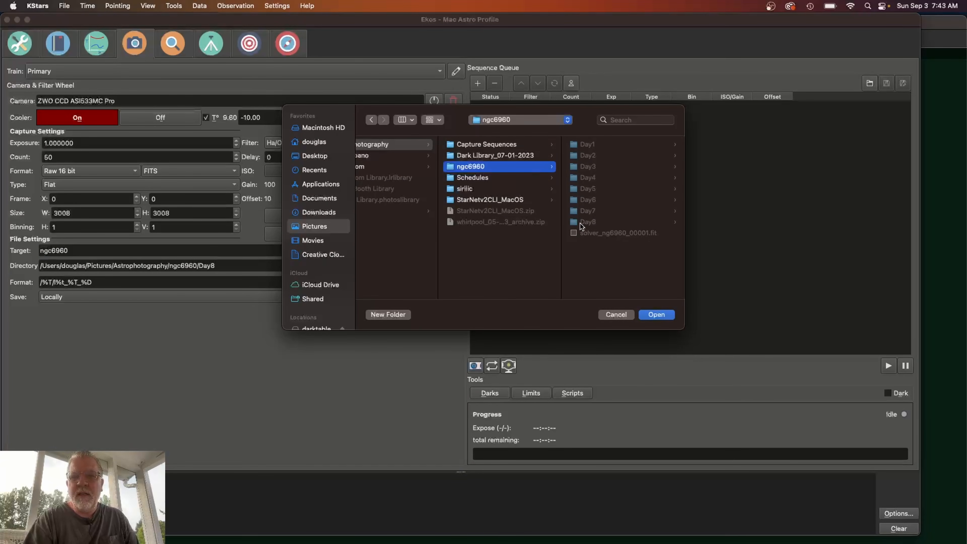
pyautogui.click(586, 221)
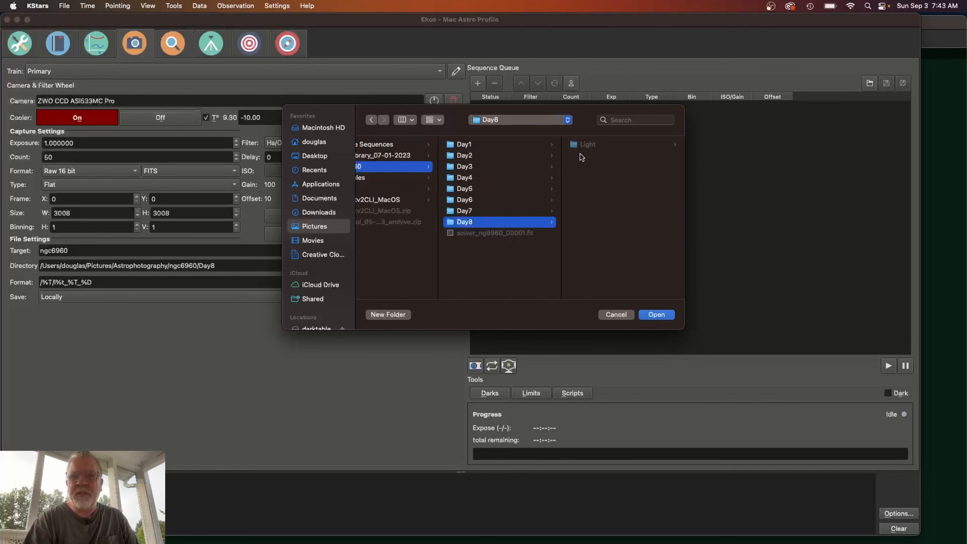
pyautogui.click(579, 145)
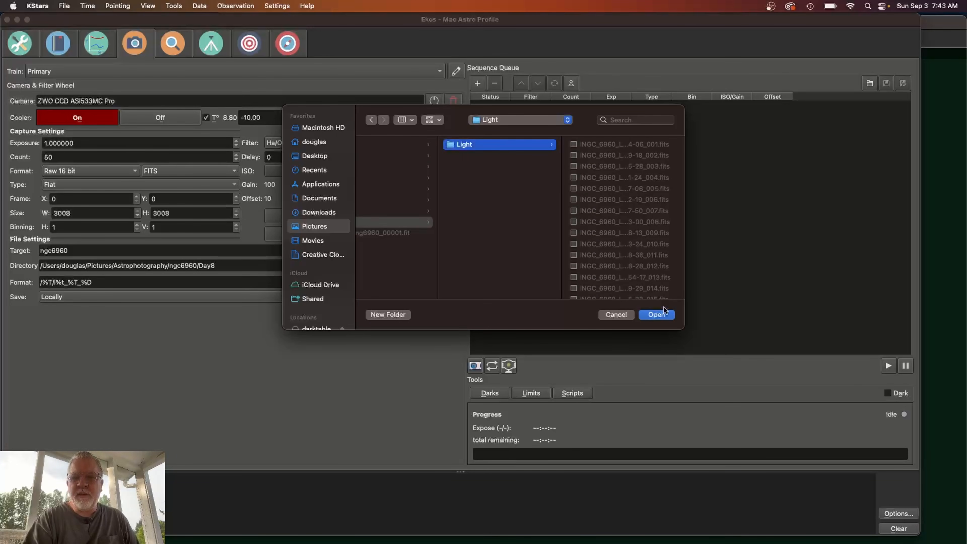
pyautogui.click(616, 315)
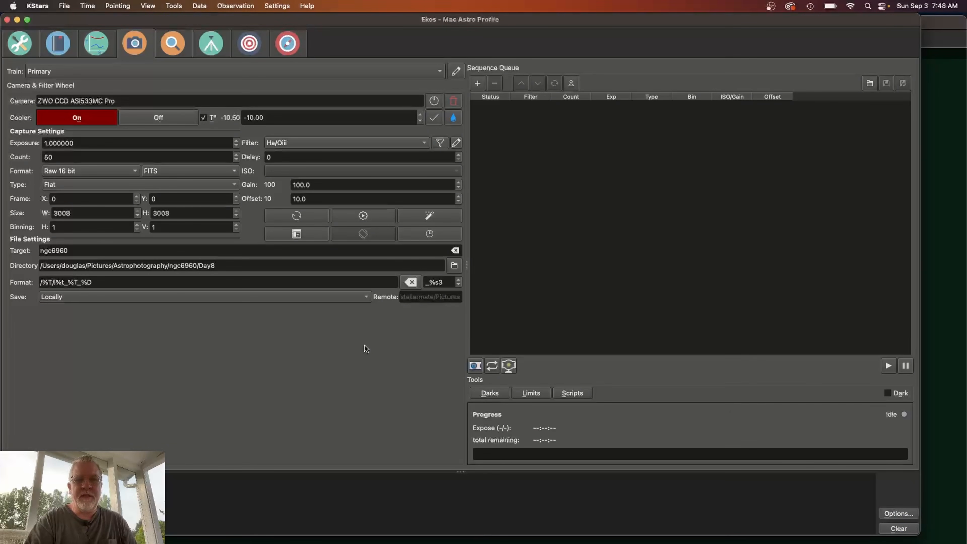
# - Queue the 50-frame Ha/Oiii flat job and start it, enlarging the message log to follow the capture
pyautogui.click(478, 84)
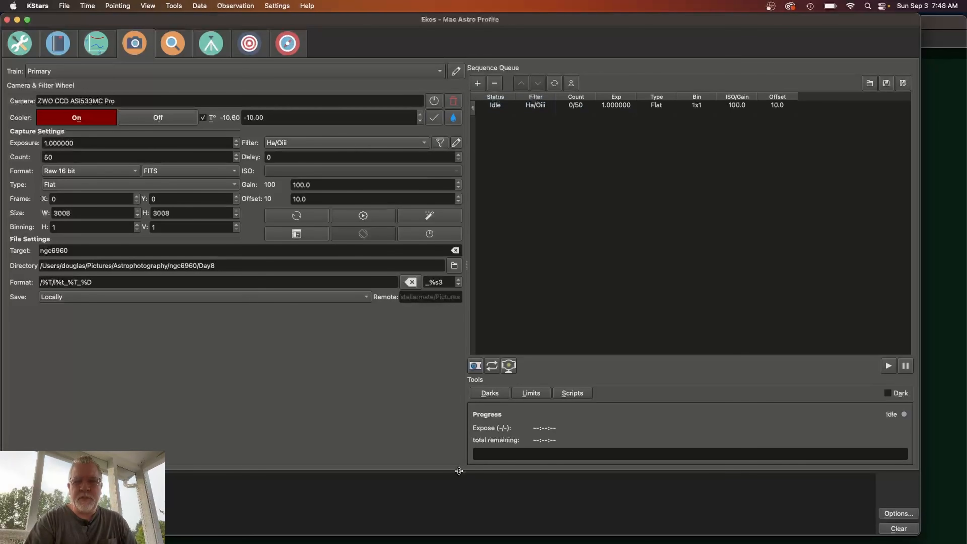
pyautogui.moveTo(458, 470); pyautogui.dragTo(469, 372)
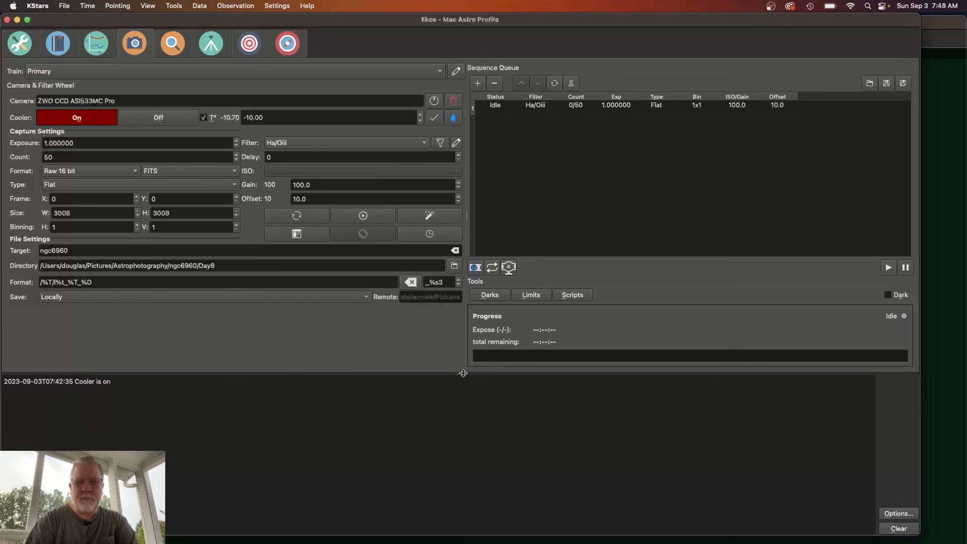
pyautogui.moveTo(463, 373); pyautogui.dragTo(463, 361)
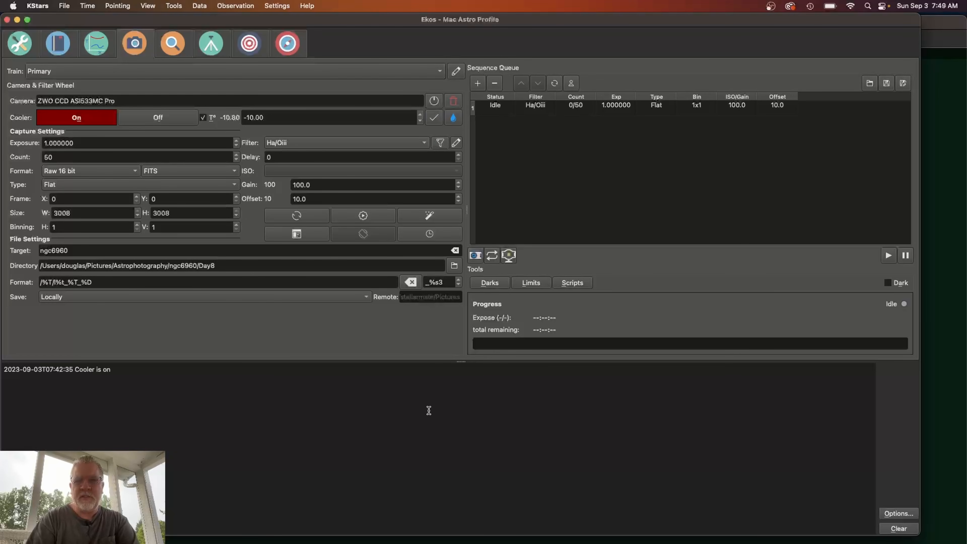
pyautogui.click(889, 255)
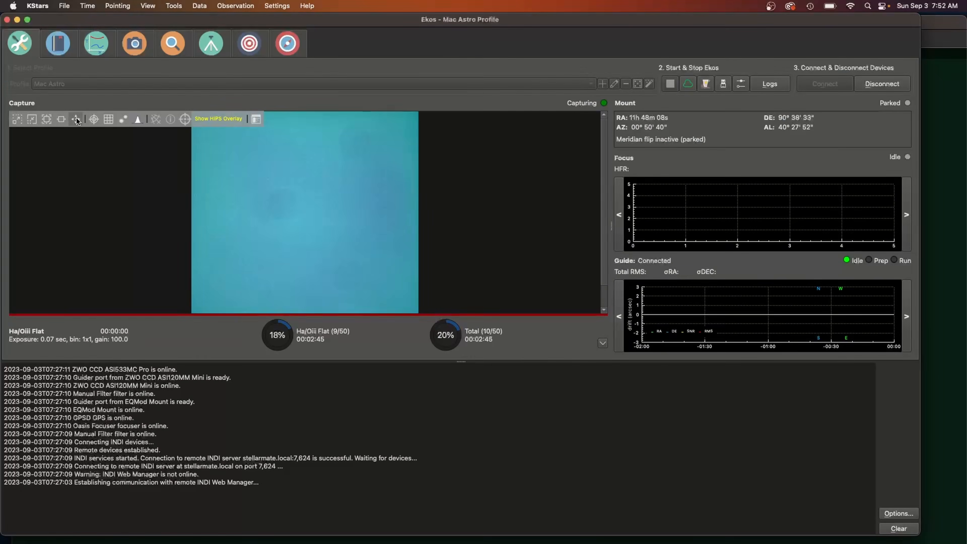
pyautogui.click(135, 43)
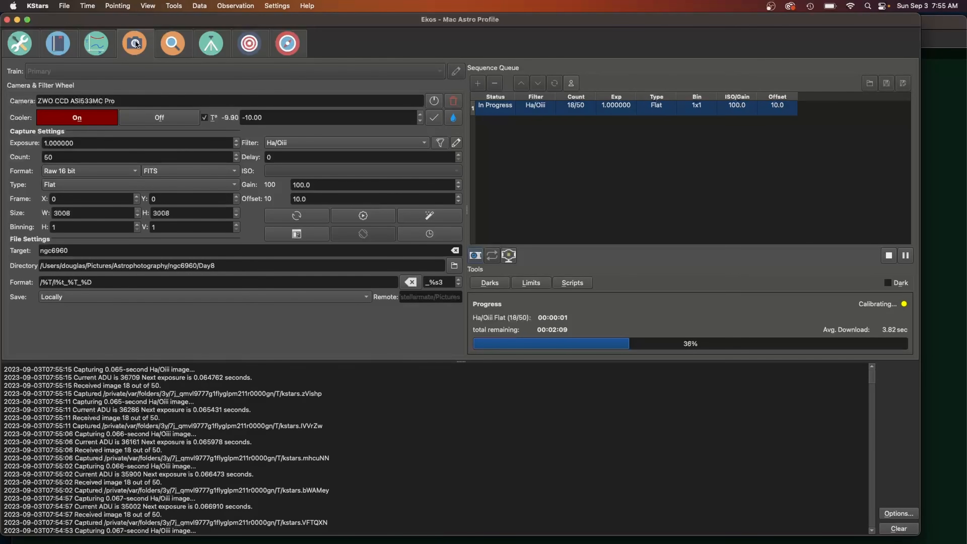
# - Switch to Finder and open the Flat folder in Pictures/Astrophotography/ngc6960/Day8
pyautogui.click(373, 356)
pyautogui.click(483, 279)
pyautogui.click(144, 259)
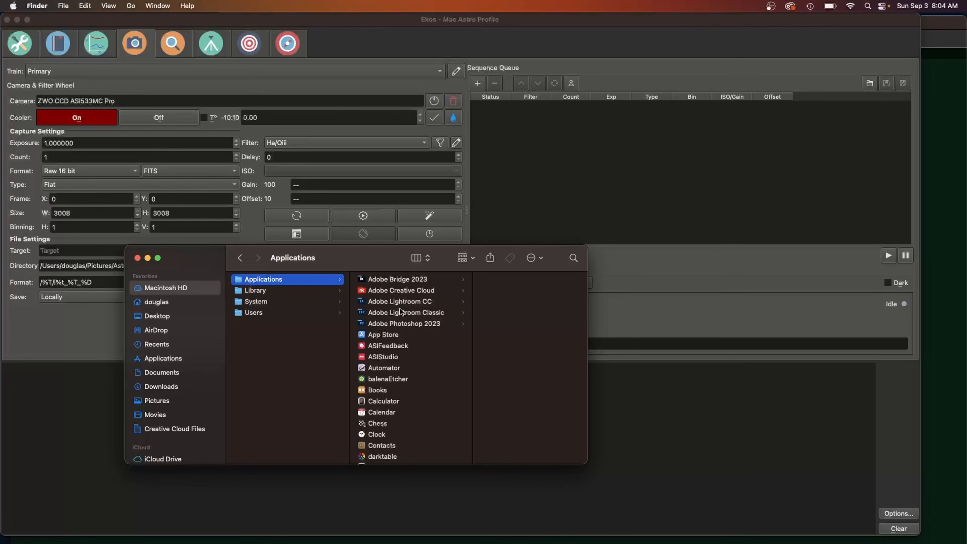
pyautogui.scroll(-10, 400, 310)
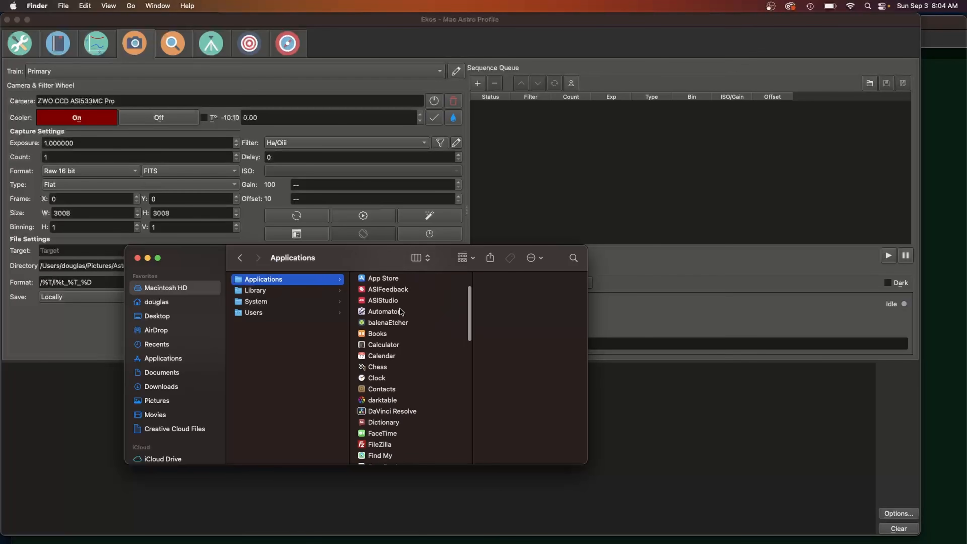
pyautogui.scroll(5, 399, 308)
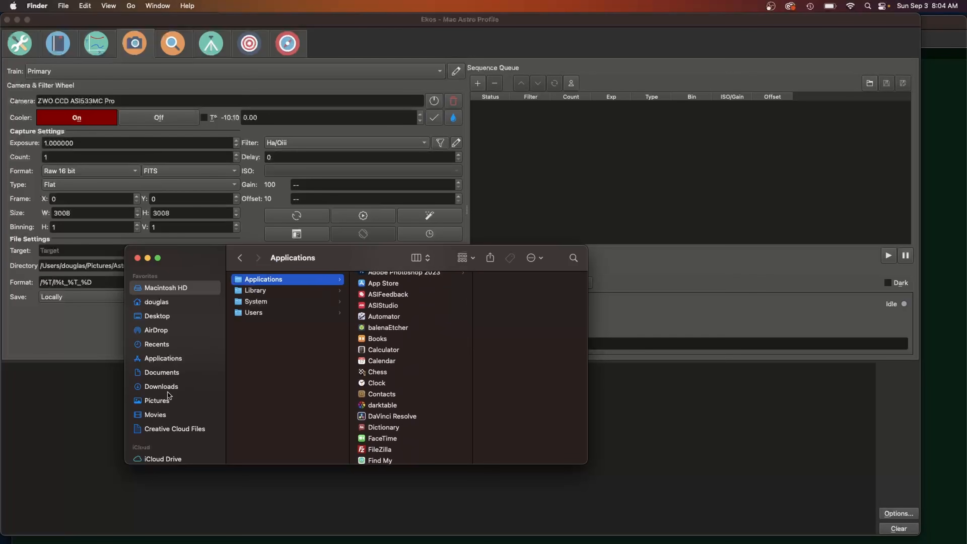
pyautogui.click(162, 401)
pyautogui.click(272, 280)
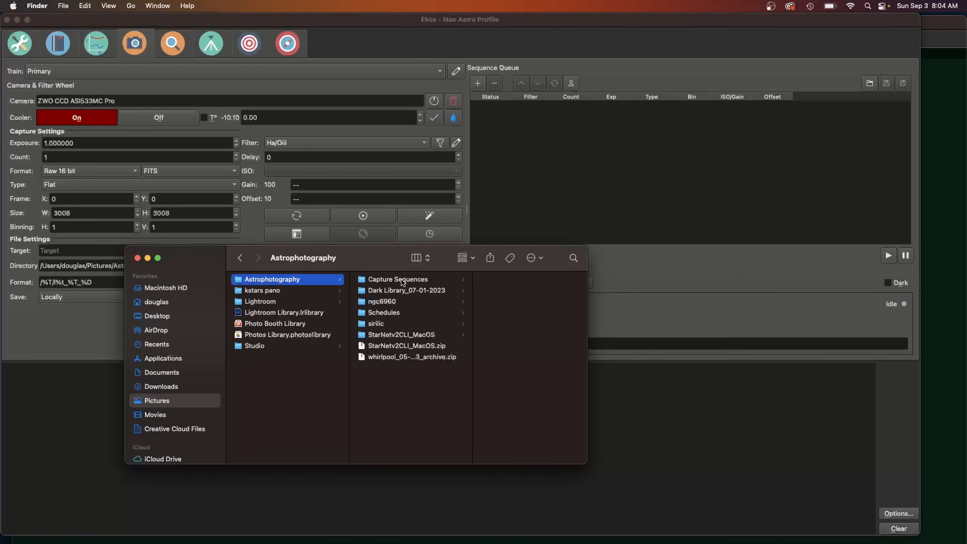
pyautogui.click(387, 302)
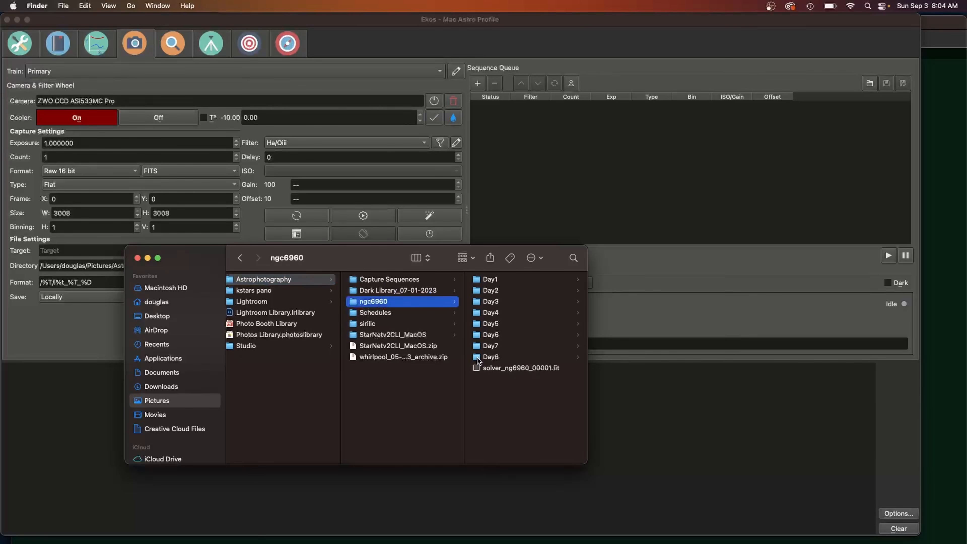
pyautogui.click(487, 357)
pyautogui.click(491, 278)
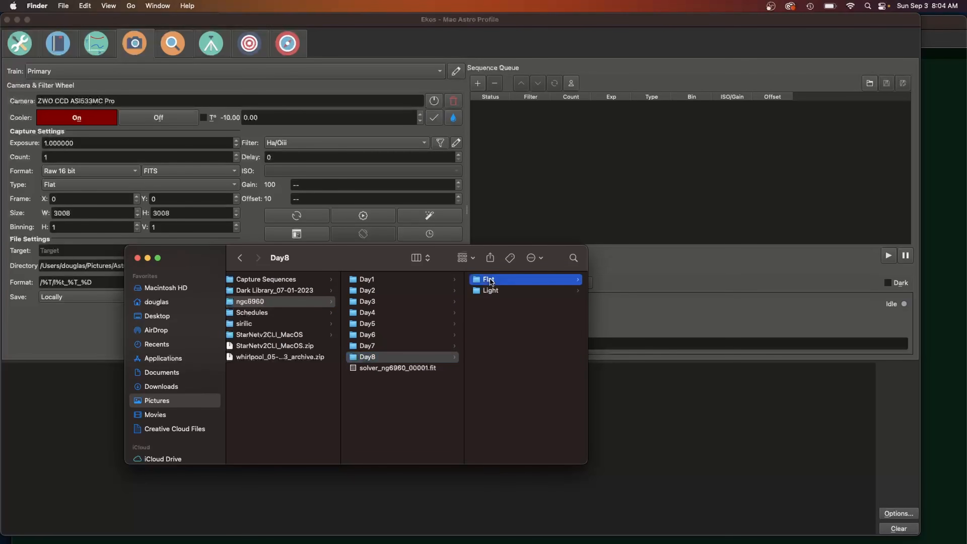
# - Select all files in the Flat folder to check how many flats were saved, and close the Finder window
pyautogui.click(521, 280)
pyautogui.press('super+a')
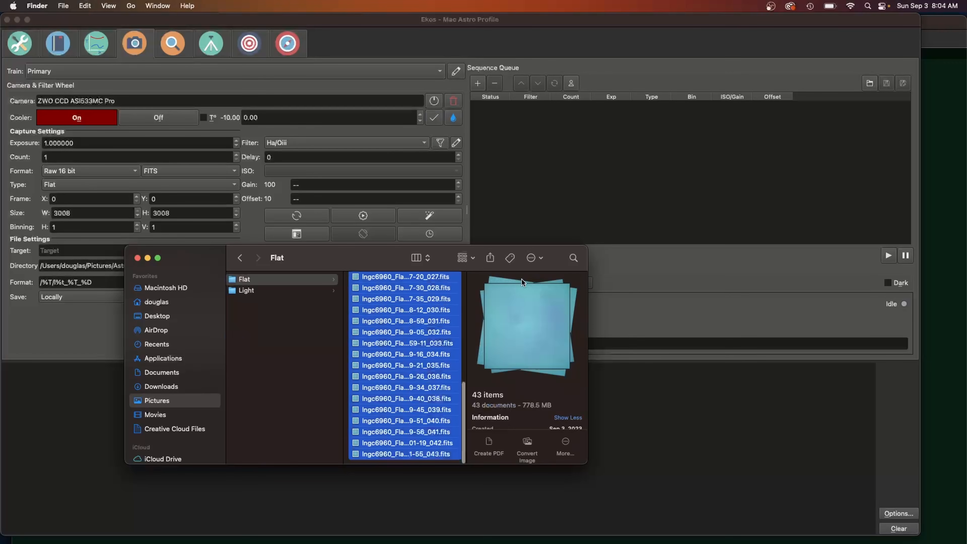
pyautogui.click(308, 386)
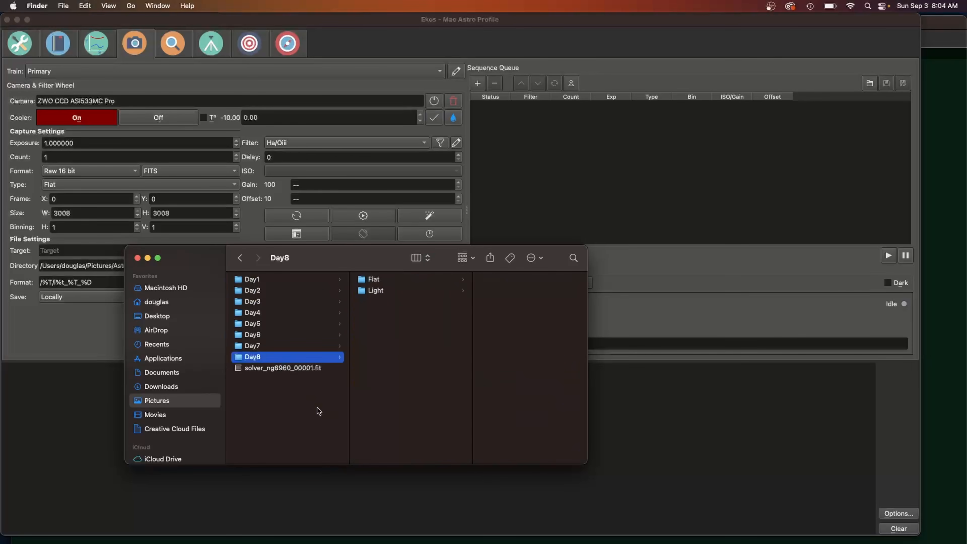
pyautogui.click(138, 258)
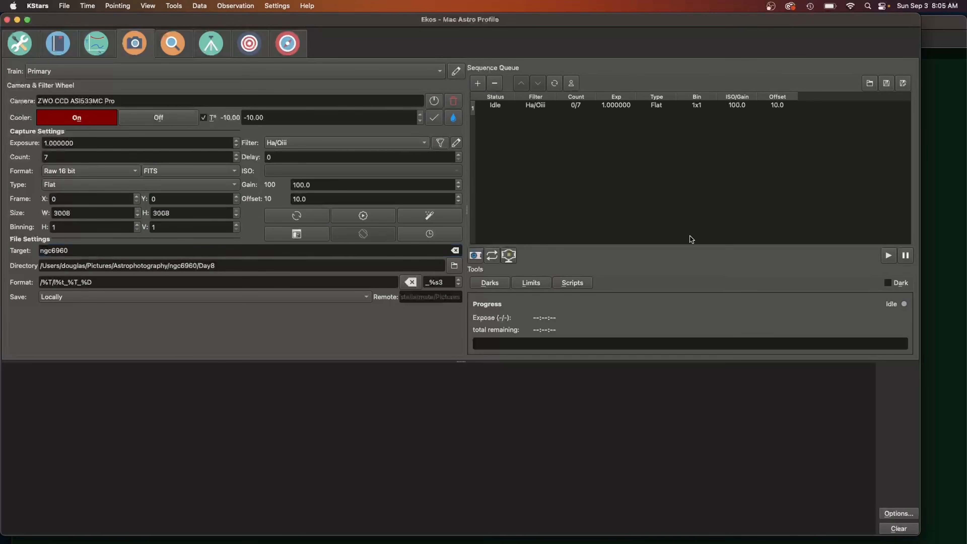
# - Start the queued 7-frame Ha/Oiii flat job to capture additional flats
pyautogui.click(888, 256)
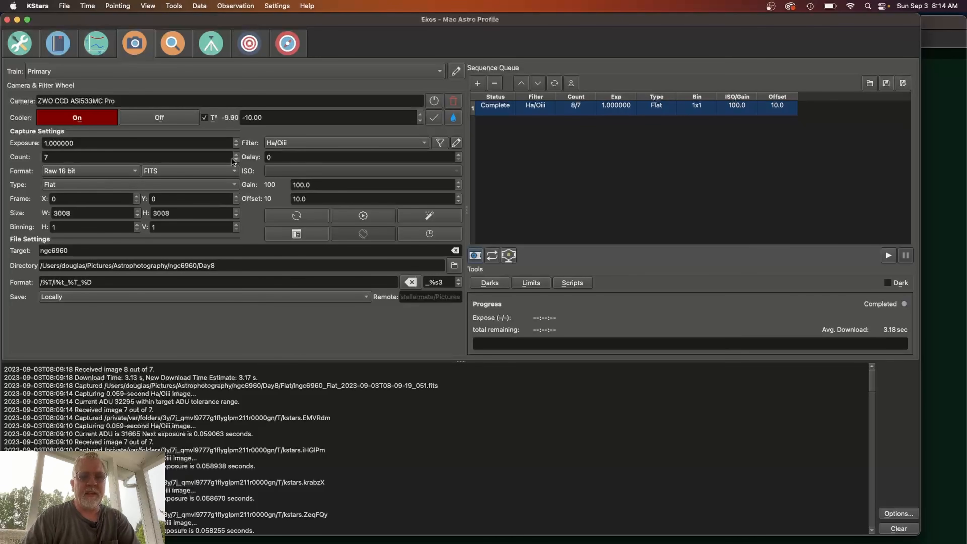
# - Set the exposure to the minimum of 0.000032 seconds and the frame type to Bias
pyautogui.click(235, 145)
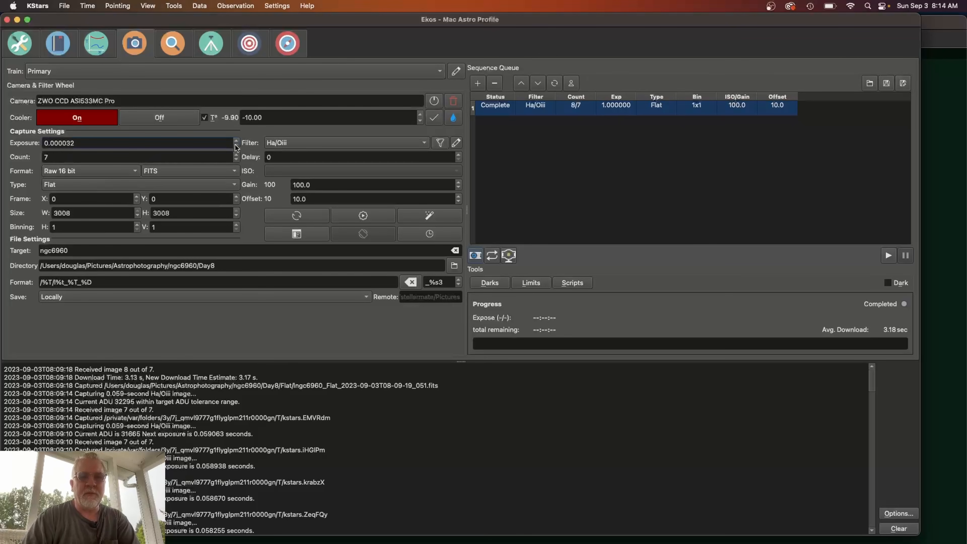
pyautogui.click(69, 186)
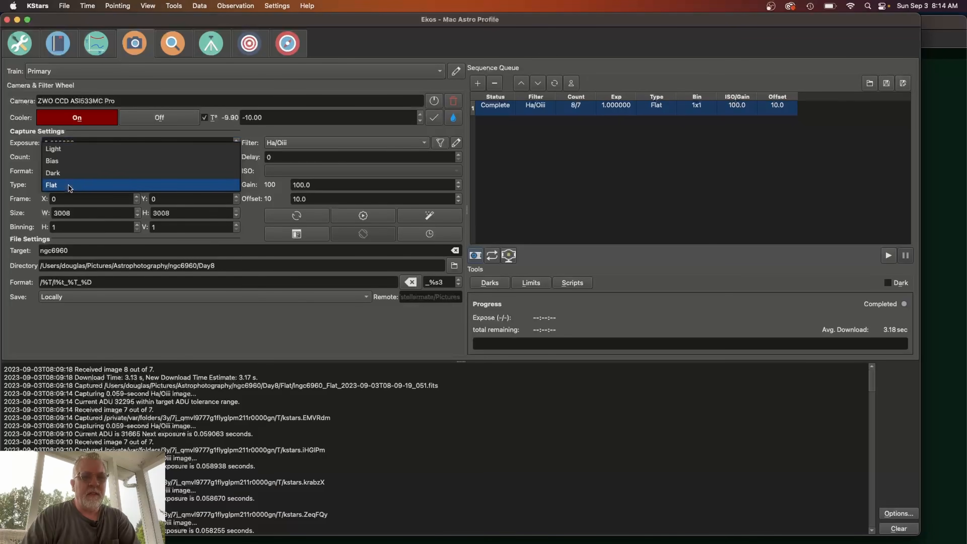
pyautogui.click(63, 161)
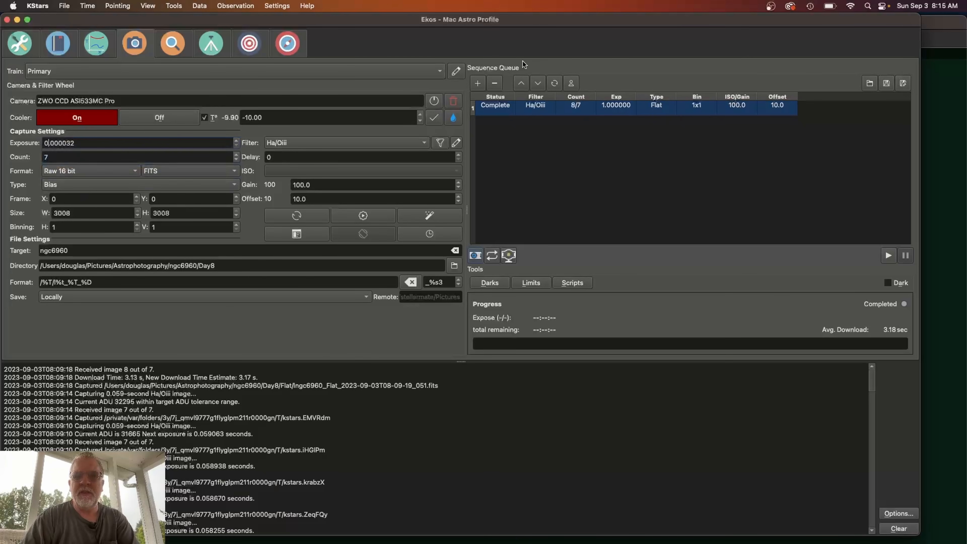
# - Replace the completed flat job in the sequence queue with a bias job of 7 frames
pyautogui.click(496, 83)
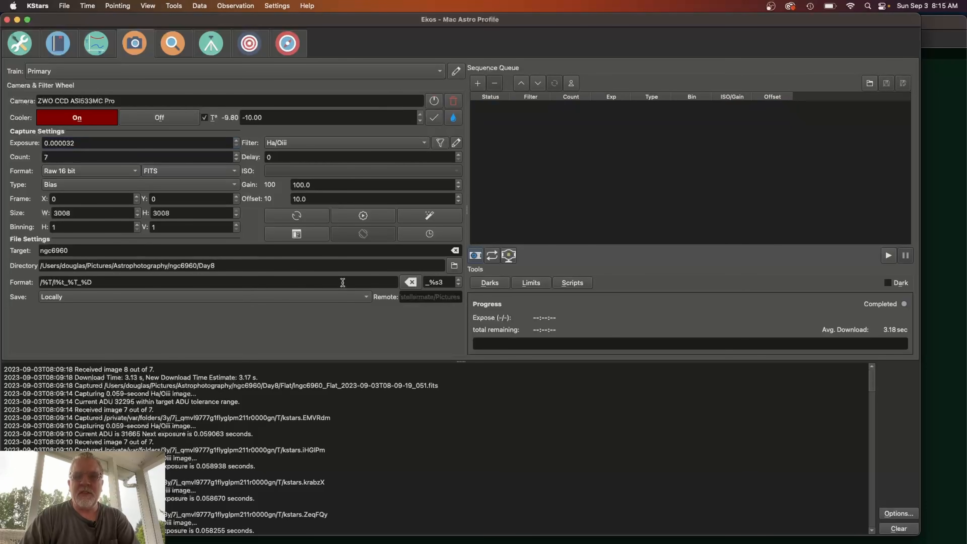
pyautogui.click(477, 85)
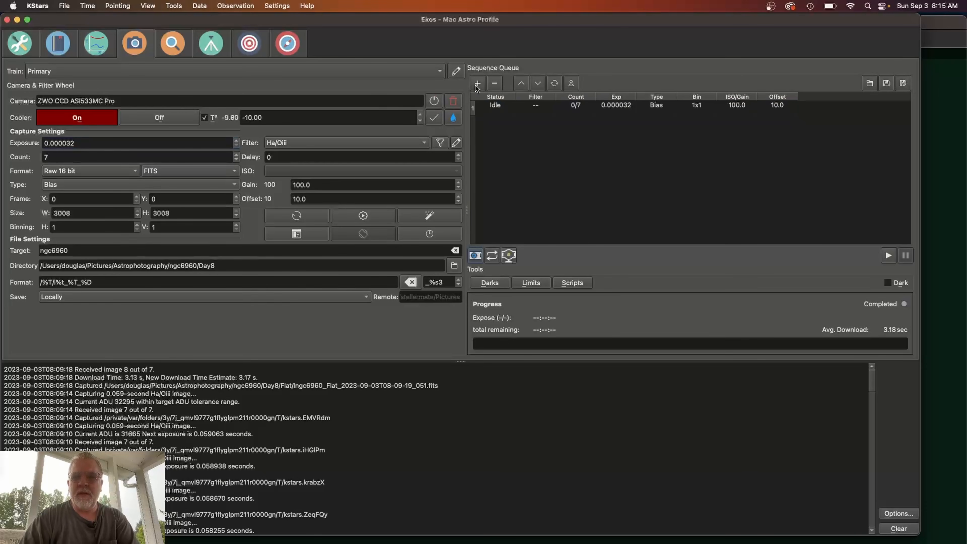
# - Run the queued bias job, and stop the Ekos services from the setup module once the bias captures are complete
pyautogui.click(887, 256)
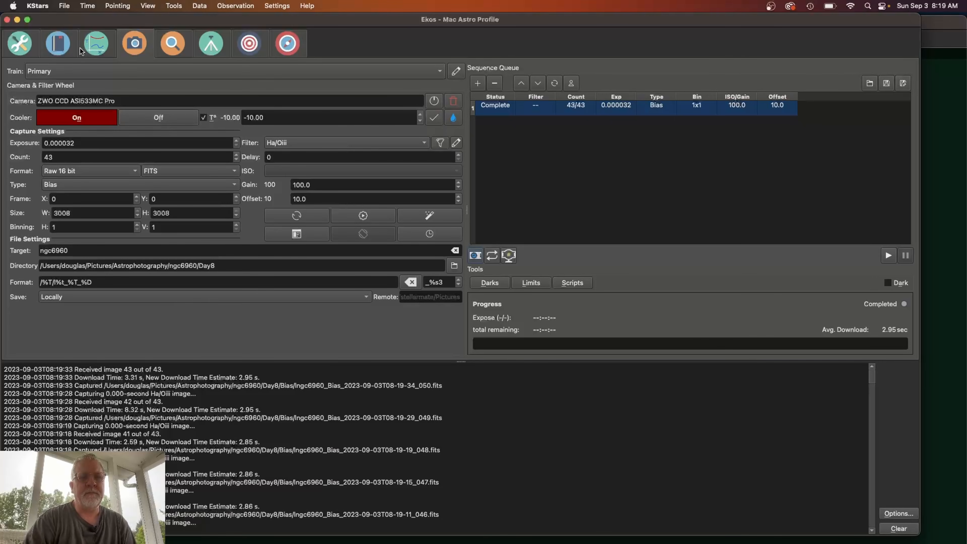
pyautogui.click(20, 48)
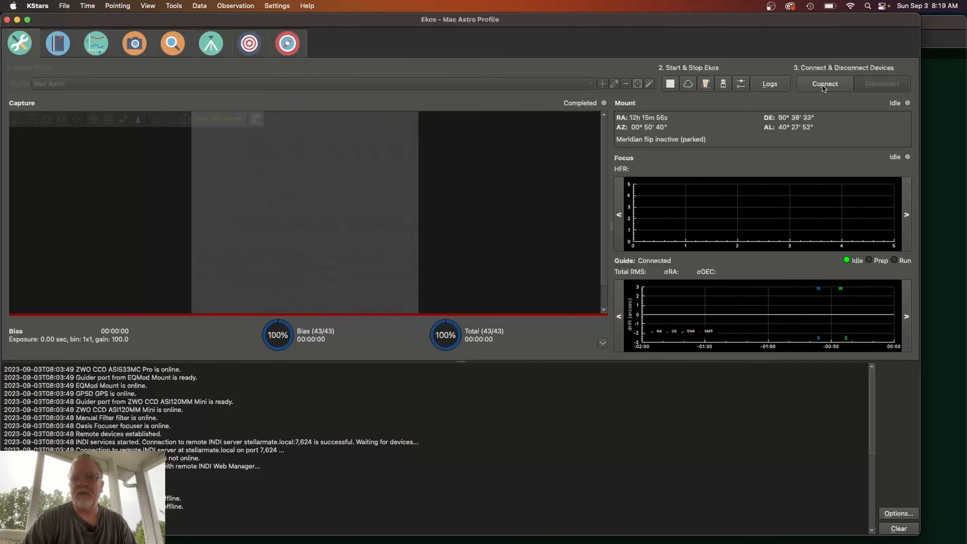
pyautogui.click(669, 85)
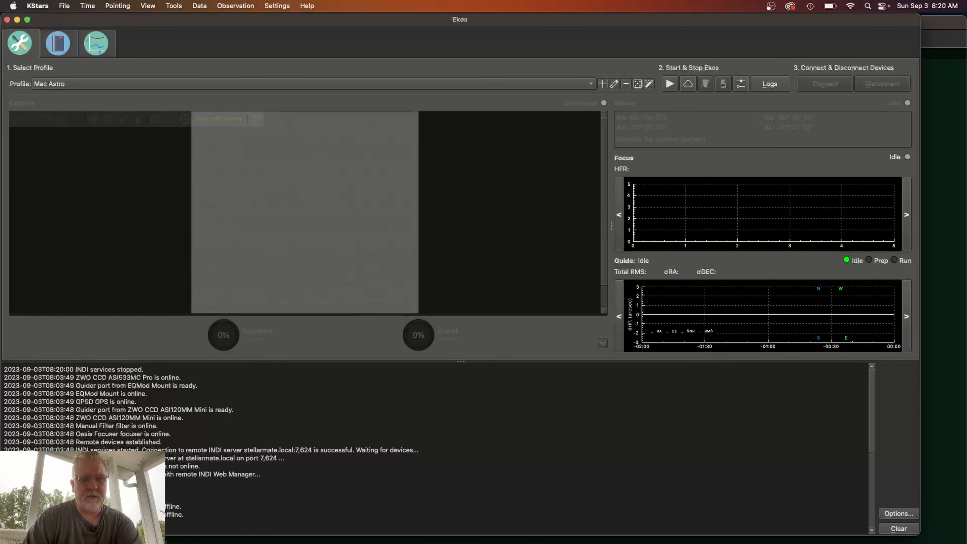
# - Switch to Finder and open the Day8 folder inside Pictures/Astrophotography/ngc6960
pyautogui.press('super+Tab')
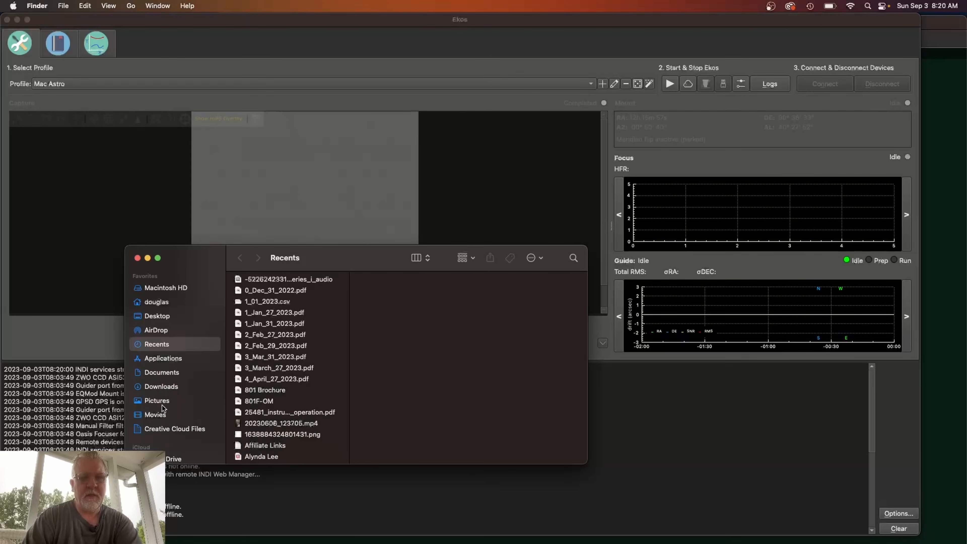
pyautogui.click(157, 400)
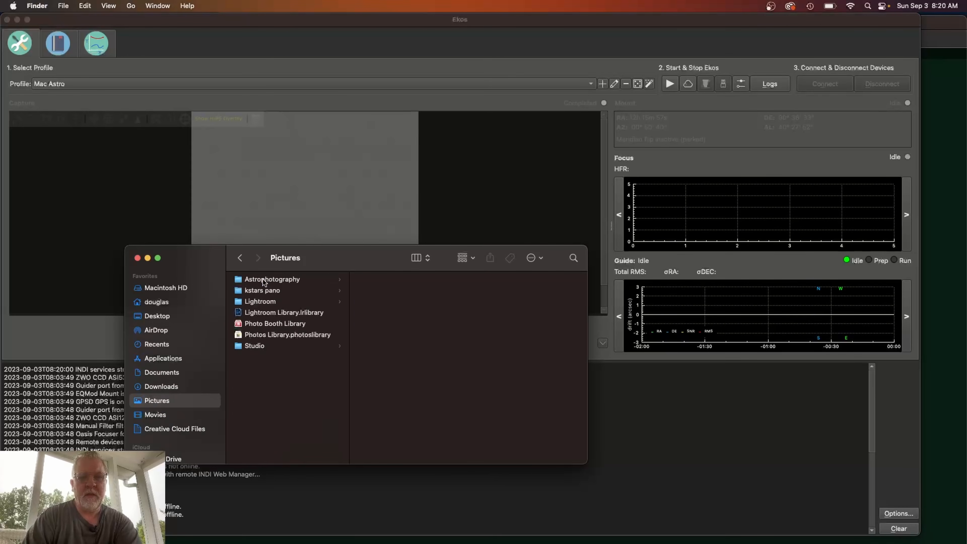
pyautogui.click(265, 280)
pyautogui.click(389, 303)
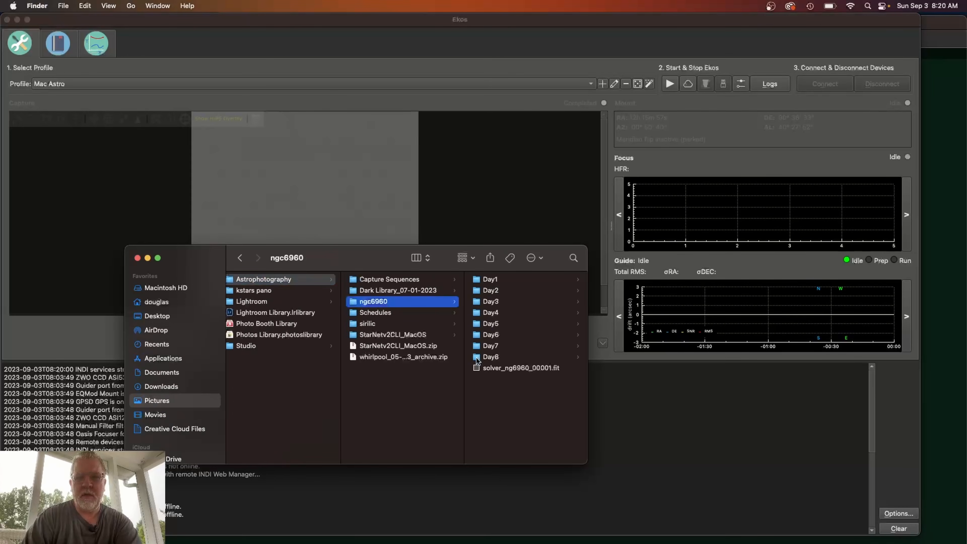
pyautogui.click(476, 359)
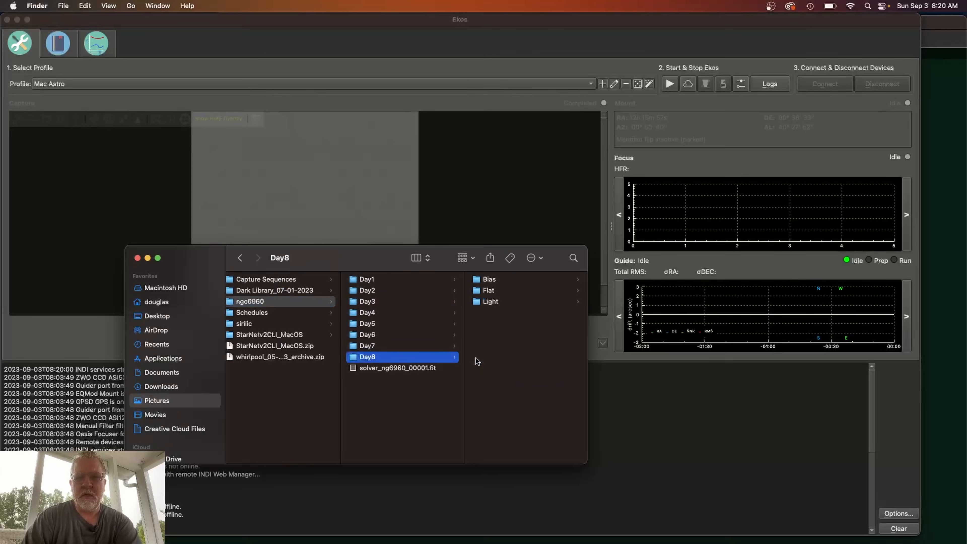
# - Check the contents of the Light, Flat and Bias folders in Day8, selecting all the light frames to count them
pyautogui.click(489, 302)
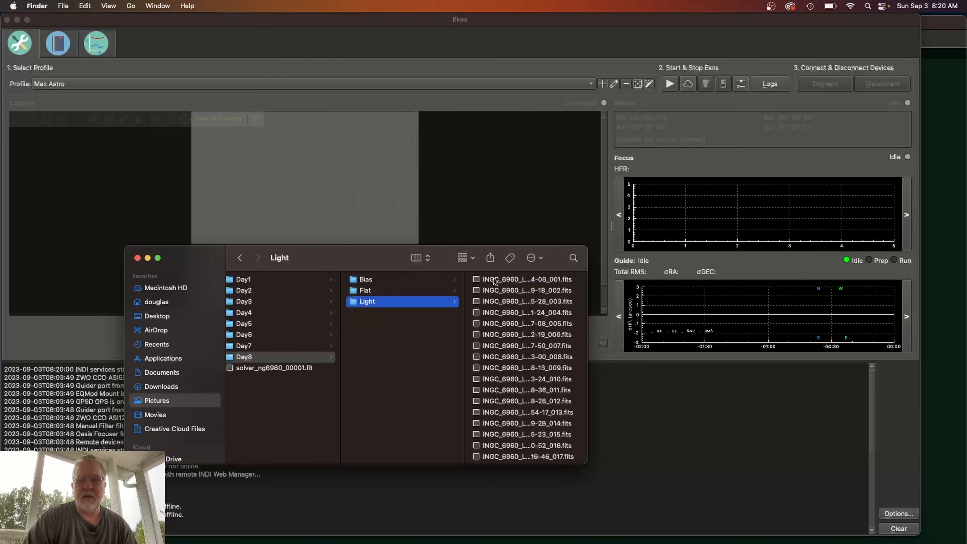
pyautogui.click(494, 281)
pyautogui.press('super+a')
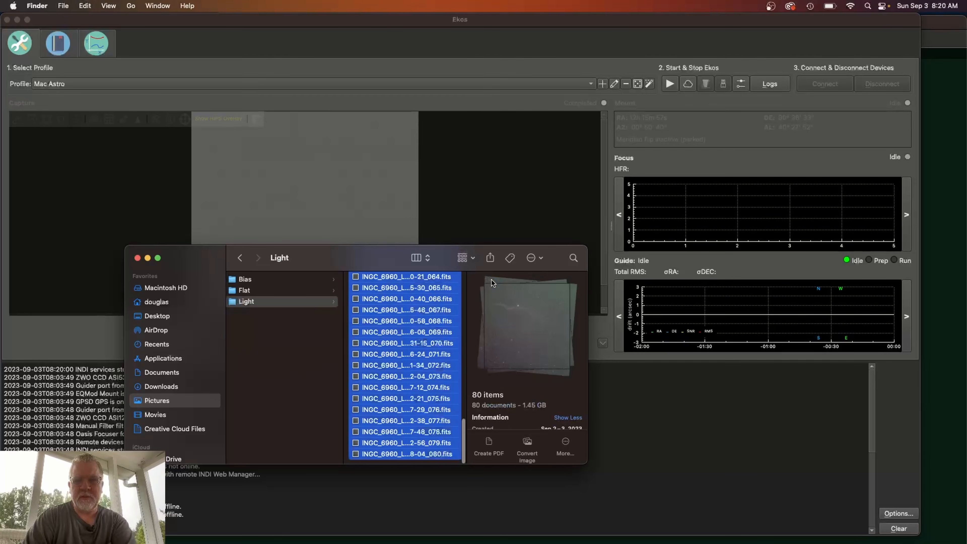
pyautogui.click(242, 294)
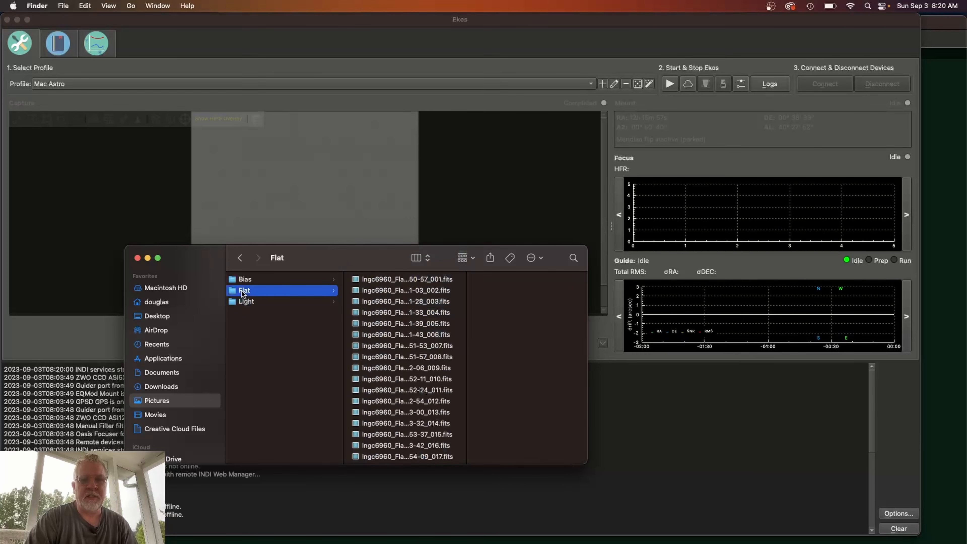
pyautogui.click(247, 284)
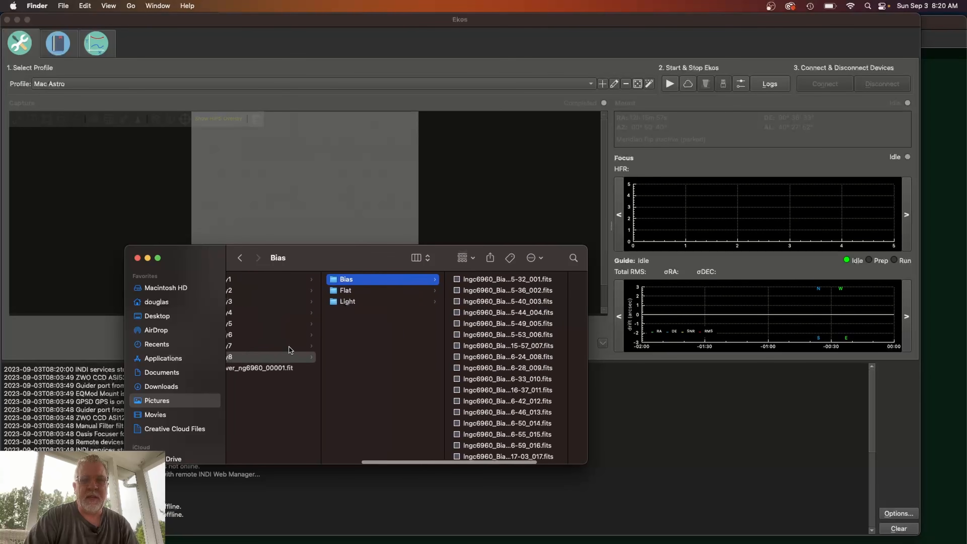
# - Copy the darks folder from Day7 and paste it into the Day8 folder
pyautogui.hscroll(-2, 289, 347)
pyautogui.click(278, 347)
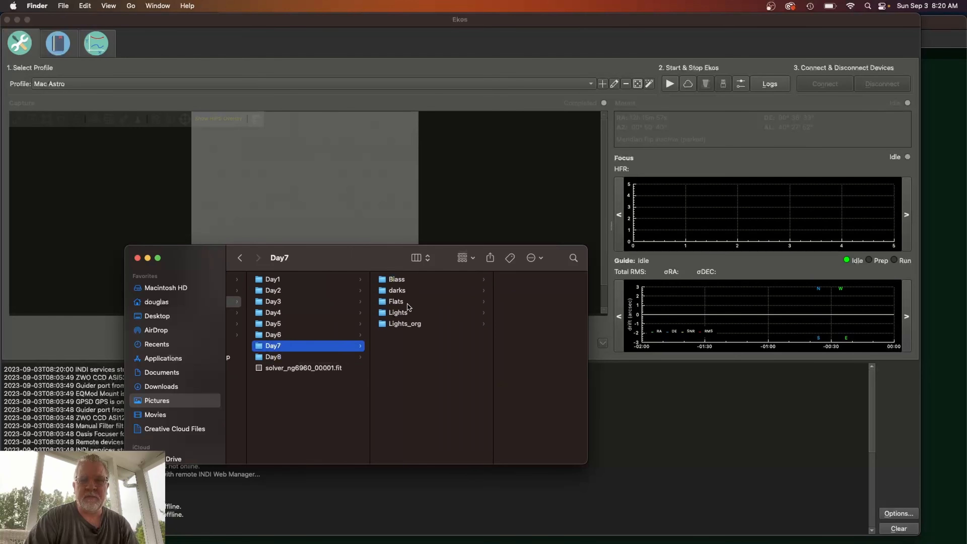
pyautogui.rightClick(400, 294)
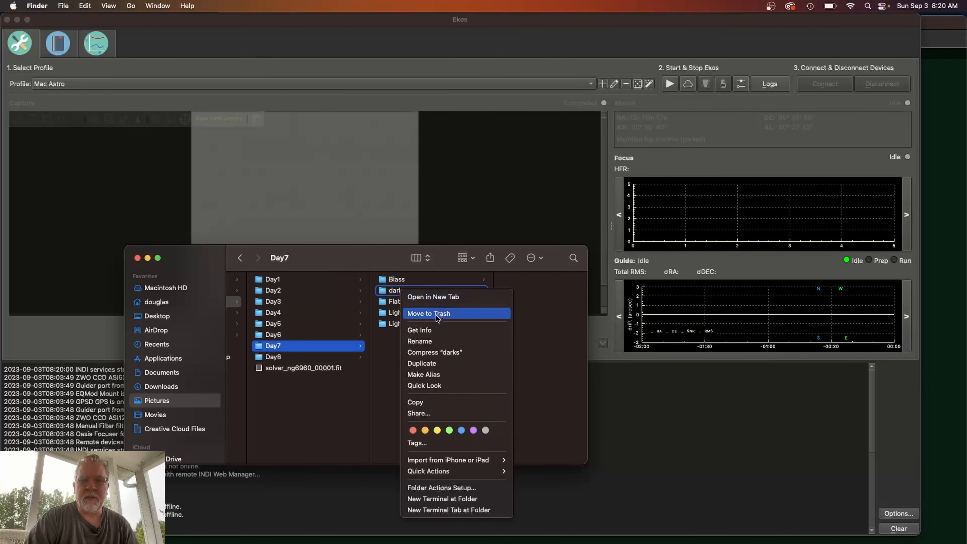
pyautogui.click(423, 402)
pyautogui.click(277, 357)
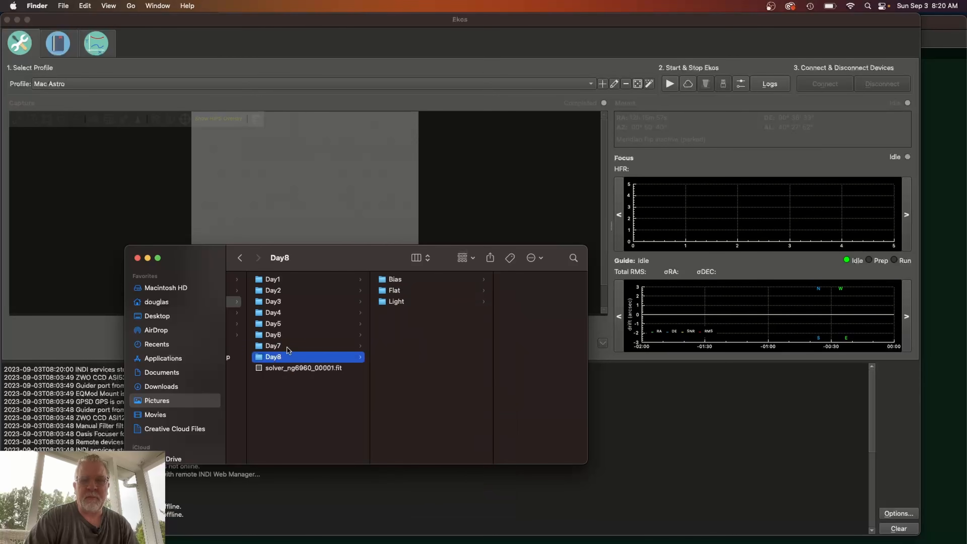
pyautogui.rightClick(417, 337)
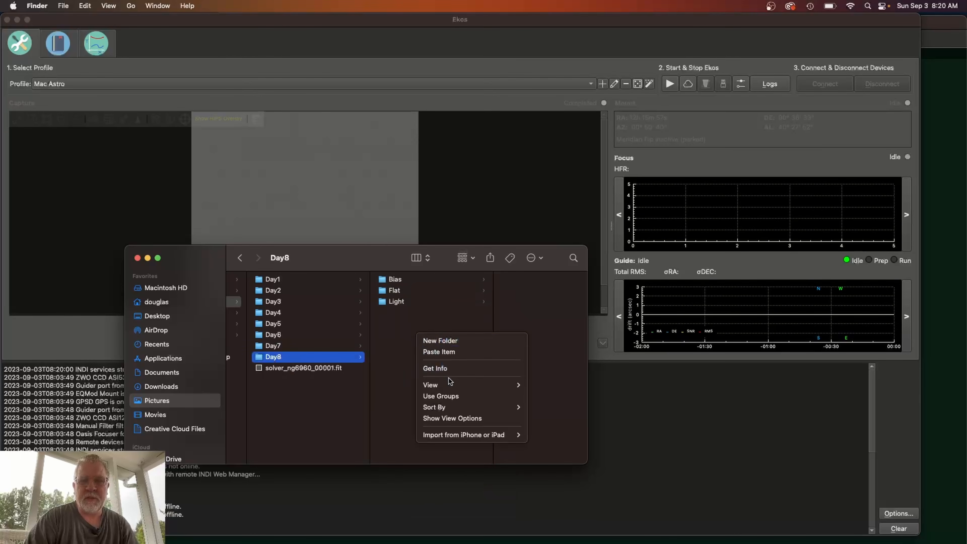
pyautogui.click(438, 352)
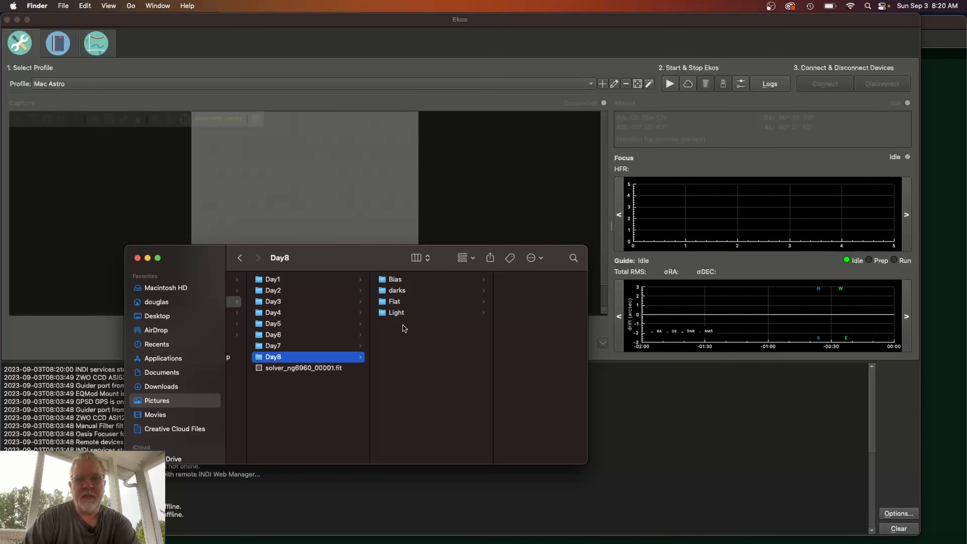
# - Rename the Bias folder in Day8 as biases, in lowercase
pyautogui.click(400, 282)
pyautogui.click(371, 280)
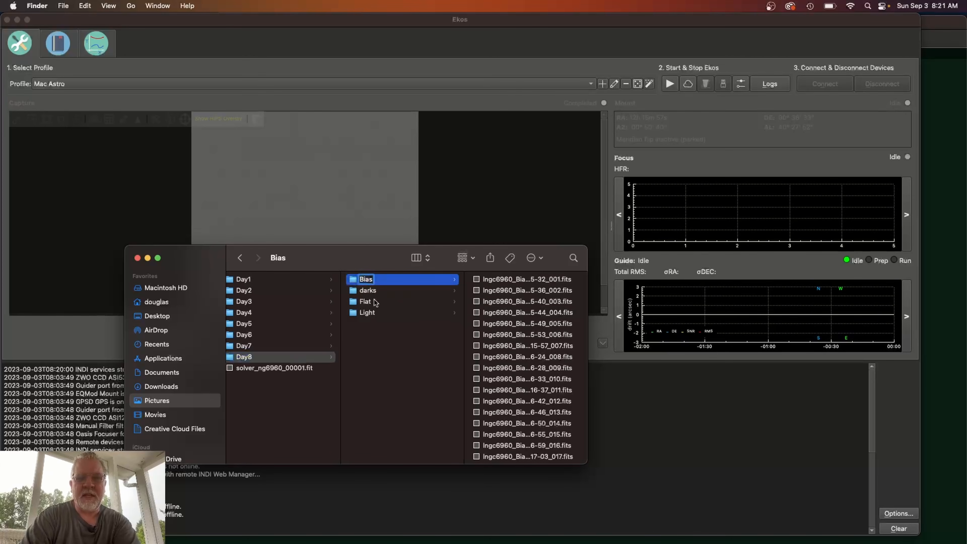
pyautogui.write('es')
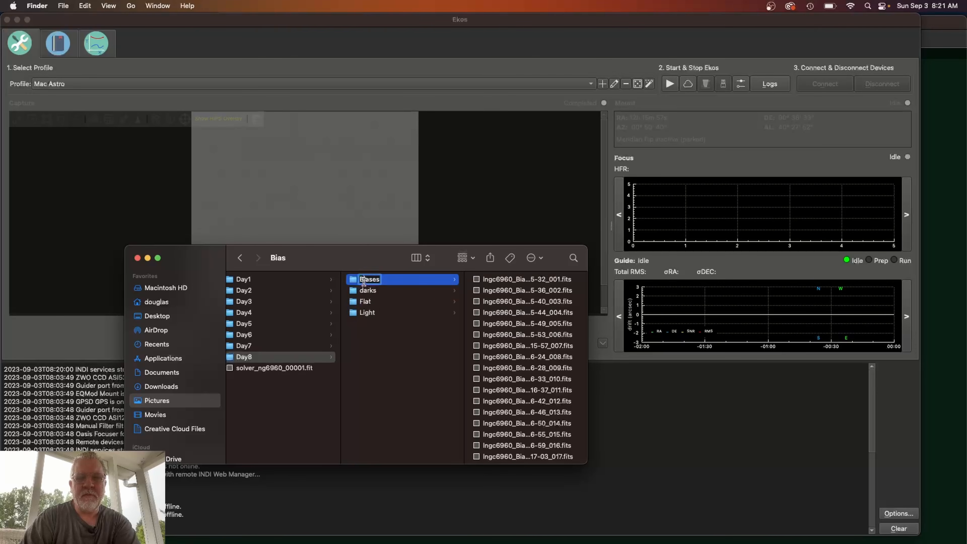
pyautogui.press('Left')
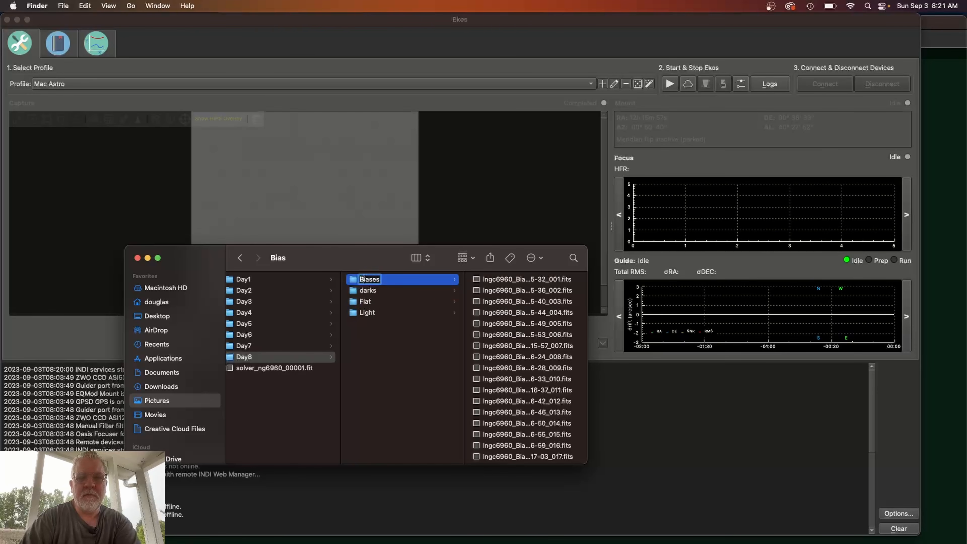
pyautogui.press('BackSpace')
pyautogui.write('b')
# - Rename the Flat folder in Day8 as flats, in lowercase
pyautogui.click(365, 302)
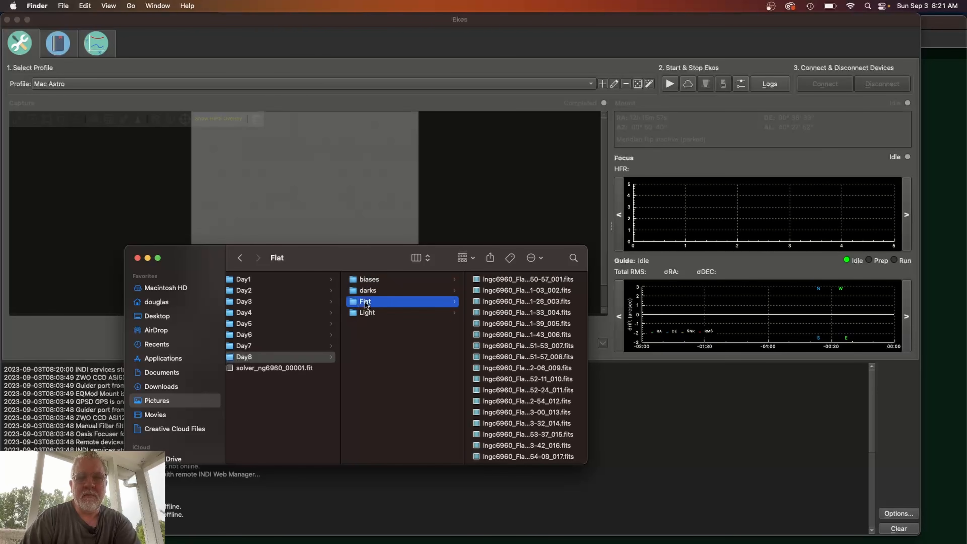
pyautogui.click(365, 302)
pyautogui.press('BackSpace')
pyautogui.write('flat')
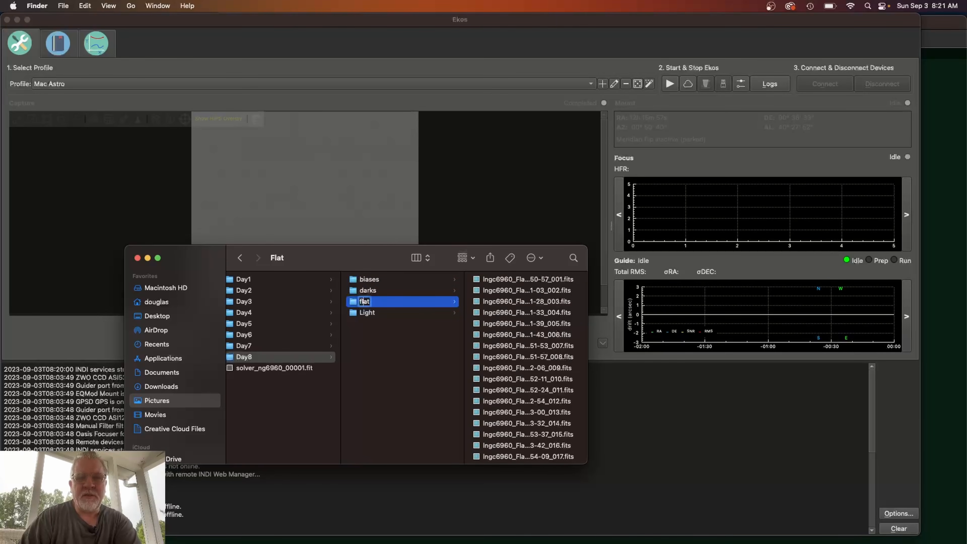
pyautogui.write('s')
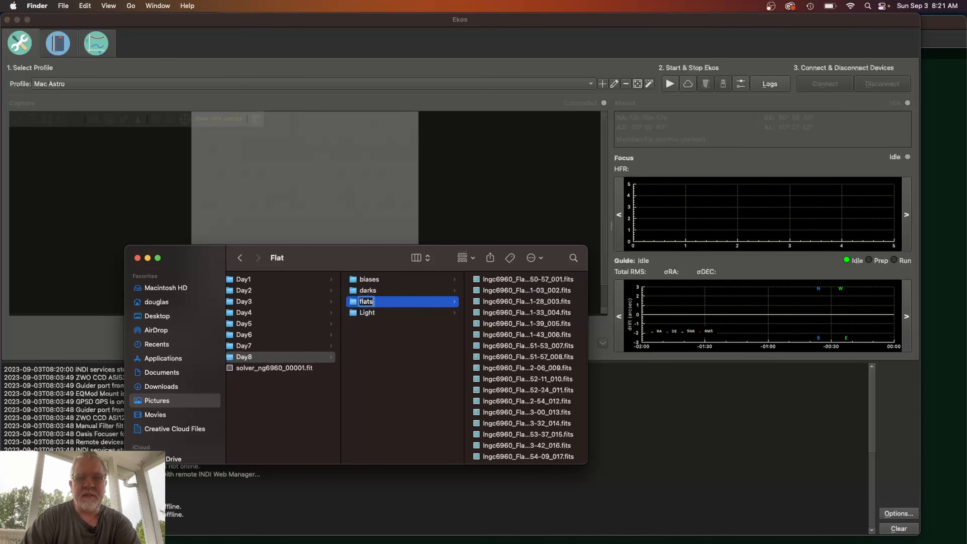
# - Rename the Light folder in Day8 as lights, in lowercase
pyautogui.click(368, 314)
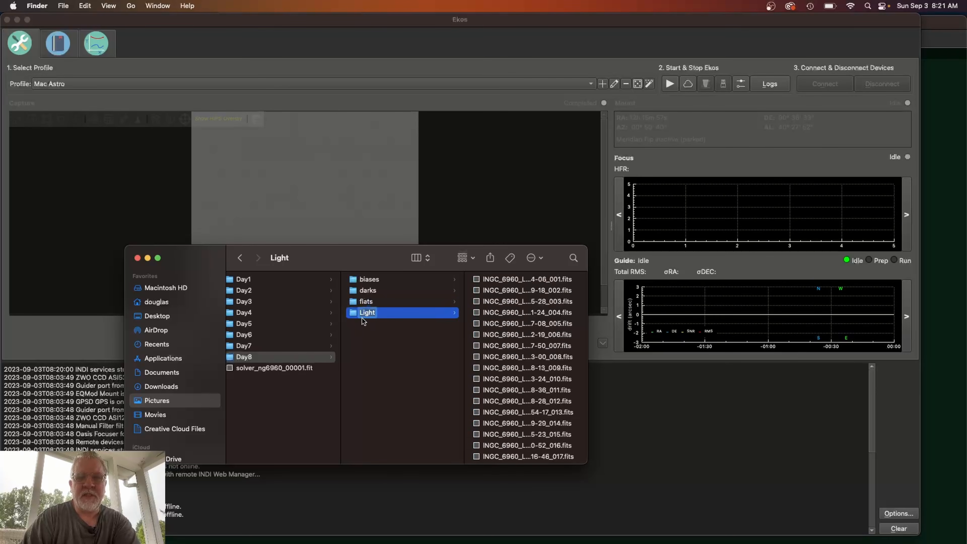
pyautogui.press('BackSpace')
pyautogui.write('l')
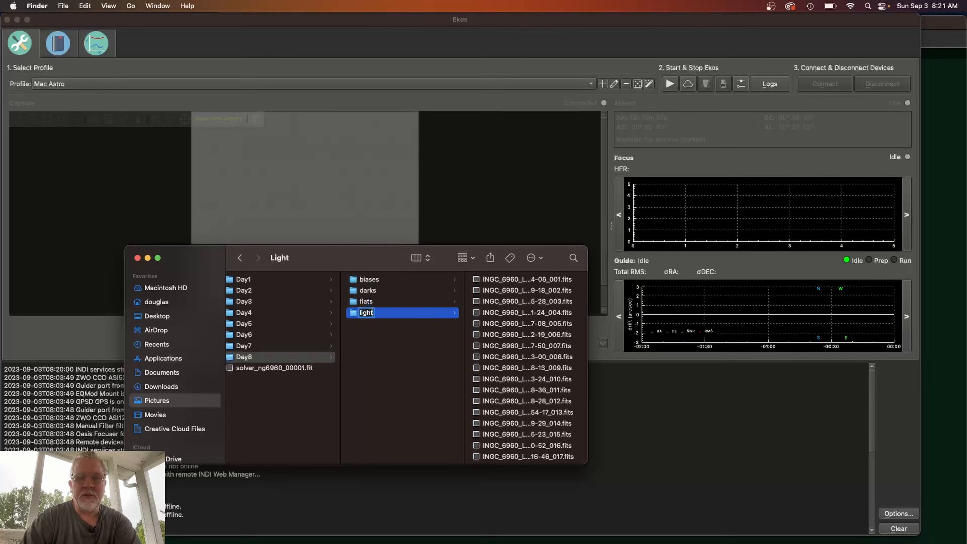
pyautogui.write('s')
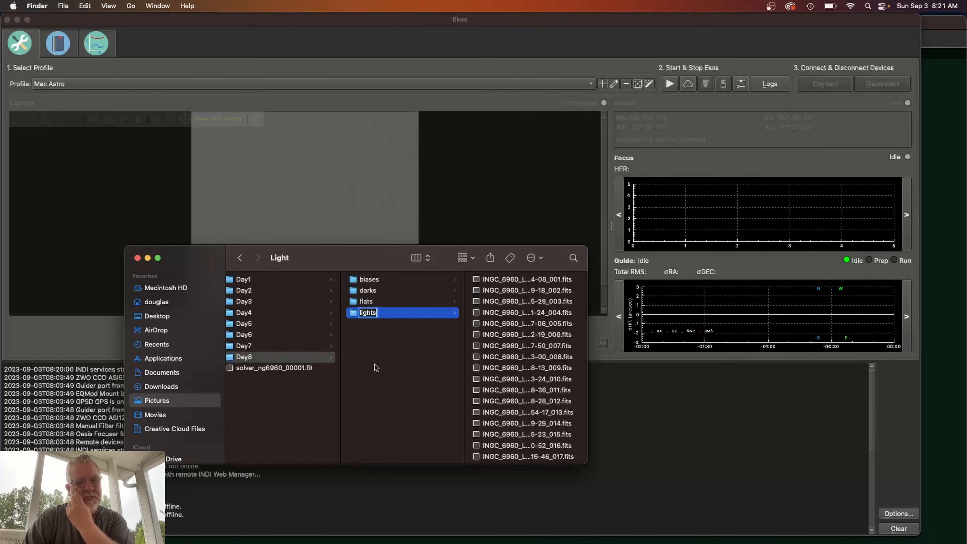
pyautogui.click(414, 361)
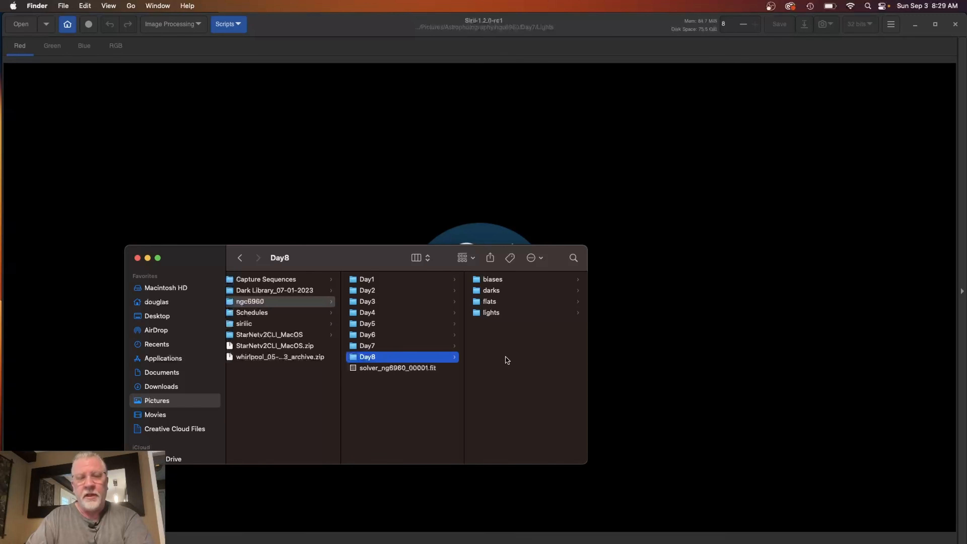
# - Rename the lights folder in Day8 as lights_orig to mark it as the original light frames
pyautogui.click(495, 314)
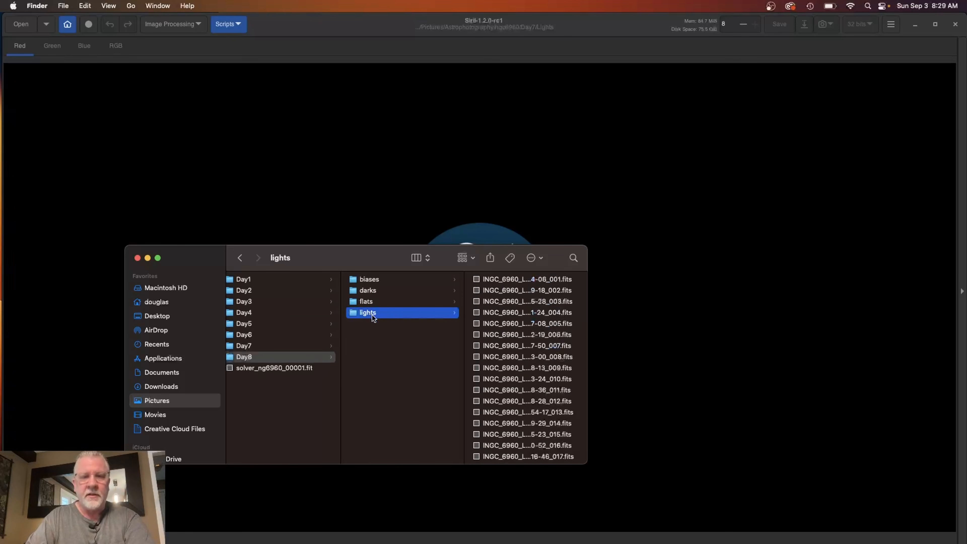
pyautogui.click(371, 313)
pyautogui.press('Right')
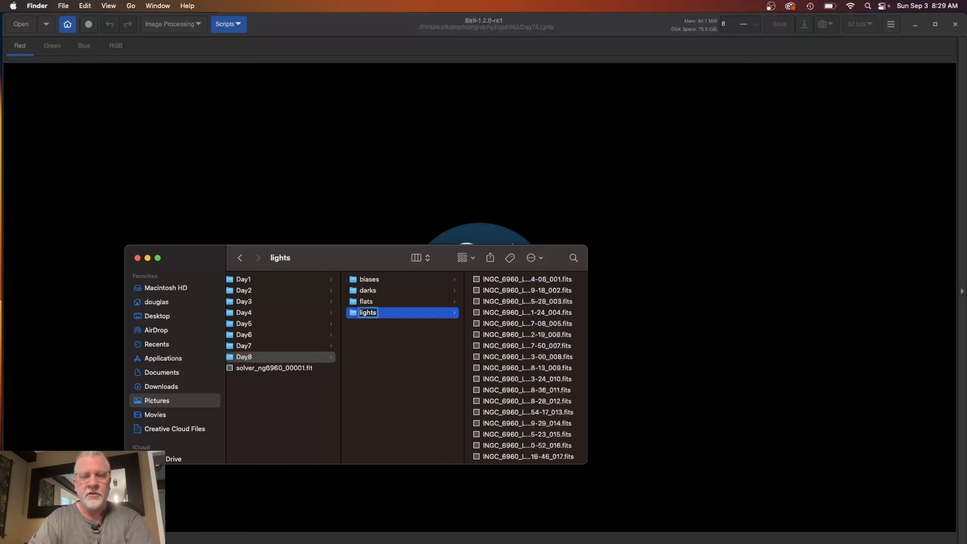
pyautogui.write('_or')
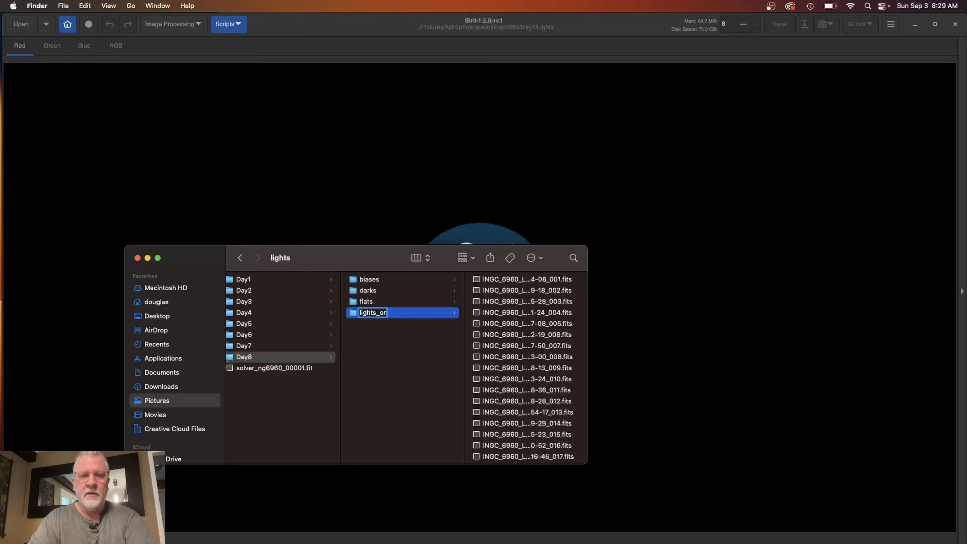
pyautogui.write('g')
pyautogui.press('BackSpace')
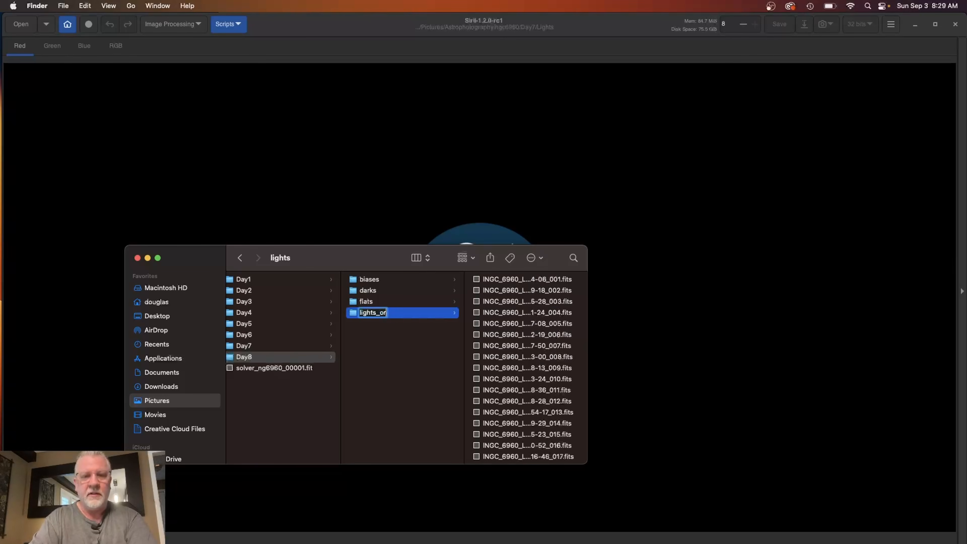
pyautogui.write('ig')
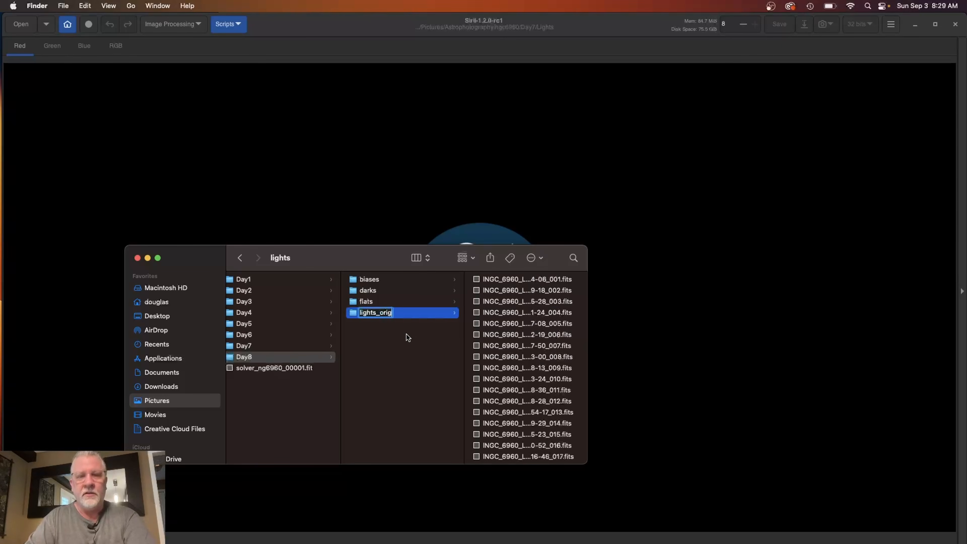
pyautogui.press('Return')
# - Create a new empty folder named lights inside the Day8 folder
pyautogui.click(396, 358)
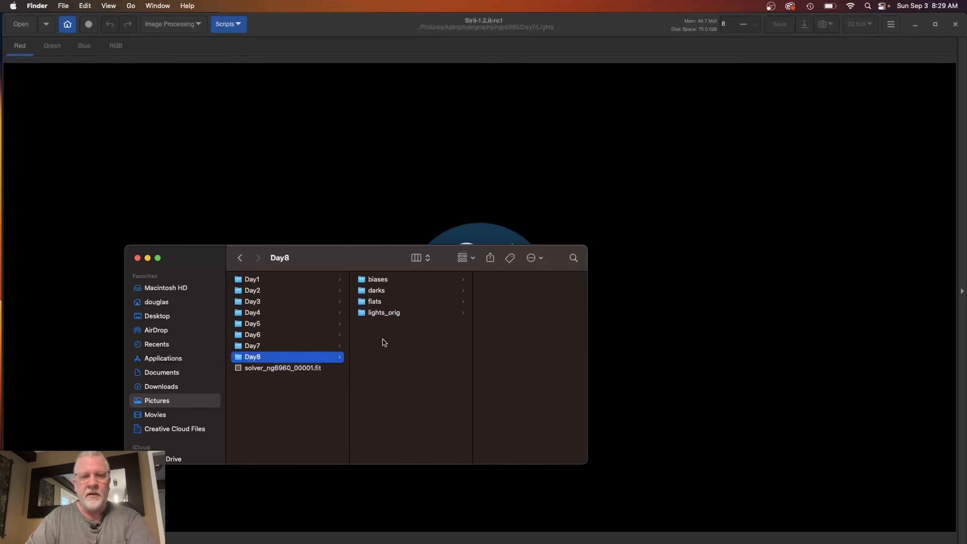
pyautogui.rightClick(382, 339)
pyautogui.click(402, 344)
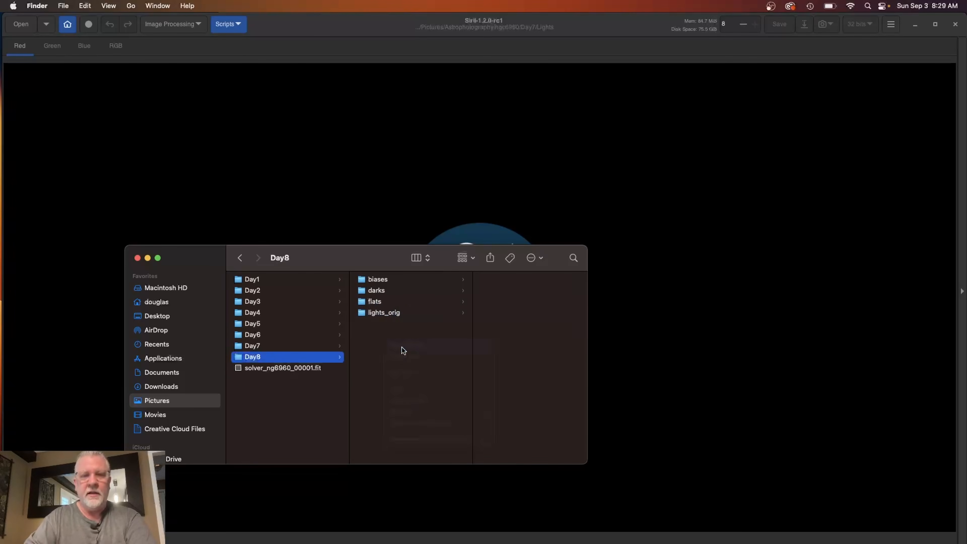
pyautogui.write('lights')
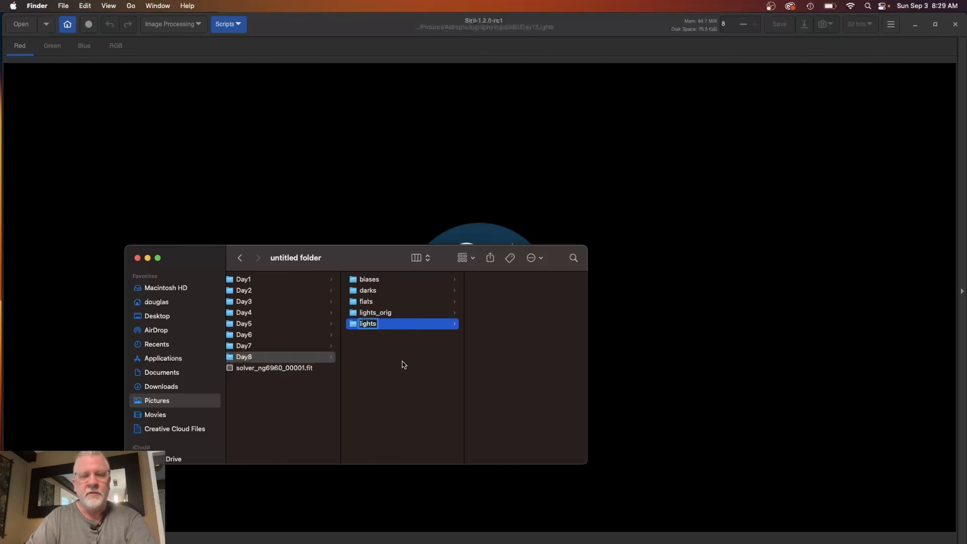
pyautogui.press('Return')
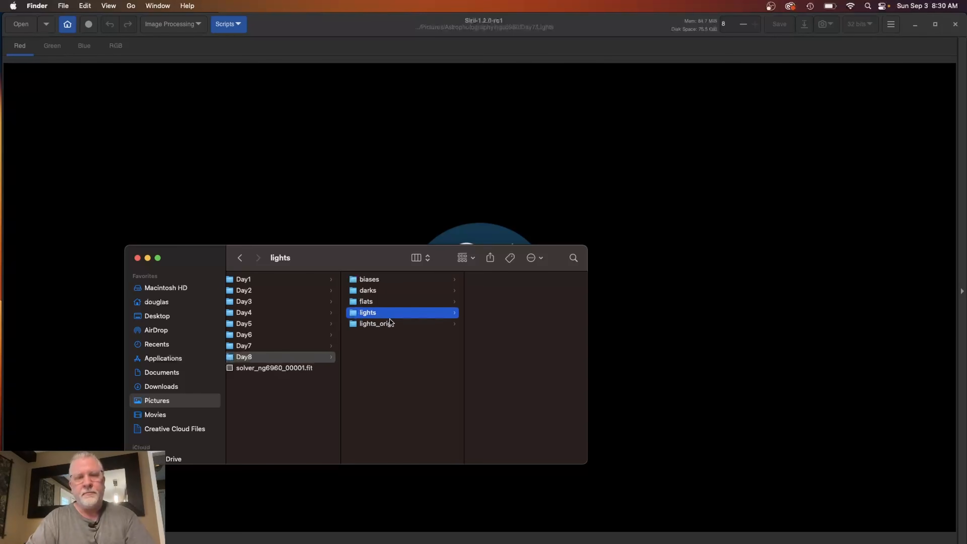
# - Switch to Siril and set the working directory to the new lights folder in ngc6960/Day8
pyautogui.click(386, 328)
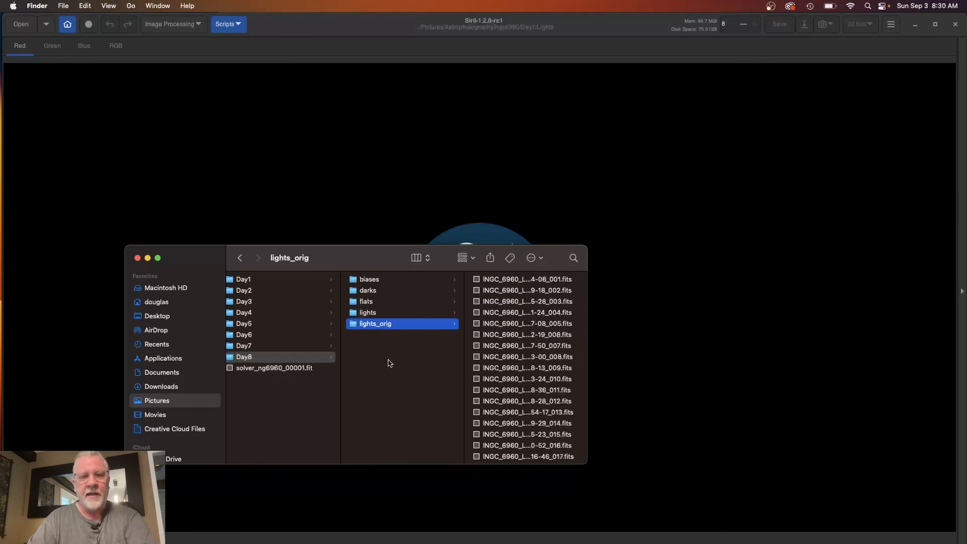
pyautogui.click(322, 84)
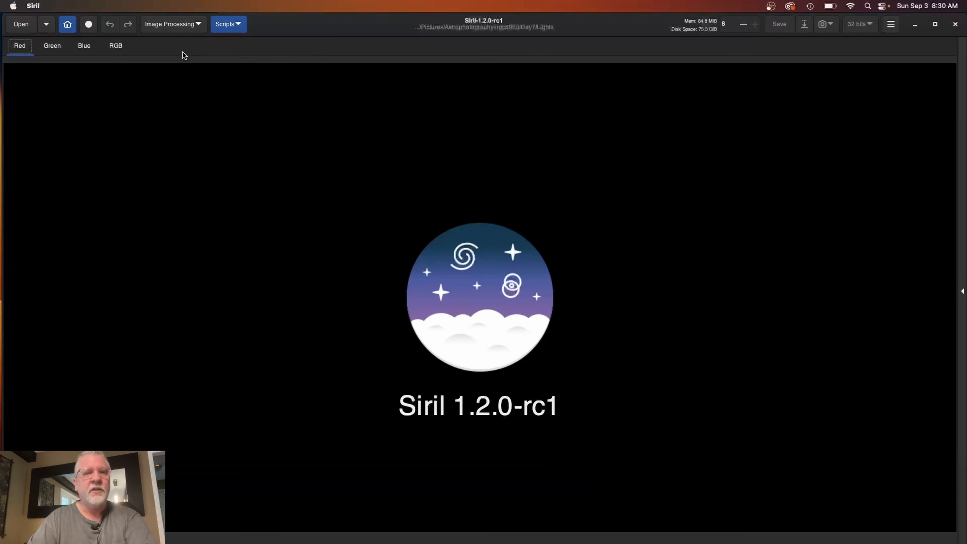
pyautogui.click(67, 25)
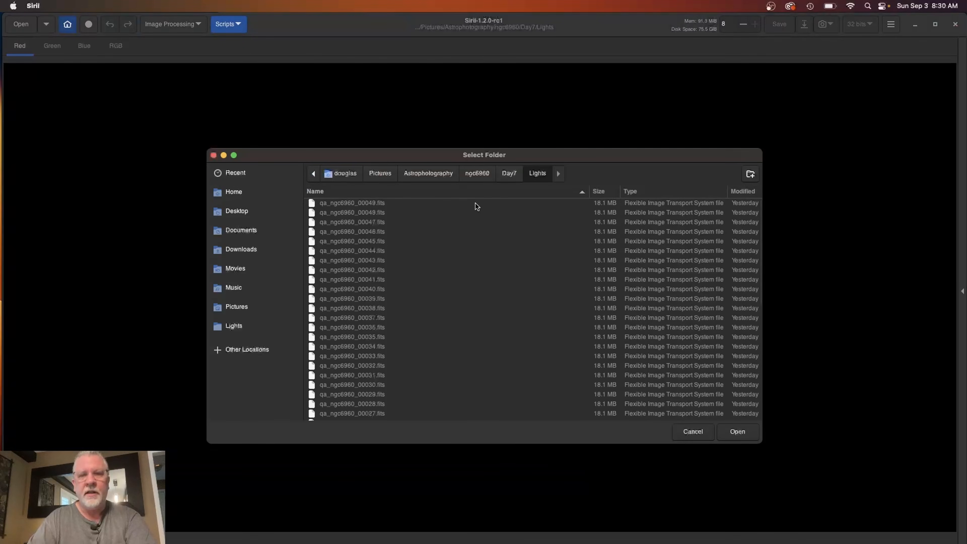
pyautogui.click(476, 176)
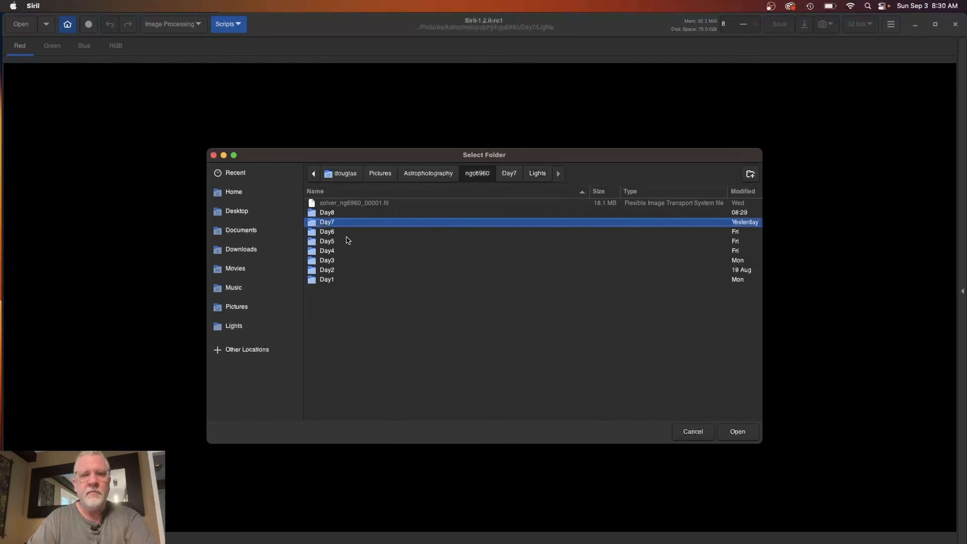
pyautogui.doubleClick(328, 214)
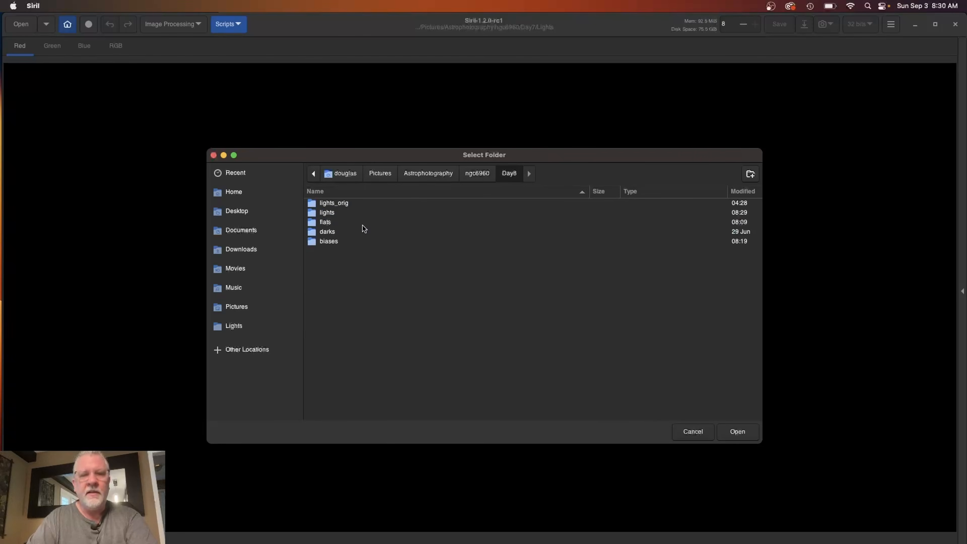
pyautogui.doubleClick(313, 216)
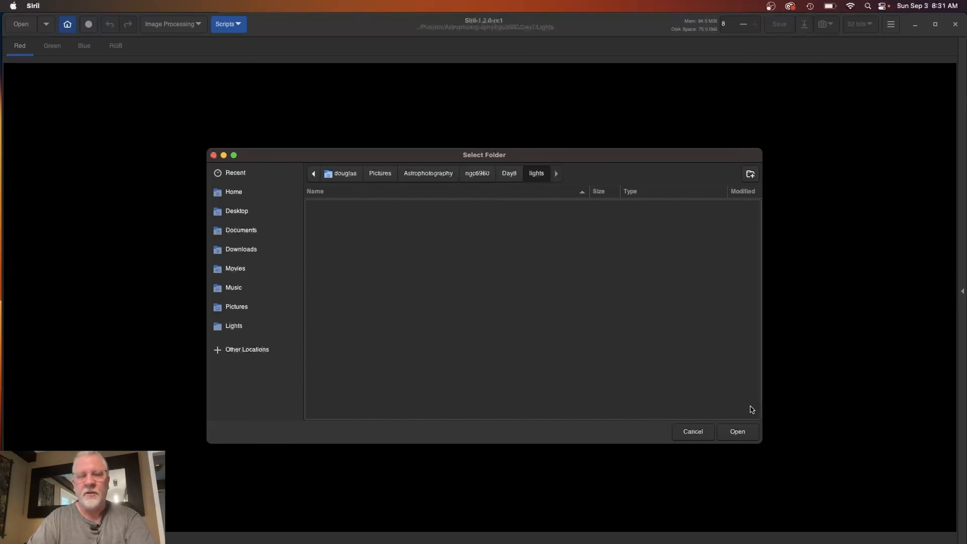
pyautogui.click(737, 431)
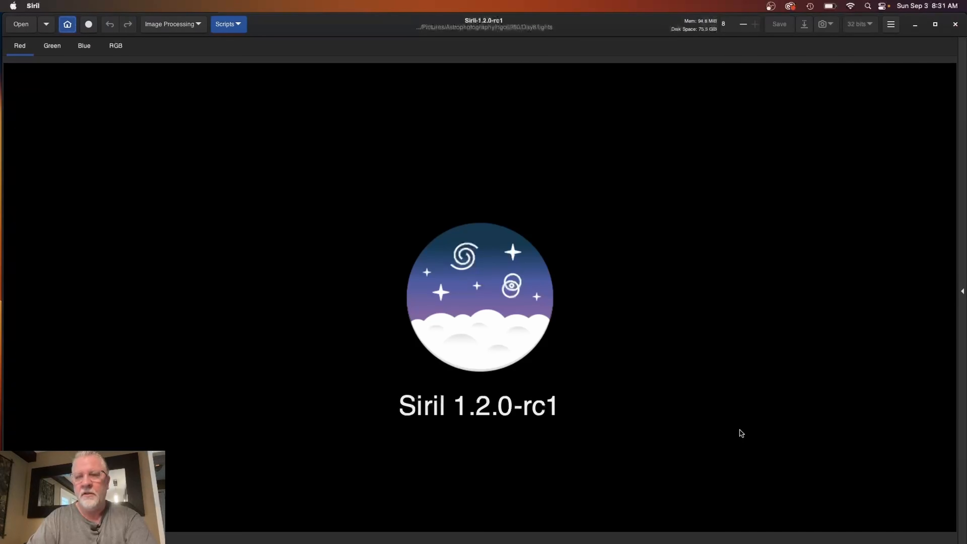
# - Expand and widen the conversion pane, and load all light frames from the Day8 lights_orig folder as source files
pyautogui.click(963, 291)
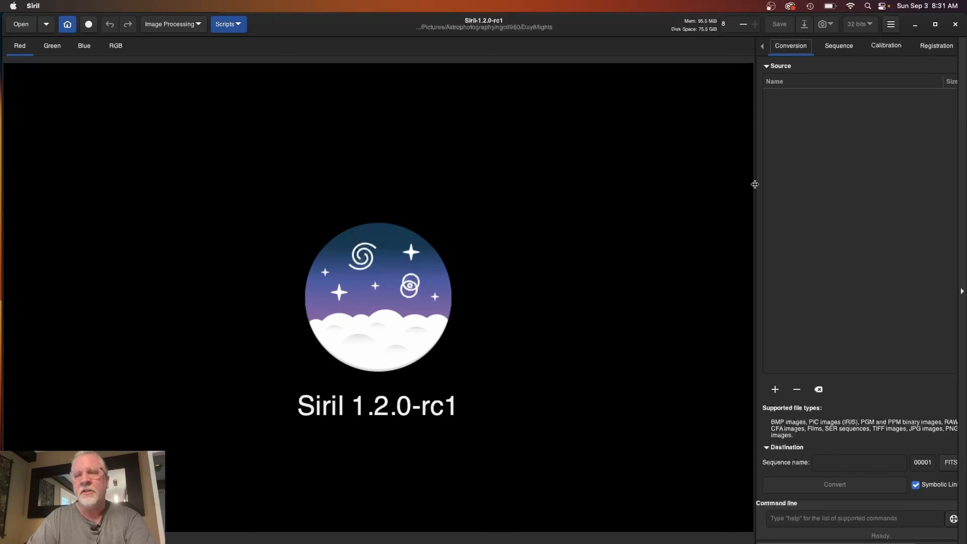
pyautogui.moveTo(755, 184); pyautogui.dragTo(633, 195)
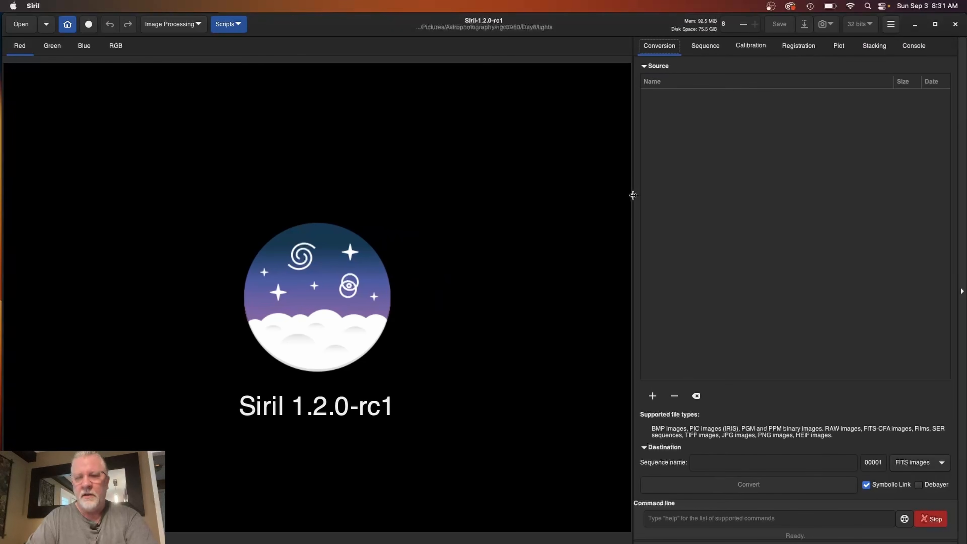
pyautogui.click(652, 396)
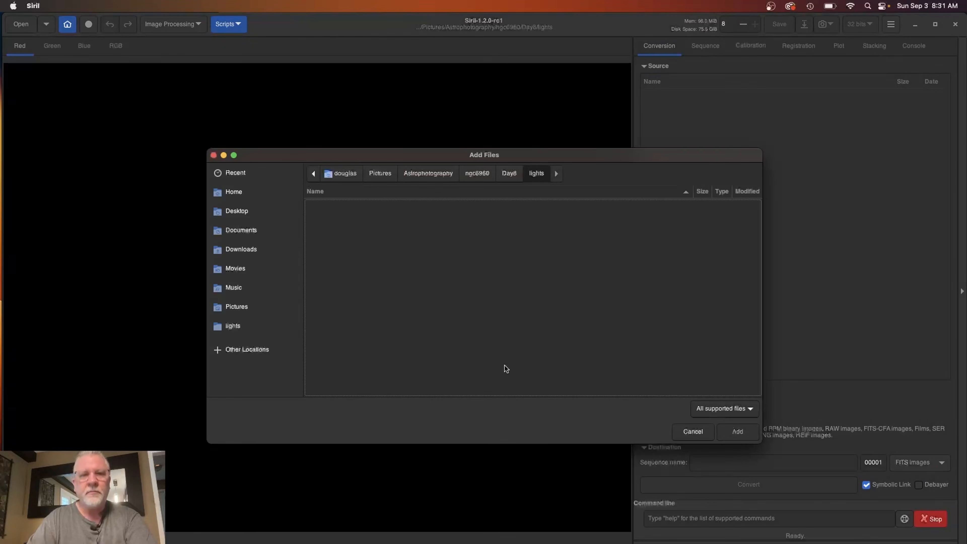
pyautogui.click(507, 175)
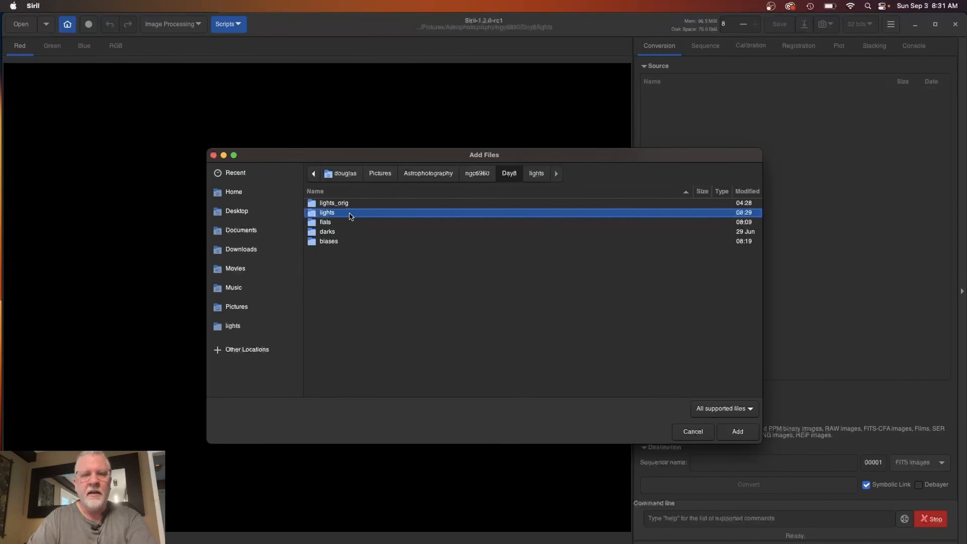
pyautogui.click(329, 203)
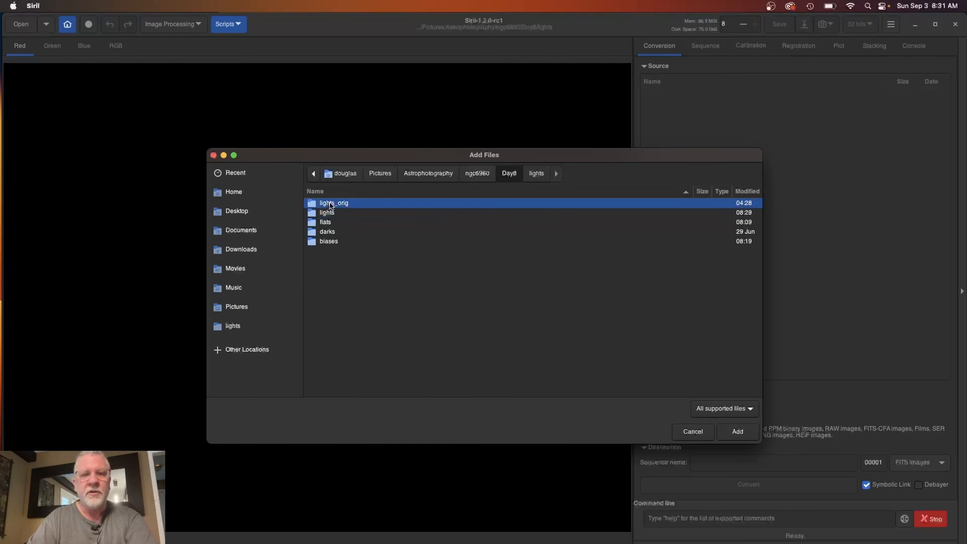
pyautogui.doubleClick(330, 204)
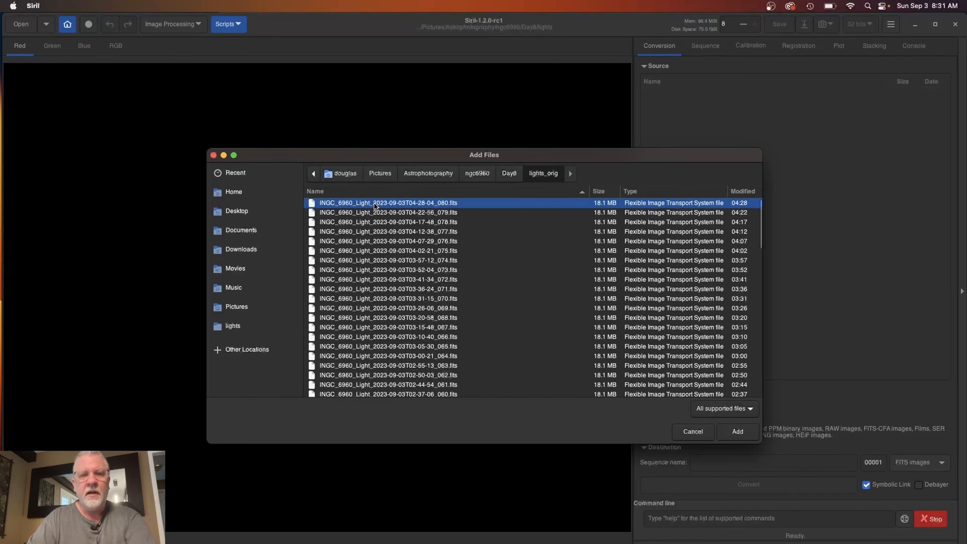
pyautogui.press('super+a')
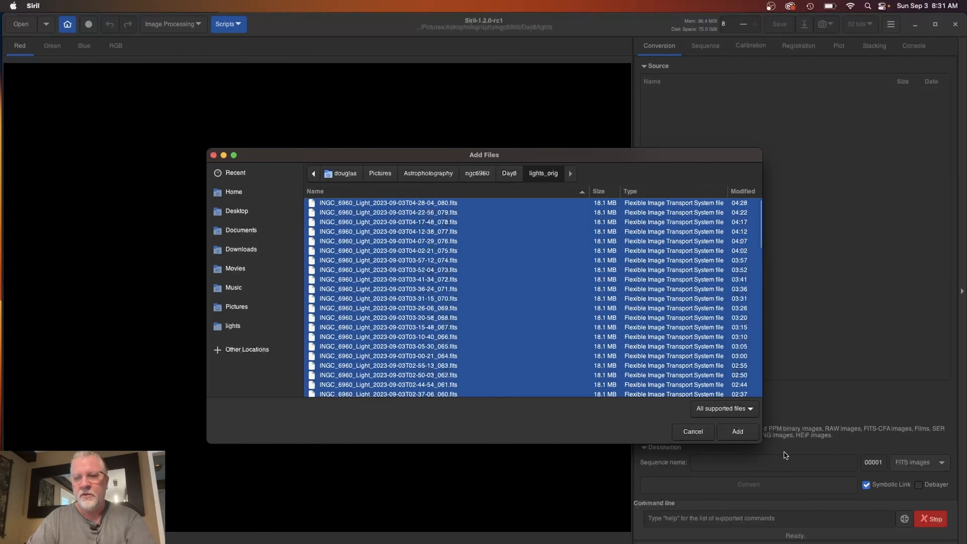
pyautogui.click(737, 431)
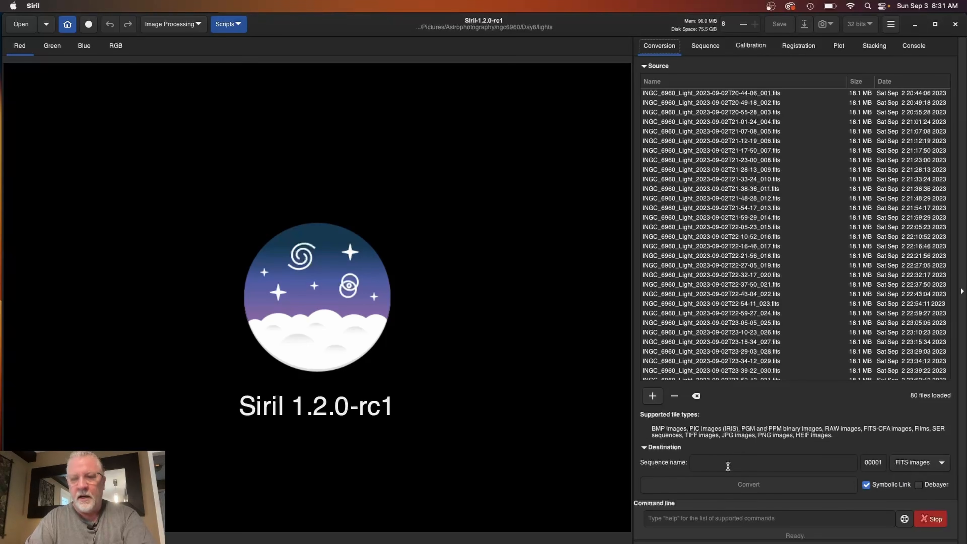
# - Convert the loaded frames to a FITS sequence named conv with Symbolic Link disabled
pyautogui.click(718, 464)
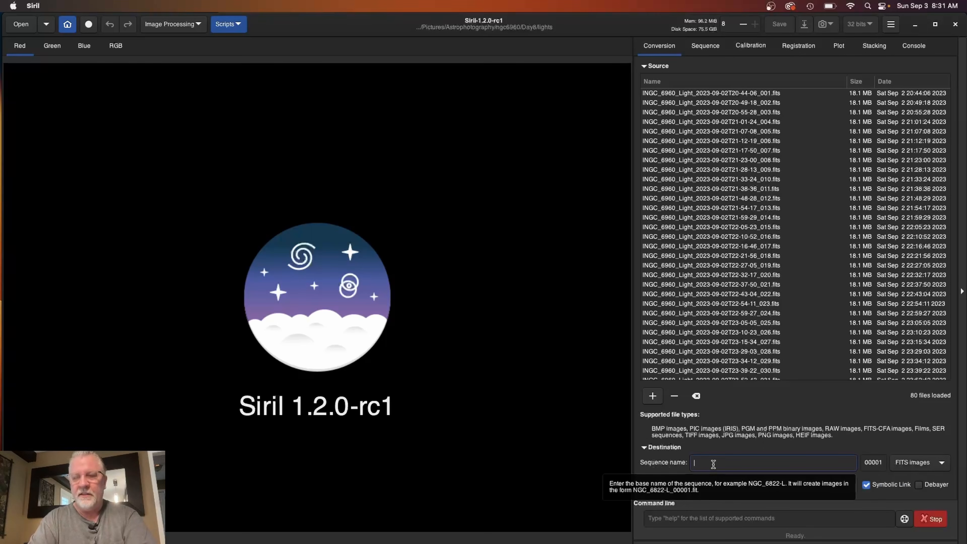
pyautogui.write('conv')
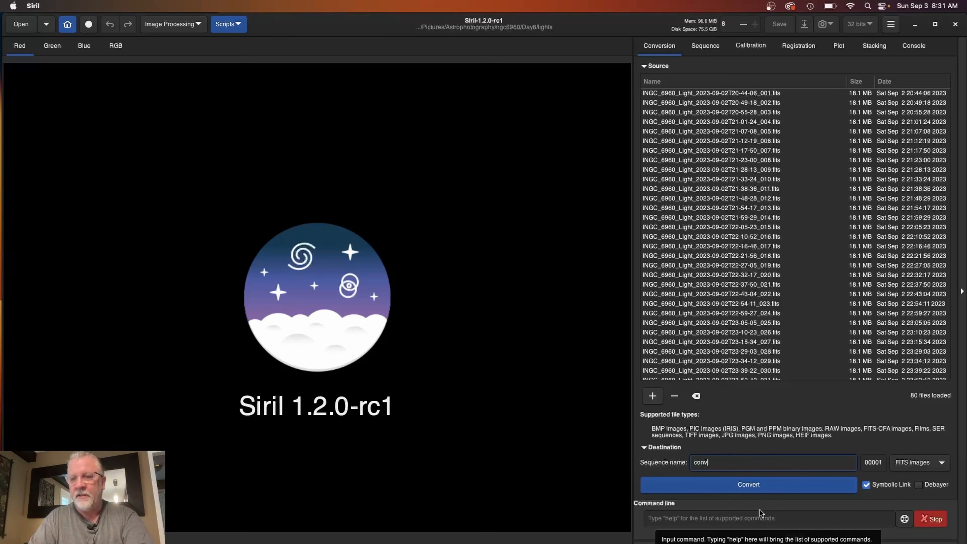
pyautogui.click(867, 487)
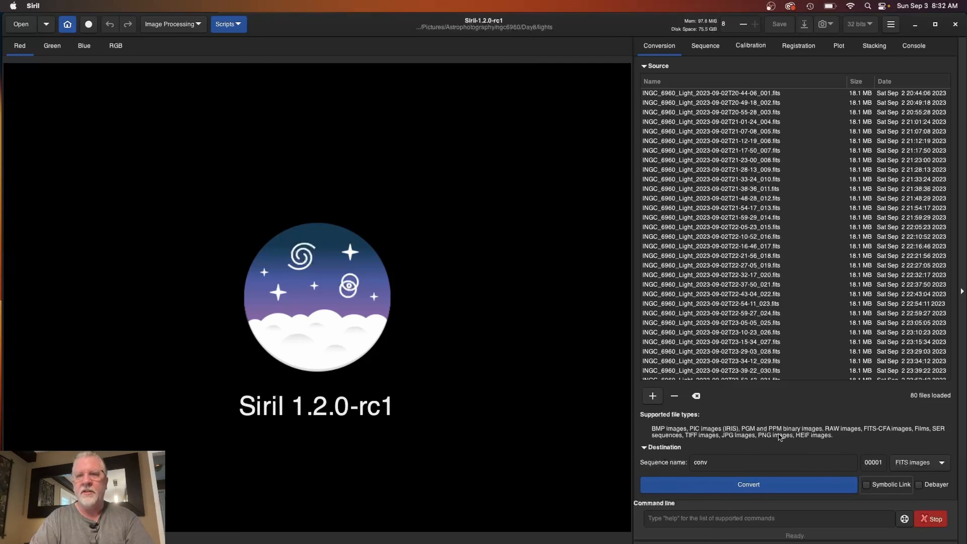
pyautogui.click(740, 487)
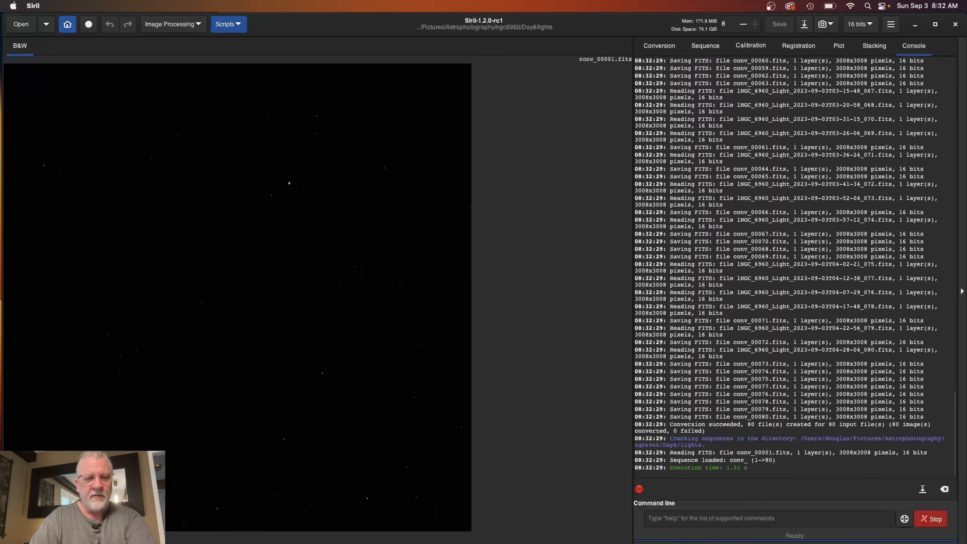
# - Switch to Finder and check the converted files in the Day8 lights folder
pyautogui.press('super+Tab')
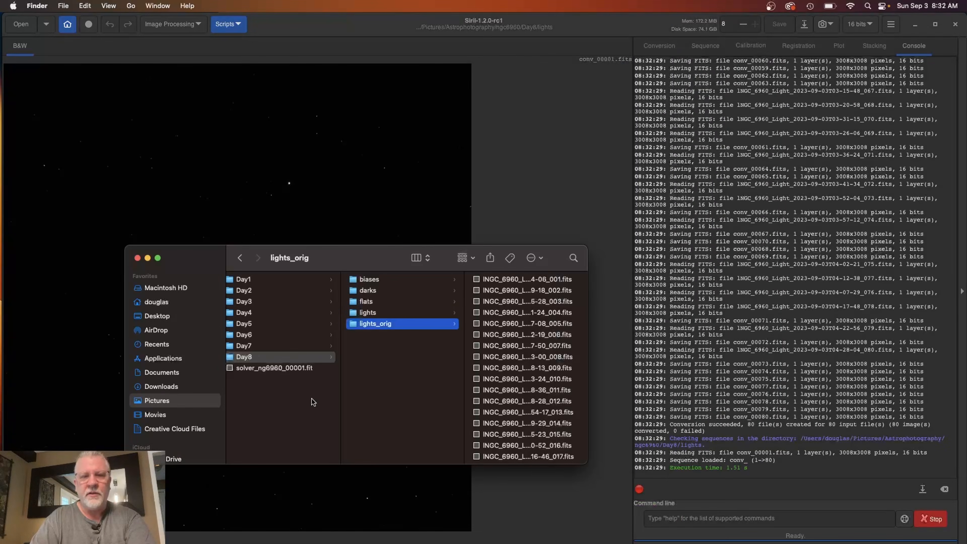
pyautogui.click(379, 314)
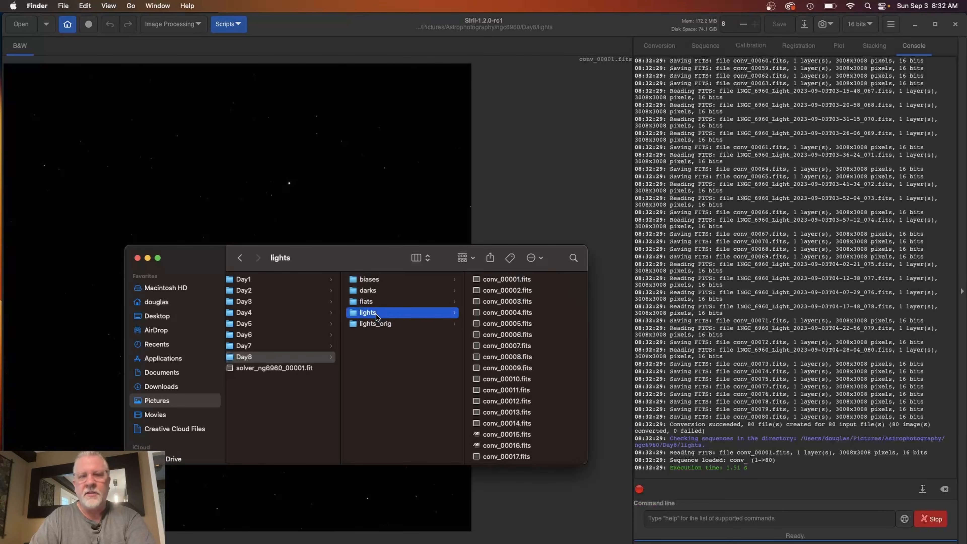
pyautogui.scroll(-5, 529, 297)
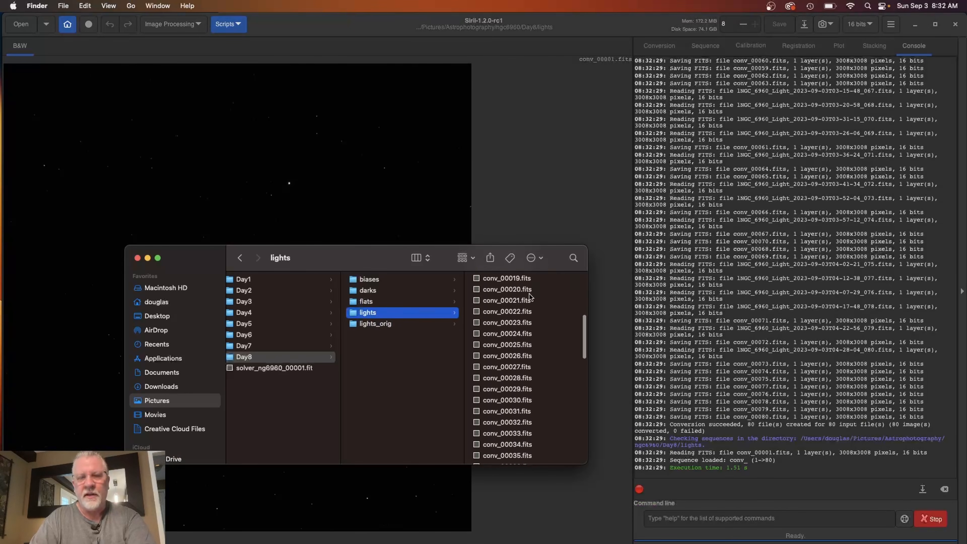
pyautogui.scroll(5, 529, 296)
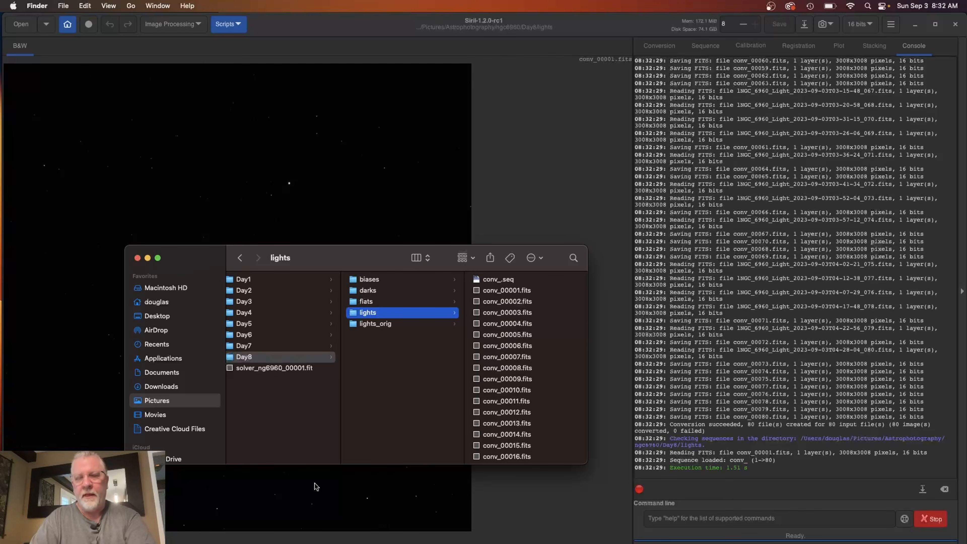
# - Return to Siril, move the conv_ frame list clear of the image, and set the display to AutoStretch with High definition
pyautogui.click(511, 502)
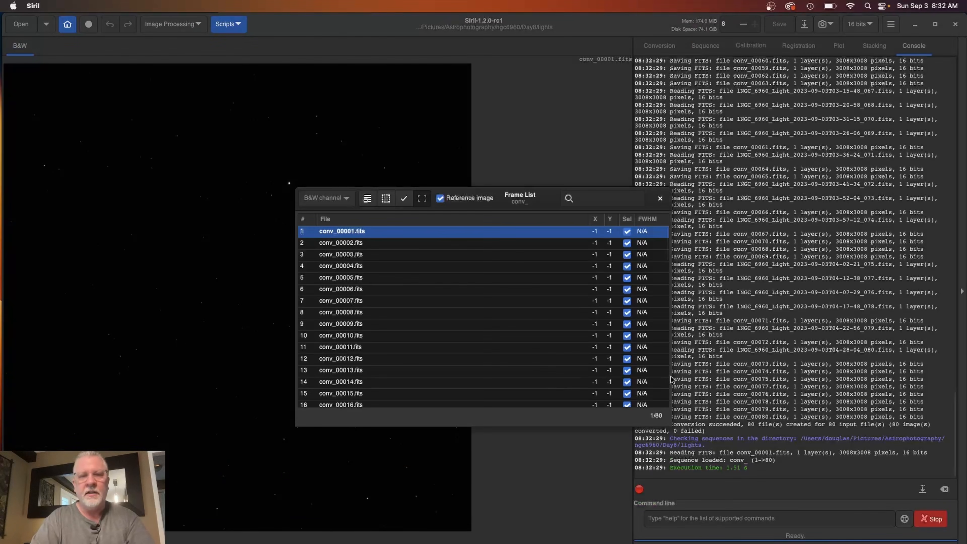
pyautogui.moveTo(557, 193); pyautogui.dragTo(771, 128)
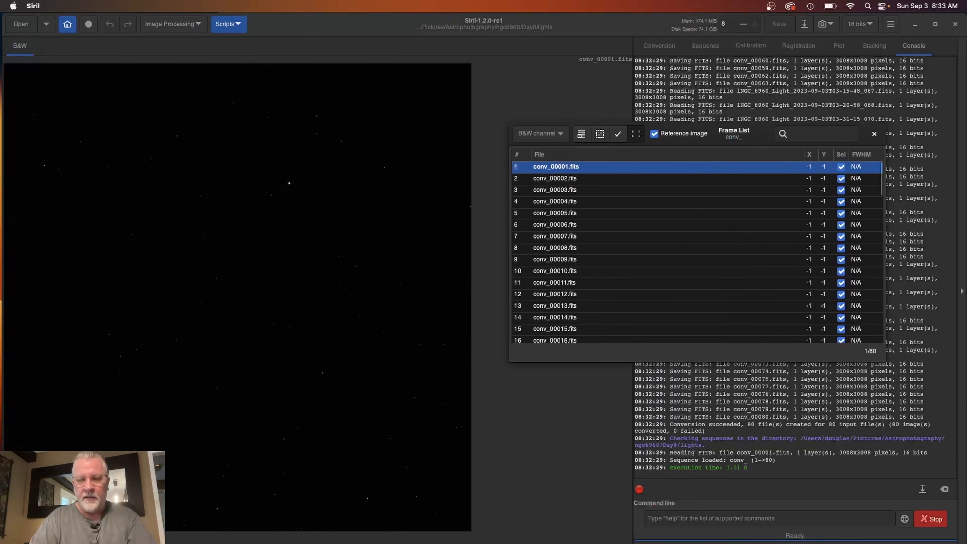
pyautogui.click(586, 542)
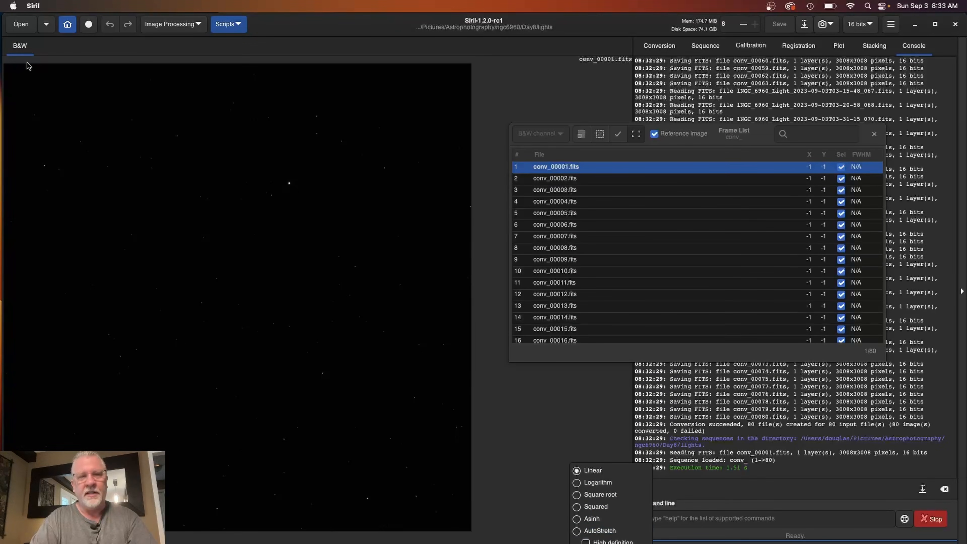
pyautogui.click(576, 532)
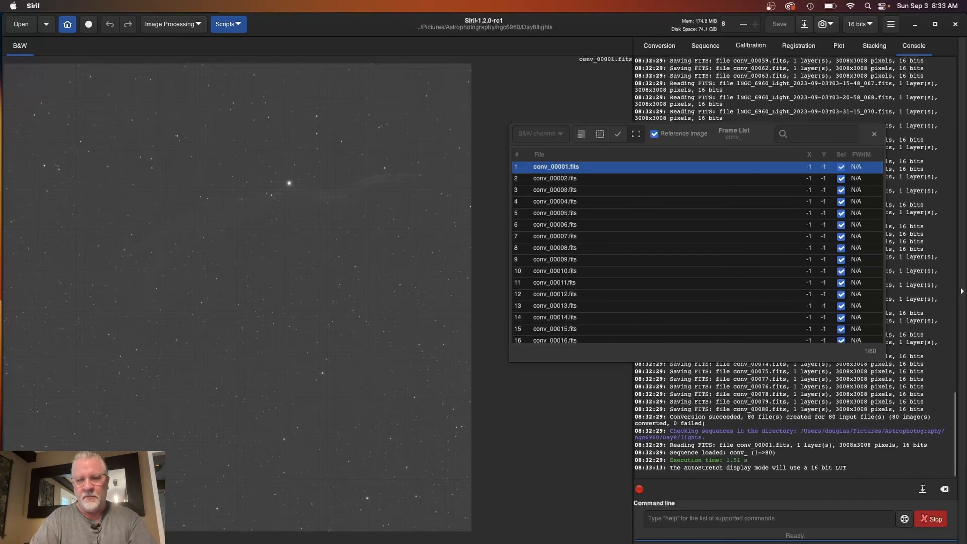
pyautogui.click(596, 543)
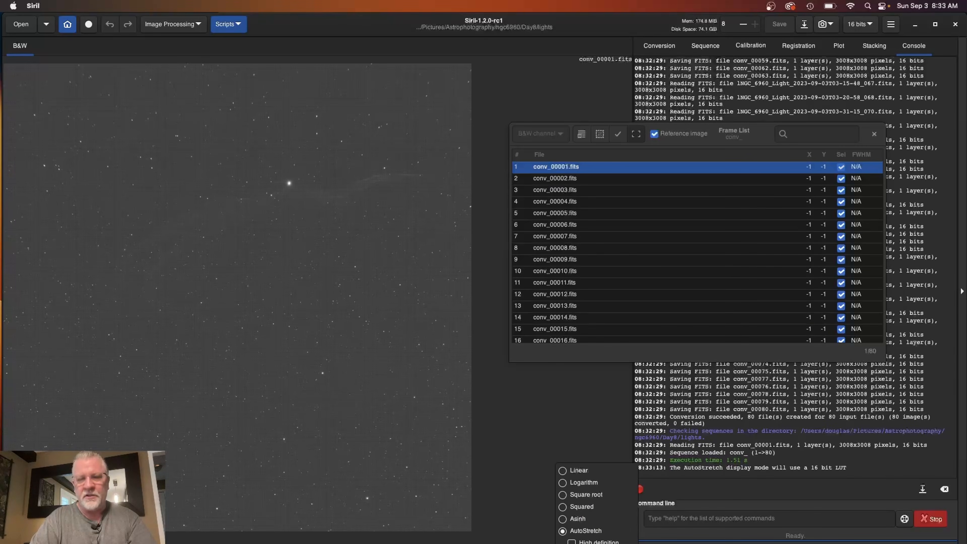
pyautogui.click(582, 543)
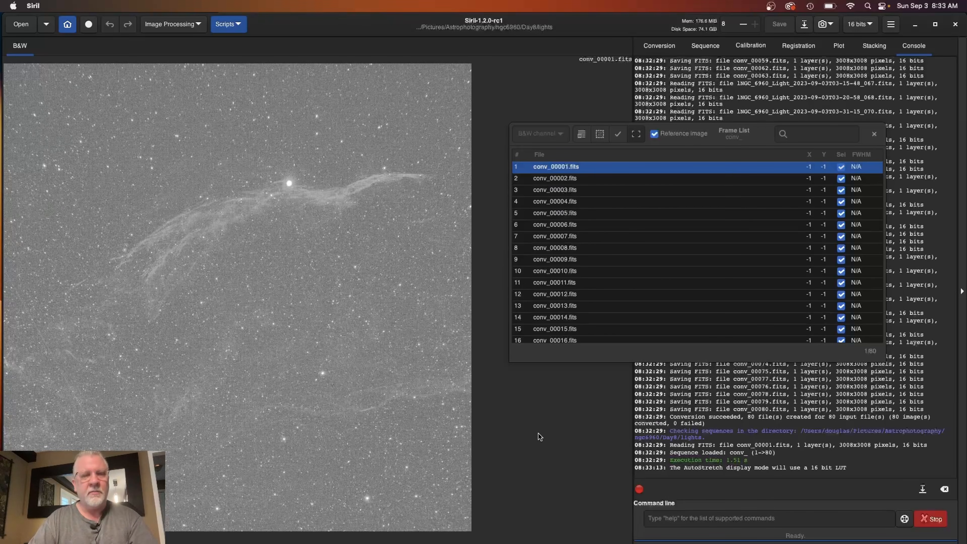
# - Review the frames conv_00001 to conv_00015 one by one in the frame list, going back over the last few to compare them
pyautogui.click(755, 168)
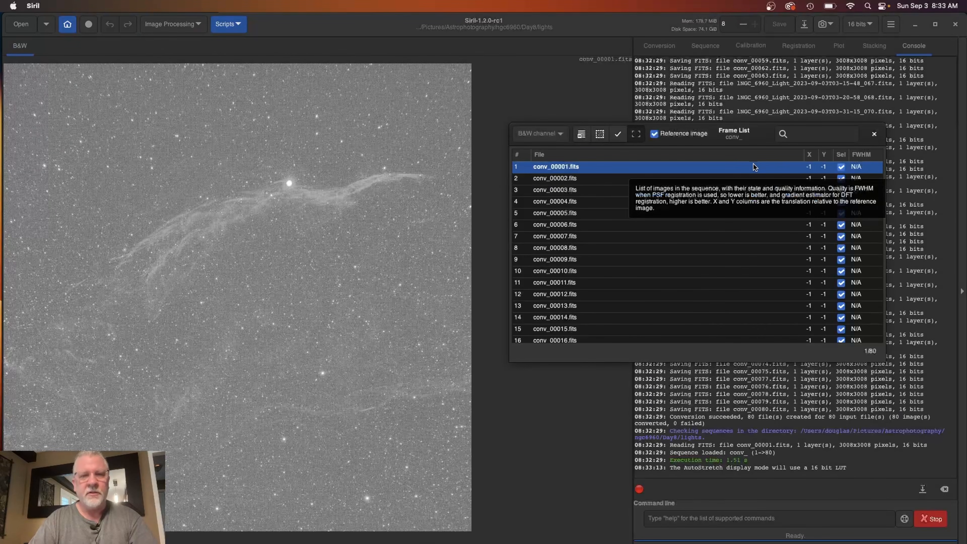
pyautogui.press('Down')
pyautogui.press('Down')
pyautogui.press('Down')
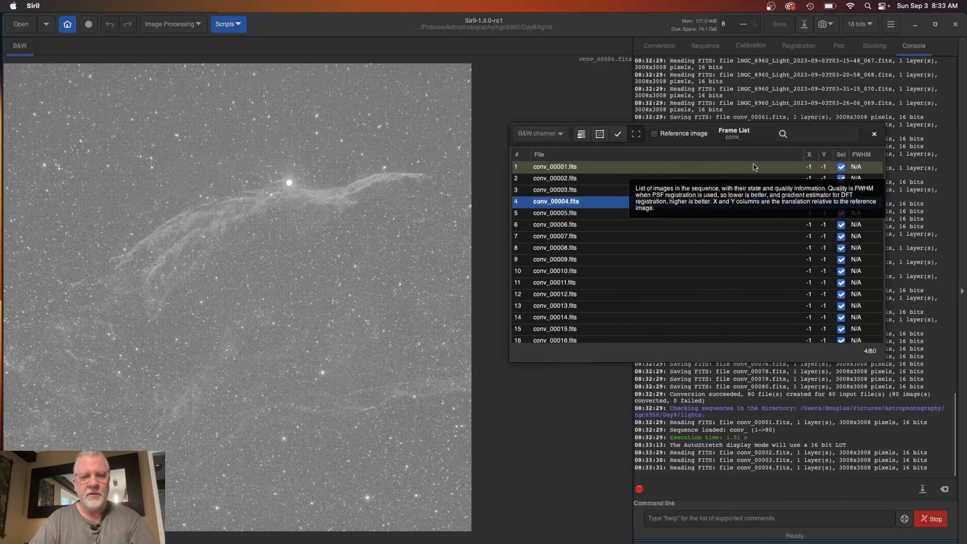
pyautogui.press('Down')
pyautogui.press('Up')
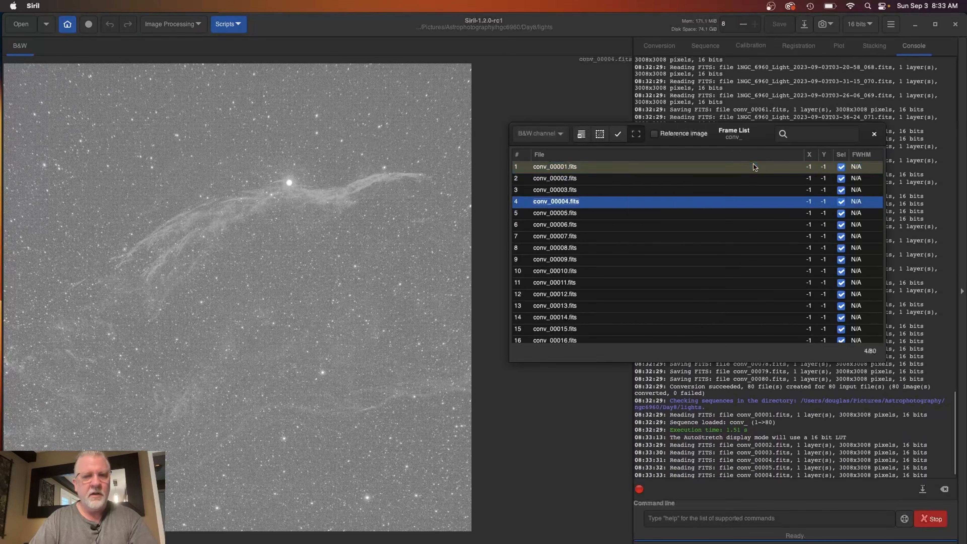
pyautogui.press('Down')
pyautogui.press('Down')
pyautogui.press('Down')
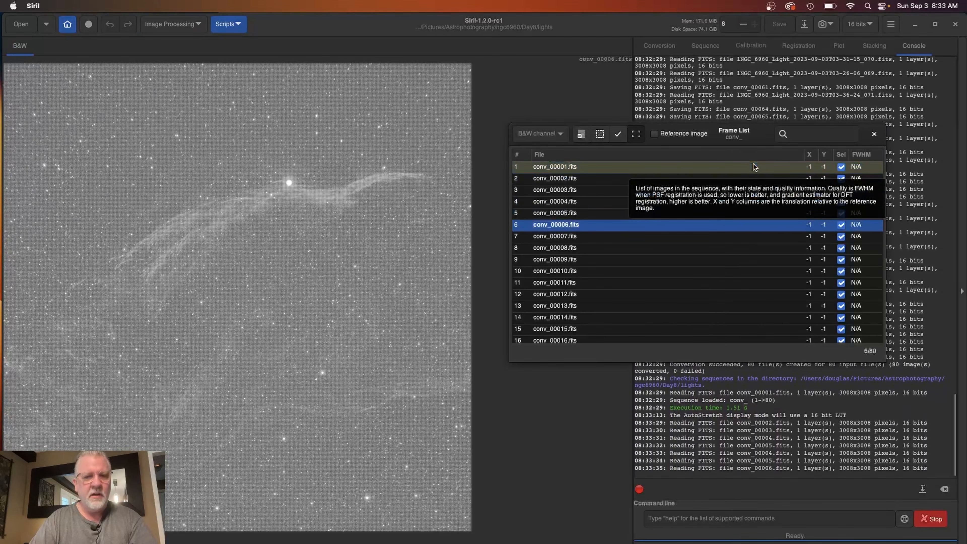
pyautogui.press('Down')
pyautogui.press('Down')
pyautogui.press('Down')
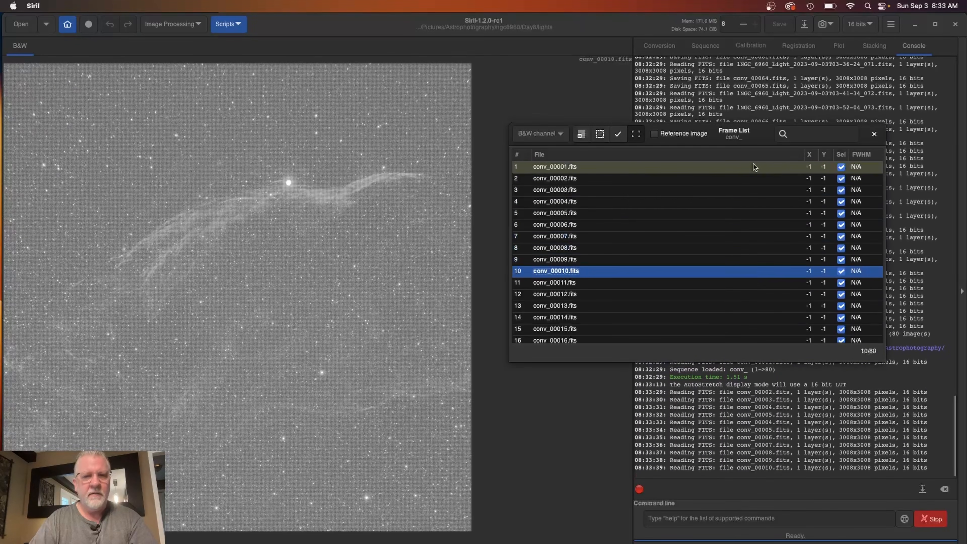
pyautogui.press('Down')
pyautogui.press('Down')
pyautogui.press('Up')
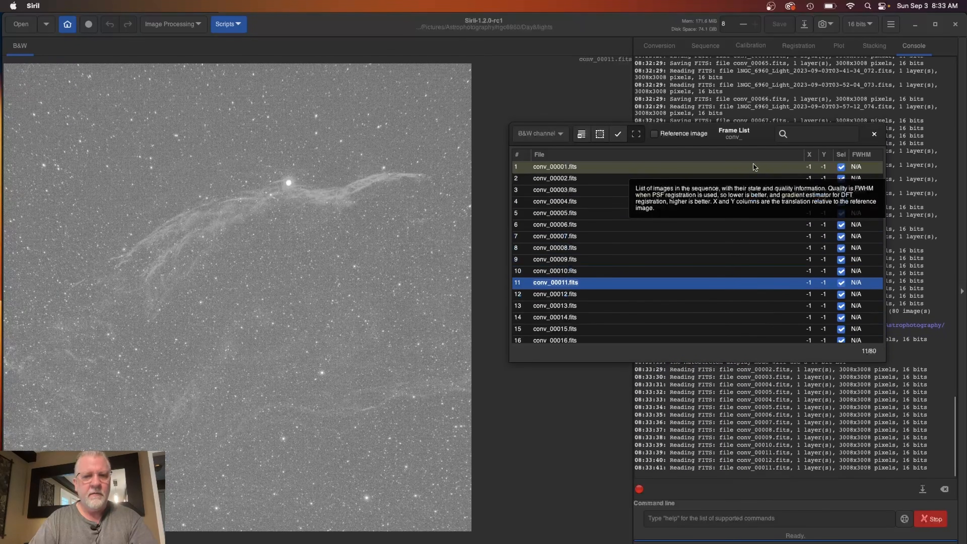
pyautogui.press('Down')
pyautogui.press('Down')
pyautogui.press('Down')
pyautogui.press('Down')
pyautogui.press('Down')
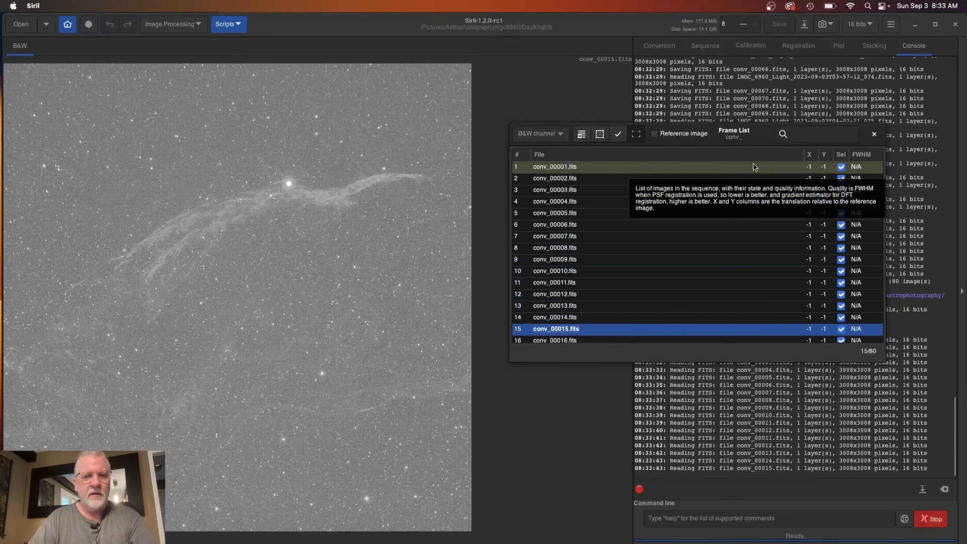
pyautogui.press('Up')
pyautogui.press('Up')
pyautogui.press('Up')
pyautogui.press('Up')
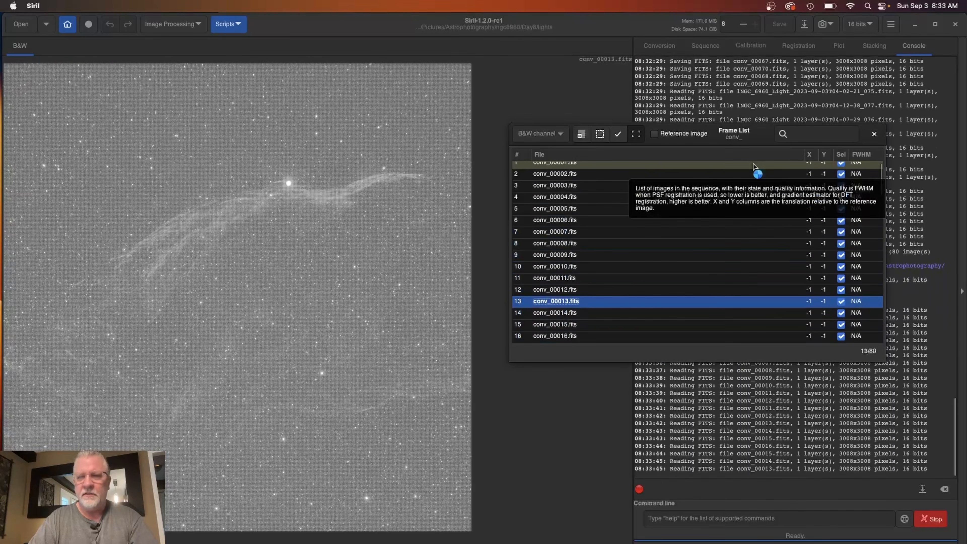
# - Continue checking the image quality of each frame up to conv_00027, rechecking frames 20 to 26 where needed
pyautogui.press('Down')
pyautogui.press('Down')
pyautogui.press('Down')
pyautogui.press('Down')
pyautogui.press('Down')
pyautogui.press('Down')
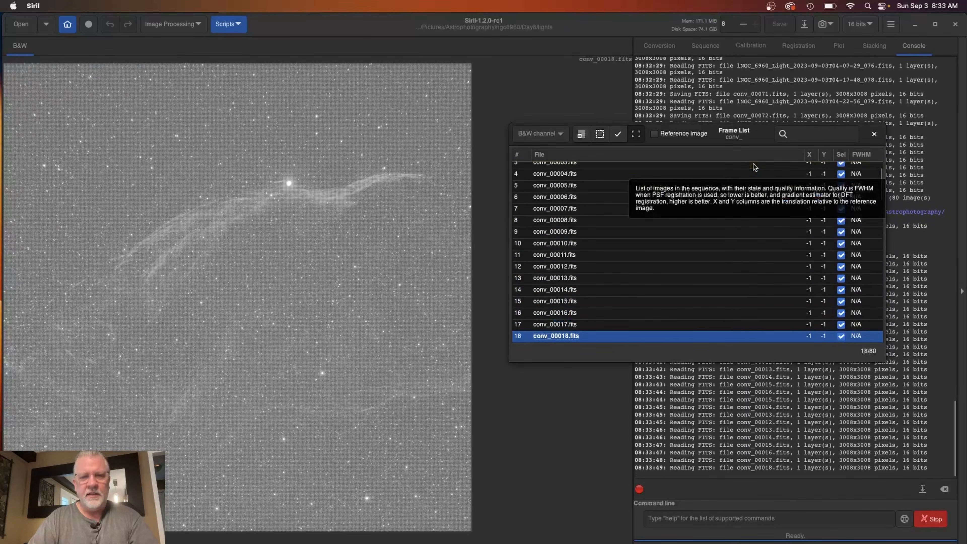
pyautogui.press('Down')
pyautogui.press('Down')
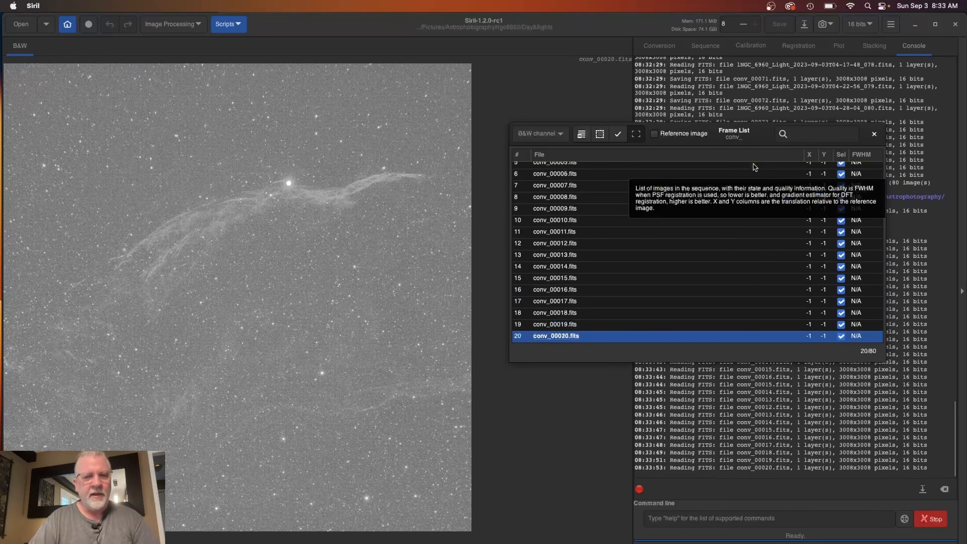
pyautogui.press('Down')
pyautogui.press('Up')
pyautogui.press('Down')
pyautogui.press('Down')
pyautogui.press('Down')
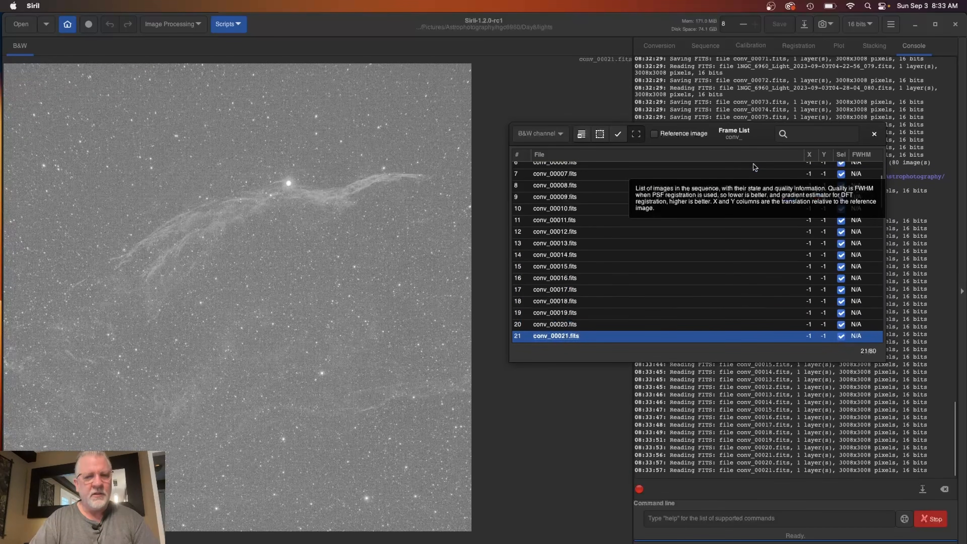
pyautogui.press('Down')
pyautogui.press('Down')
pyautogui.press('Down')
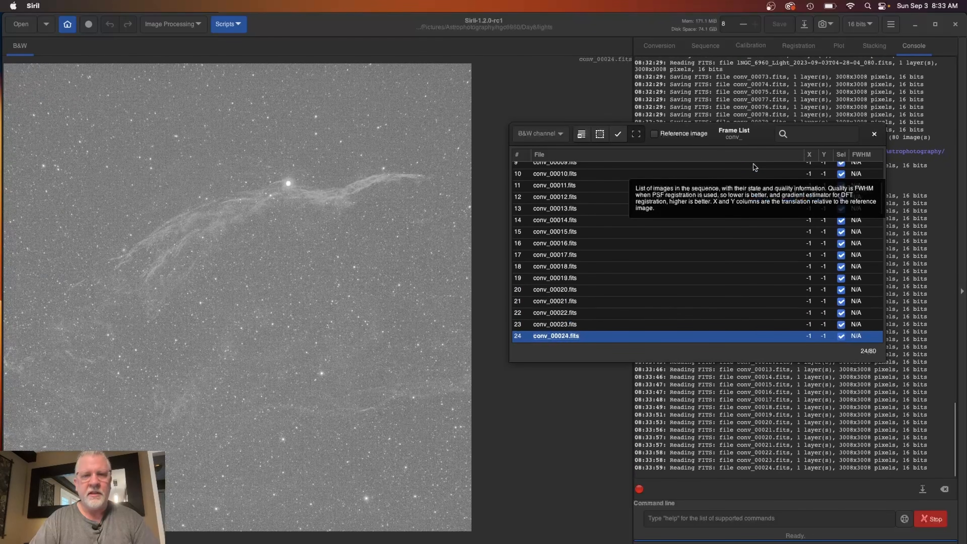
pyautogui.press('Up')
pyautogui.press('Up')
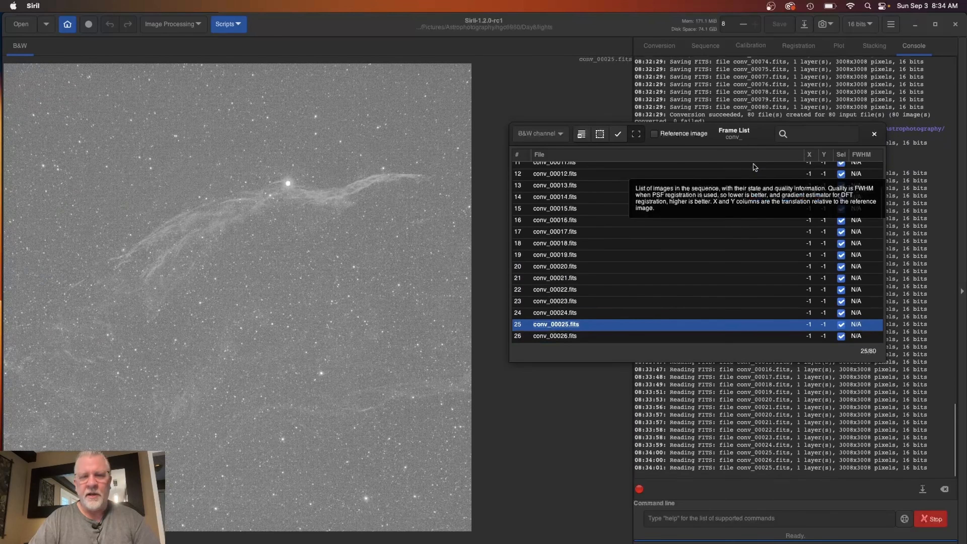
pyautogui.press('Down')
pyautogui.press('Down')
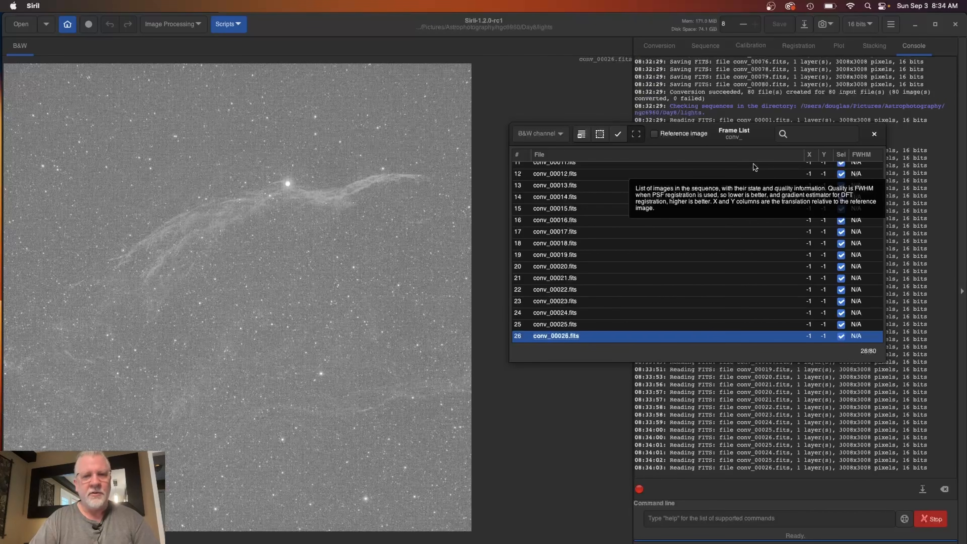
pyautogui.press('Down')
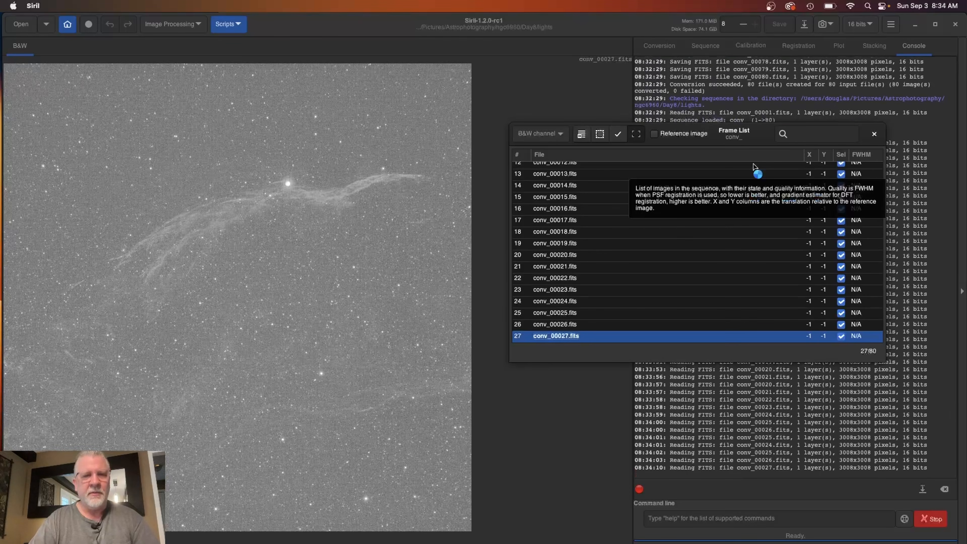
# - Compare frames conv_00027 and conv_00028 by switching back and forth between them to examine the change in image orientation
pyautogui.press('Down')
pyautogui.press('Up')
pyautogui.press('Down')
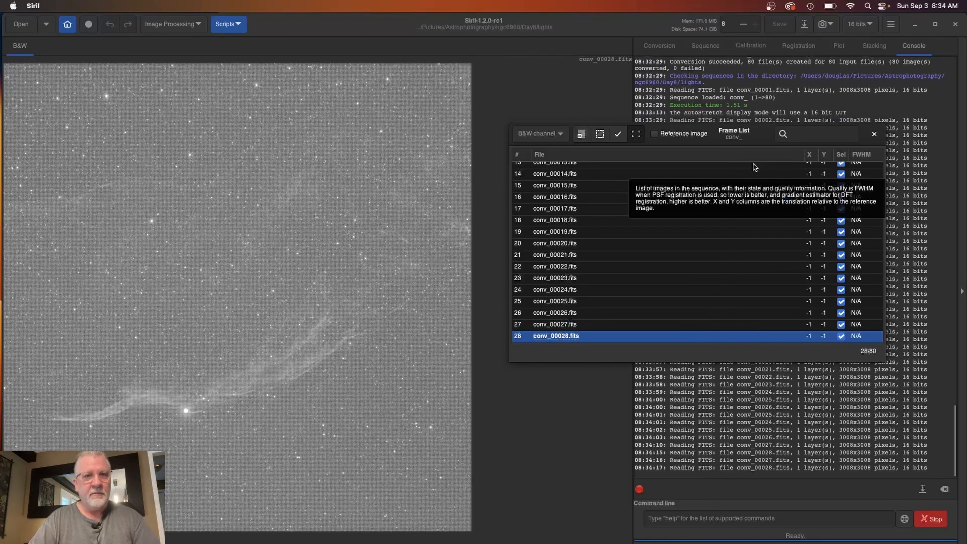
pyautogui.press('Up')
pyautogui.press('Down')
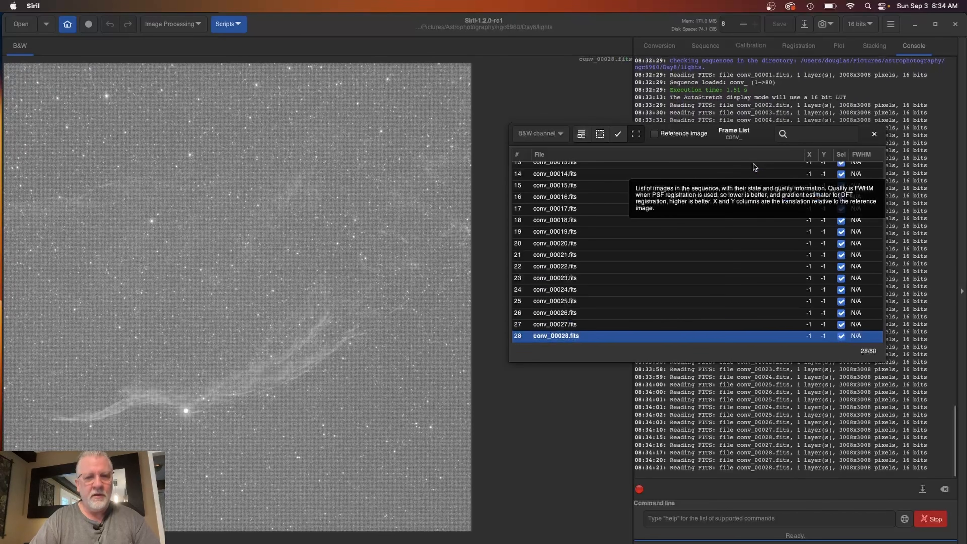
# - Review the frames conv_00029 to conv_00047 one by one for image quality
pyautogui.press('Down')
pyautogui.press('Down')
pyautogui.press('Down')
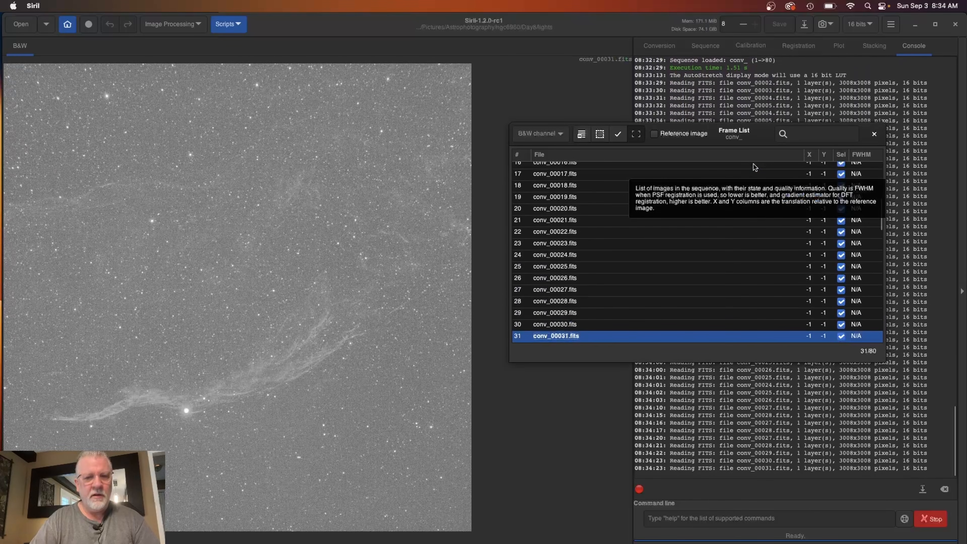
pyautogui.press('Down')
pyautogui.press('Down')
pyautogui.press('Down')
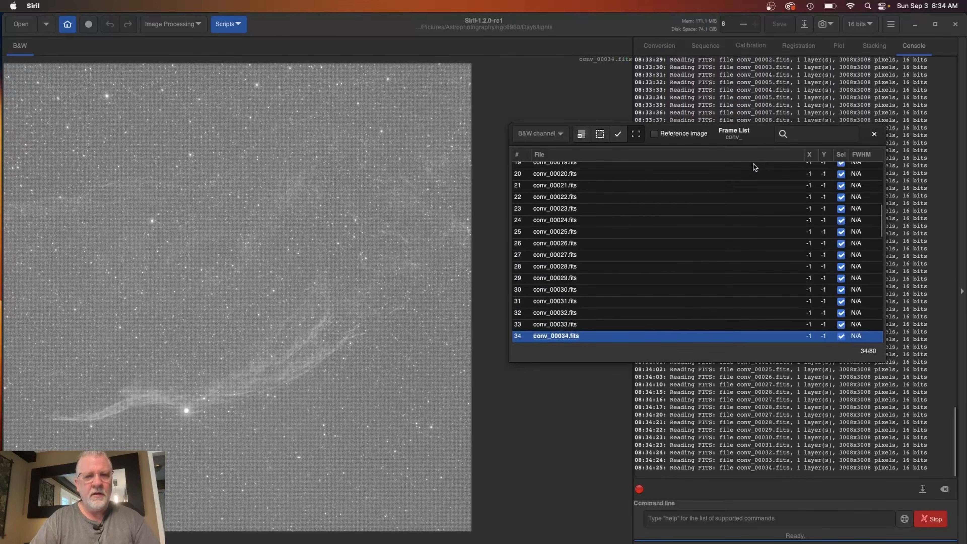
pyautogui.press('Down')
pyautogui.press('Down')
pyautogui.press('Down')
pyautogui.press('Down')
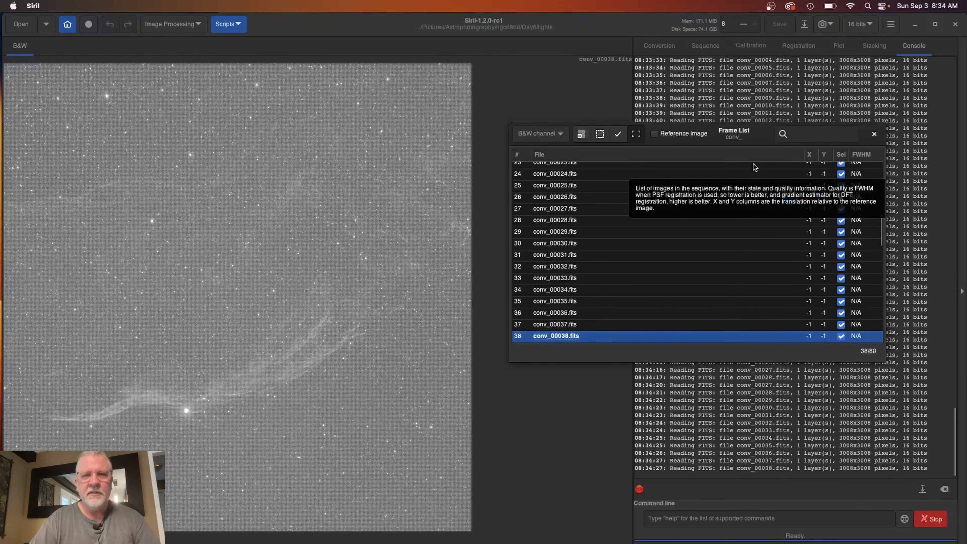
pyautogui.press('Down')
pyautogui.press('Down')
pyautogui.press('Down')
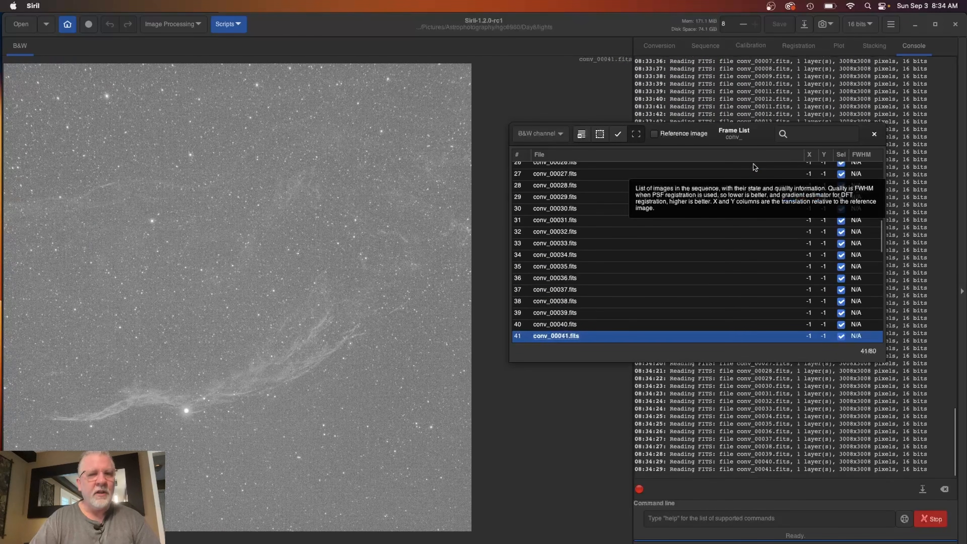
pyautogui.press('Down')
pyautogui.press('Down')
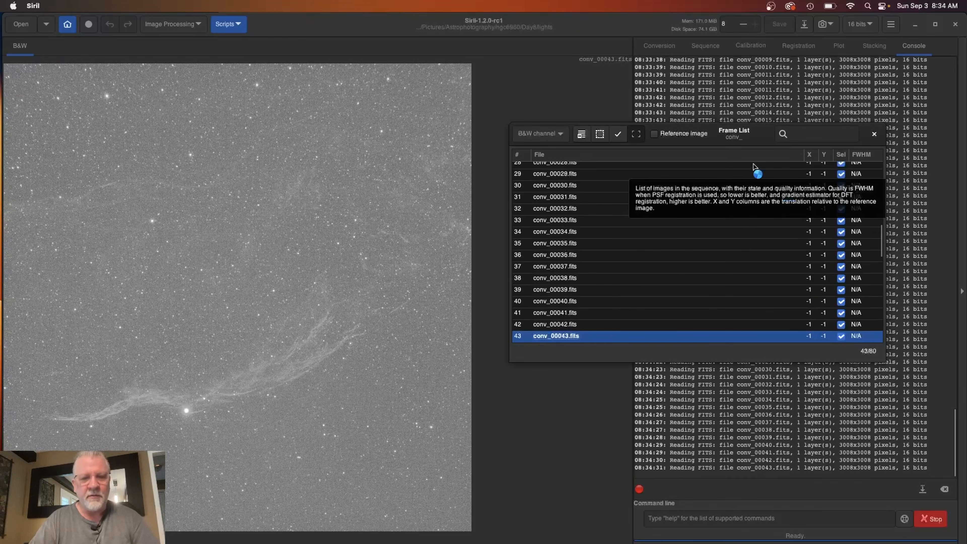
pyautogui.press('Down')
pyautogui.press('Down')
pyautogui.press('Down')
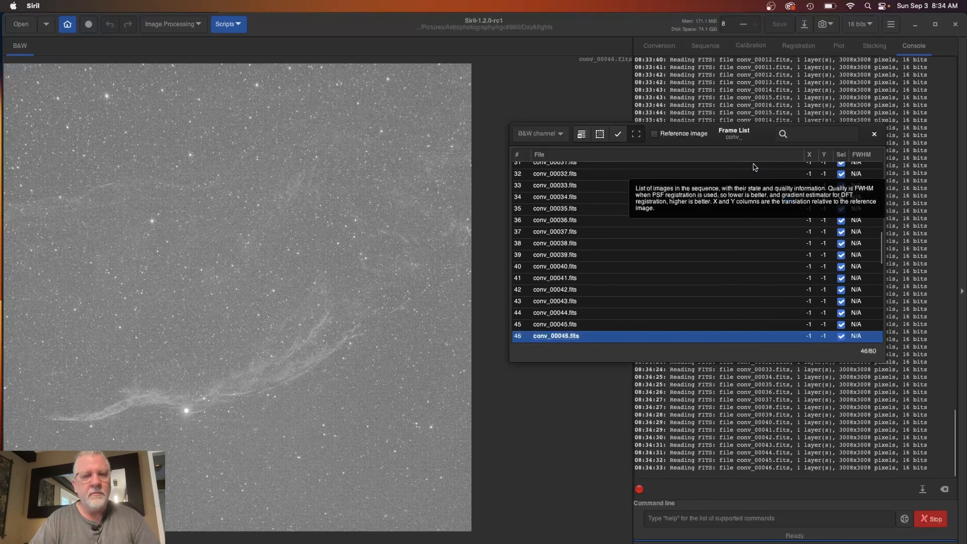
pyautogui.press('Down')
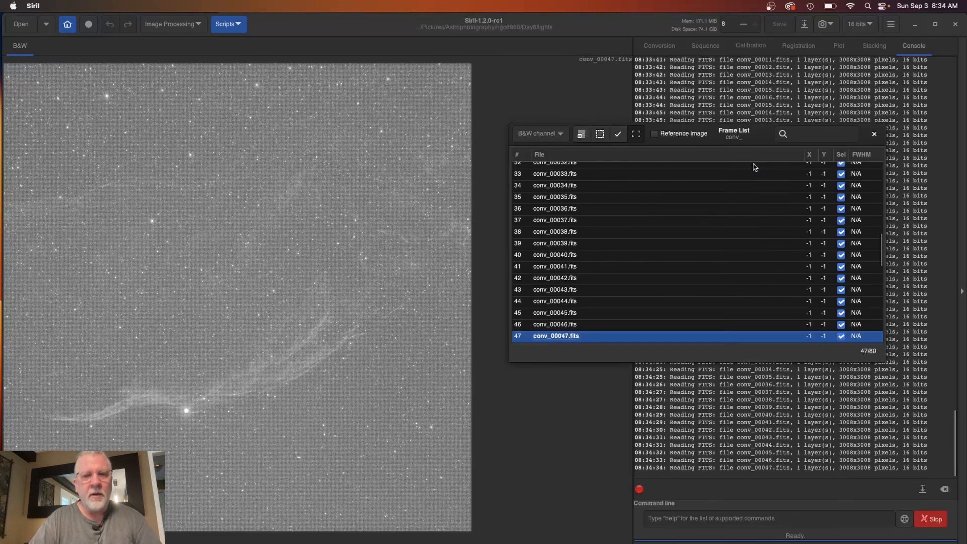
# - Recheck frames conv_00045 to conv_00049 by moving back and forth between them to compare their quality
pyautogui.press('Up')
pyautogui.press('Up')
pyautogui.press('Down')
pyautogui.press('Down')
pyautogui.press('Down')
pyautogui.press('Down')
pyautogui.press('Up')
pyautogui.press('Up')
pyautogui.press('Up')
pyautogui.press('Up')
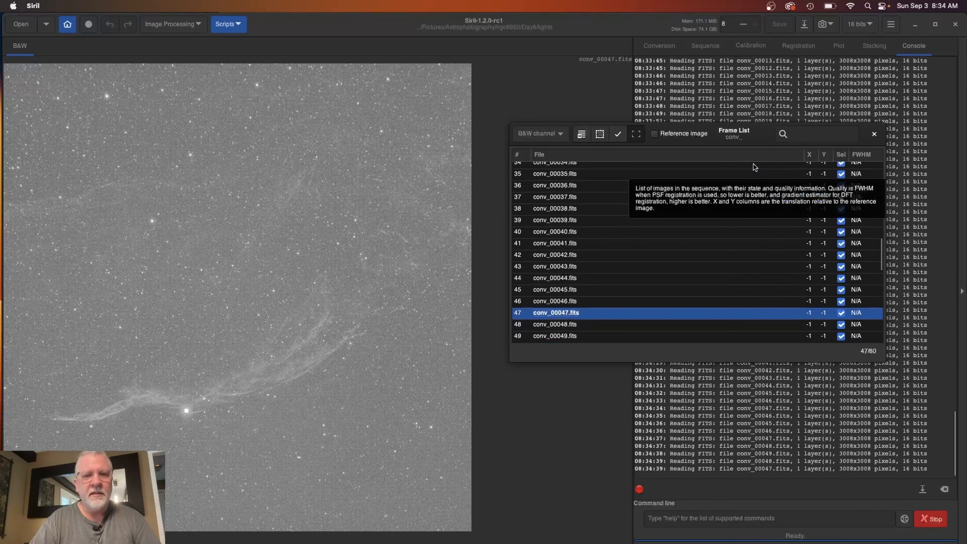
pyautogui.press('Down')
pyautogui.press('Down')
pyautogui.press('Down')
pyautogui.press('Down')
pyautogui.press('Down')
pyautogui.press('Down')
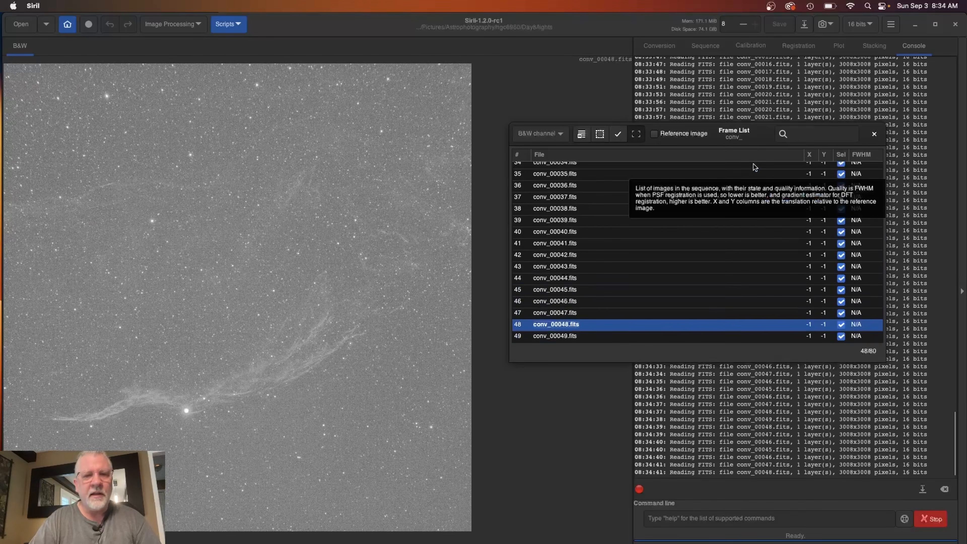
# - Continue reviewing the frames up to conv_00075, going back over frames 51 to 54 for comparison
pyautogui.press('Down')
pyautogui.press('Down')
pyautogui.press('Down')
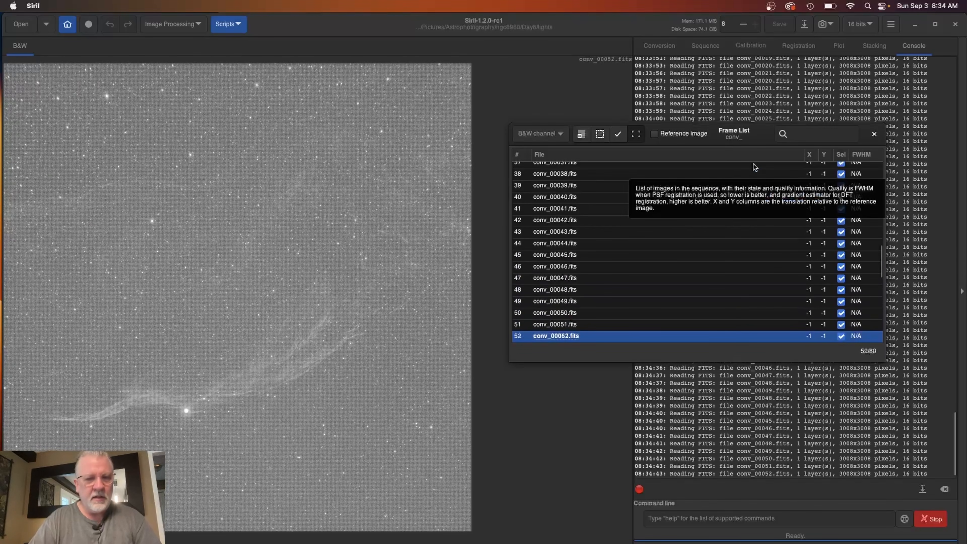
pyautogui.press('Up')
pyautogui.press('Up')
pyautogui.press('Up')
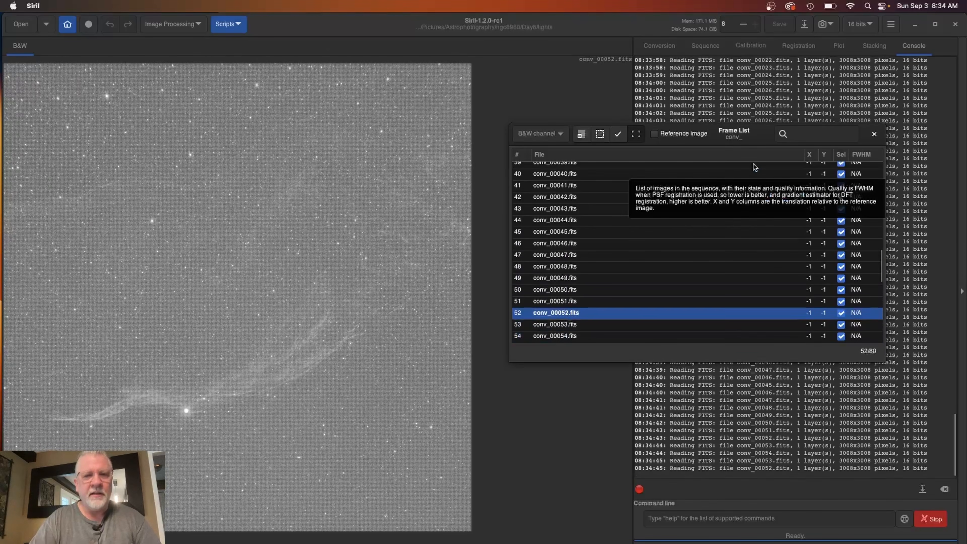
pyautogui.press('Down')
pyautogui.press('Down')
pyautogui.press('Down')
pyautogui.press('Down')
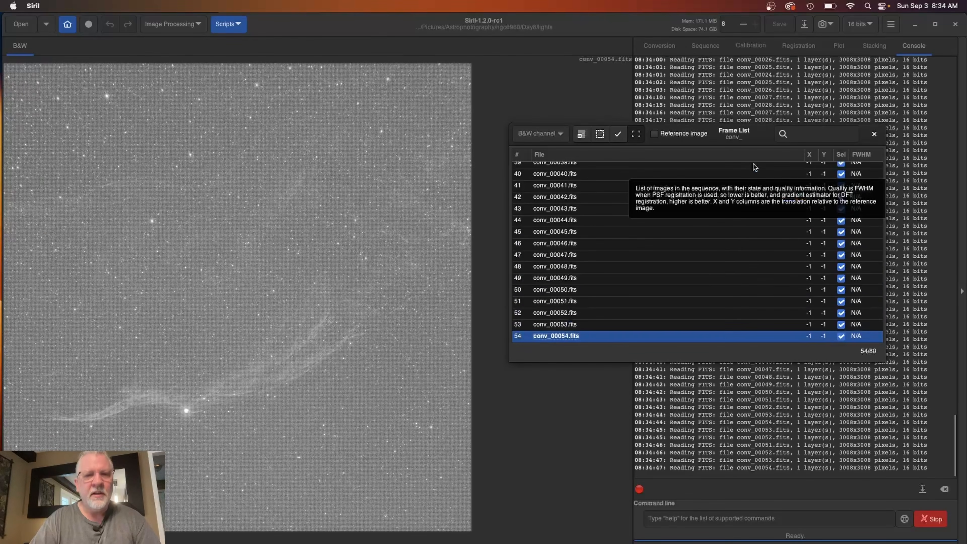
pyautogui.press('Down')
pyautogui.press('Down')
pyautogui.press('Down')
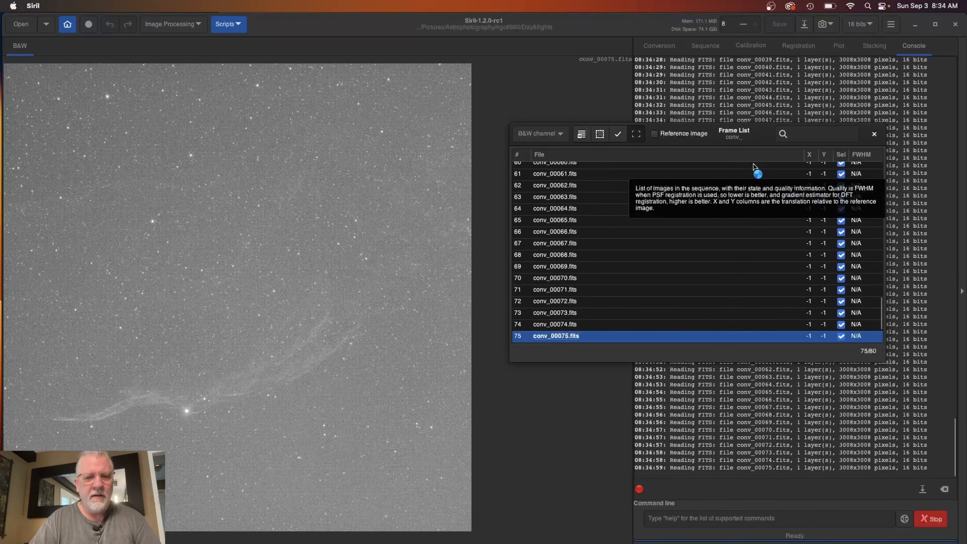
# - Step back to conv_00069 and forward again to conv_00075 to compare how clearly the nebula shows in these frames
pyautogui.press('Up')
pyautogui.press('Up')
pyautogui.press('Up')
pyautogui.press('Up')
pyautogui.press('Up')
pyautogui.press('Up')
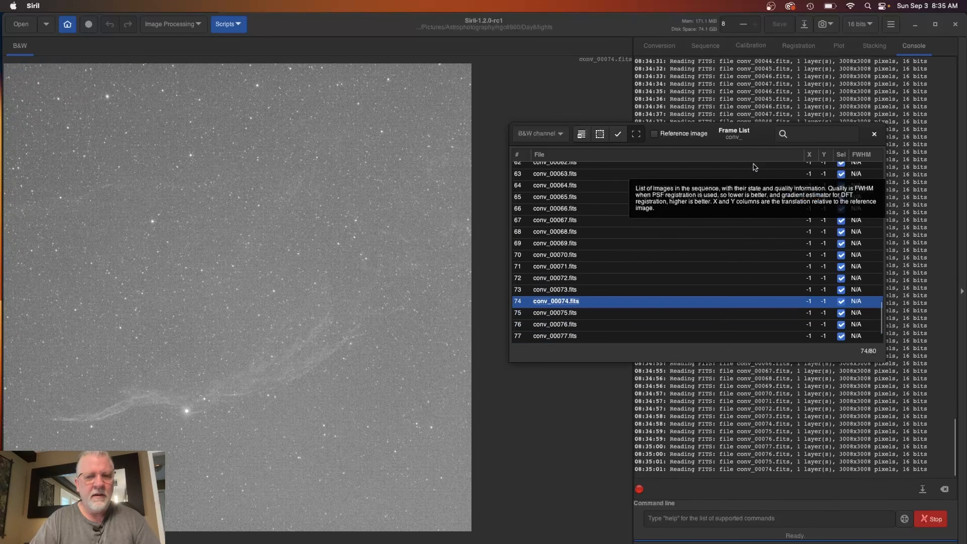
pyautogui.press('Up')
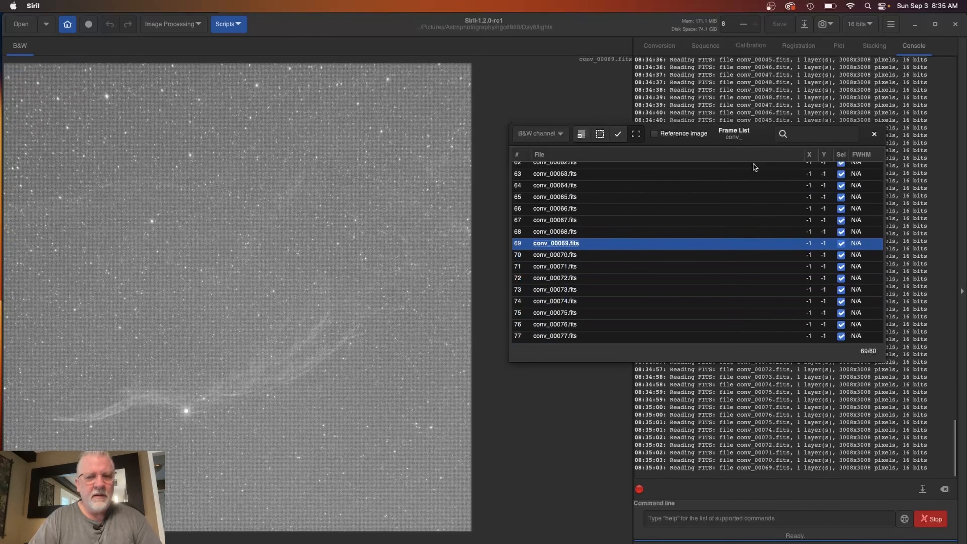
pyautogui.press('Down')
pyautogui.press('Down')
pyautogui.press('Down')
pyautogui.press('Down')
pyautogui.press('Down')
pyautogui.press('Down')
pyautogui.press('Down')
pyautogui.press('Down')
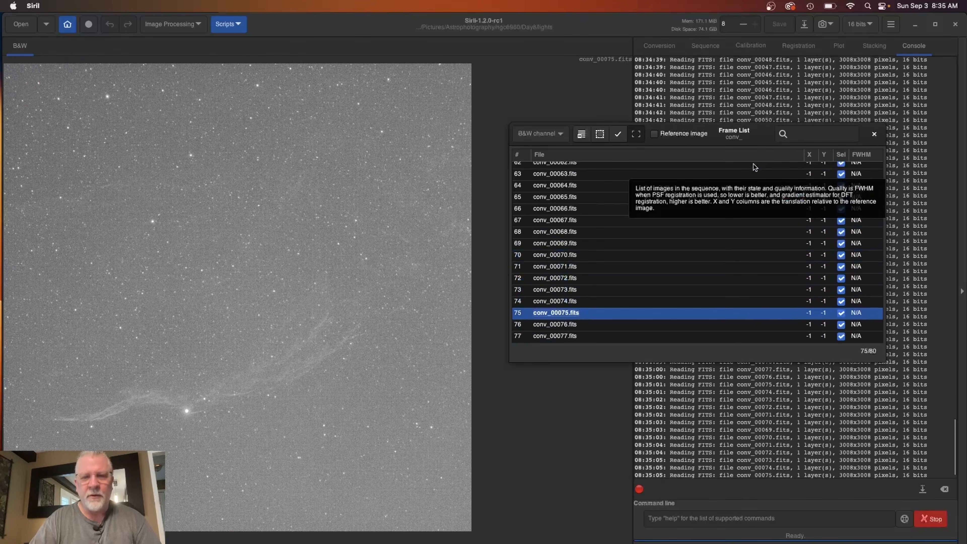
# - Review the remaining frames through conv_00080, and step back to conv_00076 to compare the last ones
pyautogui.press('Down')
pyautogui.press('Down')
pyautogui.press('Down')
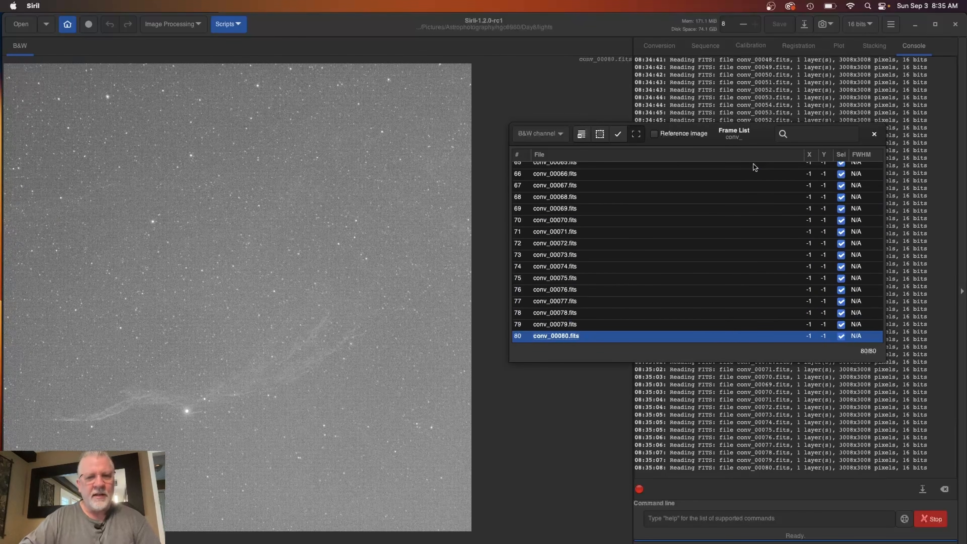
pyautogui.press('Up')
pyautogui.press('Up')
pyautogui.press('Up')
pyautogui.press('Up')
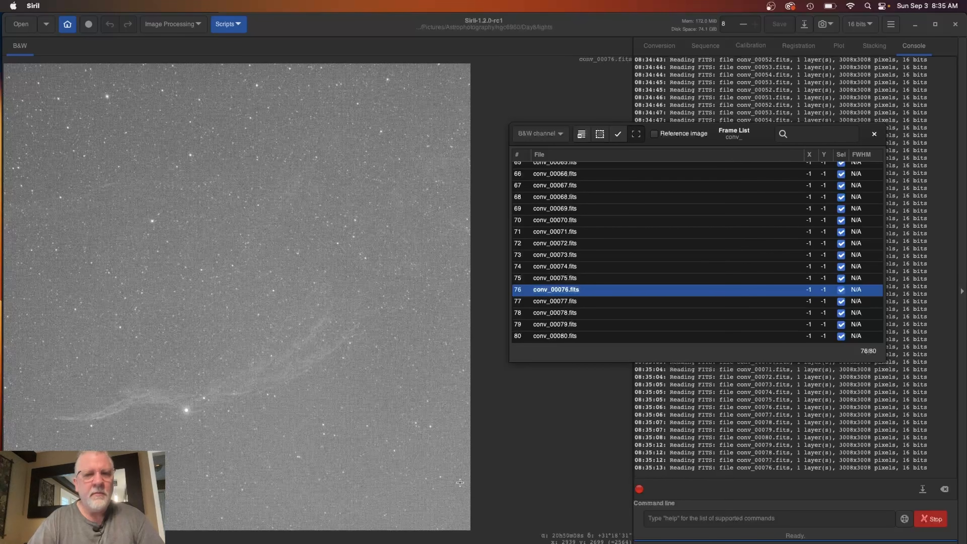
# - Go forward from conv_00076 to conv_00080 and back again to compare the quality of the last frames
pyautogui.press('Down')
pyautogui.press('Down')
pyautogui.press('Down')
pyautogui.press('Down')
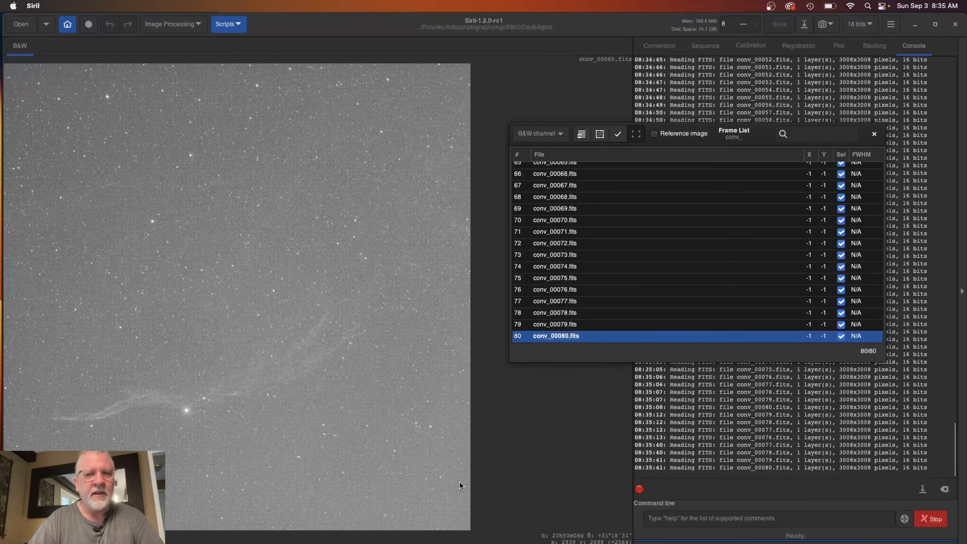
pyautogui.press('Up')
pyautogui.press('Up')
pyautogui.press('Up')
pyautogui.press('Up')
pyautogui.press('Up')
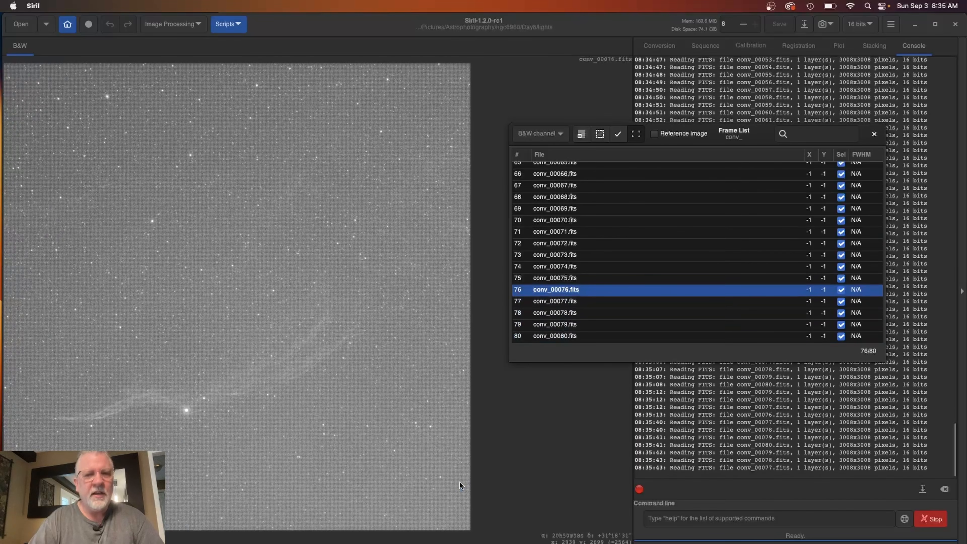
# - Step back from conv_00076 to conv_00060 to compare the nebula's visibility with that in the earlier frames
pyautogui.press('Up')
pyautogui.press('Up')
pyautogui.press('Up')
pyautogui.press('Up')
pyautogui.press('Up')
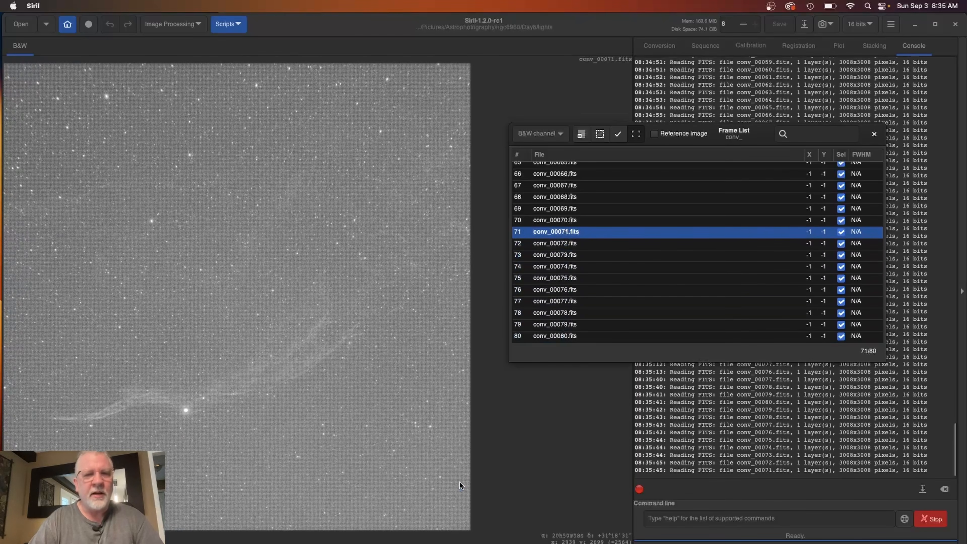
pyautogui.press('Up')
pyautogui.press('Up')
pyautogui.press('Up')
pyautogui.press('Up')
pyautogui.press('Up')
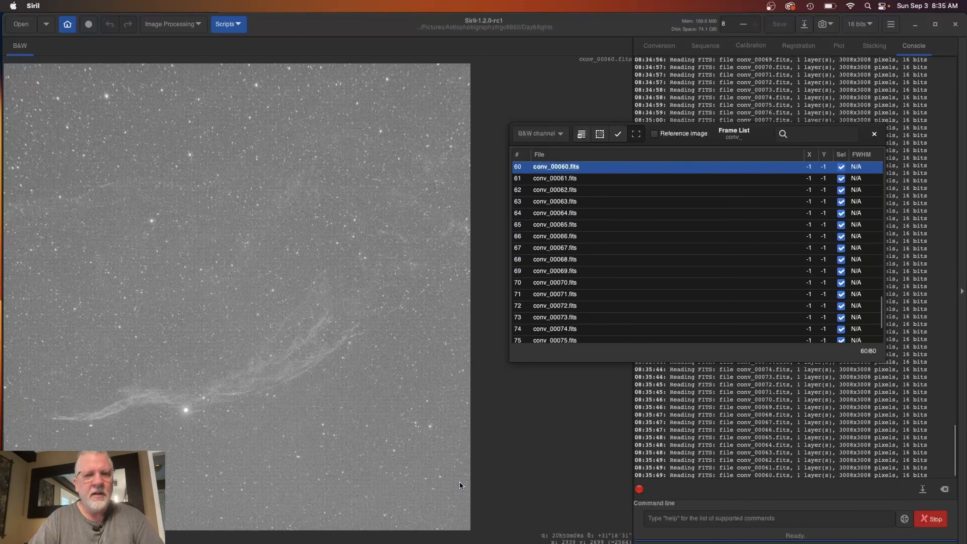
# - Step forward through the frames to conv_00073 to examine where the nebula detail fades
pyautogui.press('Down')
pyautogui.press('Down')
pyautogui.press('Down')
pyautogui.press('Down')
pyautogui.press('Down')
pyautogui.press('Down')
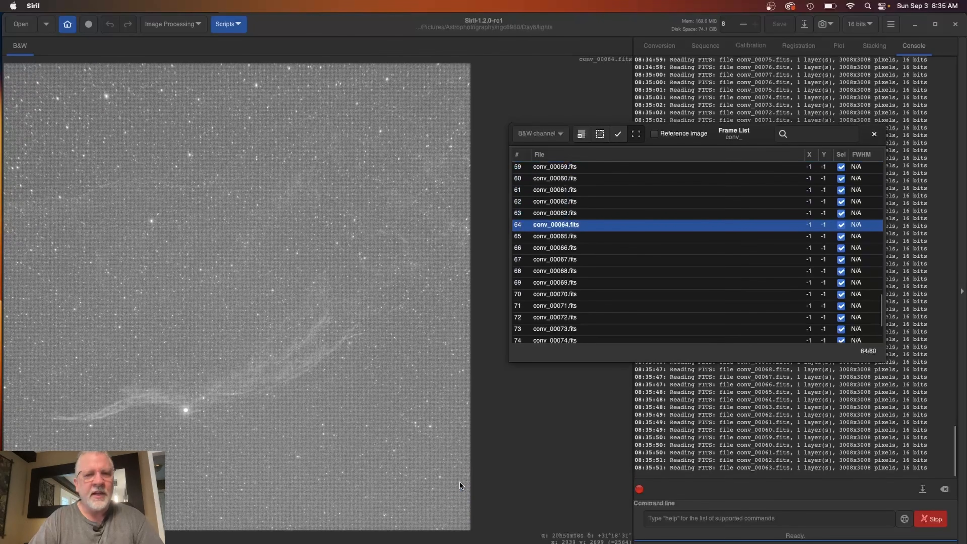
pyautogui.press('Down')
pyautogui.press('Down')
pyautogui.press('Down')
pyautogui.press('Down')
pyautogui.press('Down')
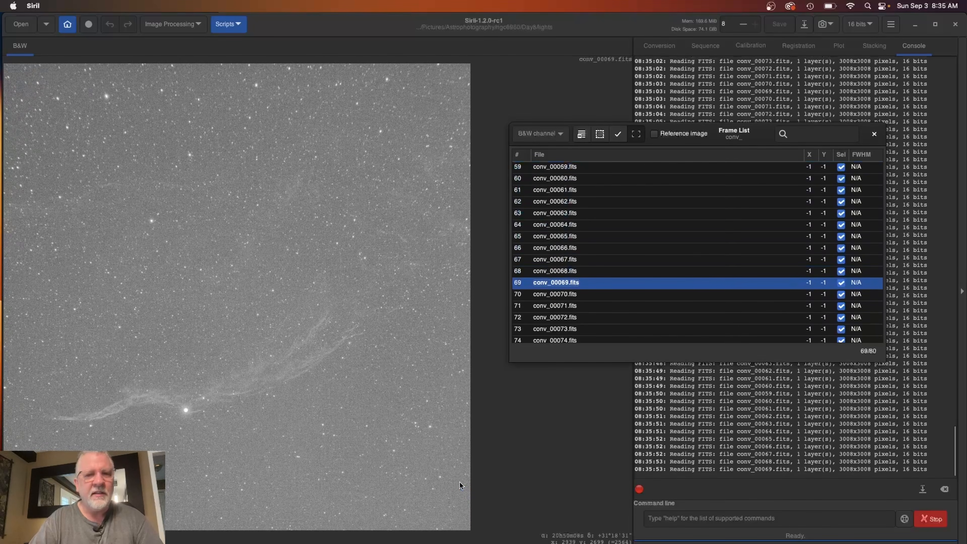
pyautogui.press('Down')
pyautogui.press('Down')
pyautogui.press('Down')
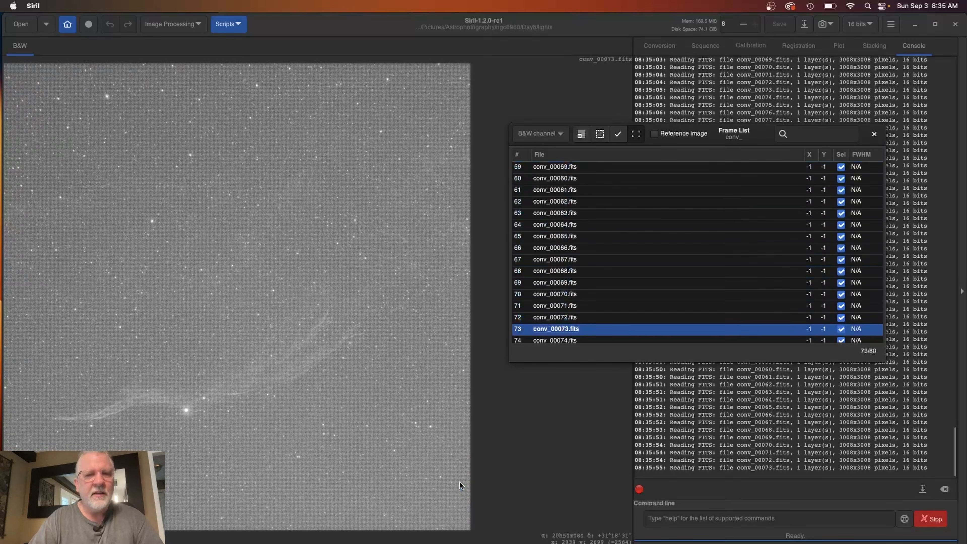
# - Move back and forth among frames conv_00068 to conv_00073 to compare their quality
pyautogui.press('Up')
pyautogui.press('Up')
pyautogui.press('Up')
pyautogui.press('Up')
pyautogui.press('Up')
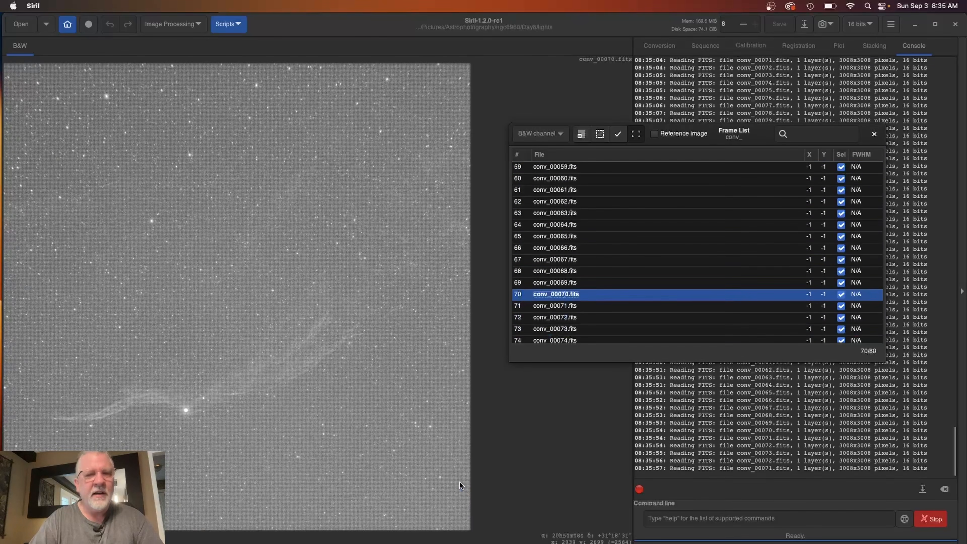
pyautogui.press('Down')
pyautogui.press('Down')
pyautogui.press('Down')
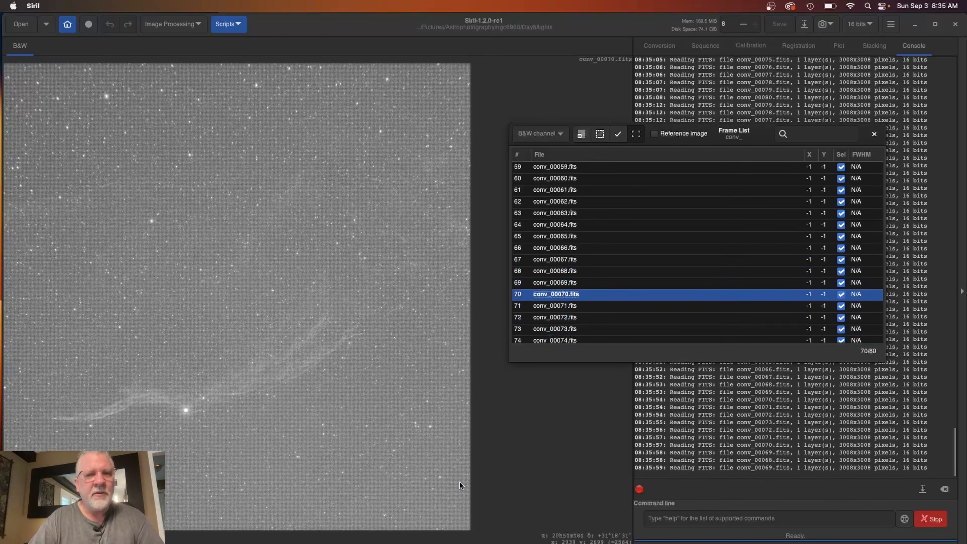
pyautogui.press('Up')
pyautogui.press('Up')
pyautogui.press('Up')
pyautogui.press('Up')
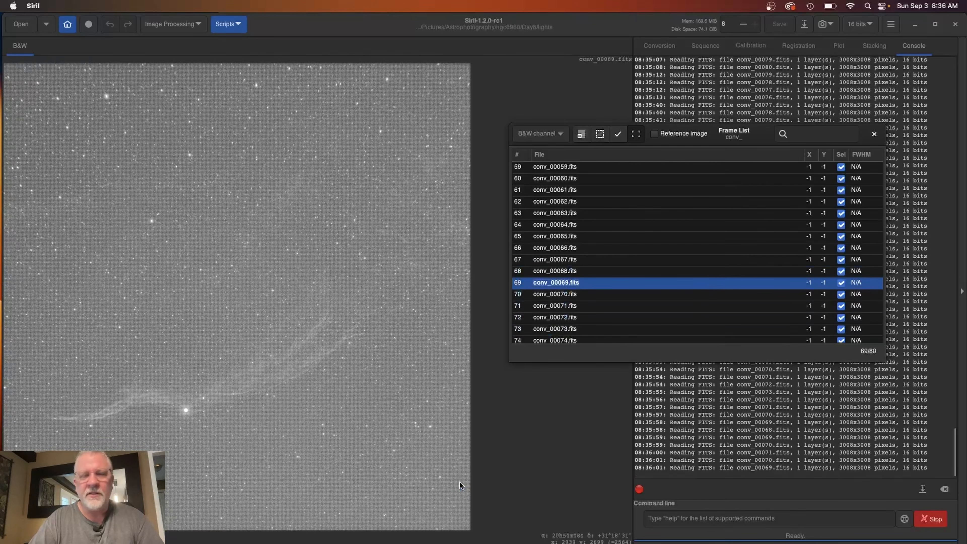
# - Step back to conv_00061 and forward again past conv_00075 to recheck how the image quality changes
pyautogui.press('Up')
pyautogui.press('Up')
pyautogui.press('Up')
pyautogui.press('Up')
pyautogui.press('Up')
pyautogui.press('Up')
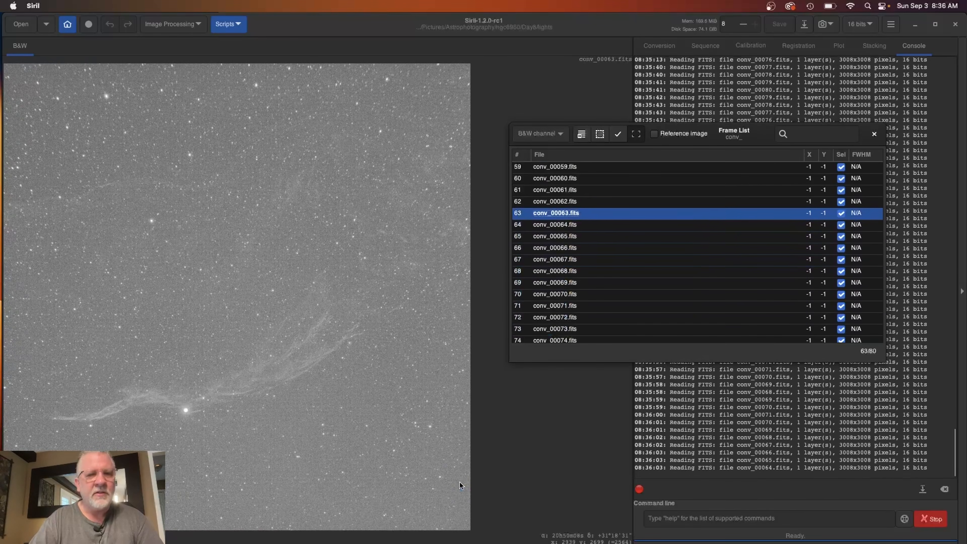
pyautogui.press('Down')
pyautogui.press('Down')
pyautogui.press('Down')
pyautogui.press('Down')
pyautogui.press('Down')
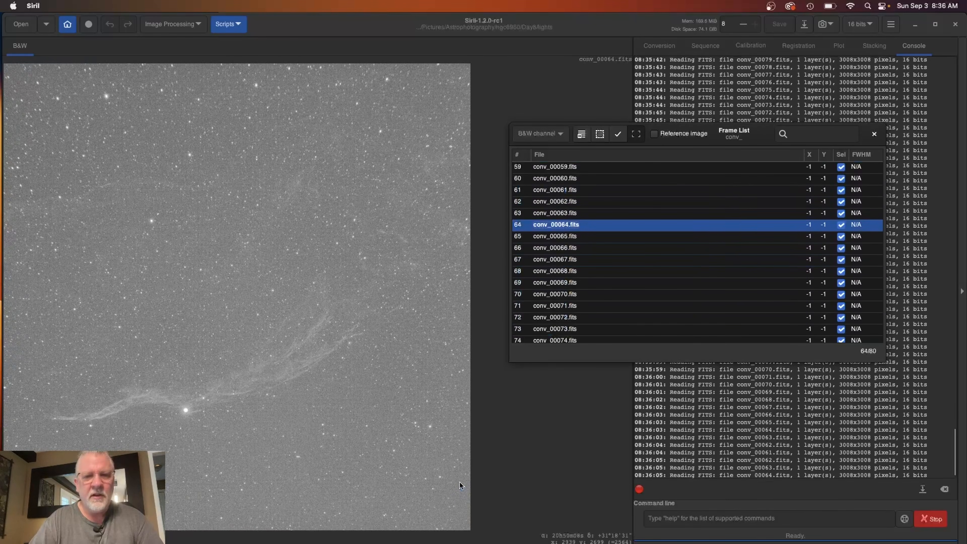
pyautogui.press('Down')
pyautogui.press('Down')
pyautogui.press('Down')
pyautogui.press('Down')
pyautogui.press('Down')
pyautogui.press('Down')
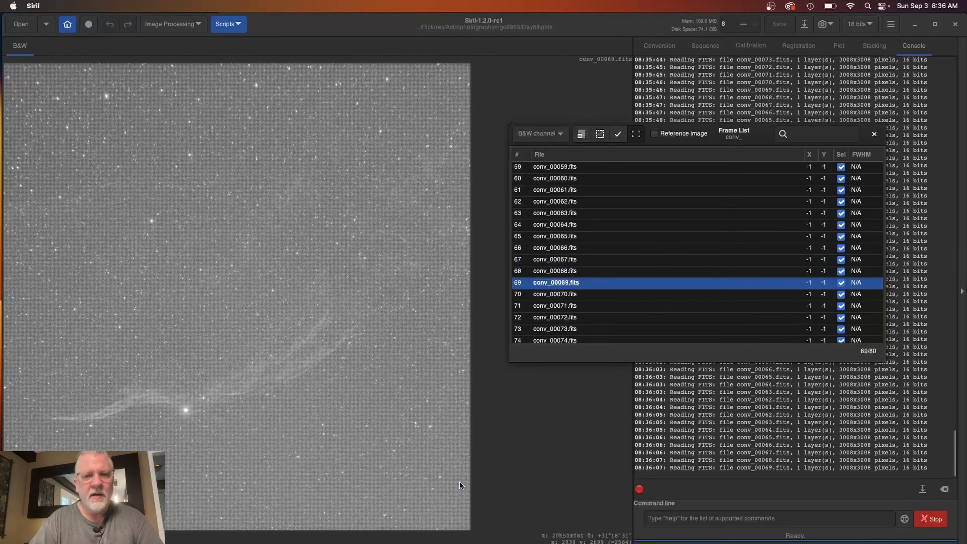
pyautogui.press('Down')
pyautogui.press('Down')
pyautogui.press('Down')
pyautogui.press('Down')
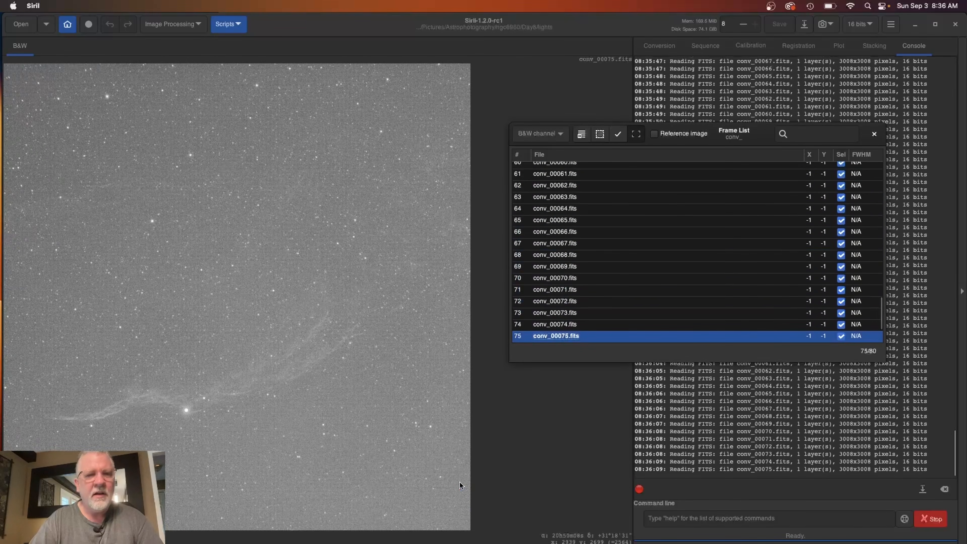
# - Step back from conv_00076 to conv_00068 to recheck the frames for lost nebula detail
pyautogui.press('Up')
pyautogui.press('Up')
pyautogui.press('Up')
pyautogui.press('Up')
pyautogui.press('Up')
pyautogui.press('Up')
pyautogui.press('Up')
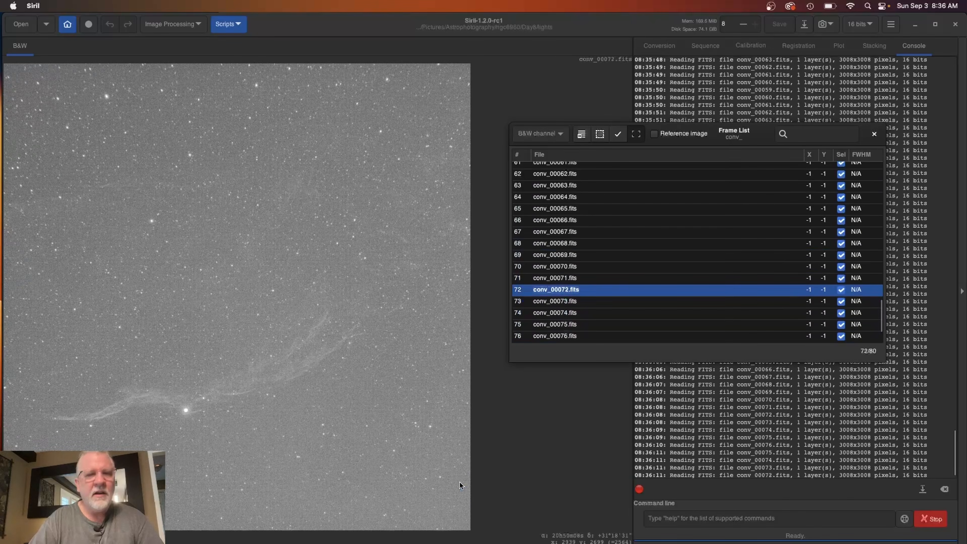
pyautogui.press('Up')
# - Step forward to conv_00073 and alternate between it and conv_00072 to compare the two frames
pyautogui.press('Down')
pyautogui.press('Down')
pyautogui.press('Down')
pyautogui.press('Down')
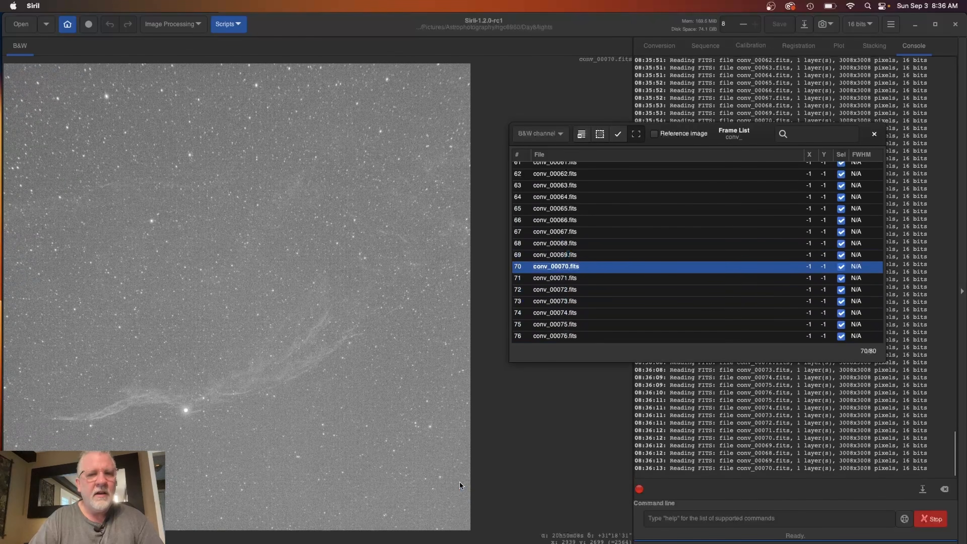
pyautogui.press('Down')
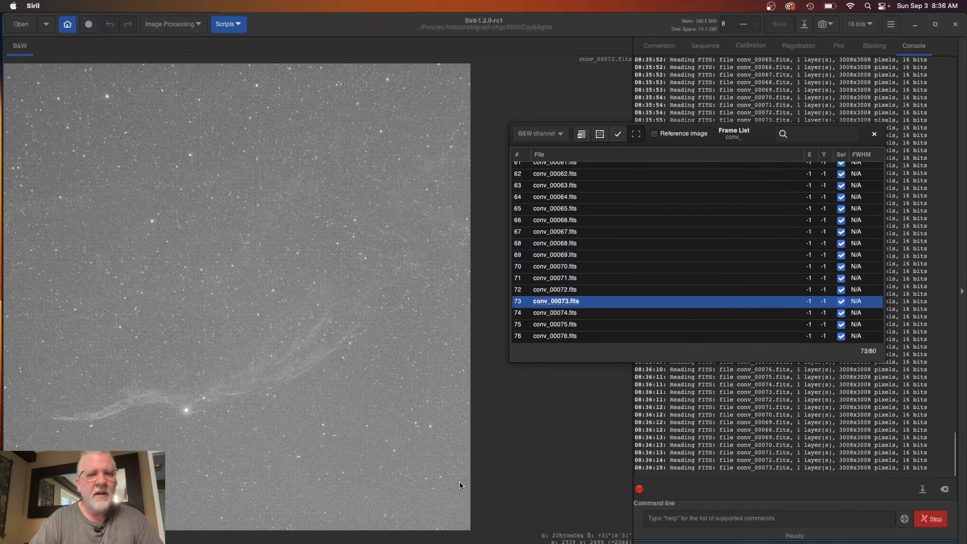
pyautogui.press('Up')
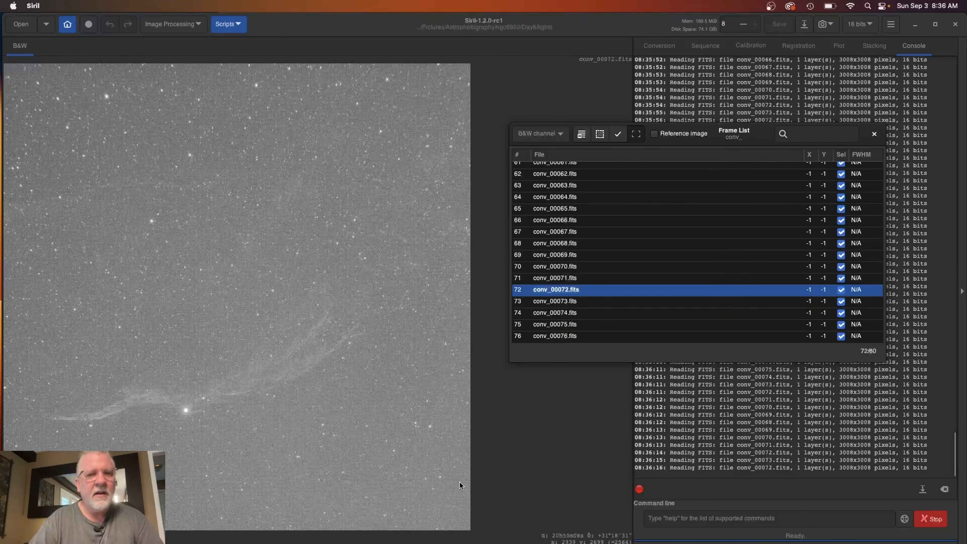
pyautogui.press('Down')
pyautogui.press('Up')
pyautogui.press('Down')
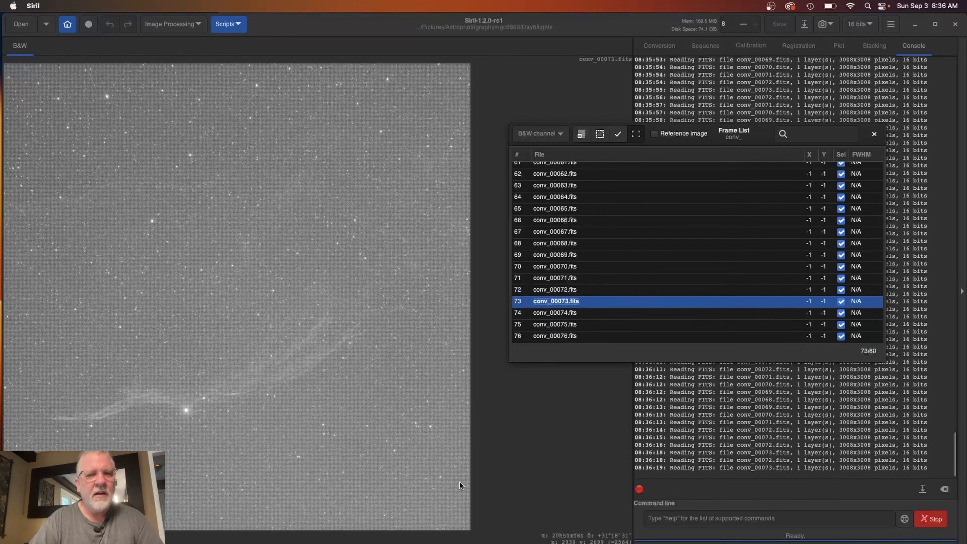
# - Exclude frames conv_00073 through conv_00080 from the sequence
pyautogui.click(840, 301)
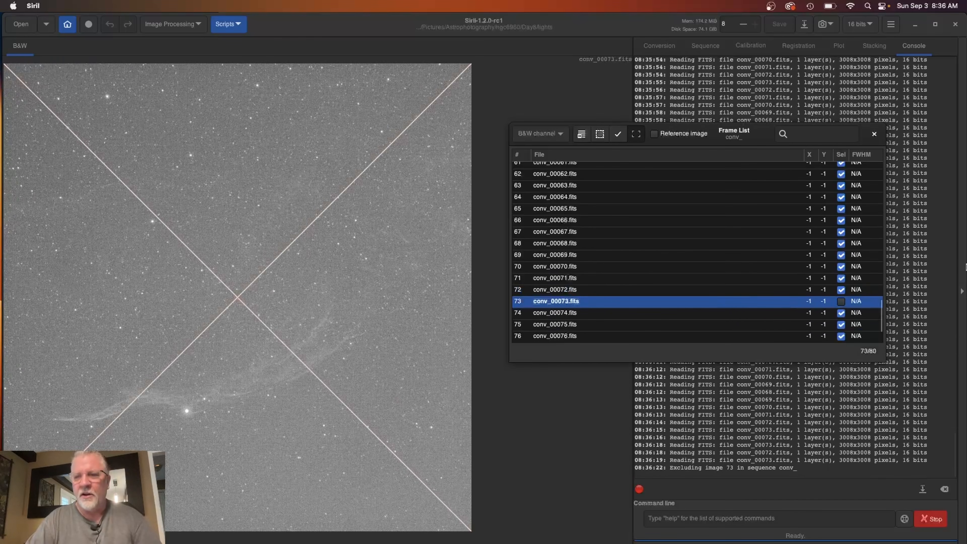
pyautogui.scroll(-2, 787, 288)
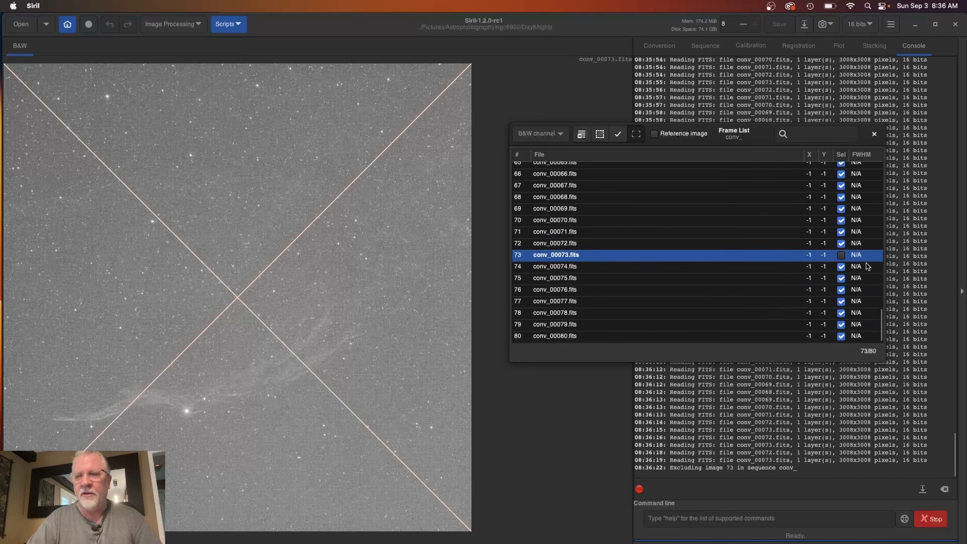
pyautogui.click(840, 268)
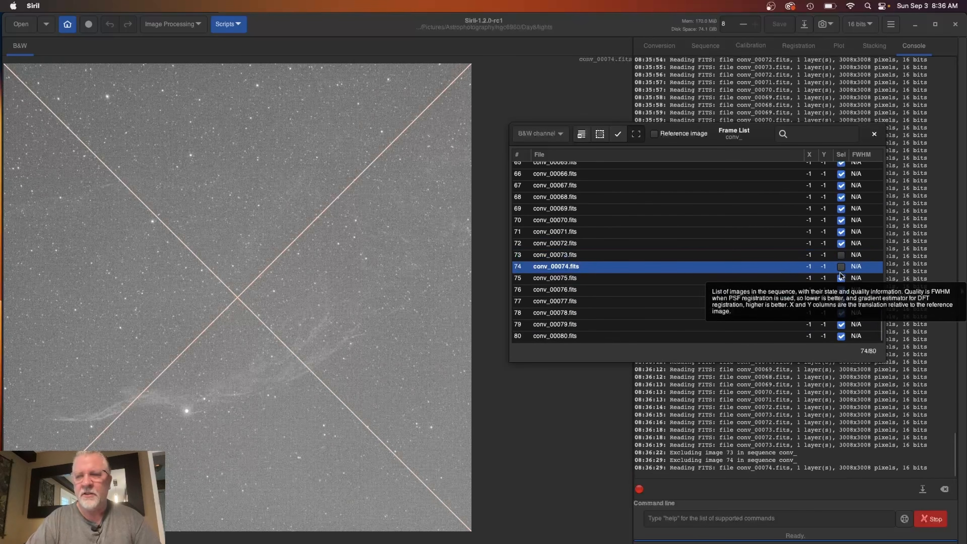
pyautogui.click(840, 279)
pyautogui.click(841, 290)
pyautogui.click(841, 301)
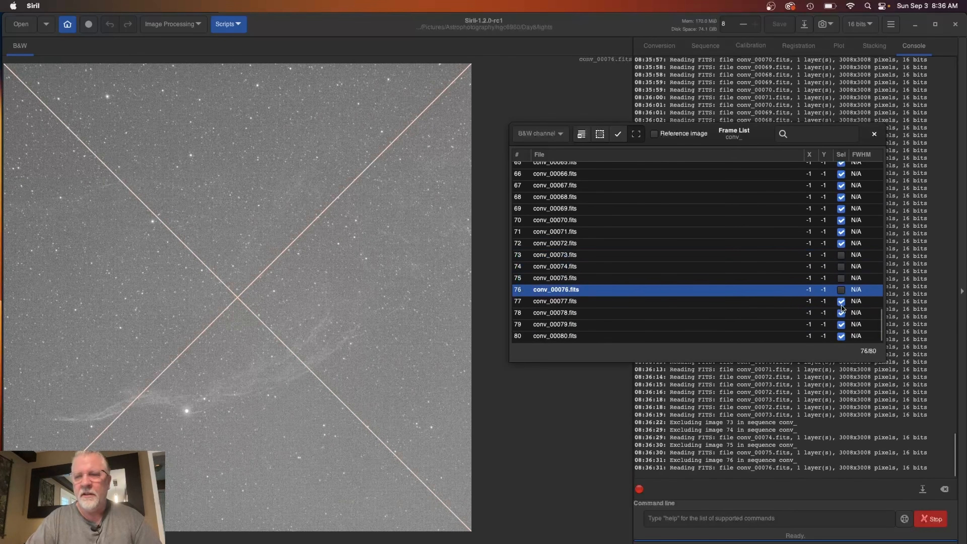
pyautogui.click(840, 313)
pyautogui.click(840, 324)
pyautogui.click(841, 336)
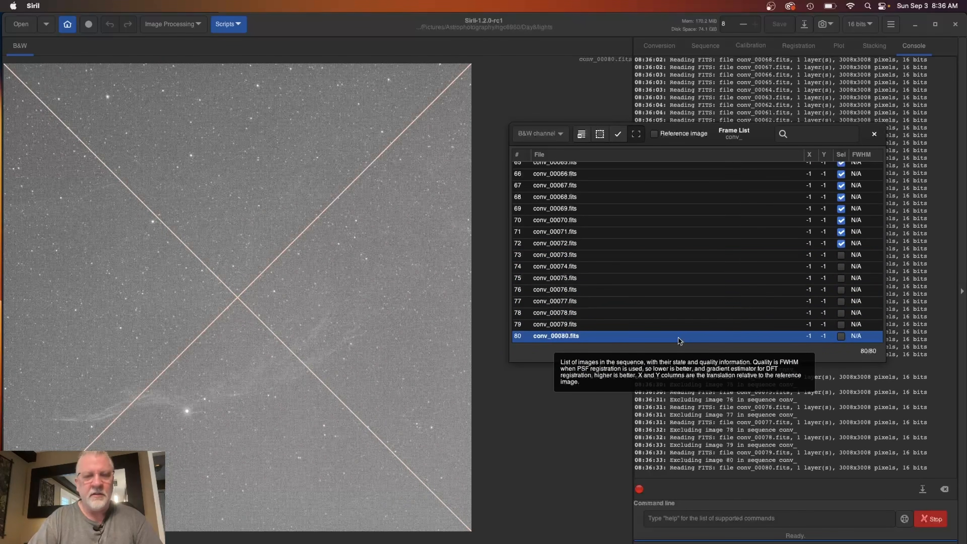
# - Step back through the whole sequence from conv_00080 to conv_00001 to recheck the quality of every frame
pyautogui.press('Up')
pyautogui.press('Up')
pyautogui.press('Up')
pyautogui.press('Up')
pyautogui.press('Up')
pyautogui.press('Up')
pyautogui.press('Up')
pyautogui.press('Up')
pyautogui.press('Up')
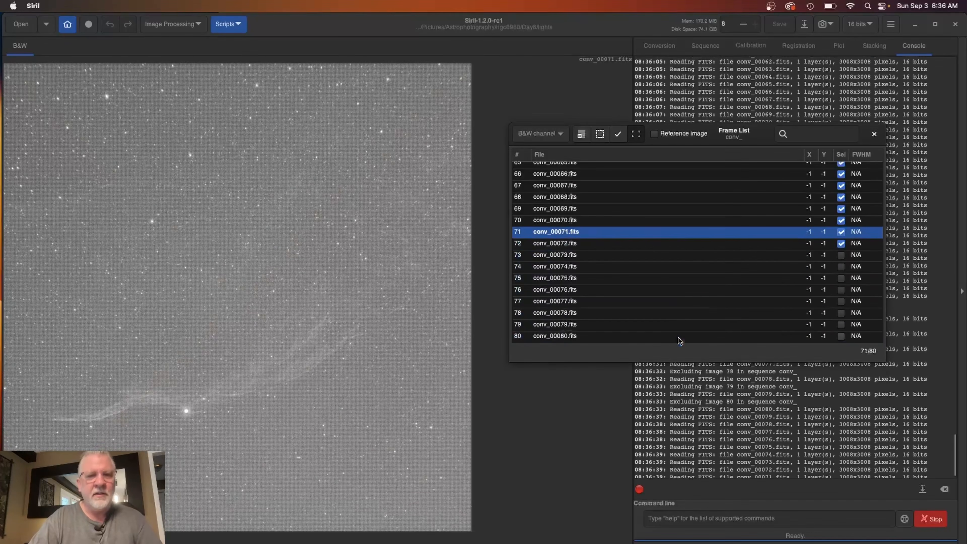
pyautogui.press('Up')
pyautogui.press('Up')
pyautogui.press('Up')
pyautogui.press('Up')
pyautogui.press('Up')
pyautogui.press('Up')
pyautogui.press('Up')
pyautogui.press('Up')
pyautogui.press('Up')
pyautogui.press('Up')
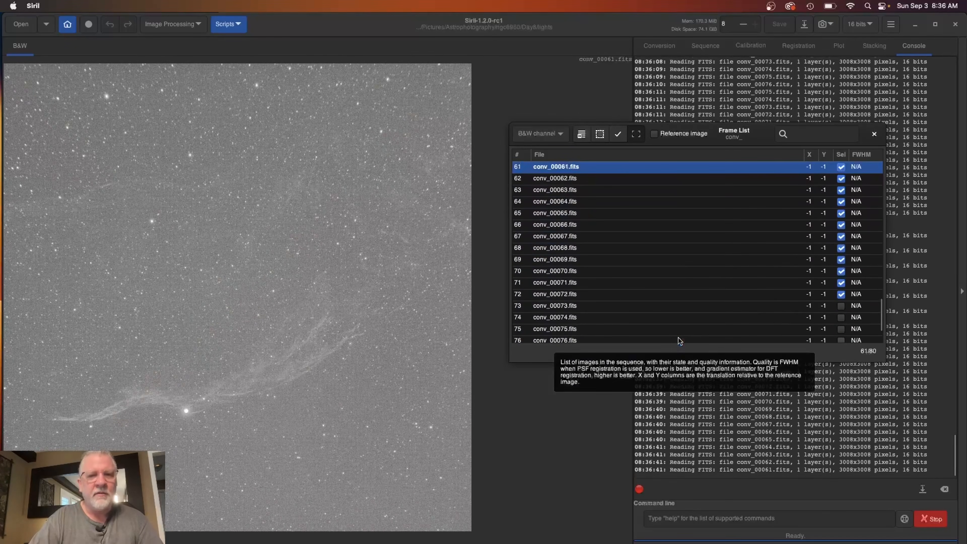
pyautogui.press('Up')
pyautogui.press('Up')
pyautogui.press('Up')
pyautogui.press('Up')
pyautogui.press('Up')
pyautogui.press('Up')
pyautogui.press('Up')
pyautogui.press('Up')
pyautogui.press('Up')
pyautogui.press('Up')
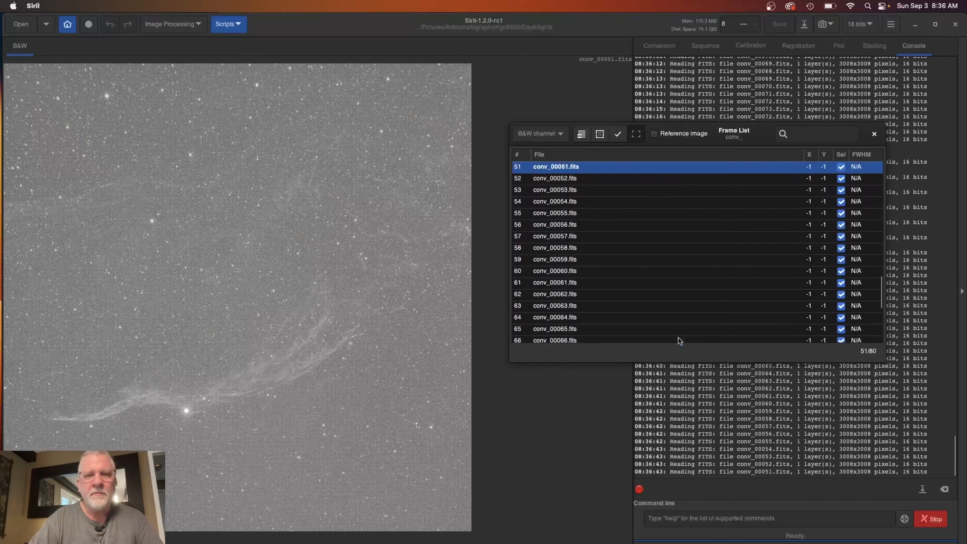
pyautogui.press('Up')
pyautogui.press('Up')
pyautogui.press('Up')
pyautogui.press('Up')
pyautogui.press('Up')
pyautogui.press('Up')
pyautogui.press('Up')
pyautogui.press('Up')
pyautogui.press('Up')
pyautogui.press('Up')
pyautogui.press('Up')
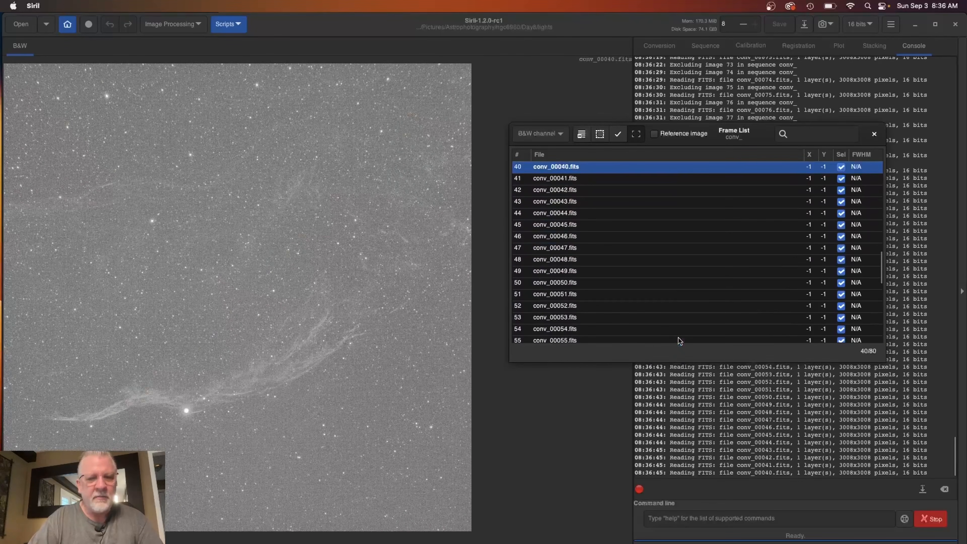
pyautogui.press('Up')
pyautogui.press('Up')
pyautogui.press('Up')
pyautogui.press('Up')
pyautogui.press('Up')
pyautogui.press('Up')
pyautogui.press('Up')
pyautogui.press('Up')
pyautogui.press('Up')
pyautogui.press('Up')
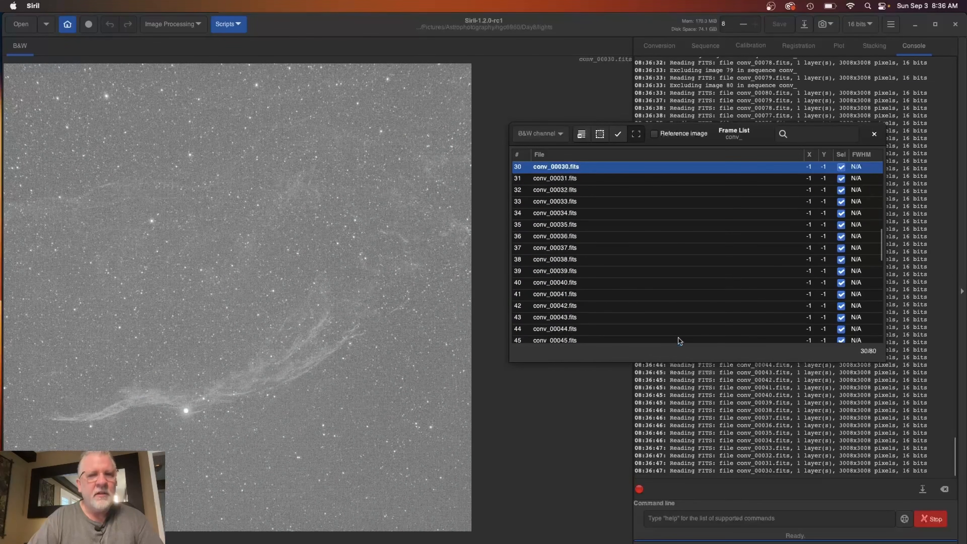
pyautogui.press('Up')
pyautogui.press('Up')
pyautogui.press('Up')
pyautogui.press('Up')
pyautogui.press('Up')
pyautogui.press('Up')
pyautogui.press('Up')
pyautogui.press('Up')
pyautogui.press('Up')
pyautogui.press('Up')
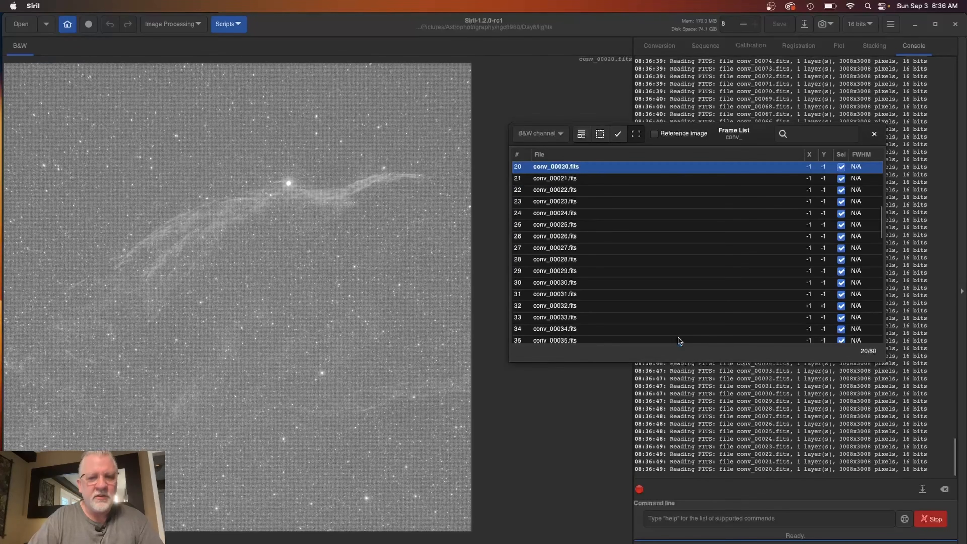
pyautogui.press('Up')
pyautogui.press('Up')
pyautogui.press('Up')
pyautogui.press('Up')
pyautogui.press('Up')
pyautogui.press('Up')
pyautogui.press('Up')
pyautogui.press('Up')
pyautogui.press('Up')
pyautogui.press('Up')
pyautogui.press('Up')
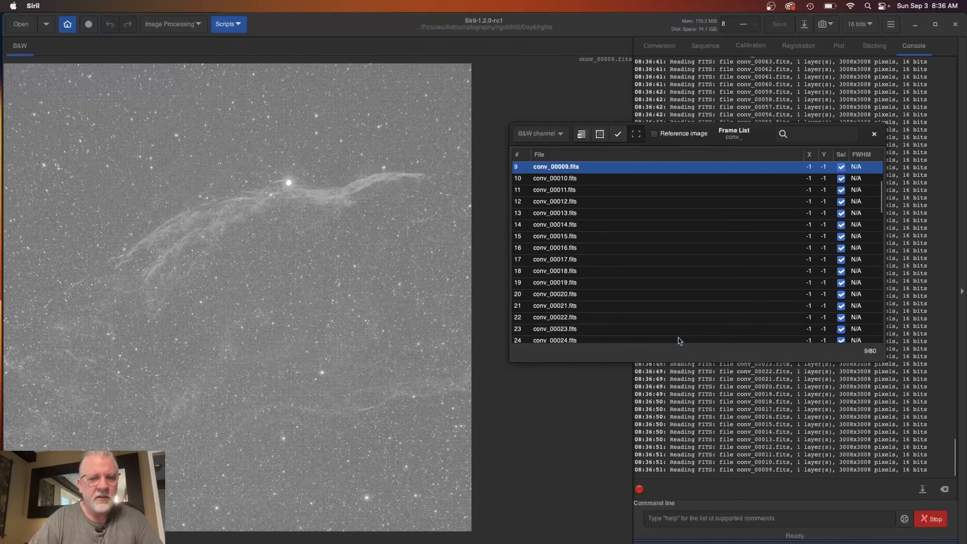
pyautogui.press('Up')
pyautogui.press('Up')
pyautogui.press('Up')
pyautogui.press('Up')
pyautogui.press('Up')
pyautogui.press('Up')
pyautogui.press('Up')
pyautogui.press('Up')
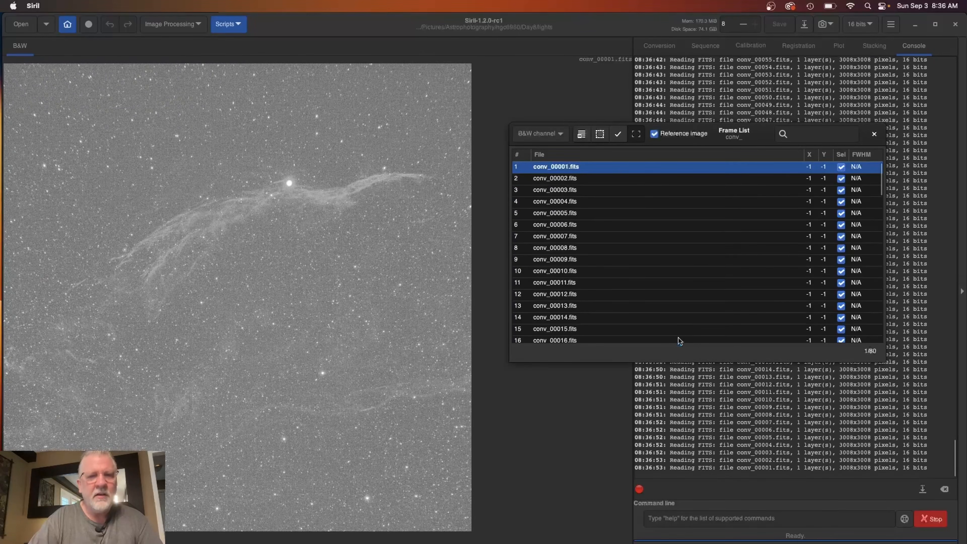
# - Step forward to conv_00007 and back to conv_00005 to examine the bright trail crossing the frame
pyautogui.press('Down')
pyautogui.press('Down')
pyautogui.press('Down')
pyautogui.press('Down')
pyautogui.press('Down')
pyautogui.press('Down')
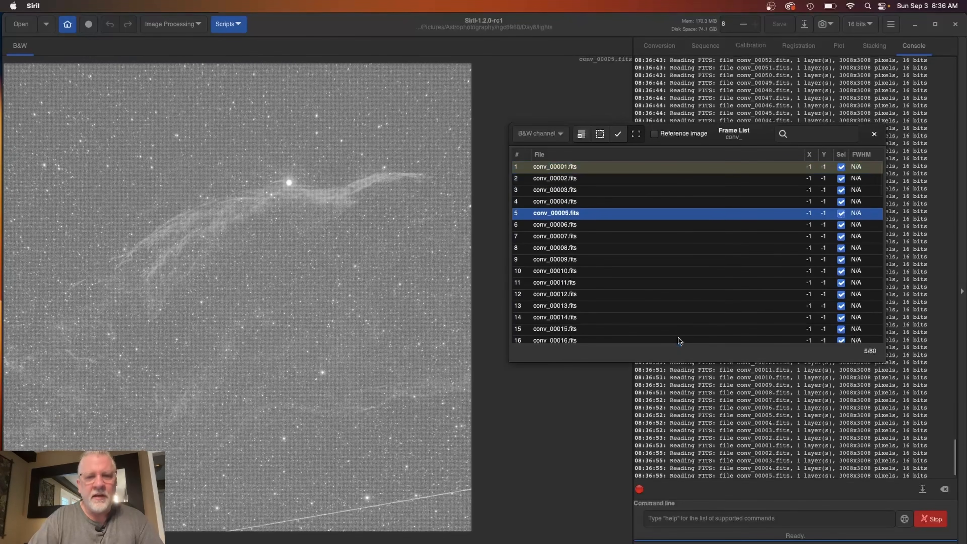
pyautogui.press('Up')
pyautogui.press('Up')
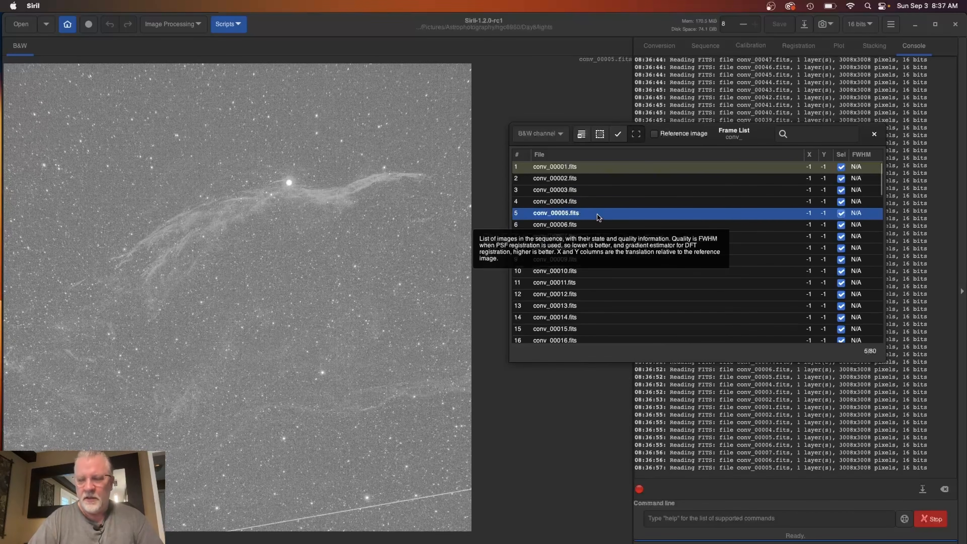
# - Step forward from conv_00005 to conv_00032 to check the frames for trails and loss of nebula detail
pyautogui.press('Down')
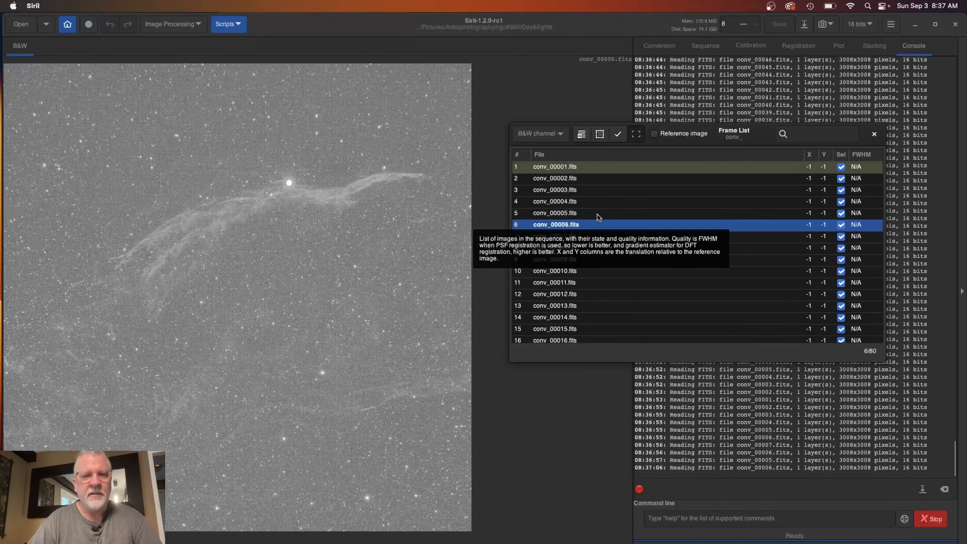
pyautogui.press('Down')
pyautogui.press('Down')
pyautogui.press('Down')
pyautogui.press('Down')
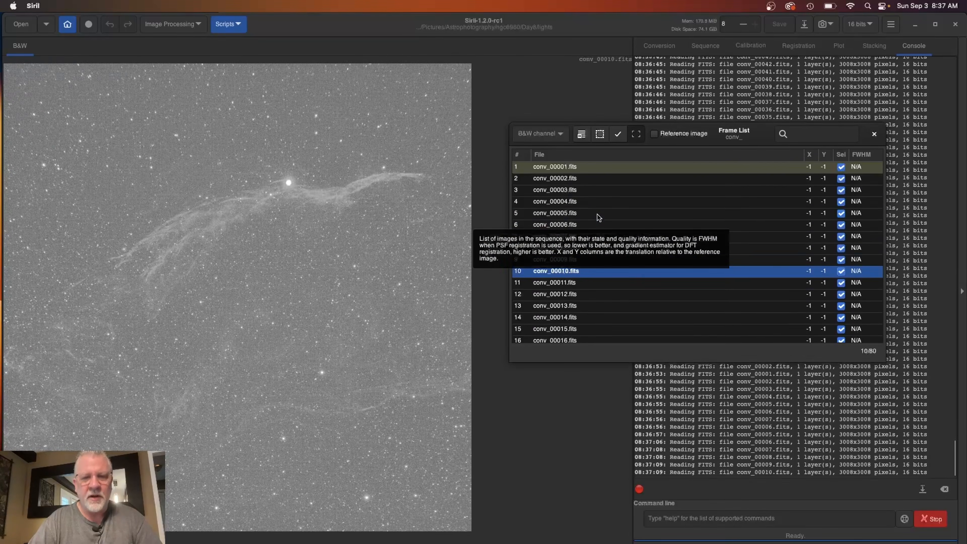
pyautogui.press('Down')
pyautogui.press('Down')
pyautogui.press('Down')
pyautogui.press('Down')
pyautogui.press('Down')
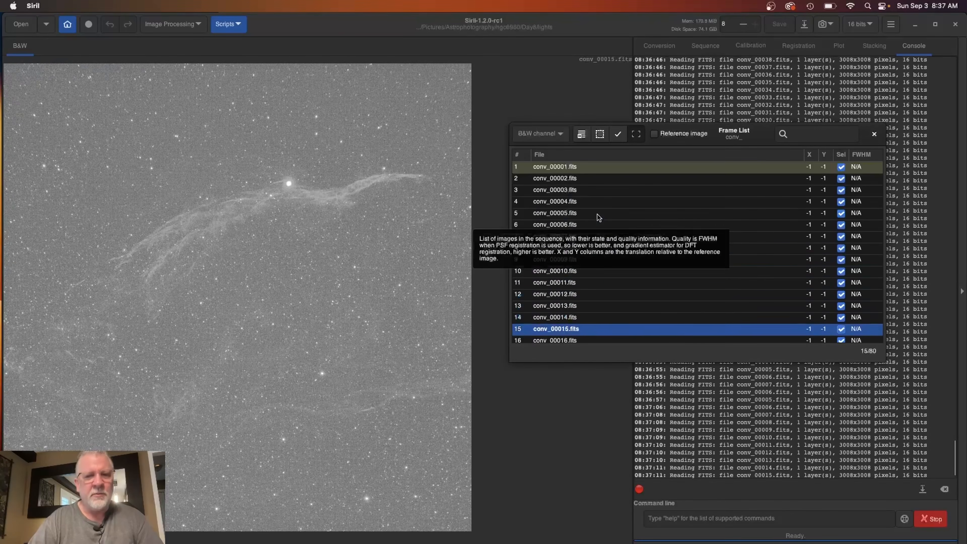
pyautogui.press('Down')
pyautogui.press('Down')
pyautogui.press('Down')
pyautogui.press('Down')
pyautogui.press('Down')
pyautogui.press('Down')
pyautogui.press('Down')
pyautogui.press('Down')
pyautogui.press('Down')
pyautogui.press('Down')
pyautogui.press('Down')
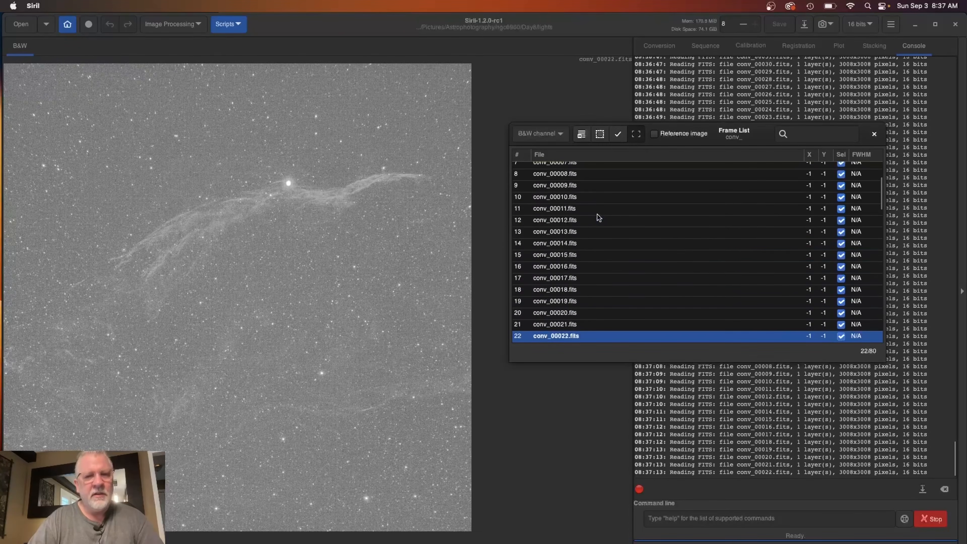
pyautogui.press('Down')
pyautogui.press('Down')
pyautogui.press('Down')
pyautogui.press('Down')
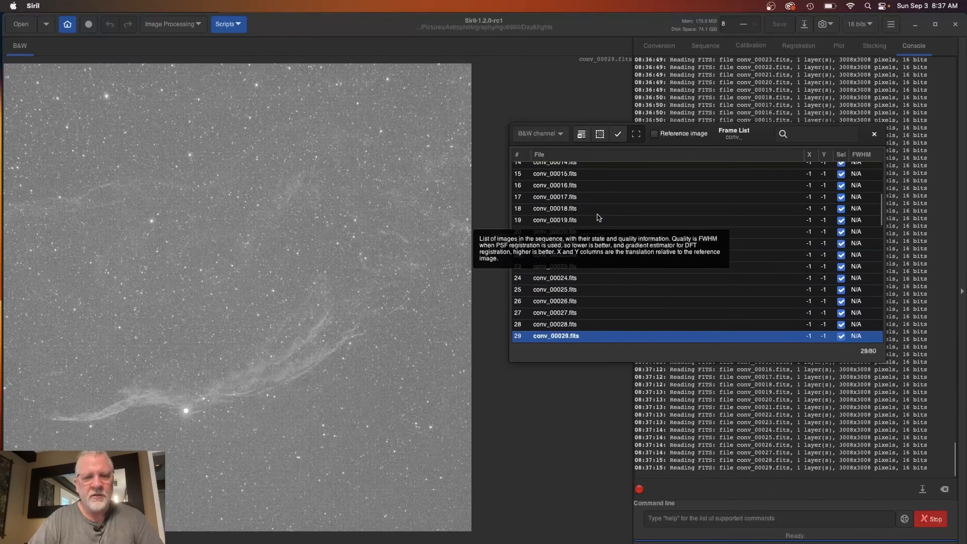
# - Step back from conv_00032 to conv_00028 and forward again to compare the neighbouring frames
pyautogui.press('Up')
pyautogui.press('Up')
pyautogui.press('Up')
pyautogui.press('Up')
pyautogui.press('Down')
pyautogui.press('Down')
pyautogui.press('Down')
pyautogui.press('Down')
pyautogui.press('Down')
pyautogui.press('Down')
pyautogui.press('Down')
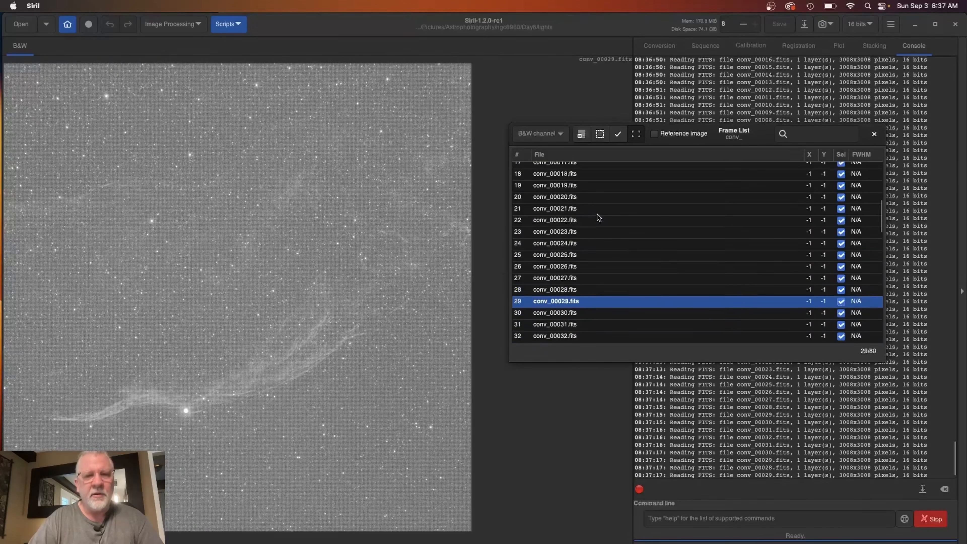
# - Step forward through the remaining frames to conv_00075 to check the transition from included to excluded frames
pyautogui.press('Down')
pyautogui.press('Down')
pyautogui.press('Down')
pyautogui.press('Down')
pyautogui.press('Down')
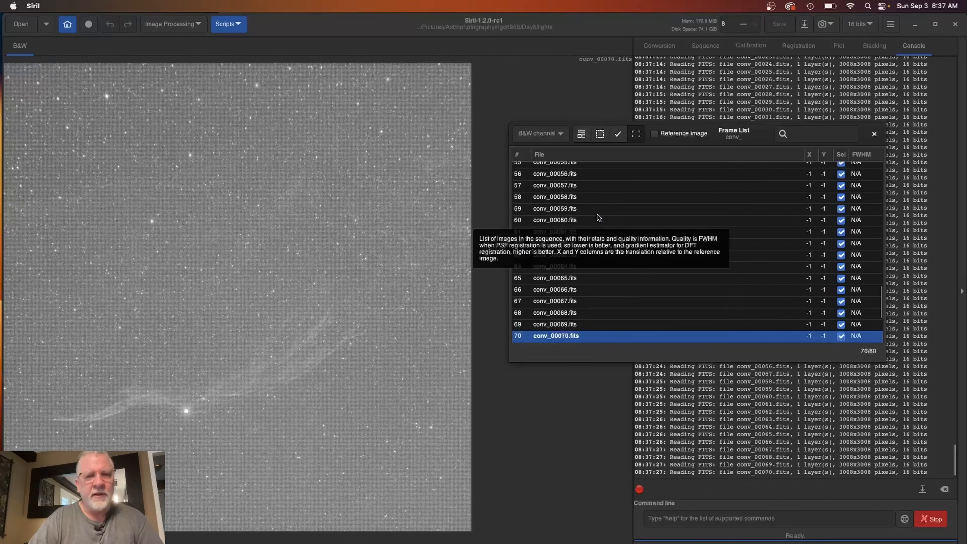
pyautogui.press('Down')
pyautogui.press('Down')
pyautogui.press('Down')
pyautogui.press('Down')
pyautogui.press('Down')
# - Step back from conv_00075 to conv_00066 and forward to conv_00069 to recheck the last included frames
pyautogui.press('Up')
pyautogui.press('Up')
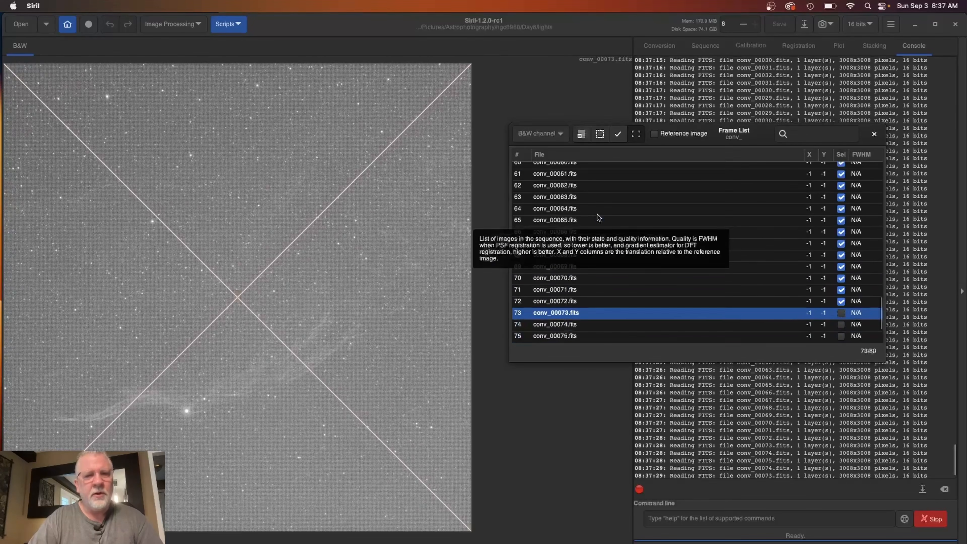
pyautogui.press('Up')
pyautogui.press('Up')
pyautogui.press('Up')
pyautogui.press('Up')
pyautogui.press('Up')
pyautogui.press('Up')
pyautogui.press('Up')
pyautogui.press('Down')
pyautogui.press('Down')
pyautogui.press('Down')
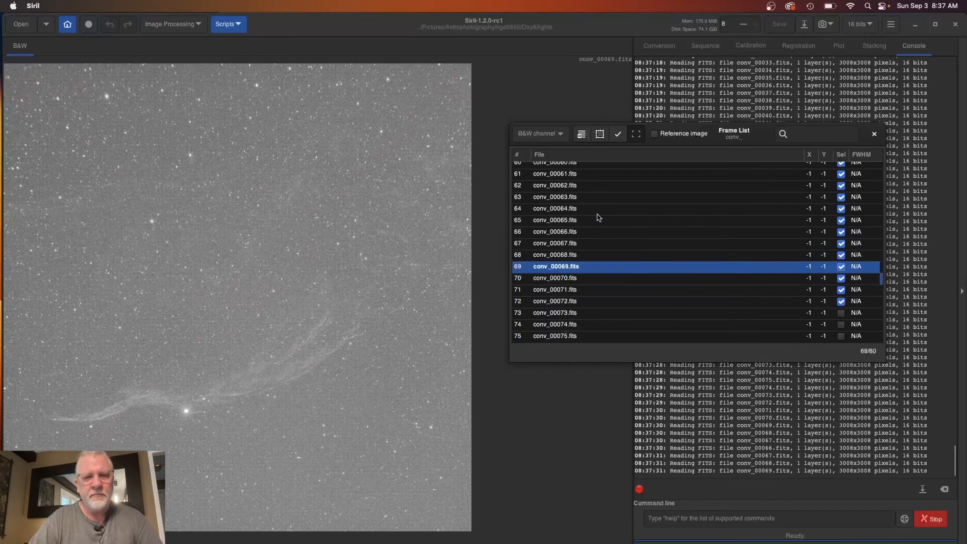
# - Step forward to conv_00080 to review the excluded frames, and close the frame list
pyautogui.press('Down')
pyautogui.press('Down')
pyautogui.press('Down')
pyautogui.press('Down')
pyautogui.press('Down')
pyautogui.press('Down')
pyautogui.press('Down')
pyautogui.press('Down')
pyautogui.press('Down')
pyautogui.press('Down')
pyautogui.press('Down')
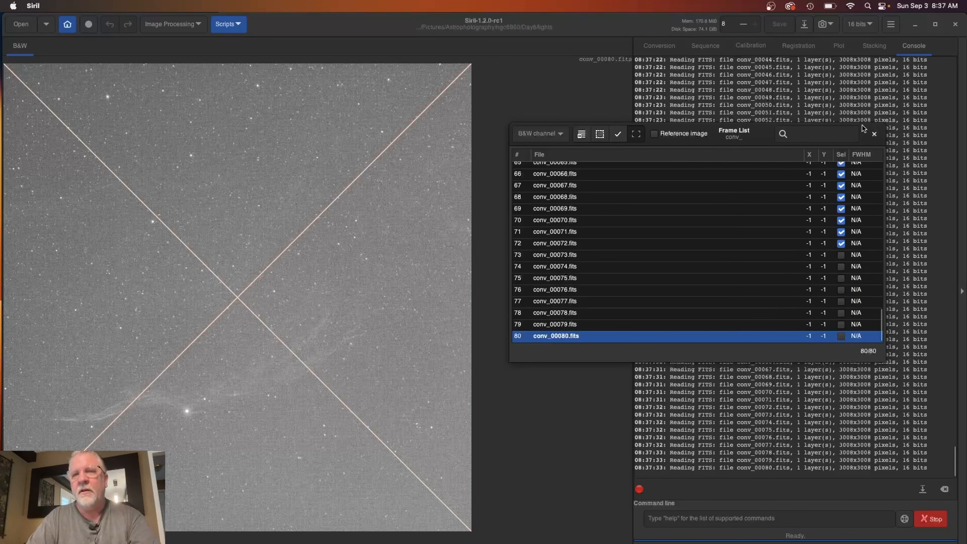
pyautogui.click(874, 135)
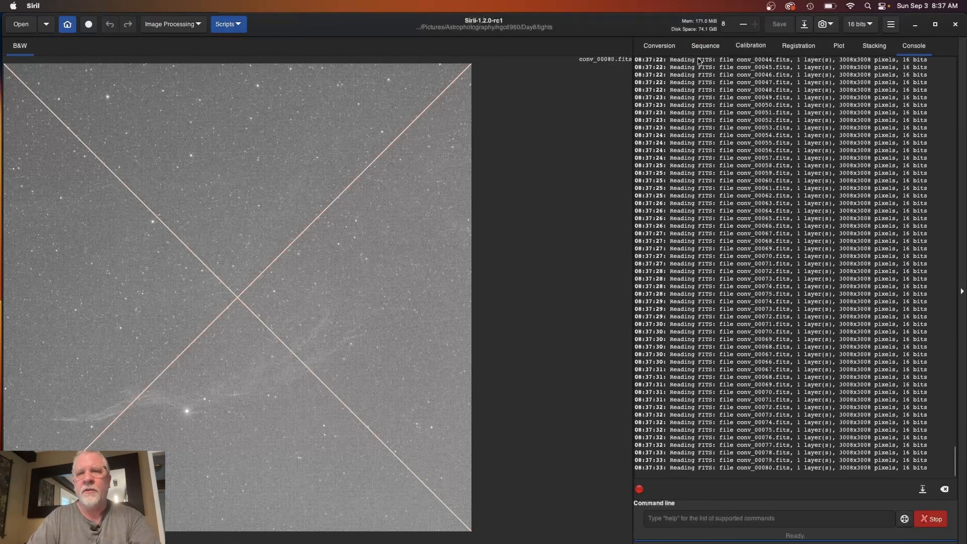
# - Export the conv_ sequence as FITS images with the base name qa_ncg6960
pyautogui.click(704, 49)
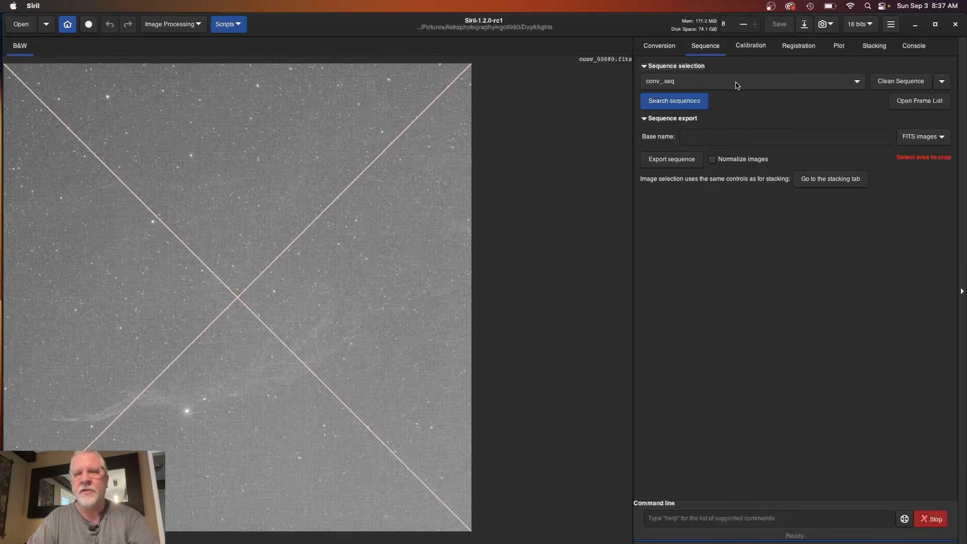
pyautogui.click(705, 138)
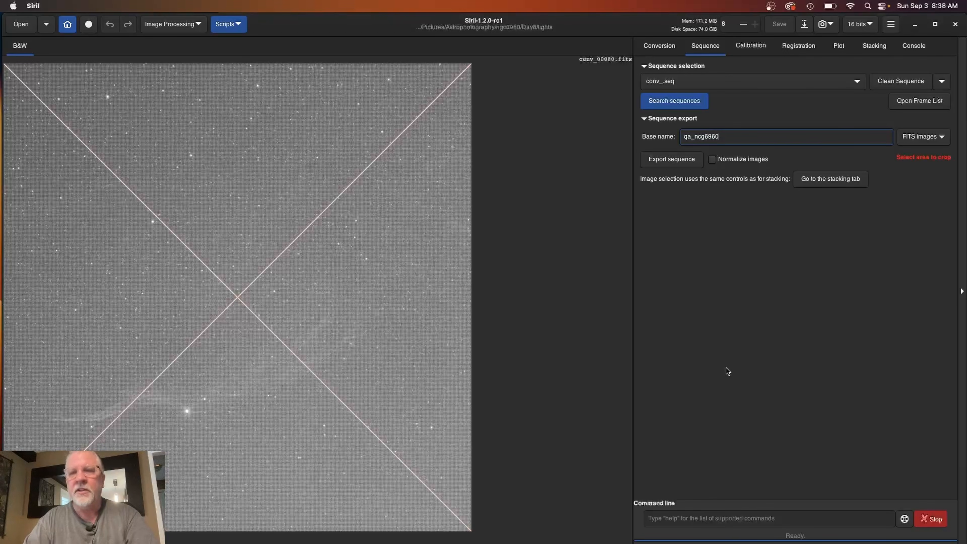
pyautogui.click(664, 161)
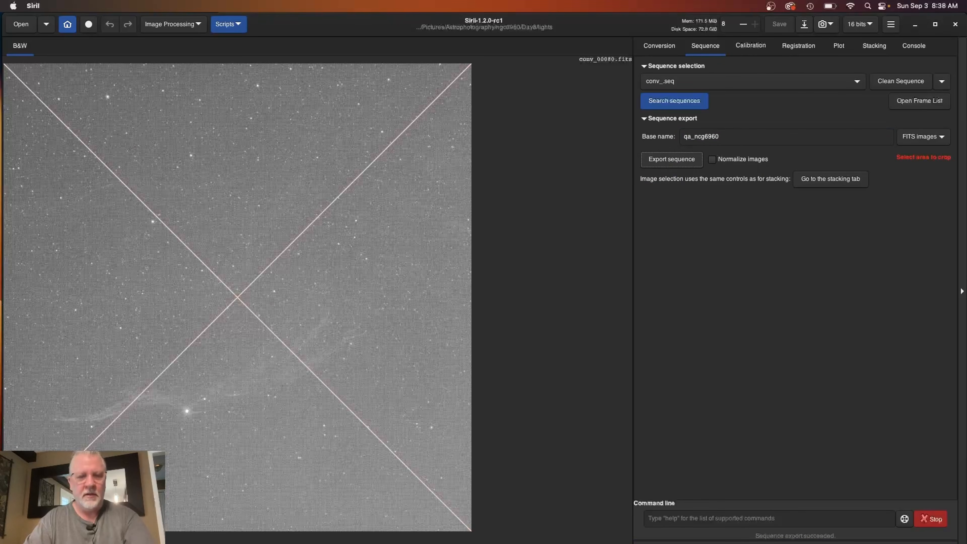
# - Switch to Finder and delete conv_.seq, all conv_ FITS frames and conv_conversion.txt from the Day8 lights folder
pyautogui.press('super+Tab')
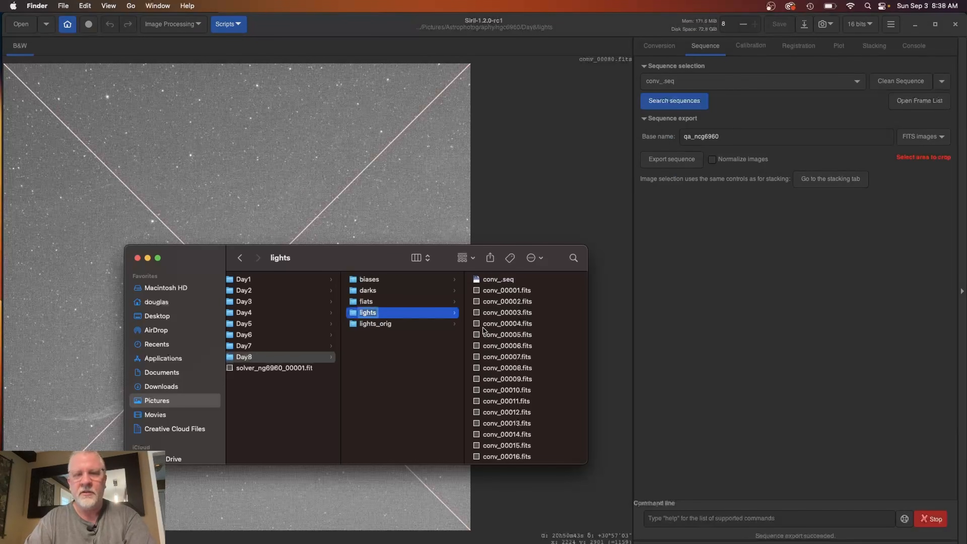
pyautogui.click(511, 280)
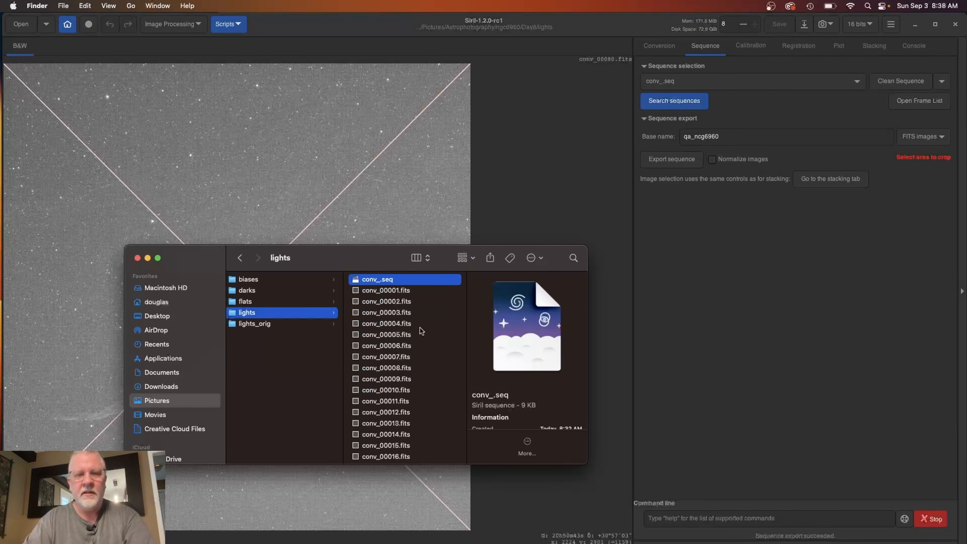
pyautogui.scroll(-10, 420, 330)
pyautogui.scroll(-12, 420, 331)
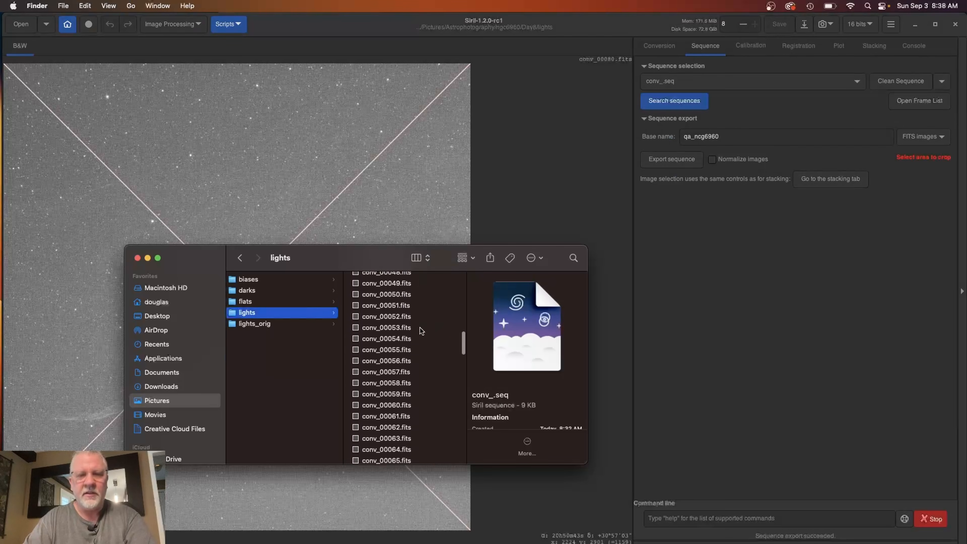
pyautogui.scroll(-1, 420, 331)
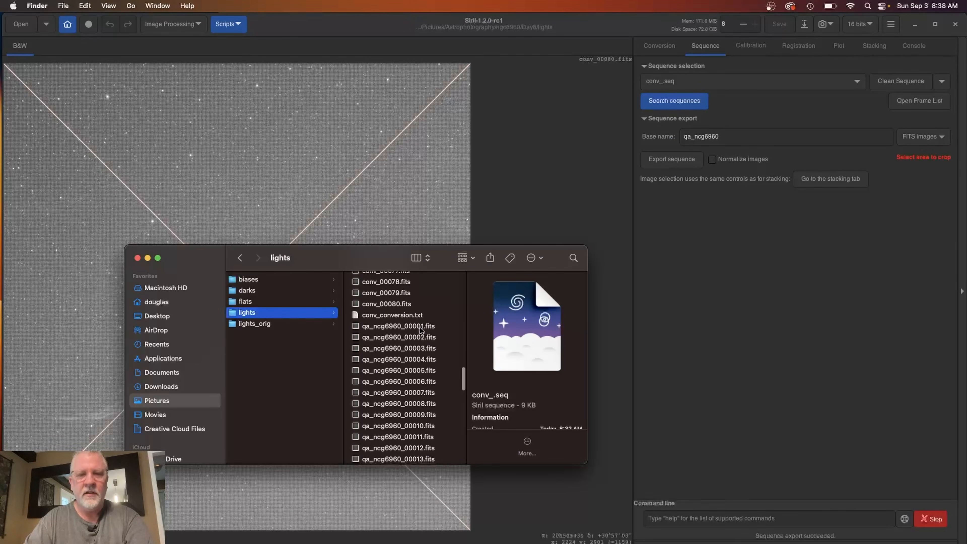
pyautogui.keyDown('shift'); pyautogui.click(387, 315); pyautogui.keyUp('shift')
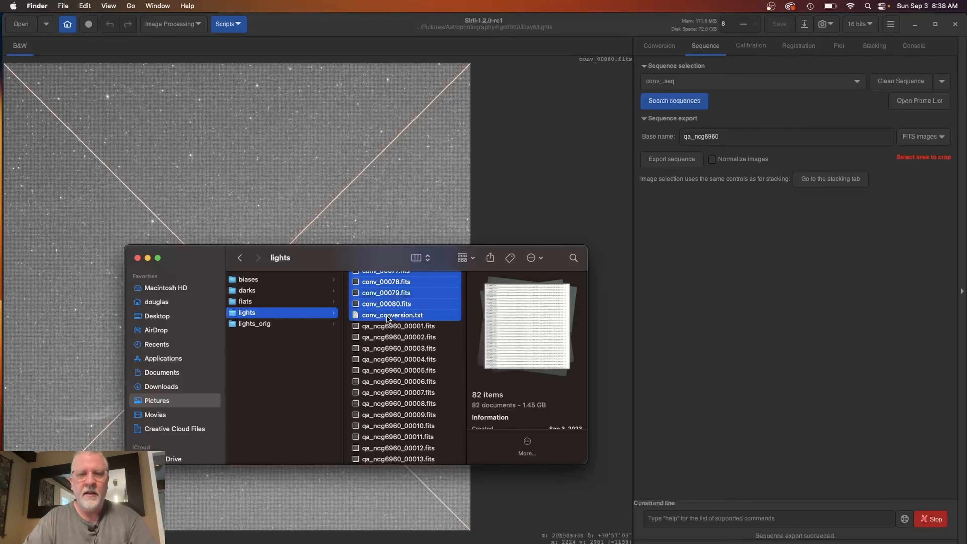
pyautogui.rightClick(394, 291)
pyautogui.click(434, 337)
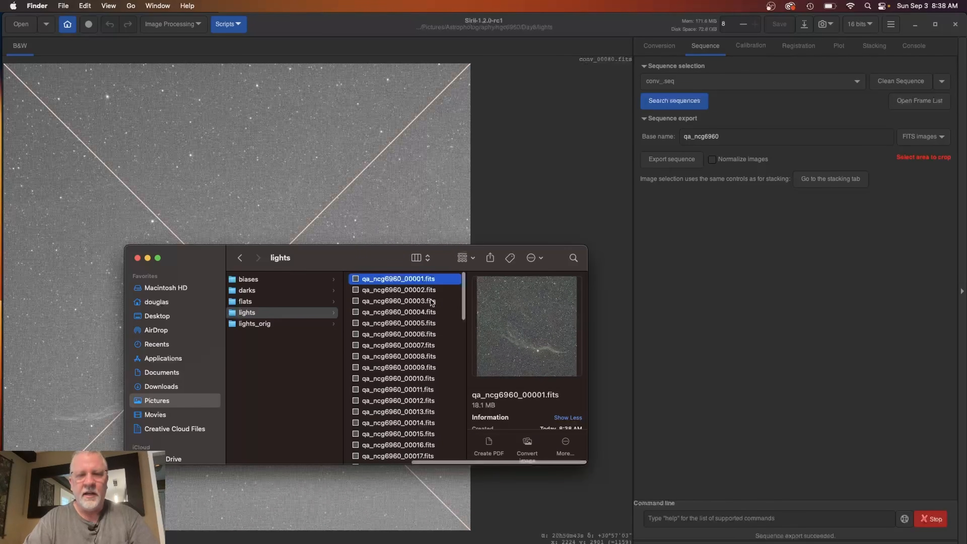
# - Select all exported qa_ncg6960 frames in the lights folder and check the file list and item count
pyautogui.press('super+a')
pyautogui.scroll(-15, 418, 361)
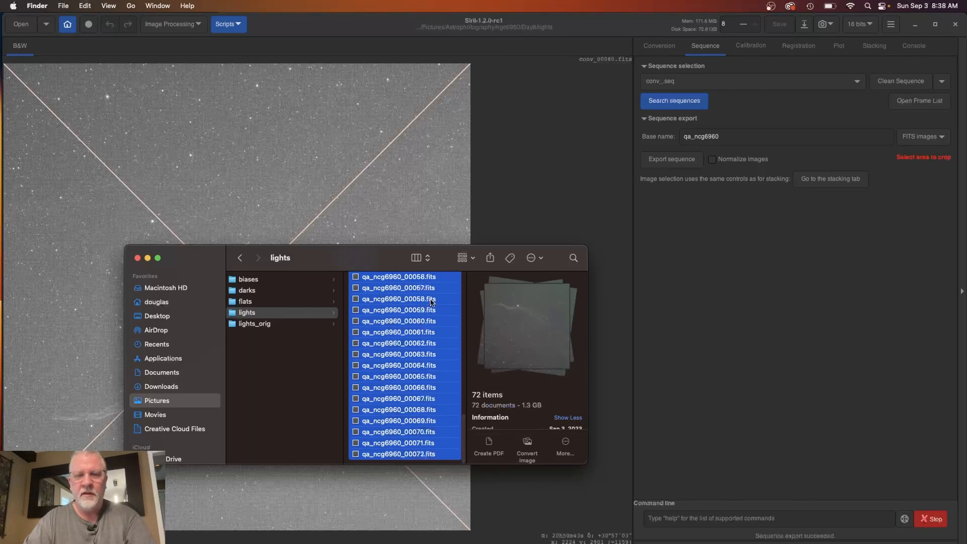
pyautogui.scroll(15, 411, 335)
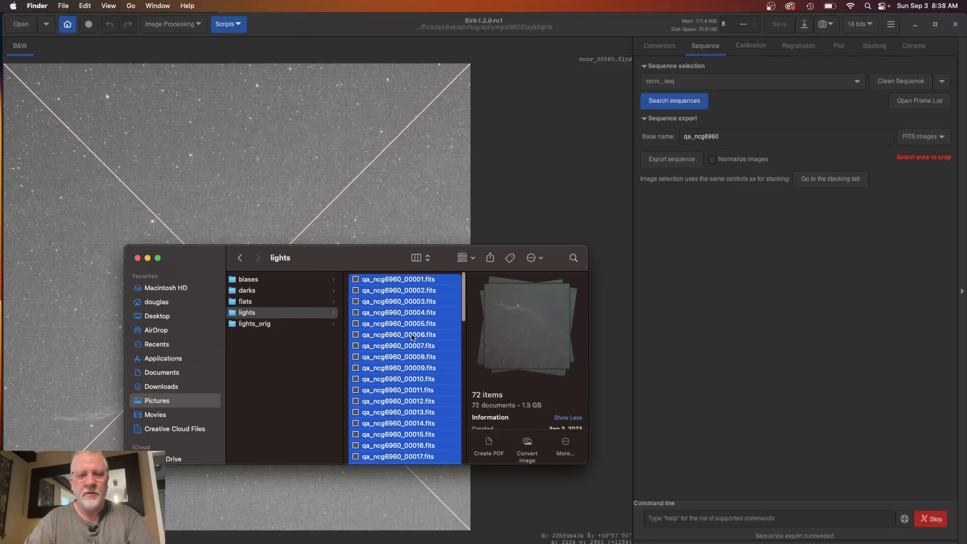
pyautogui.click(283, 409)
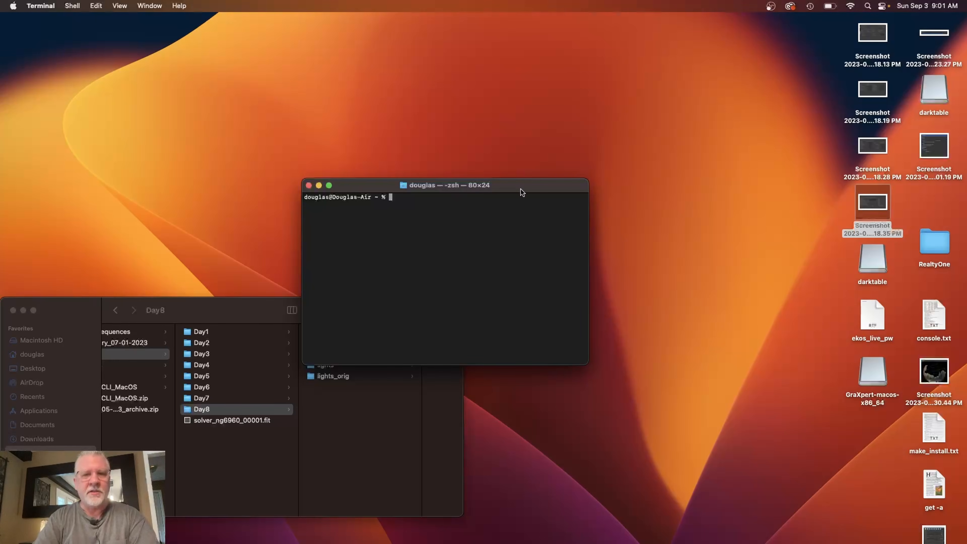
# - Move the Terminal window clear of the Finder window and launch sirilic from the command line
pyautogui.moveTo(520, 190); pyautogui.dragTo(697, 160)
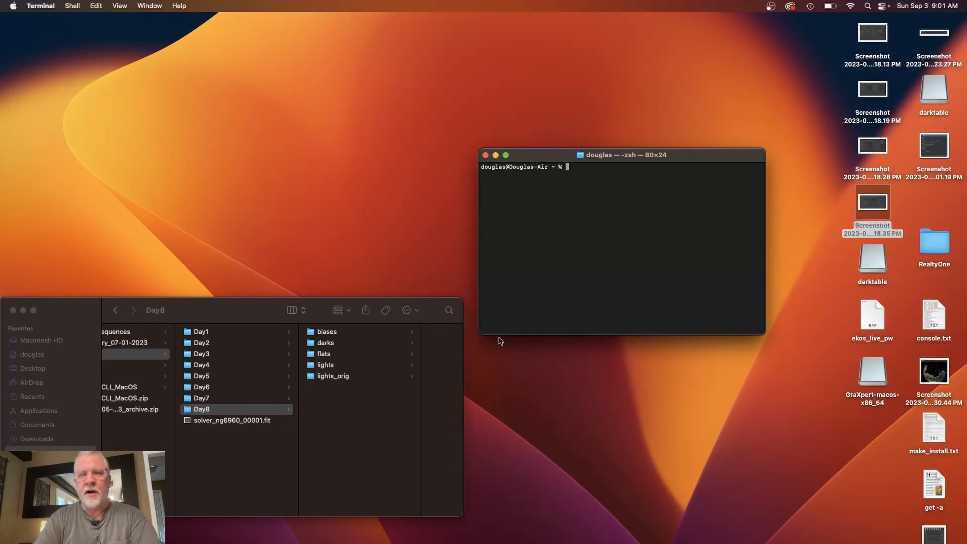
pyautogui.moveTo(557, 154); pyautogui.dragTo(448, 159)
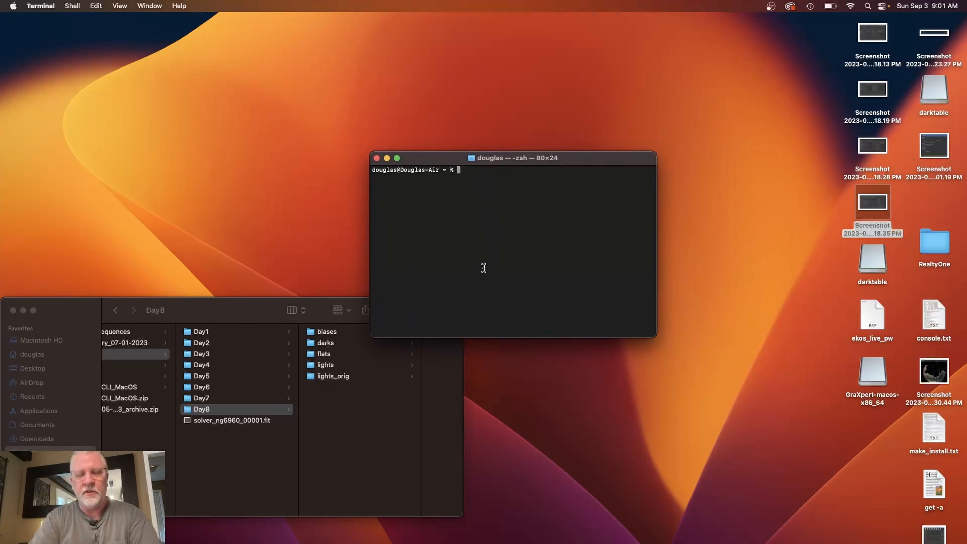
pyautogui.write('sirilic')
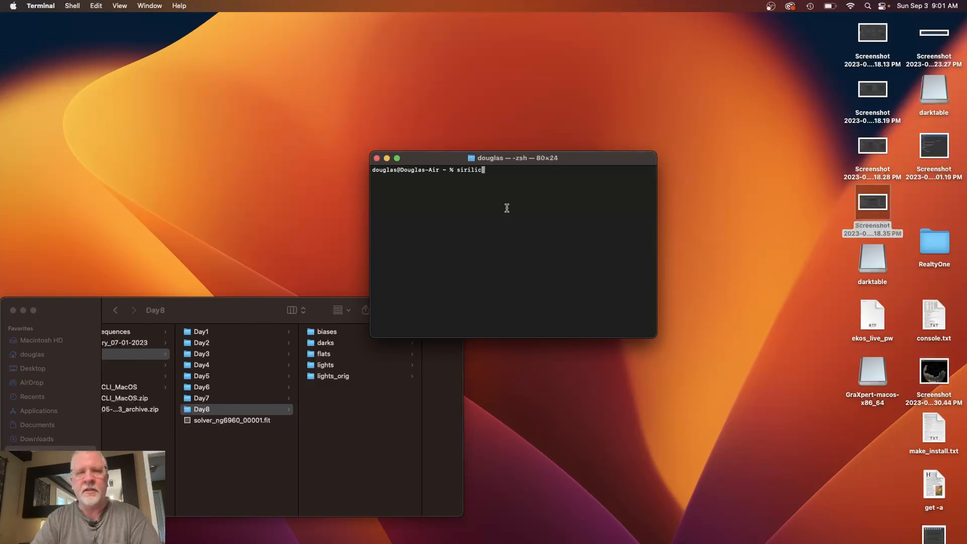
pyautogui.moveTo(563, 156); pyautogui.dragTo(535, 103)
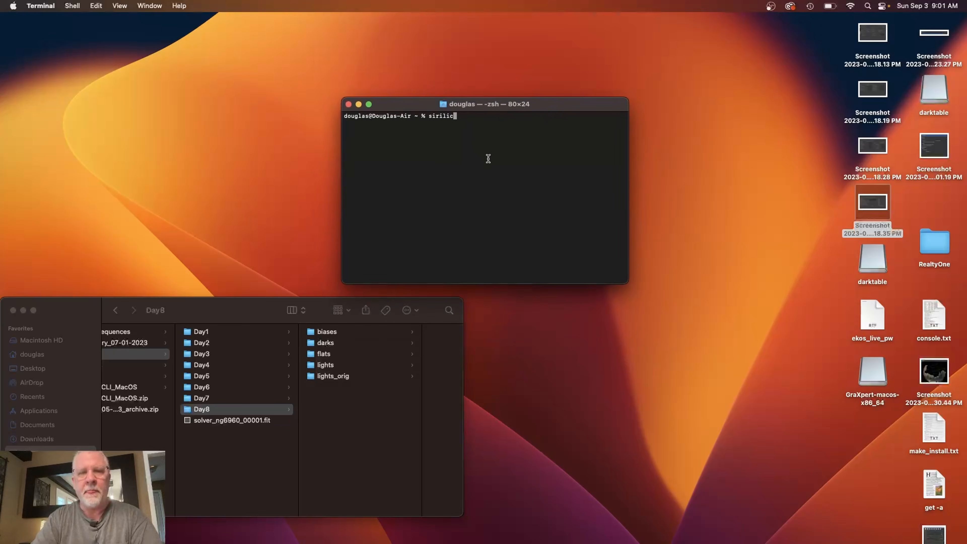
pyautogui.press('Return')
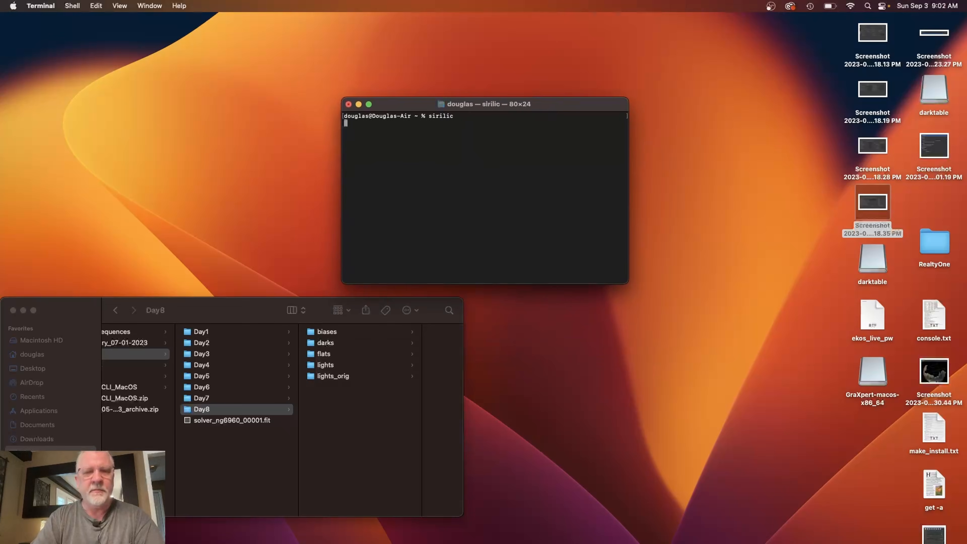
# - Move the SiriL IC window to the screen's upper-left corner and enlarge it to fill the screen
pyautogui.click(302, 130)
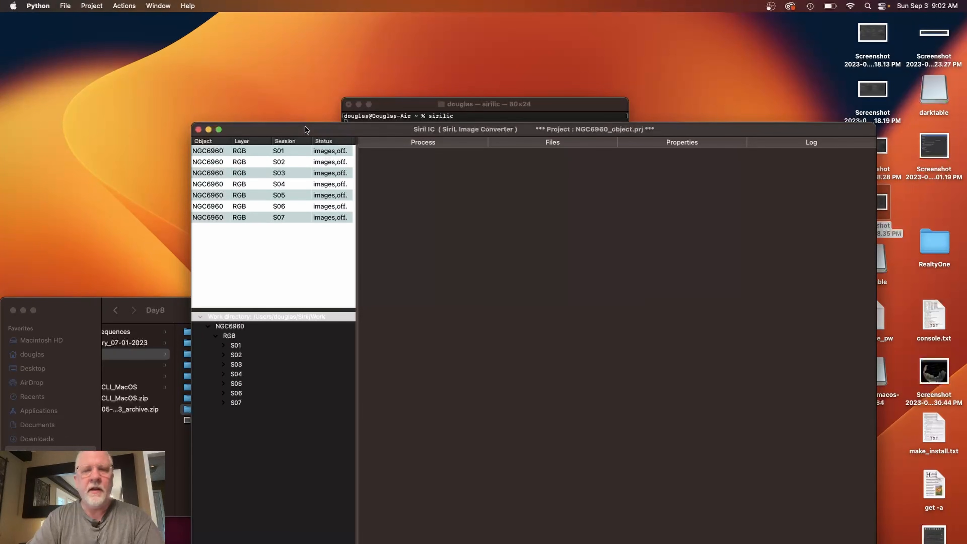
pyautogui.moveTo(302, 130); pyautogui.dragTo(131, 13)
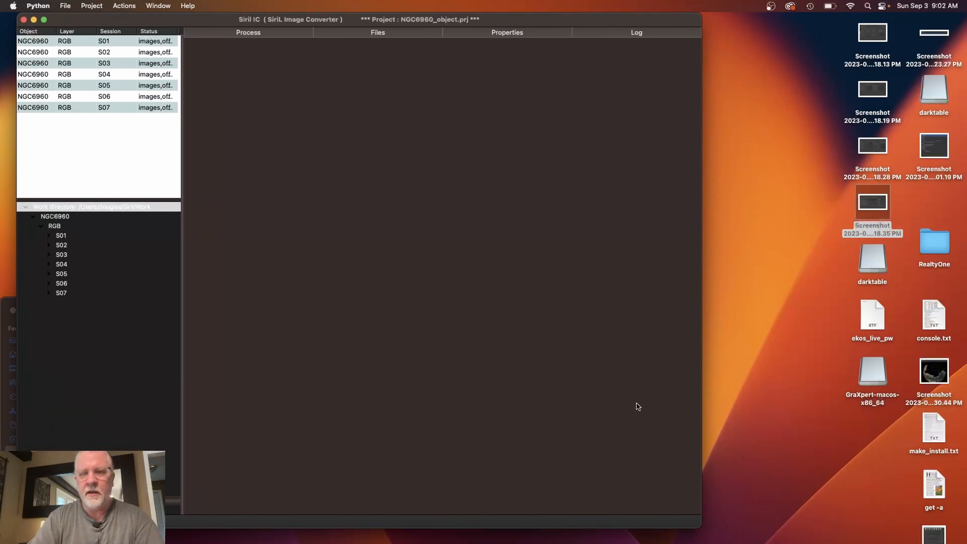
pyautogui.moveTo(694, 525); pyautogui.dragTo(964, 543)
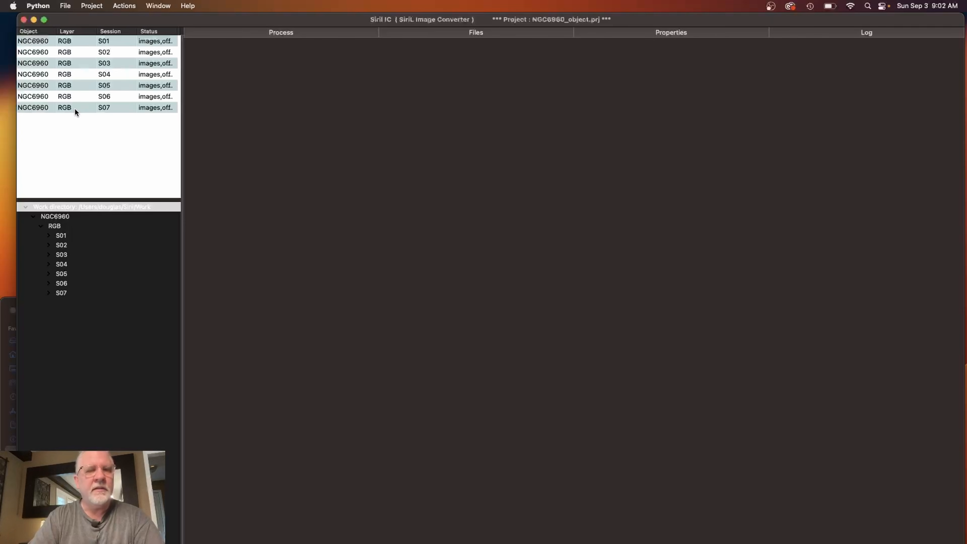
# - Add a new light session named S08 to the NGC6960 project, based on session S07
pyautogui.click(87, 108)
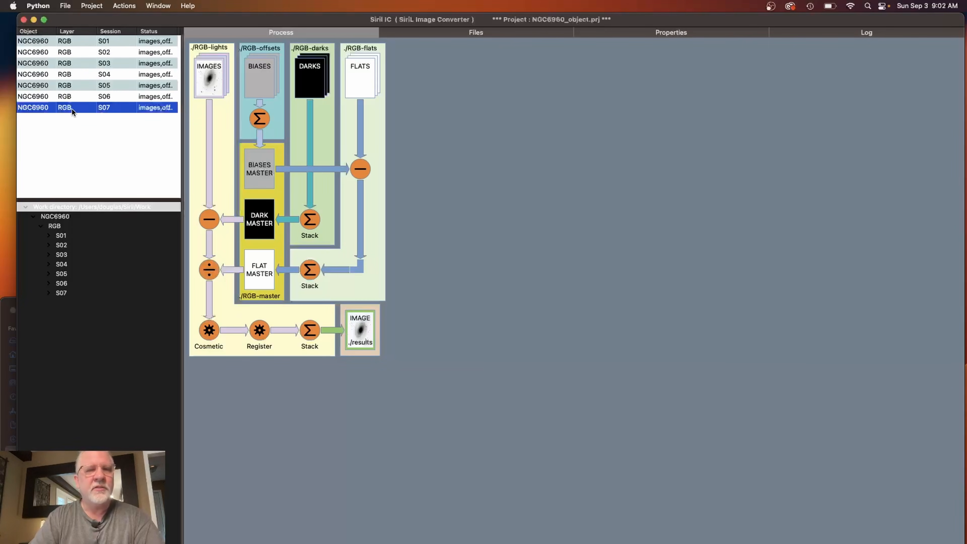
pyautogui.click(92, 6)
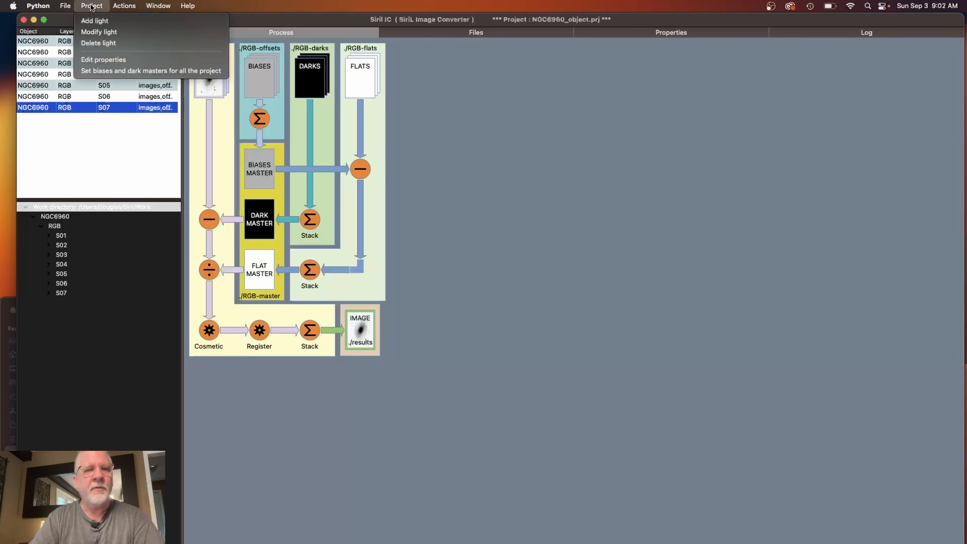
pyautogui.click(93, 21)
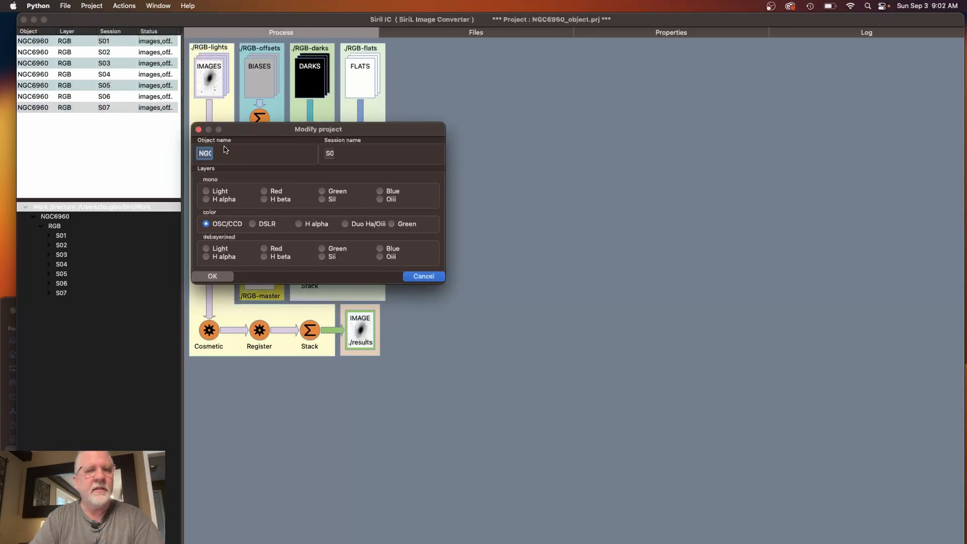
pyautogui.click(327, 154)
pyautogui.doubleClick(327, 154)
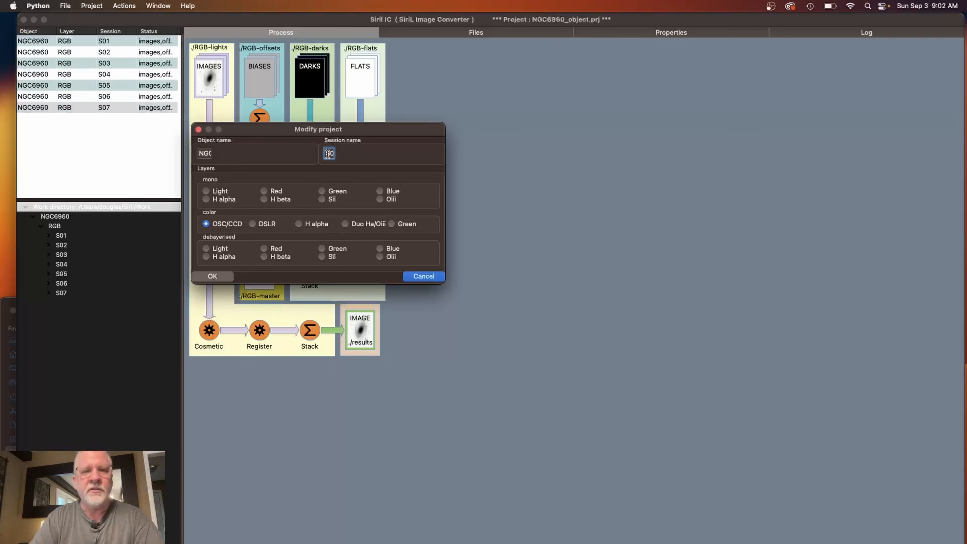
pyautogui.moveTo(328, 153); pyautogui.dragTo(352, 153)
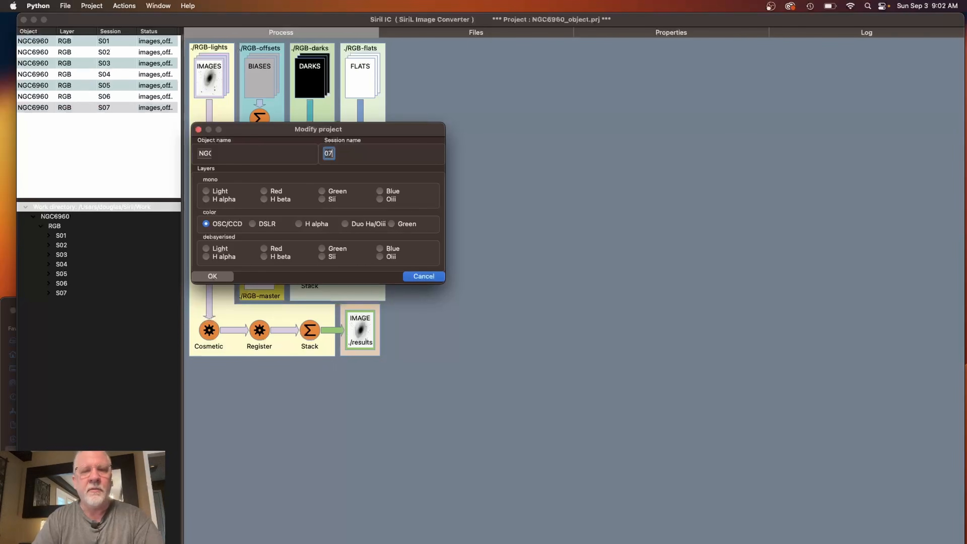
pyautogui.press('BackSpace')
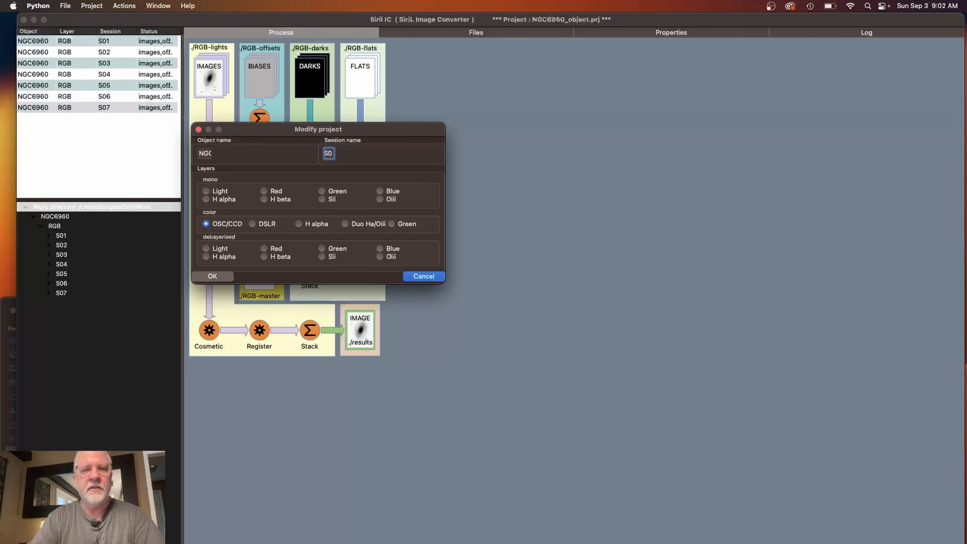
pyautogui.write('8')
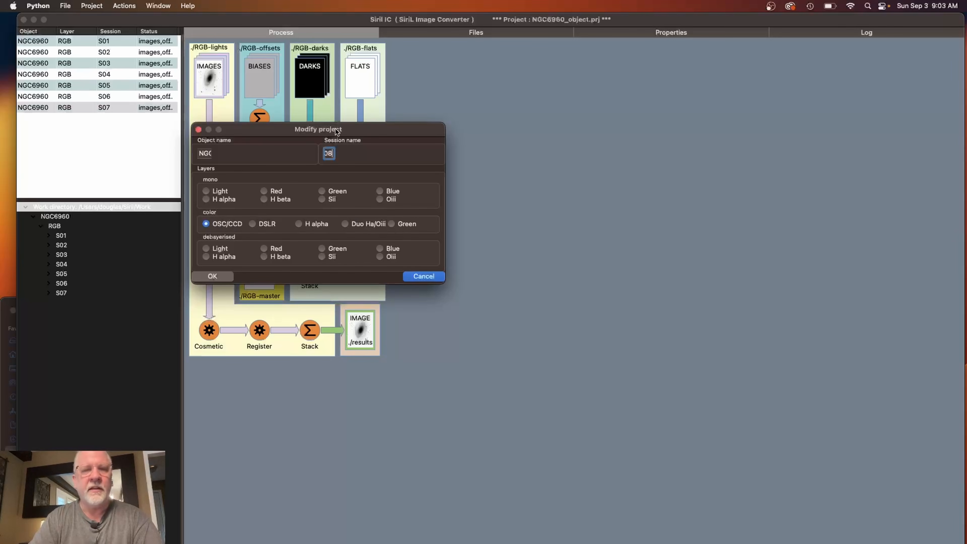
pyautogui.click(219, 276)
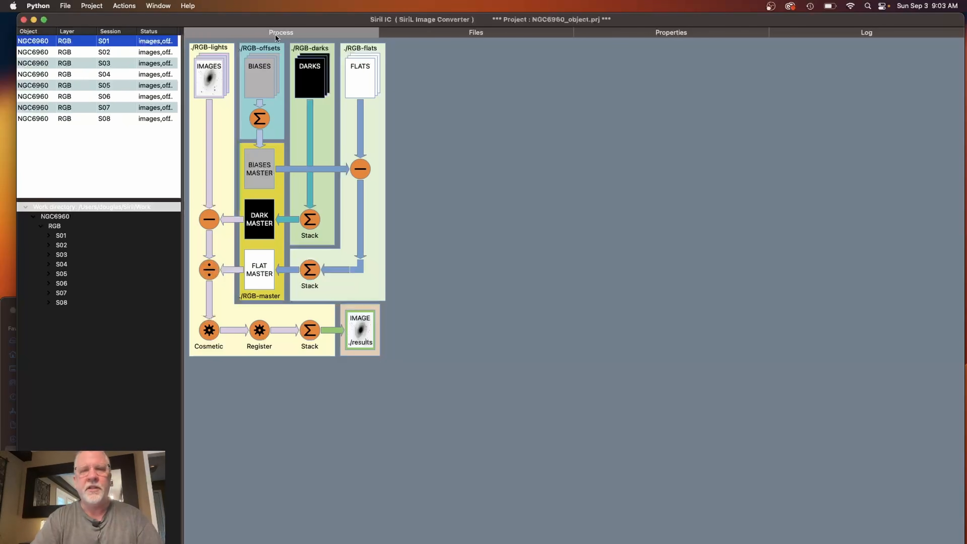
# - Clear the image, bias, dark and flat file lists of session S08
pyautogui.click(499, 32)
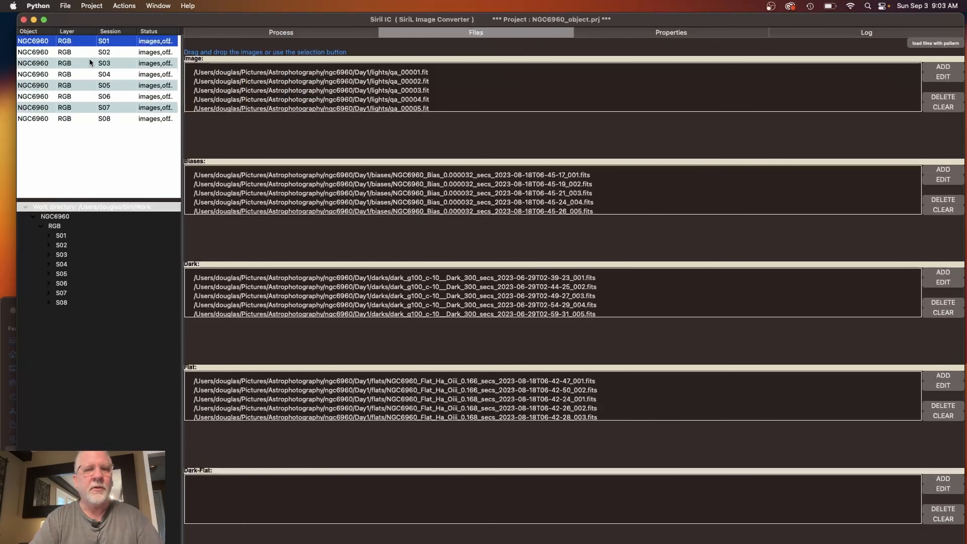
pyautogui.click(103, 119)
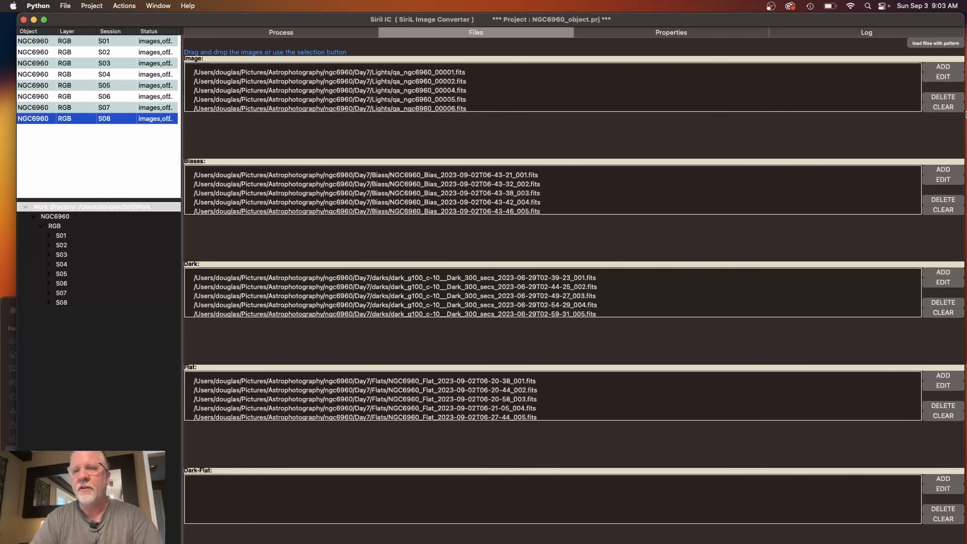
pyautogui.click(943, 107)
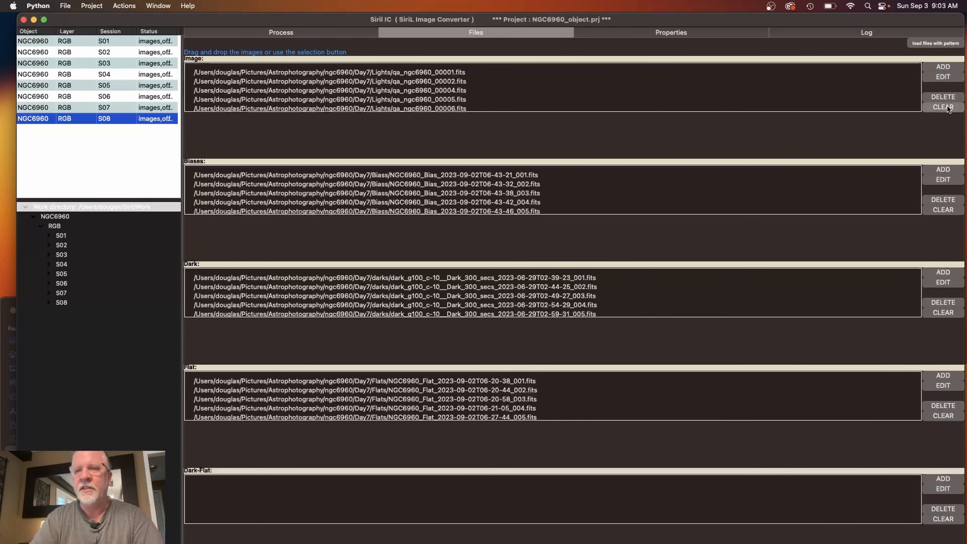
pyautogui.click(940, 210)
pyautogui.click(942, 312)
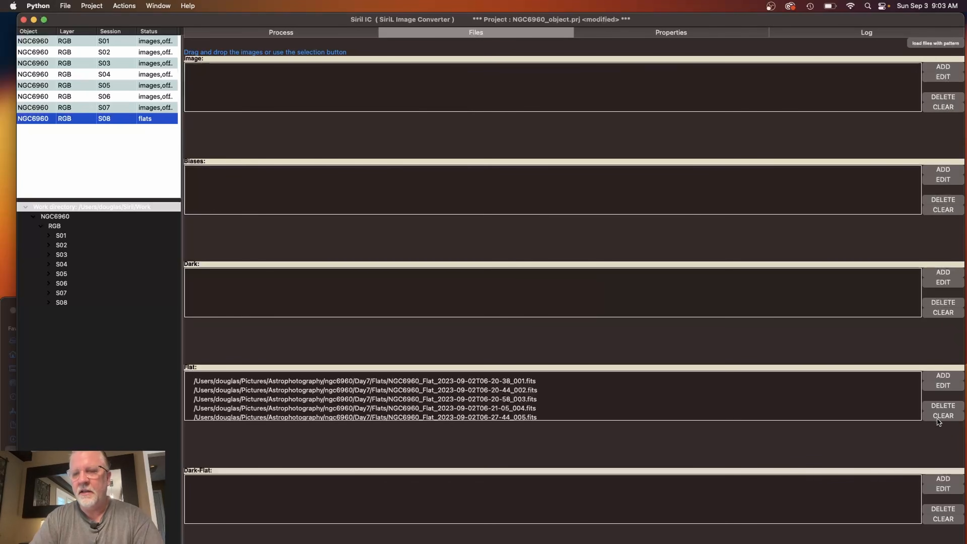
pyautogui.click(940, 416)
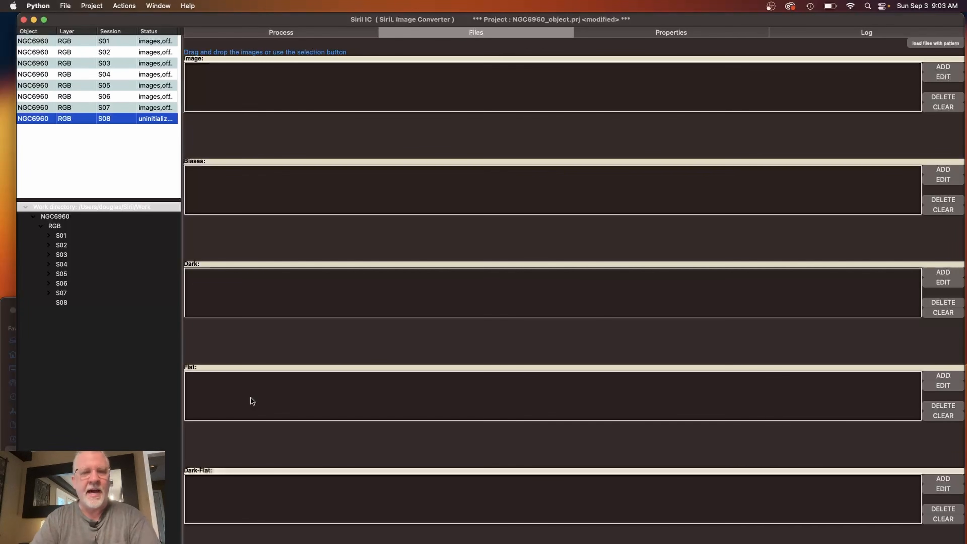
# - Add all the qa_ncg6960 FITS files from Finder's Day8 lights folder to session S08's image list in SiriL IC
pyautogui.click(6, 313)
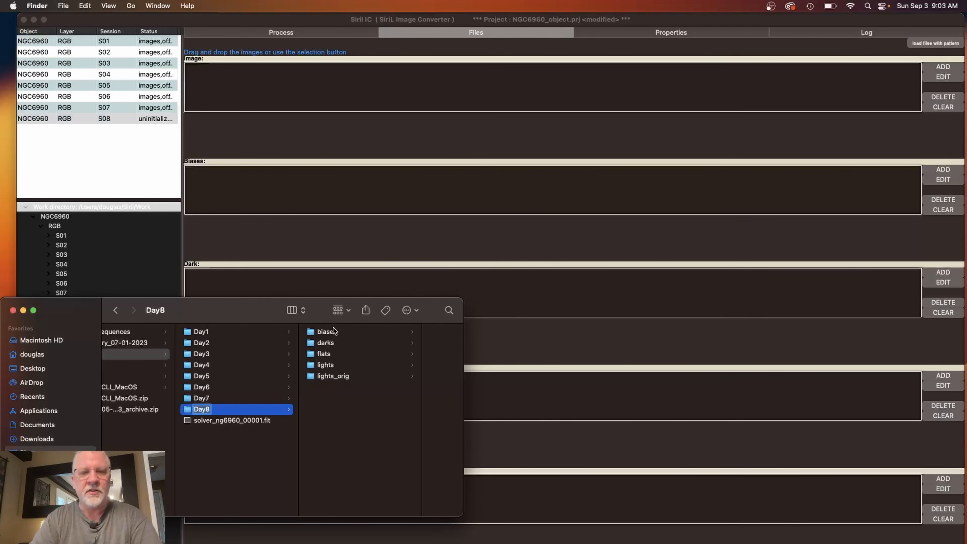
pyautogui.click(325, 365)
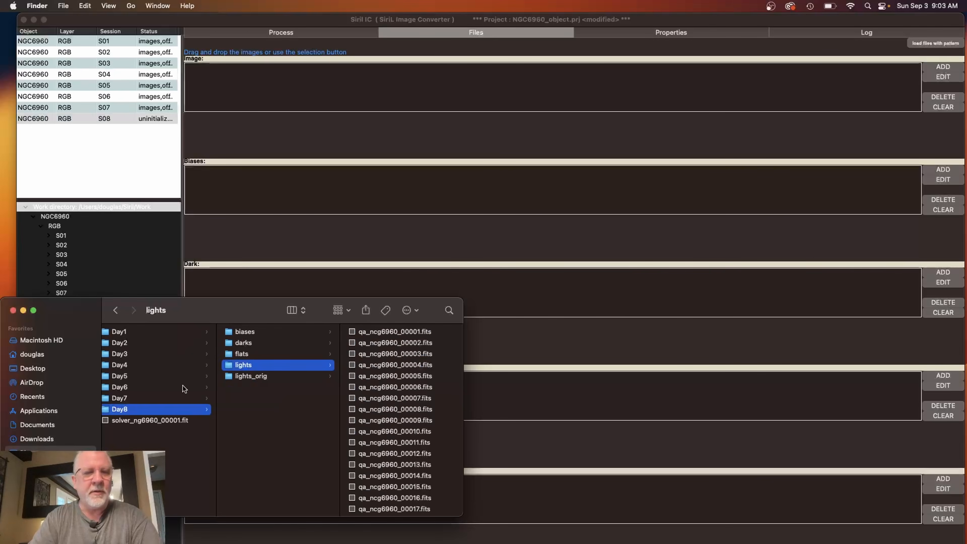
pyautogui.click(373, 332)
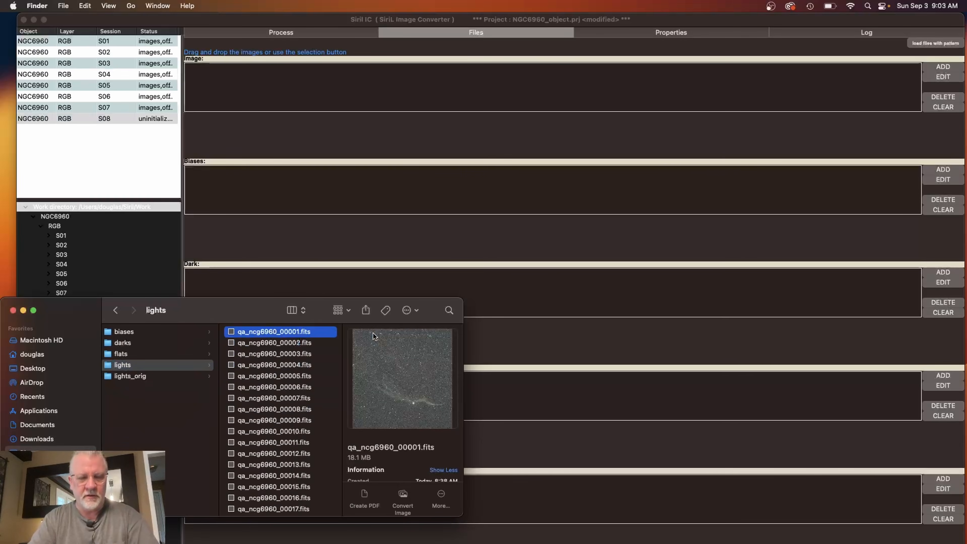
pyautogui.press('super+a')
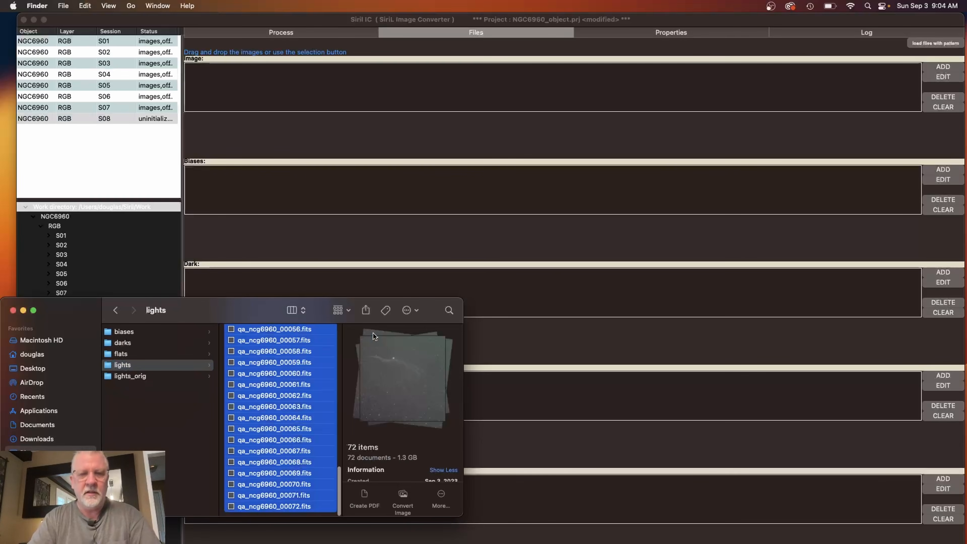
pyautogui.click(272, 384)
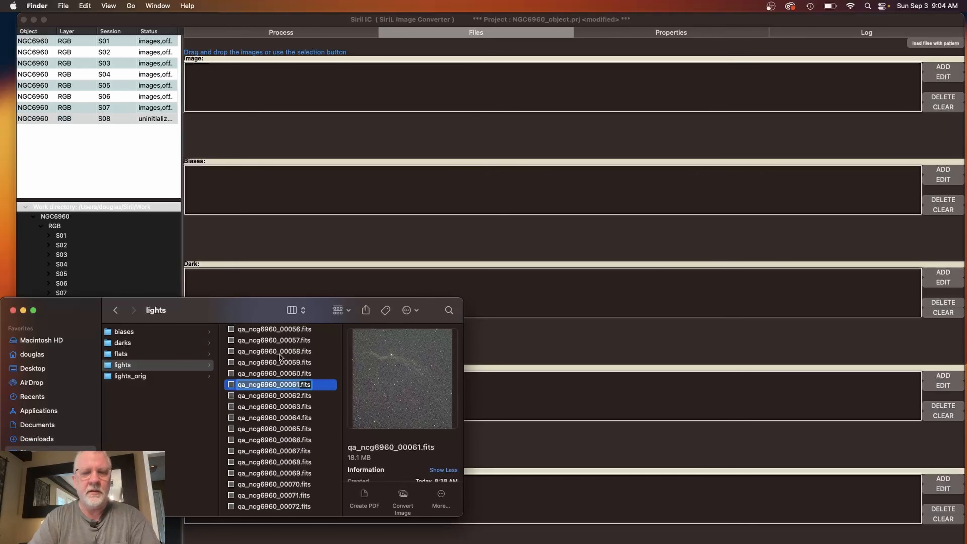
pyautogui.click(280, 363)
pyautogui.press('super+a')
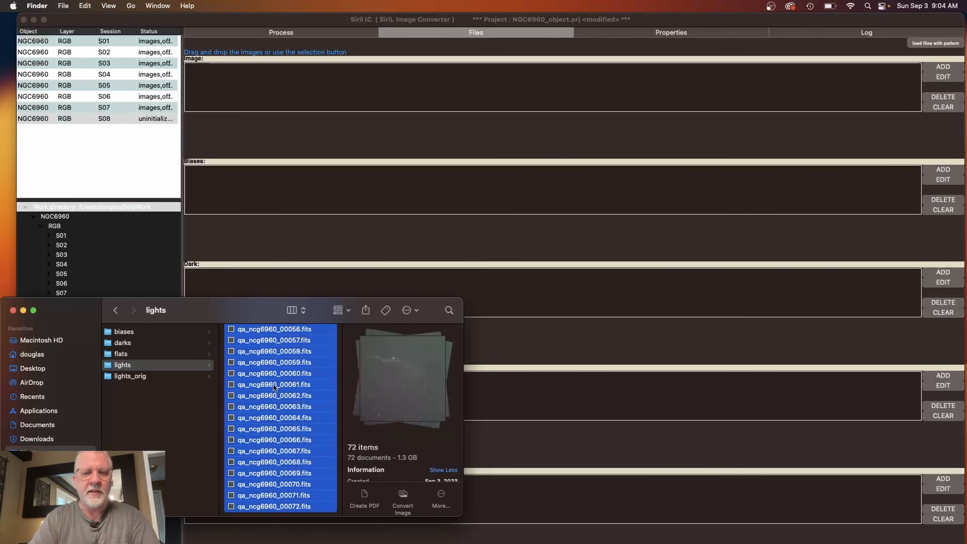
pyautogui.moveTo(273, 386); pyautogui.dragTo(481, 78)
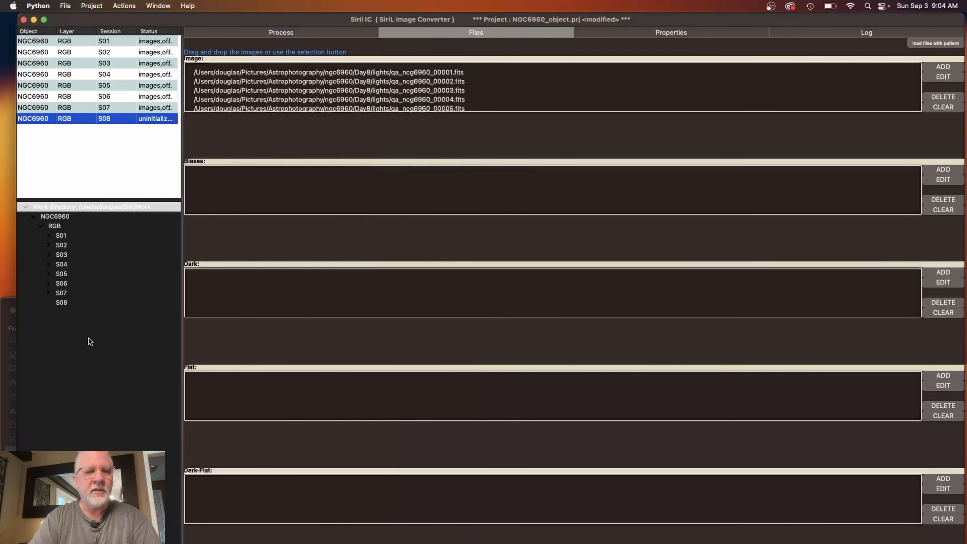
# - Add all the bias FITS files from the Day8 biases folder to session S08's biases list
pyautogui.click(6, 315)
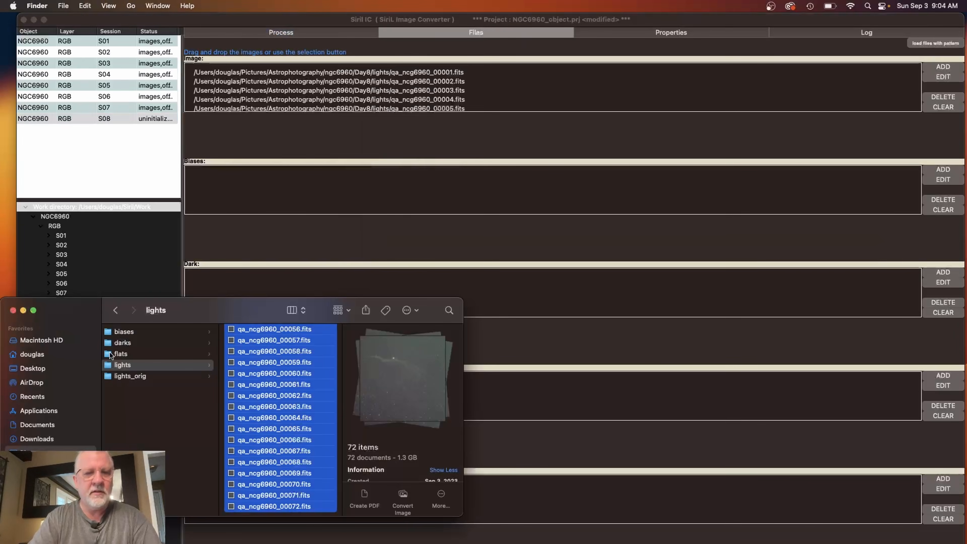
pyautogui.click(123, 333)
pyautogui.click(249, 332)
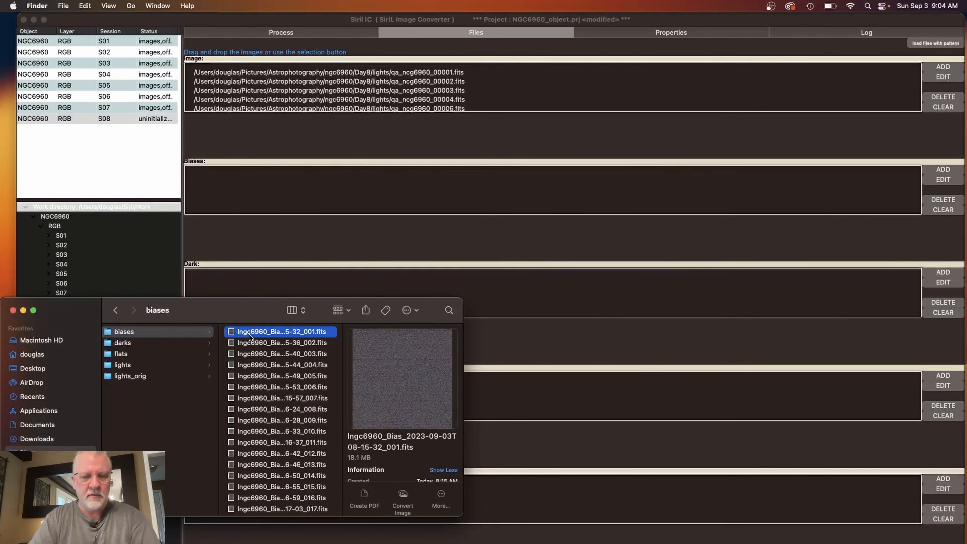
pyautogui.press('super+a')
pyautogui.moveTo(259, 378); pyautogui.dragTo(417, 188)
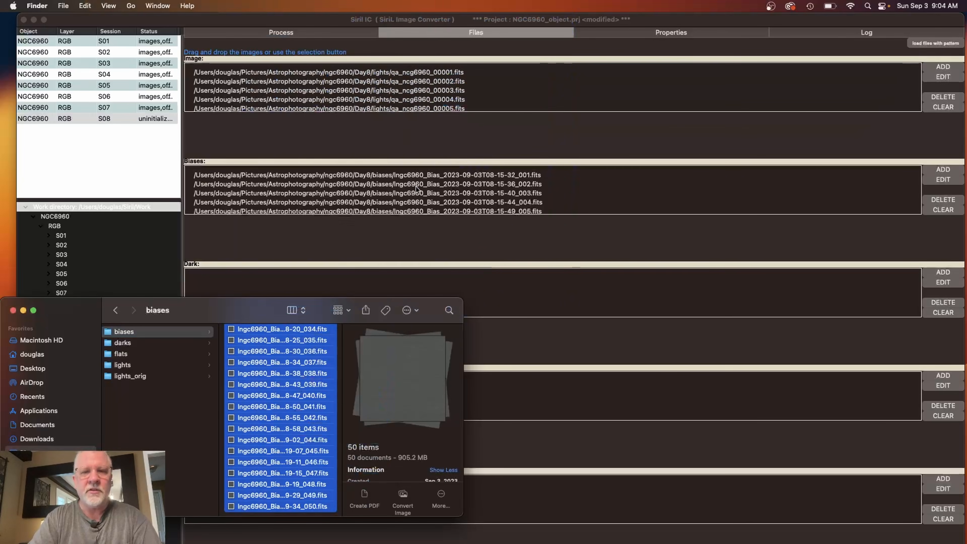
# - Add all the dark FITS files from the Day8 darks folder to session S08's dark list
pyautogui.click(130, 345)
pyautogui.click(253, 332)
pyautogui.press('super+a')
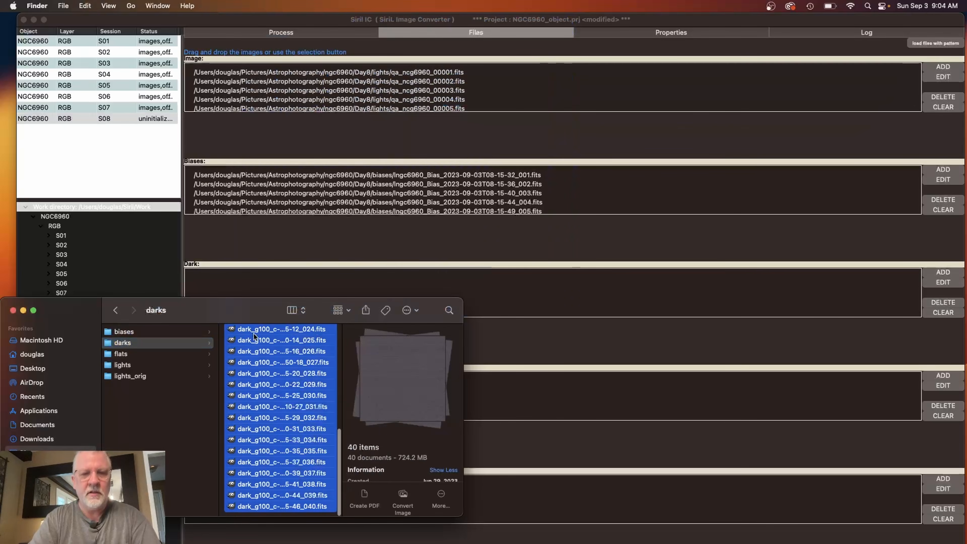
pyautogui.moveTo(253, 332); pyautogui.dragTo(511, 303)
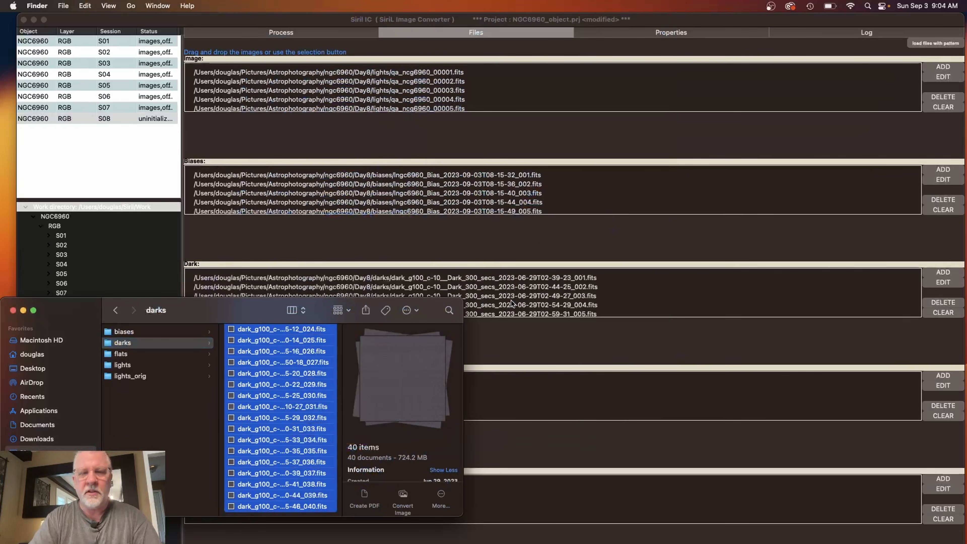
# - Add all the flat FITS files from the Day8 flats folder to session S08's flat list and return to SiriL IC
pyautogui.click(126, 354)
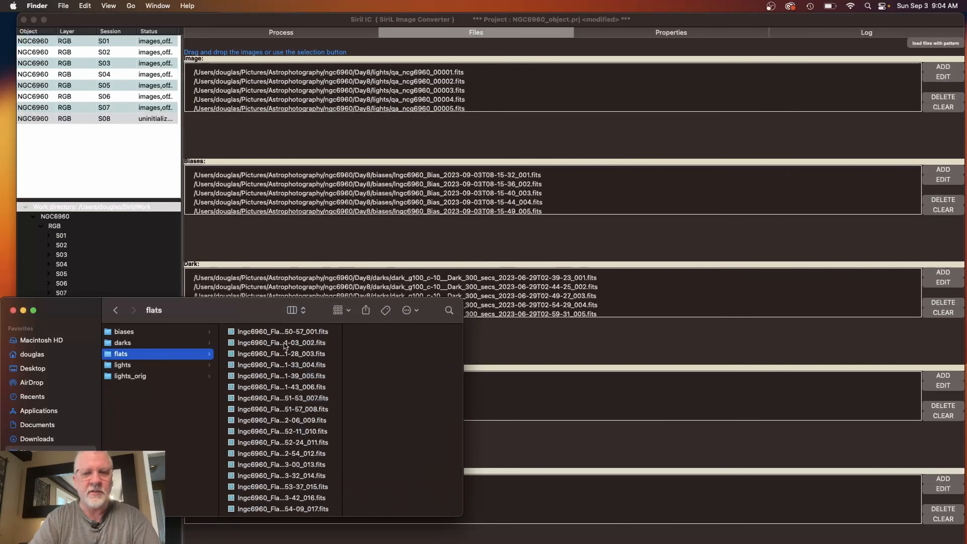
pyautogui.click(260, 332)
pyautogui.press('super+a')
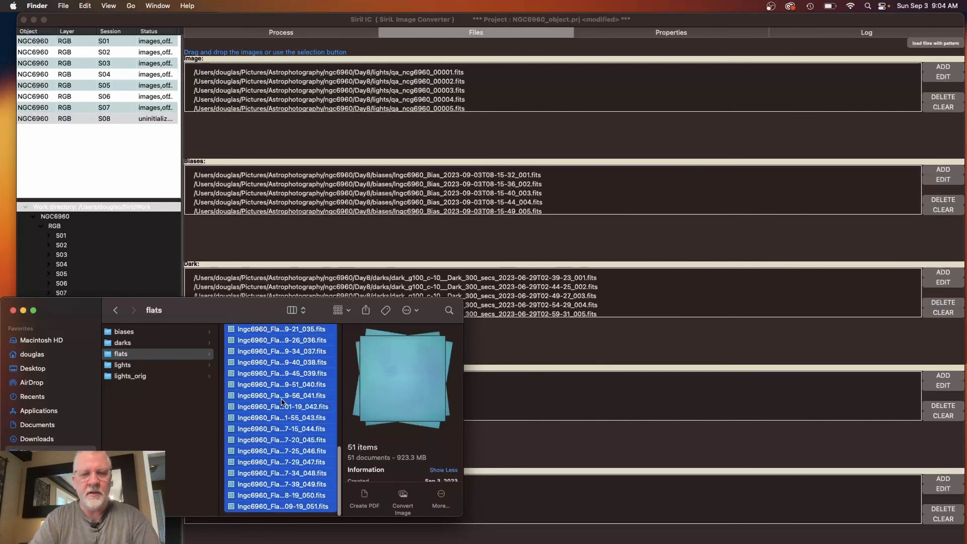
pyautogui.moveTo(281, 398); pyautogui.dragTo(584, 398)
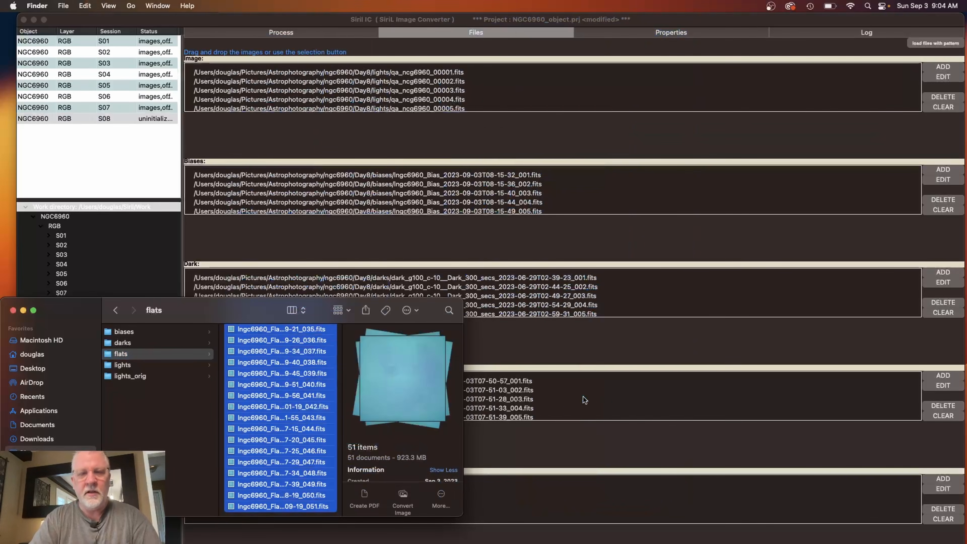
pyautogui.click(710, 26)
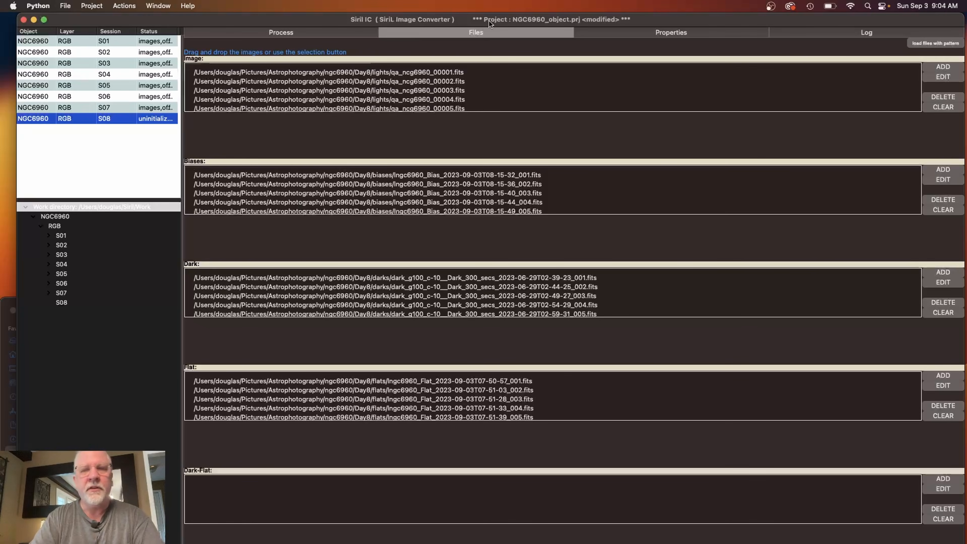
# - Review session S08's image and flat properties and its processing workflow diagram
pyautogui.click(664, 36)
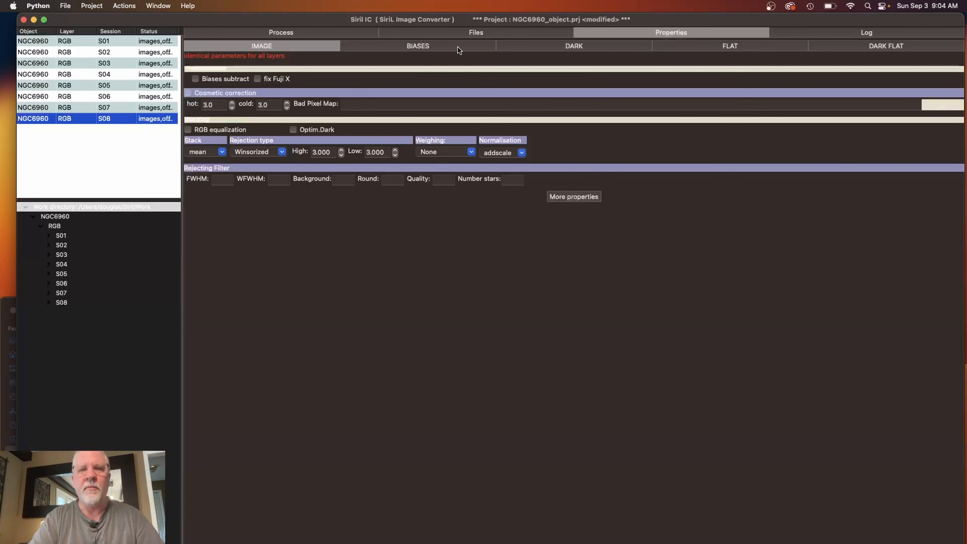
pyautogui.click(720, 48)
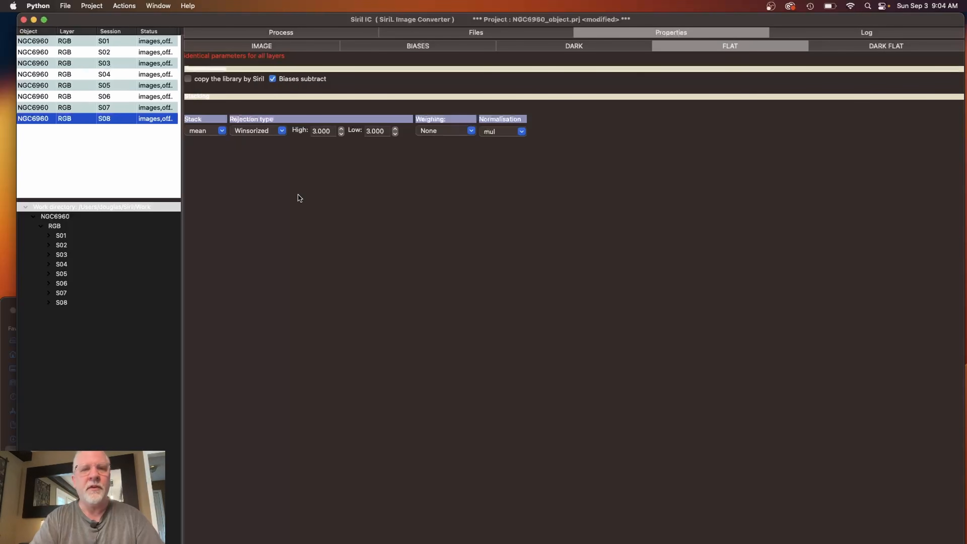
pyautogui.click(283, 34)
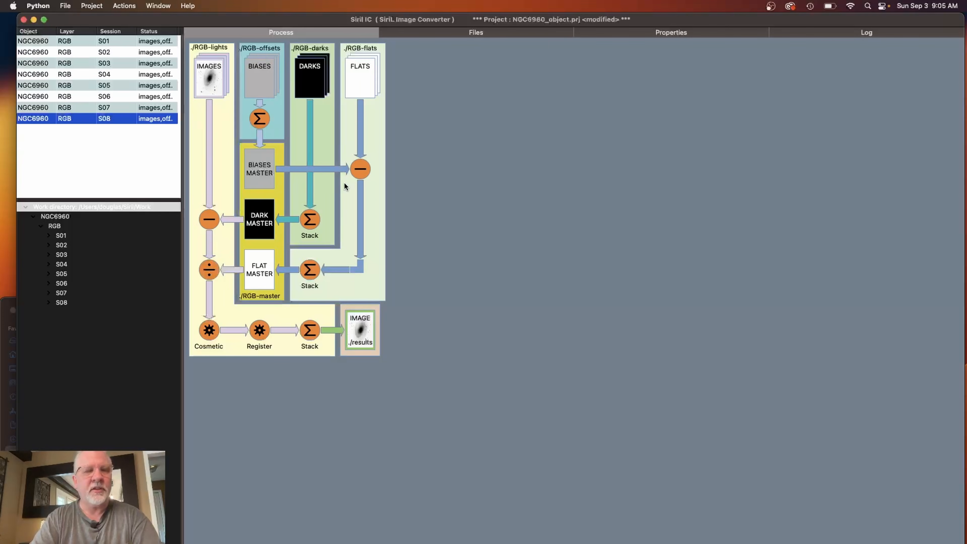
# - Save the NGC6960_object.prj project and build its directories with the images copied or linked
pyautogui.click(133, 172)
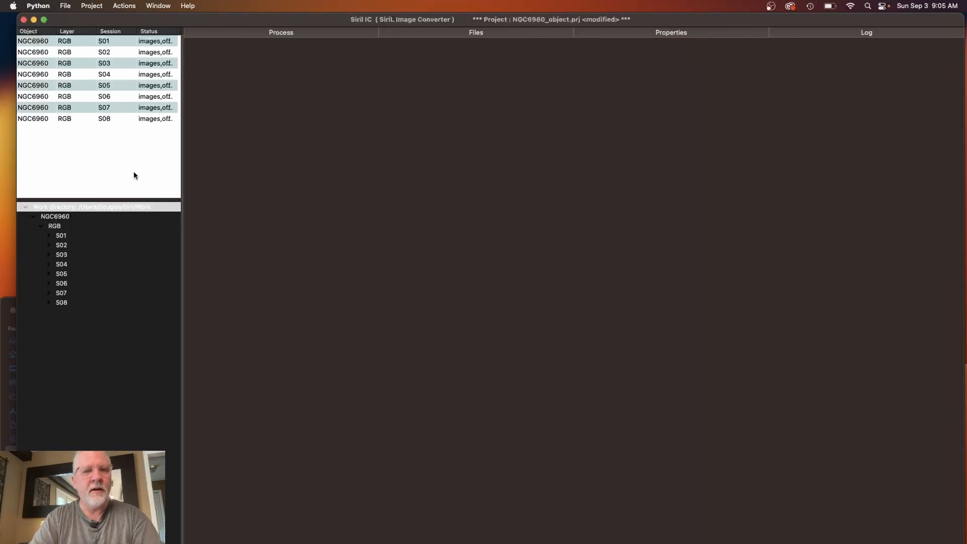
pyautogui.click(65, 6)
pyautogui.click(72, 42)
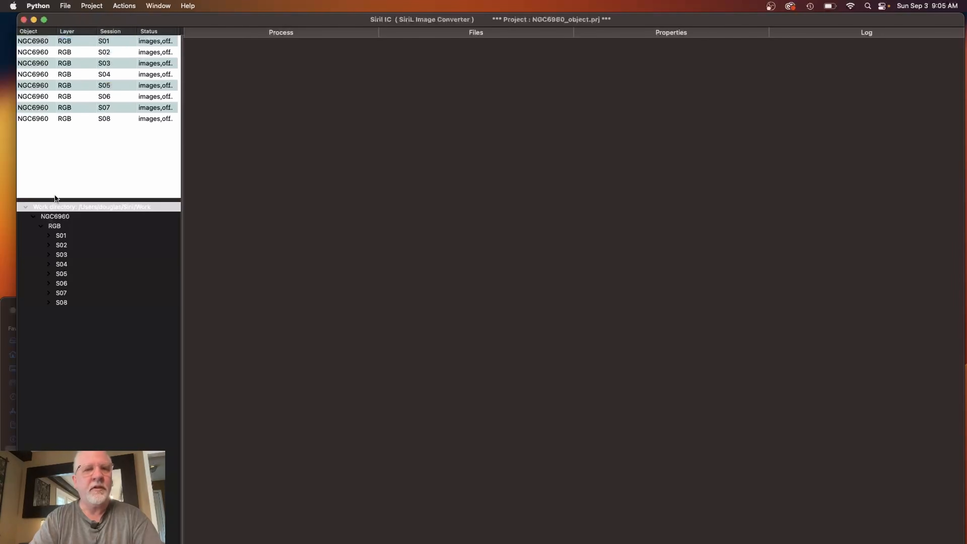
pyautogui.click(120, 9)
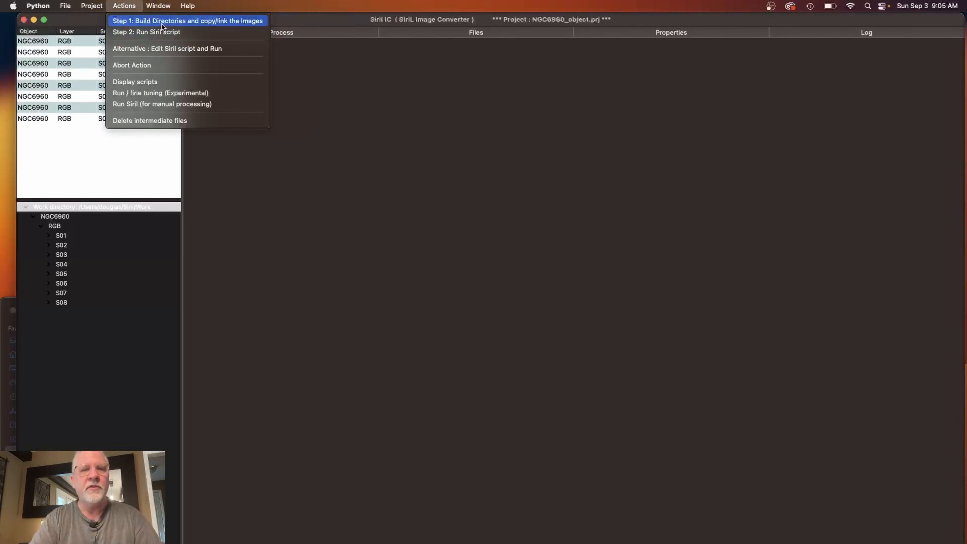
pyautogui.click(139, 26)
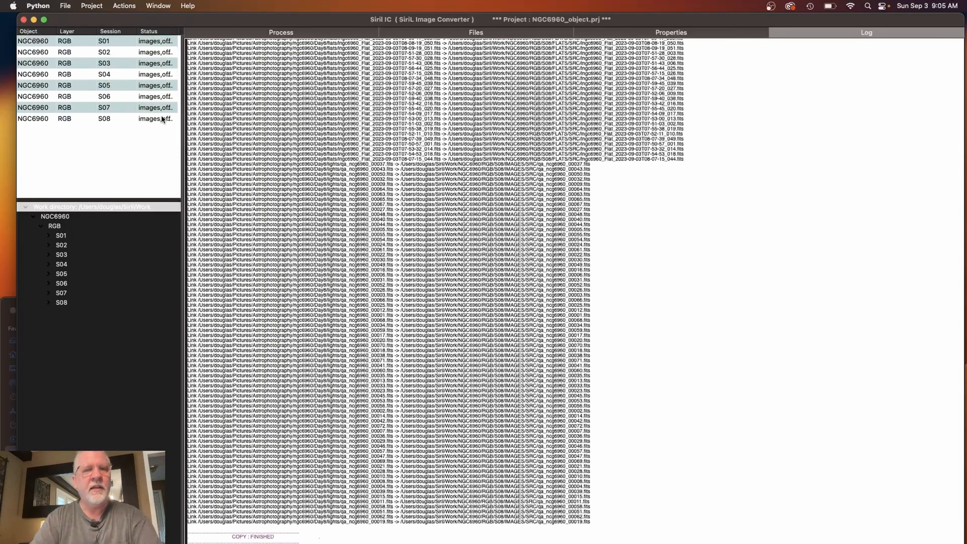
# - Run the Siril script to process and stack all sessions of the NGC6960 project
pyautogui.click(122, 6)
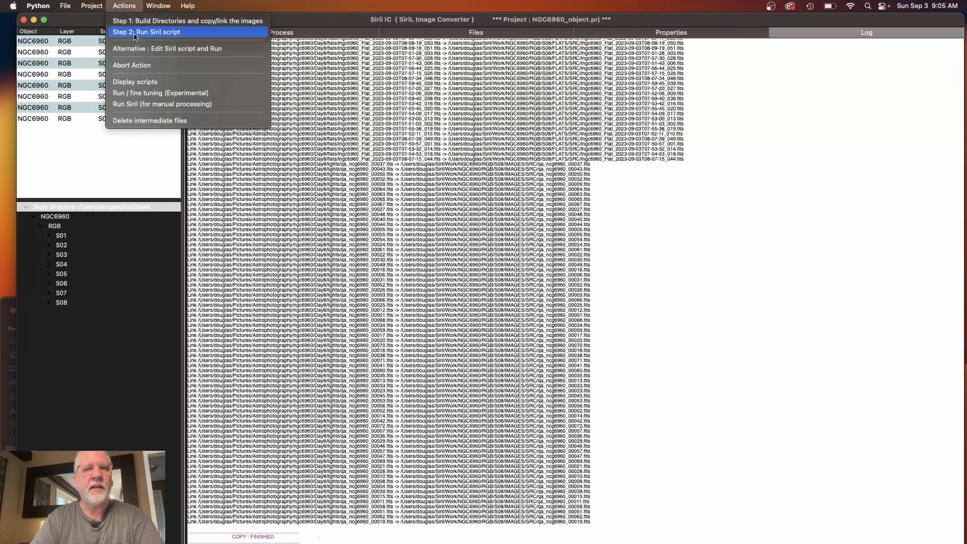
pyautogui.click(108, 159)
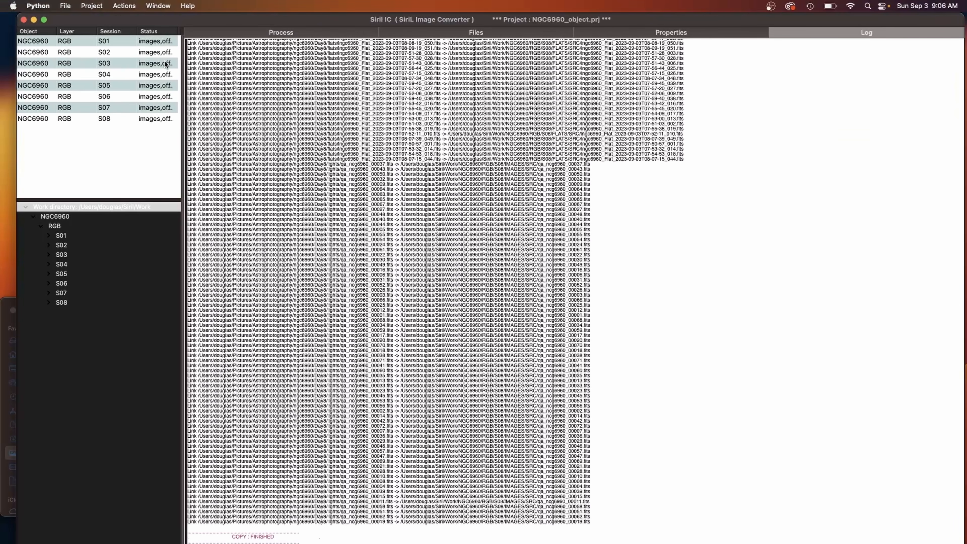
pyautogui.click(124, 6)
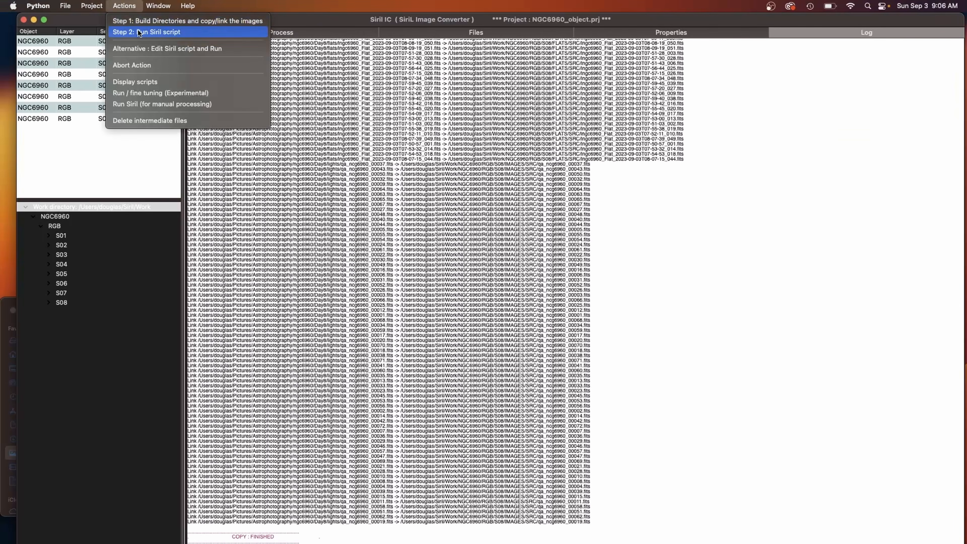
pyautogui.click(181, 32)
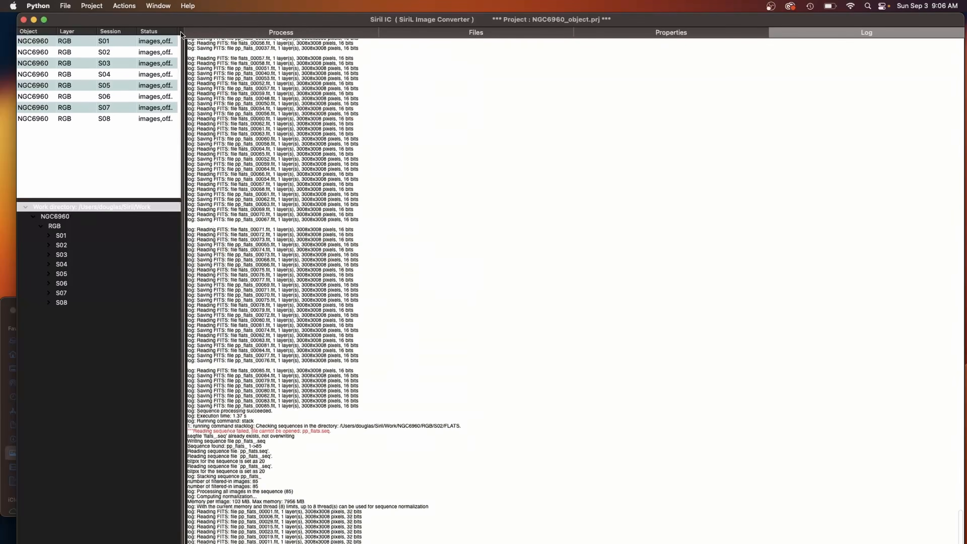
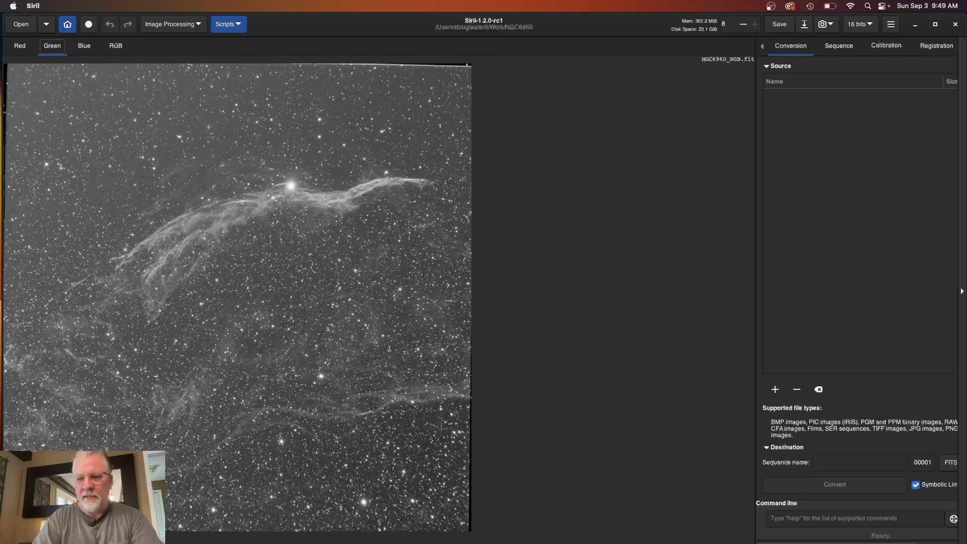
# - Select the whole stacked image just inside its black stacking borders, fine-tune the selection edges, and crop to it
pyautogui.press('super+minus')
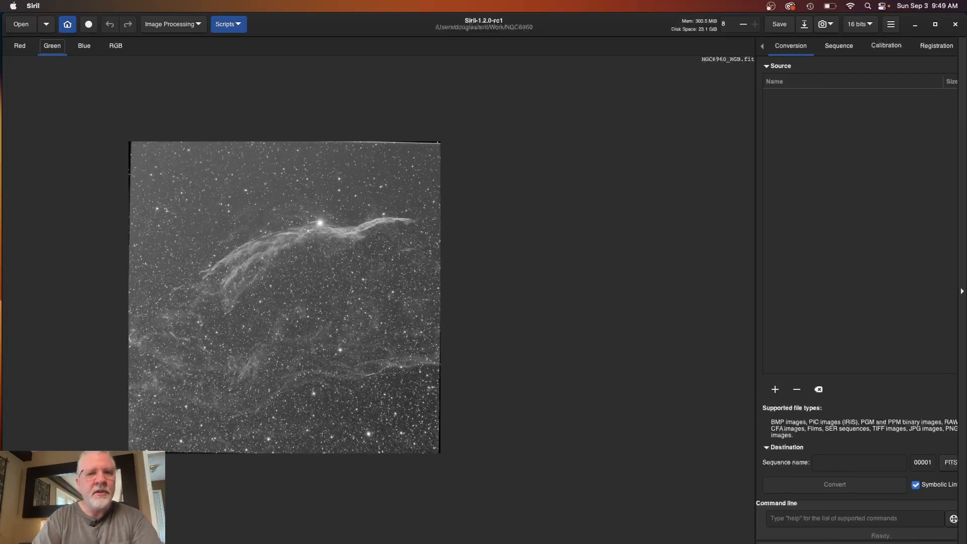
pyautogui.press('super+plus')
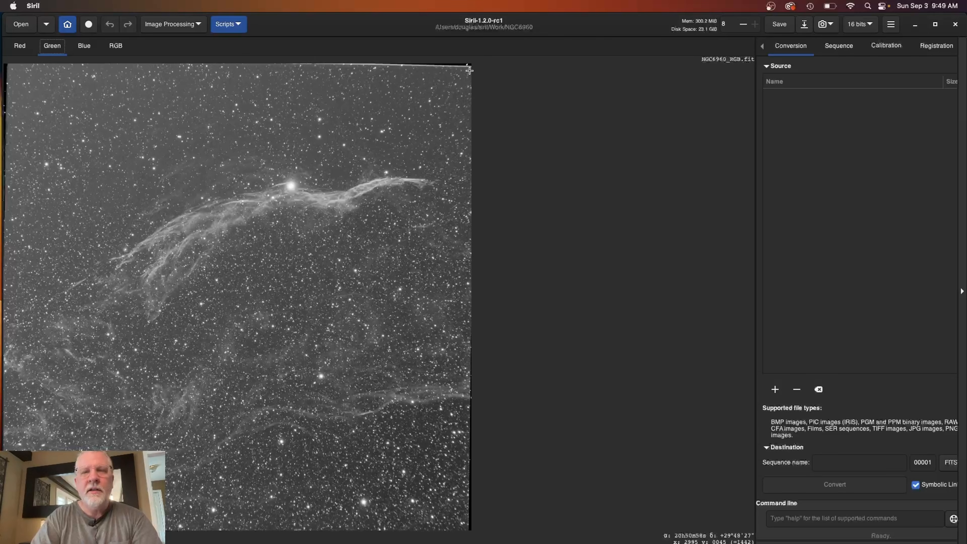
pyautogui.moveTo(466, 68); pyautogui.dragTo(8, 526)
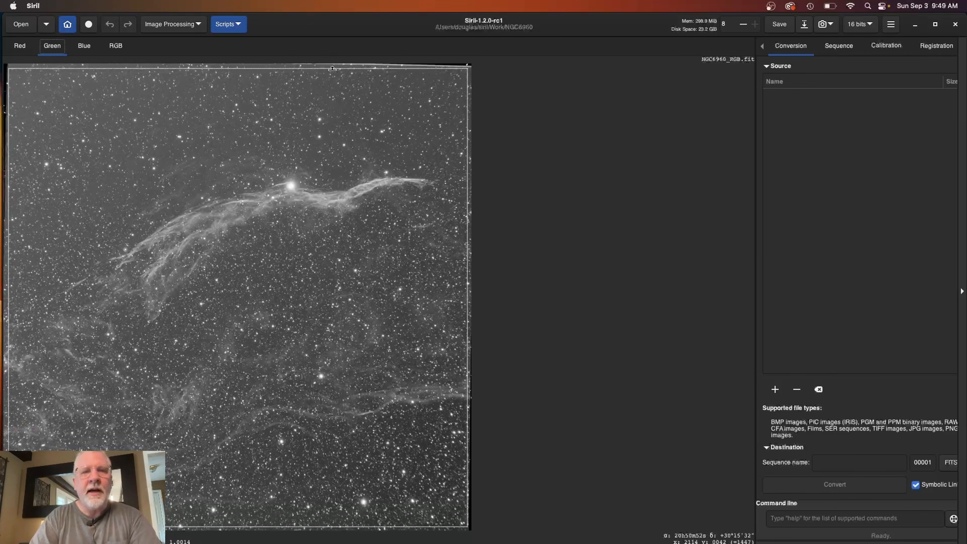
pyautogui.moveTo(334, 68)
pyautogui.mouseDown()
pyautogui.moveTo(334, 81)
pyautogui.moveTo(334, 68)
pyautogui.mouseUp()
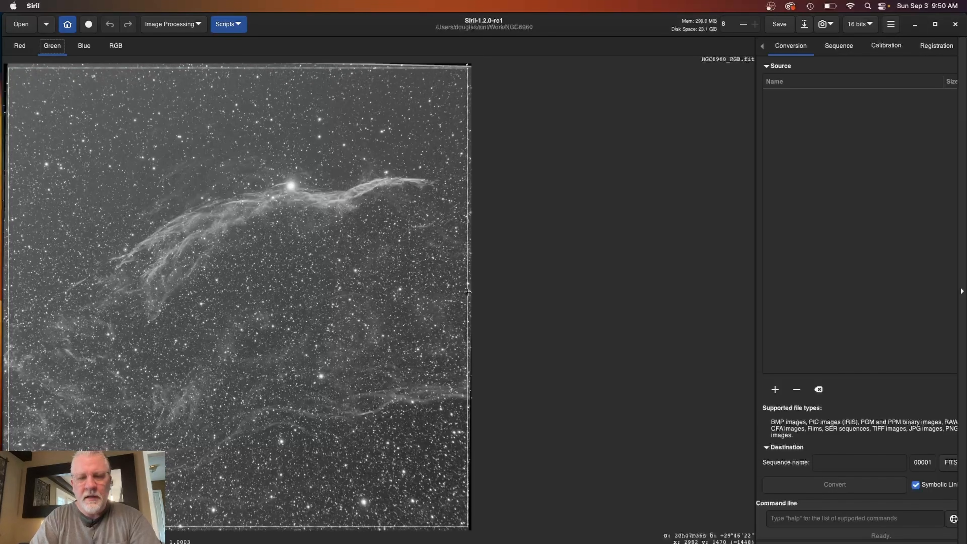
pyautogui.moveTo(467, 291); pyautogui.dragTo(468, 292)
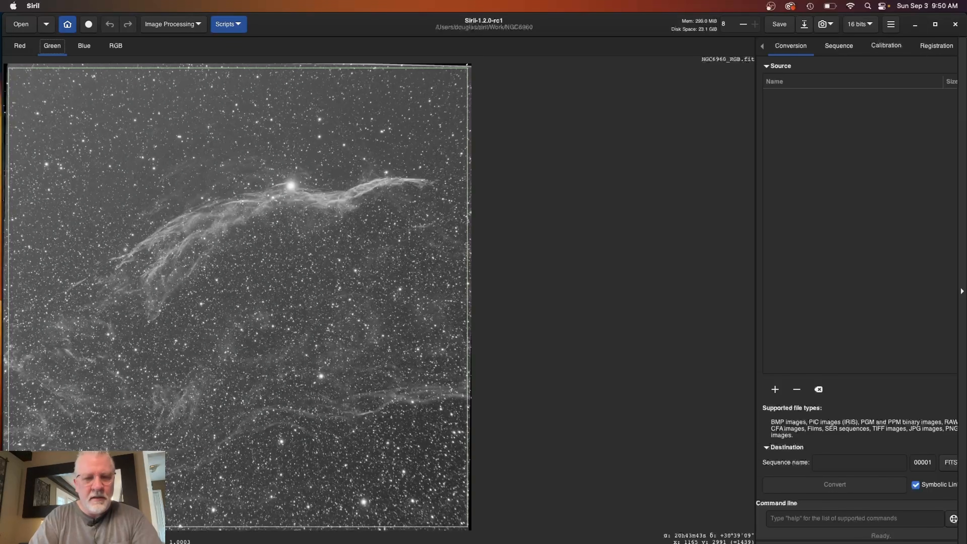
pyautogui.moveTo(222, 528); pyautogui.dragTo(221, 527)
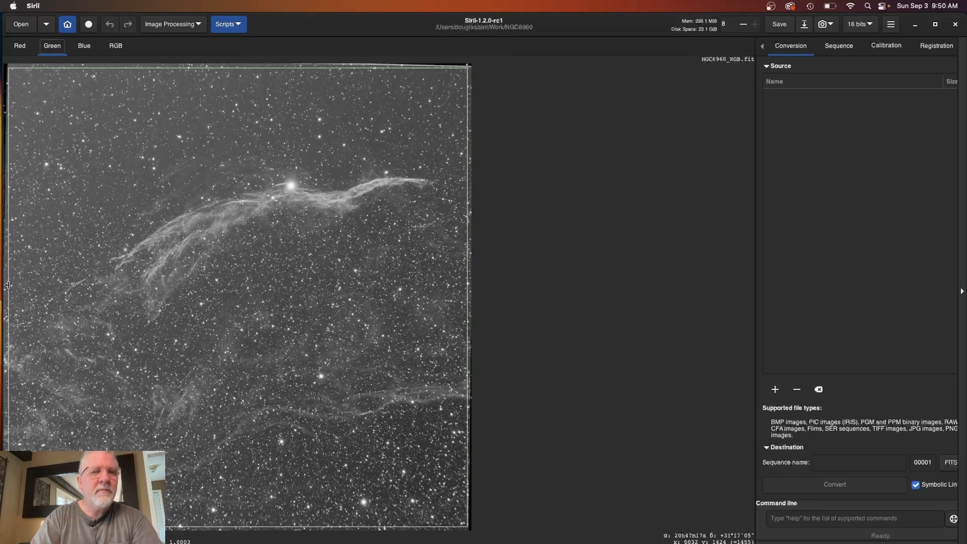
pyautogui.moveTo(7, 284); pyautogui.dragTo(8, 284)
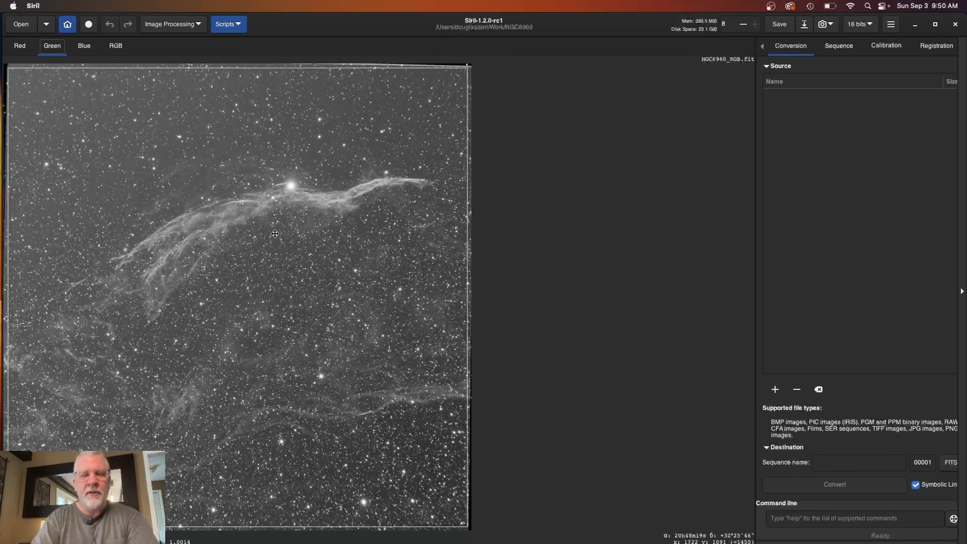
pyautogui.rightClick(252, 263)
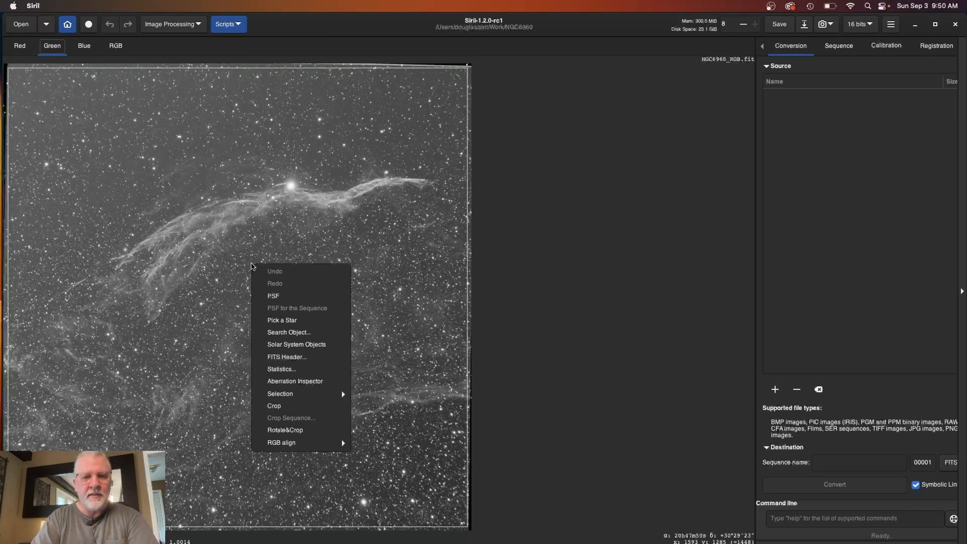
pyautogui.click(279, 406)
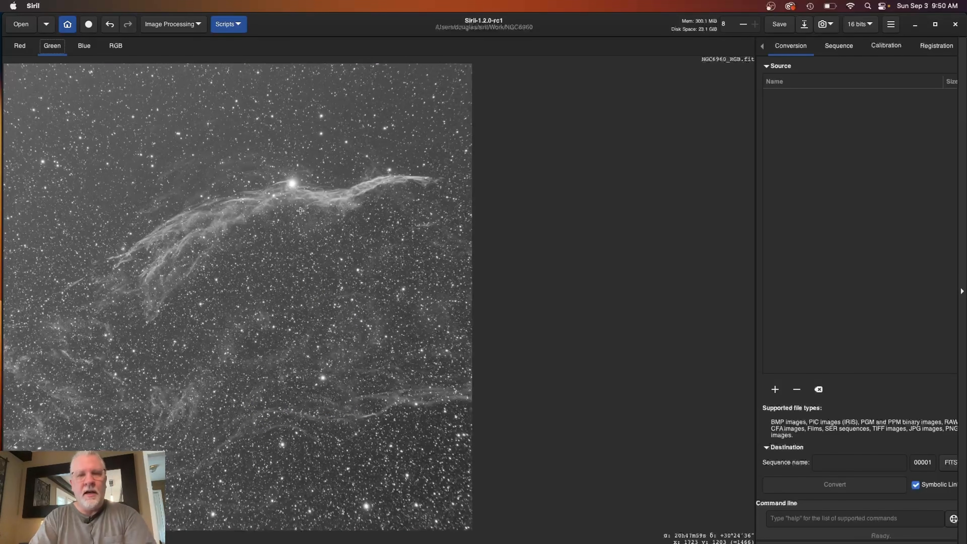
# - Start a Background Extraction with grid tolerance 0.50 and dither added, and generate the background samples
pyautogui.click(194, 24)
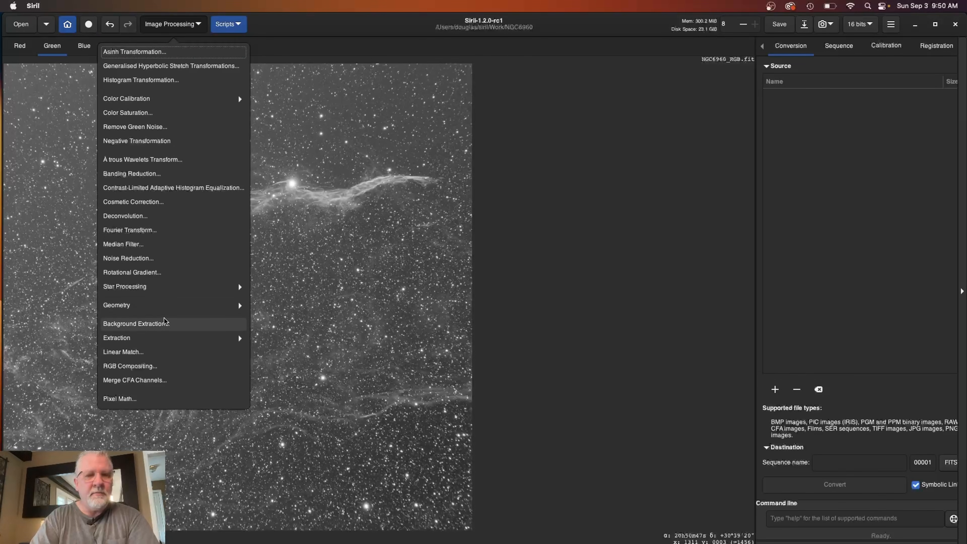
pyautogui.click(157, 325)
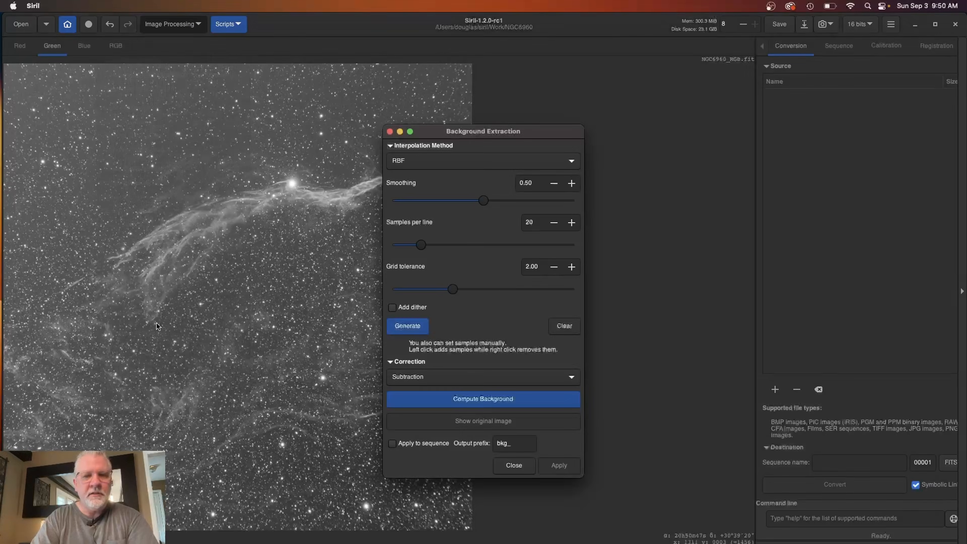
pyautogui.moveTo(478, 132); pyautogui.dragTo(610, 116)
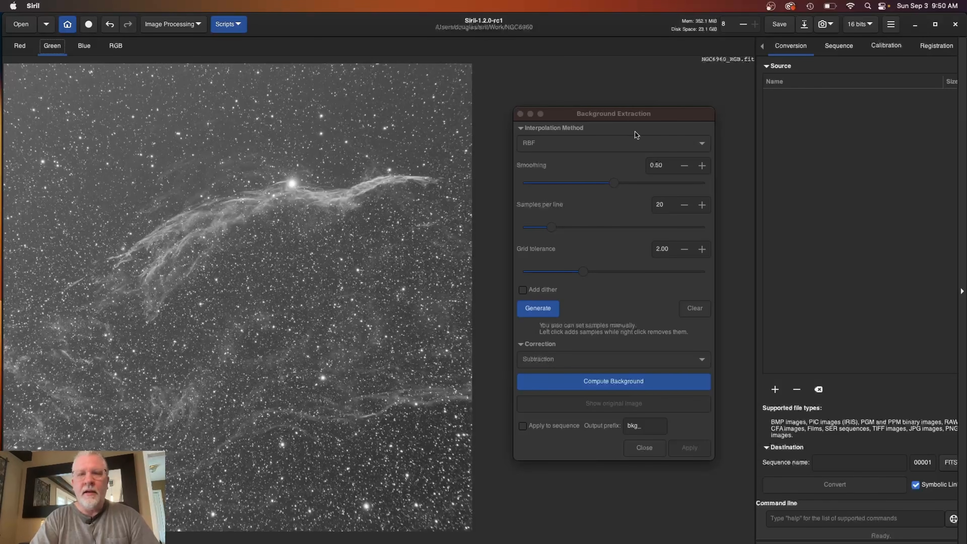
pyautogui.moveTo(646, 116); pyautogui.dragTo(671, 87)
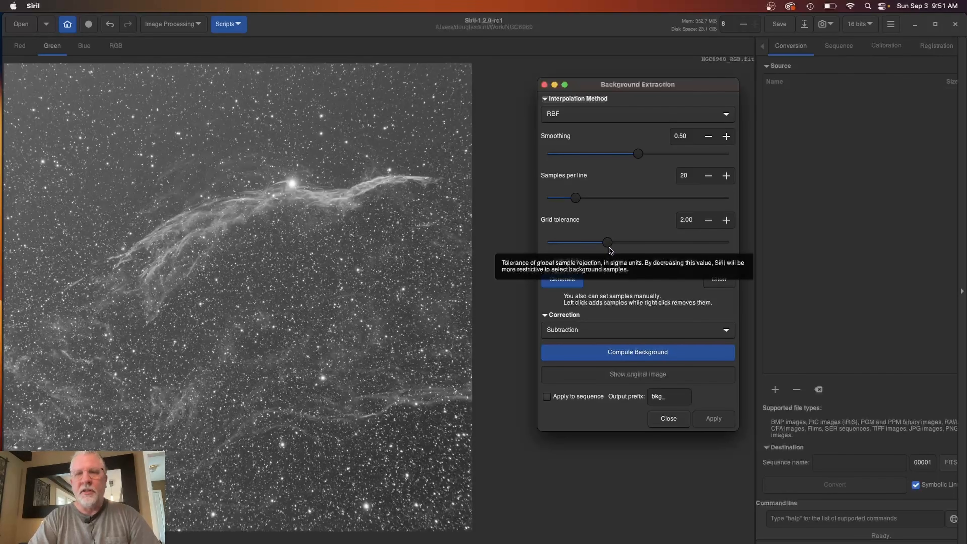
pyautogui.moveTo(606, 246); pyautogui.dragTo(561, 246)
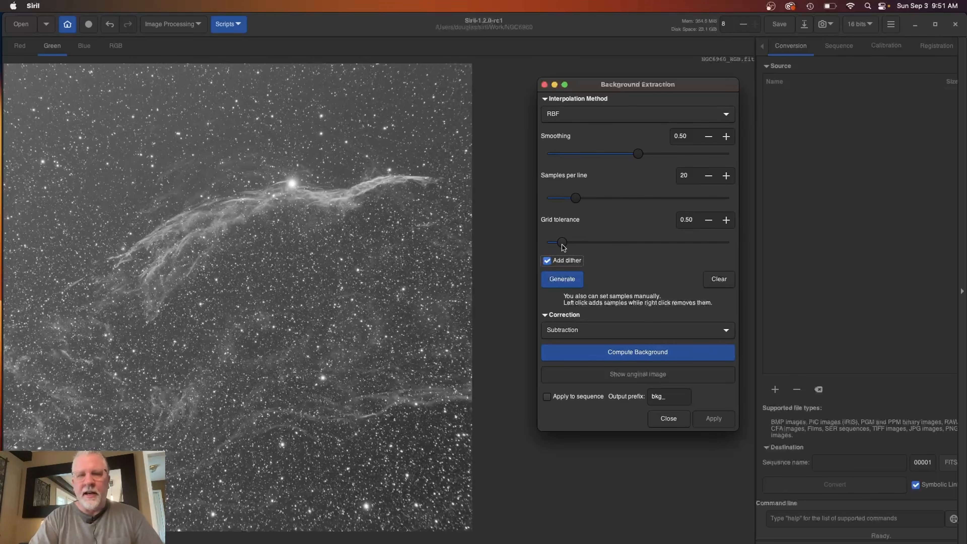
pyautogui.click(562, 282)
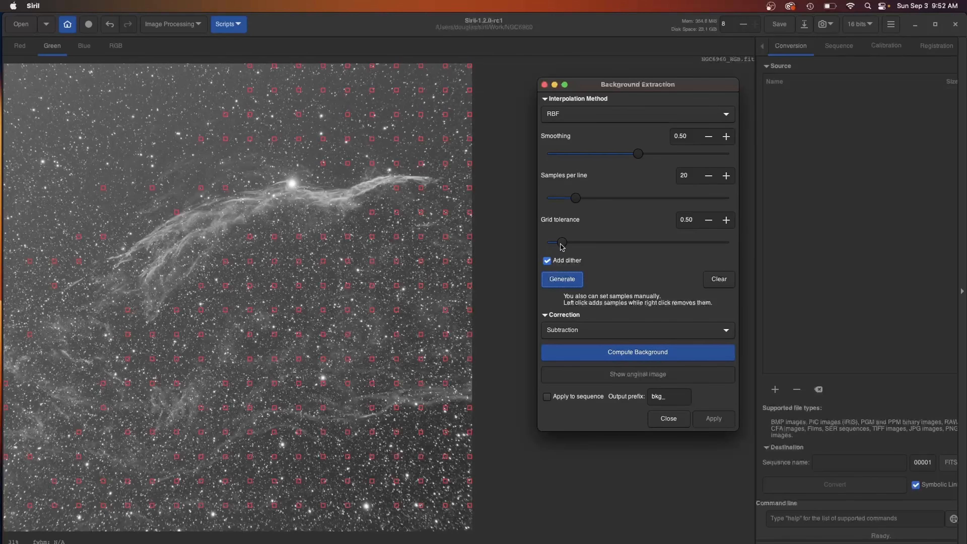
# - Lower the grid tolerance in stages to 0.42, 0.33, 0.24 and 0.16, regenerating the background samples at each value
pyautogui.moveTo(562, 246); pyautogui.dragTo(559, 246)
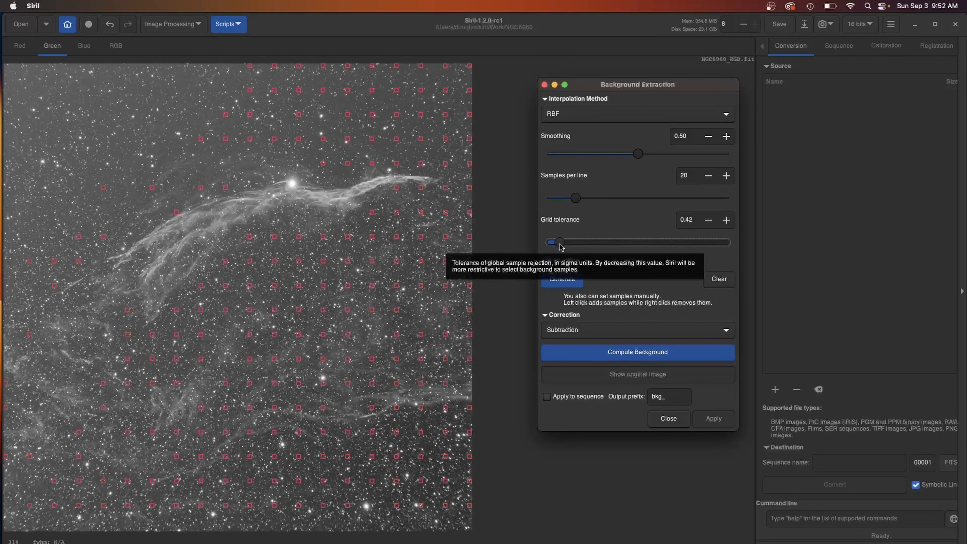
pyautogui.click(560, 281)
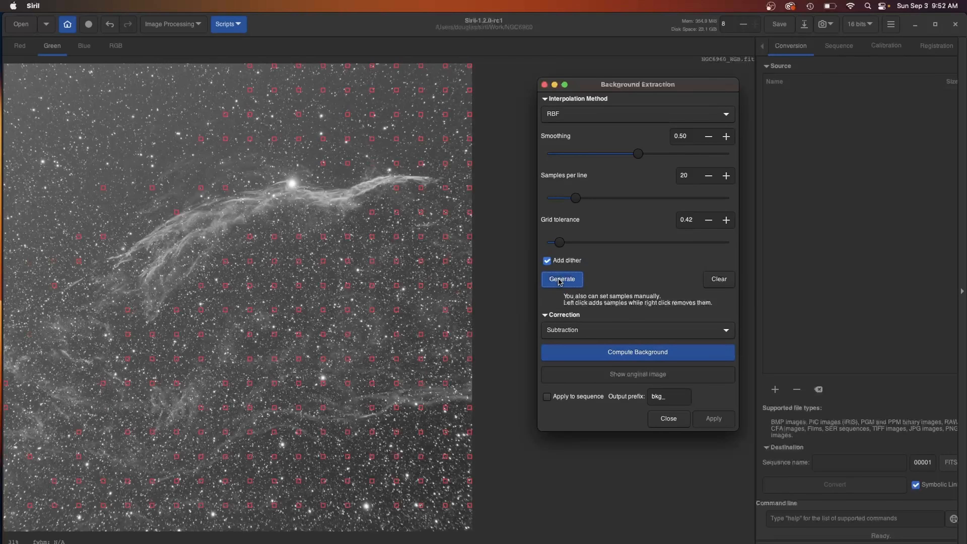
pyautogui.moveTo(559, 243); pyautogui.dragTo(560, 245)
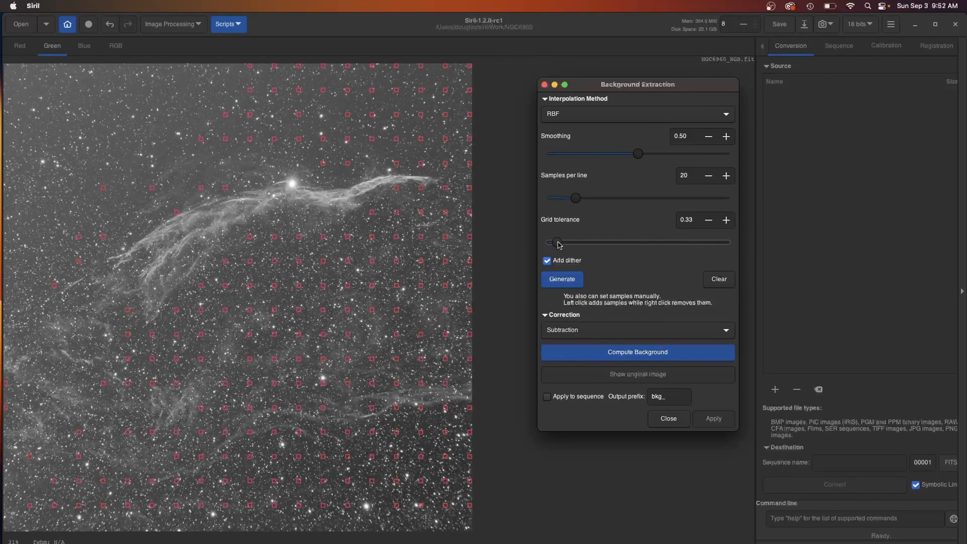
pyautogui.click(565, 281)
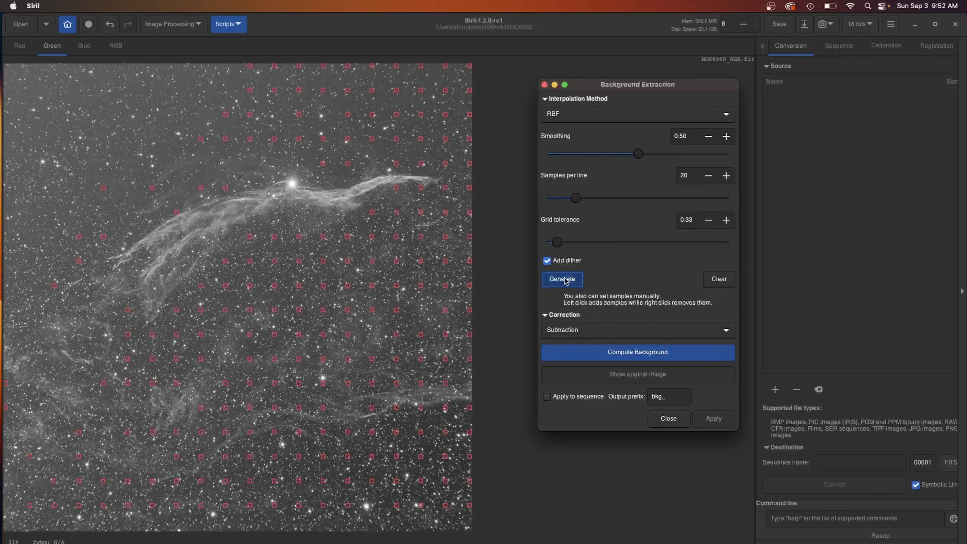
pyautogui.moveTo(556, 243); pyautogui.dragTo(554, 242)
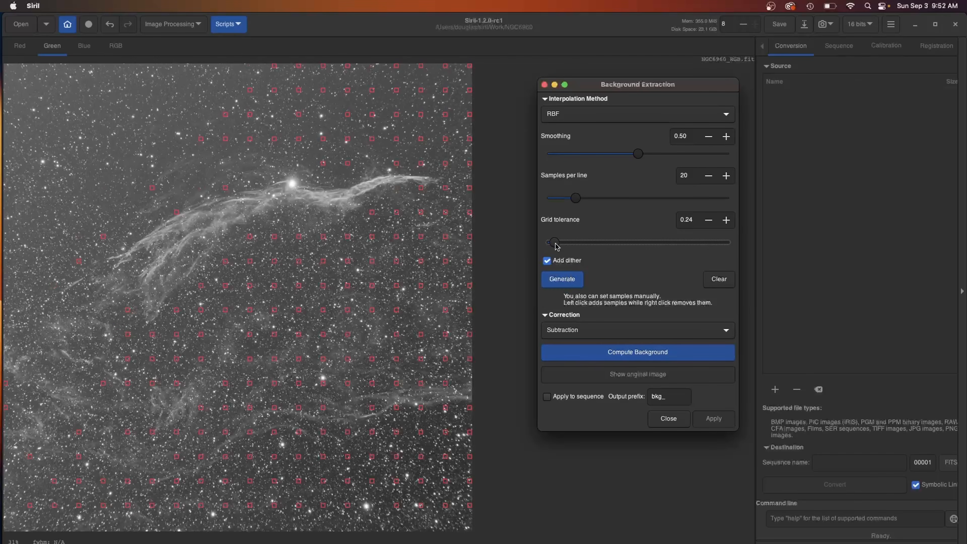
pyautogui.click(562, 280)
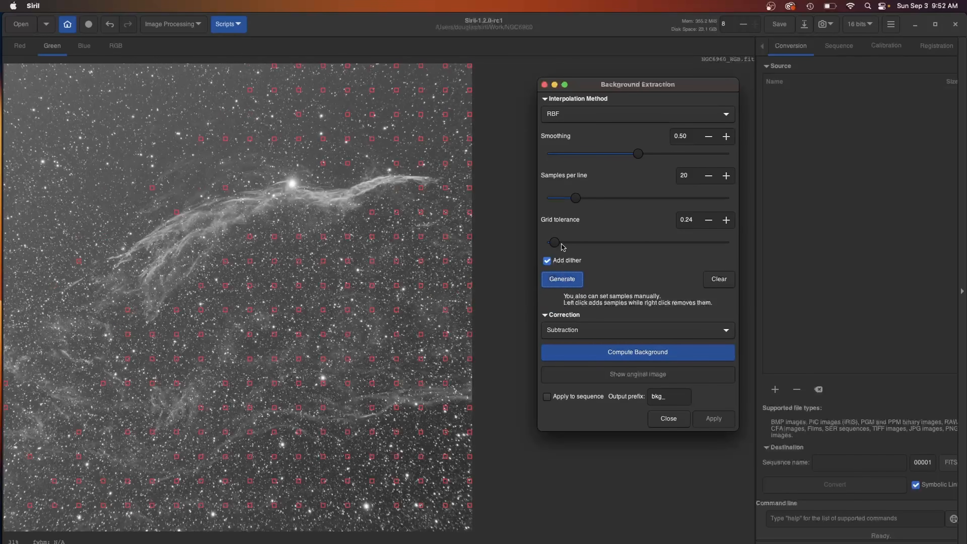
pyautogui.moveTo(555, 243); pyautogui.dragTo(551, 243)
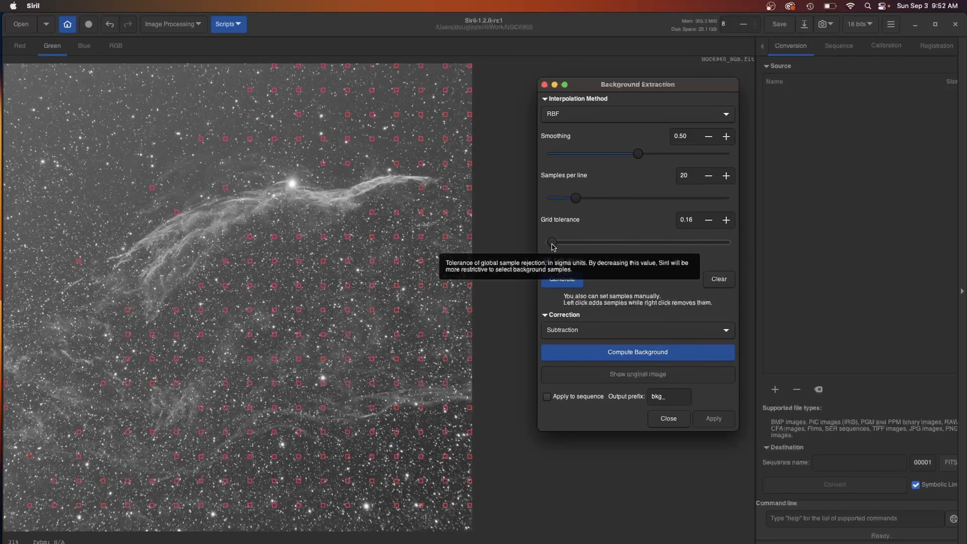
pyautogui.click(562, 280)
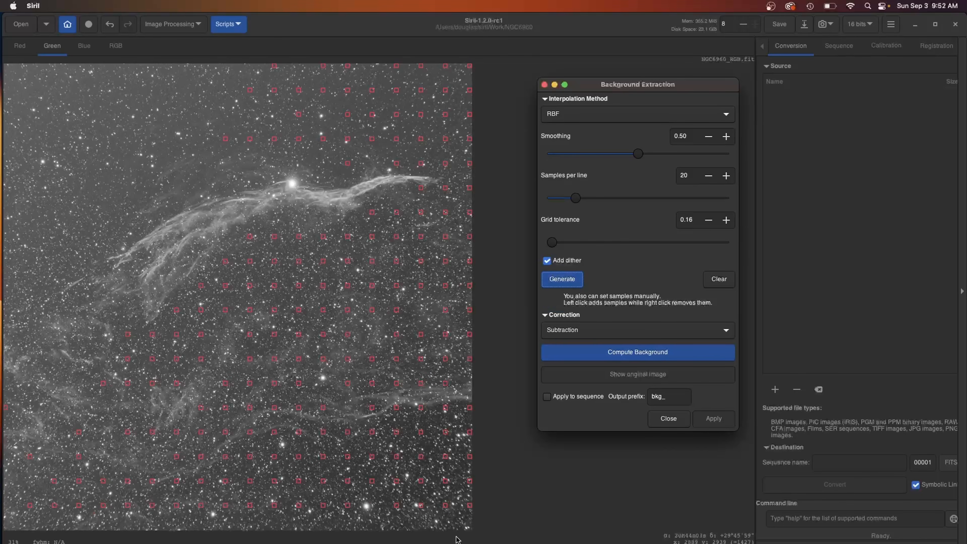
# - Add background samples by hand along the image's lower edge, left side and upper-left sky, then compute and apply the background subtraction
pyautogui.click(460, 526)
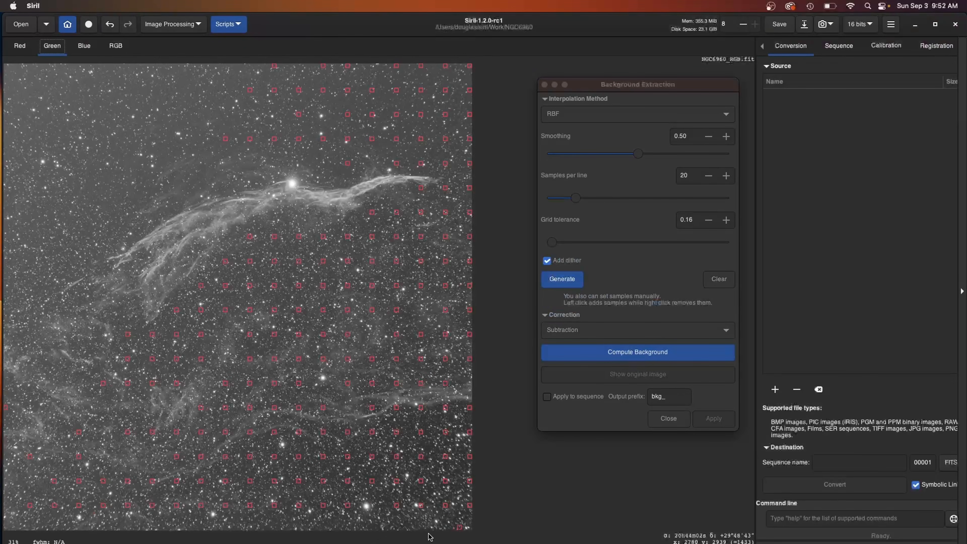
pyautogui.click(417, 529)
pyautogui.click(373, 527)
pyautogui.click(337, 528)
pyautogui.click(314, 528)
pyautogui.click(288, 527)
pyautogui.click(265, 527)
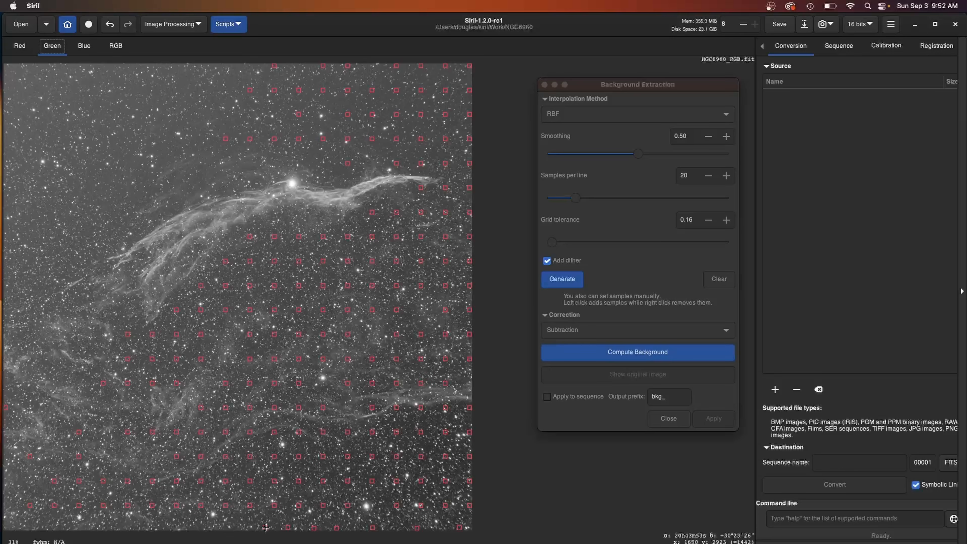
pyautogui.click(224, 527)
pyautogui.click(192, 527)
pyautogui.click(159, 527)
pyautogui.click(122, 523)
pyautogui.click(85, 527)
pyautogui.click(60, 528)
pyautogui.click(30, 524)
pyautogui.click(8, 527)
pyautogui.click(8, 489)
pyautogui.click(20, 474)
pyautogui.click(5, 456)
pyautogui.click(9, 425)
pyautogui.click(34, 407)
pyautogui.click(61, 426)
pyautogui.click(36, 293)
pyautogui.click(16, 320)
pyautogui.click(10, 374)
pyautogui.click(7, 272)
pyautogui.click(9, 237)
pyautogui.click(8, 208)
pyautogui.click(13, 175)
pyautogui.click(7, 153)
pyautogui.click(75, 91)
pyautogui.click(91, 104)
pyautogui.click(84, 125)
pyautogui.click(84, 153)
pyautogui.click(91, 177)
pyautogui.click(97, 197)
pyautogui.click(106, 216)
pyautogui.click(85, 233)
pyautogui.click(119, 193)
pyautogui.click(125, 453)
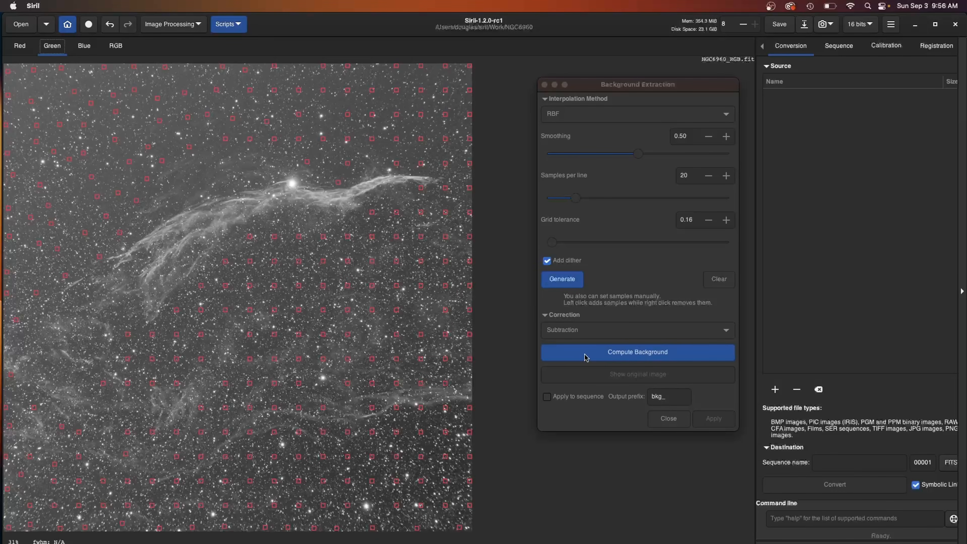
pyautogui.click(649, 354)
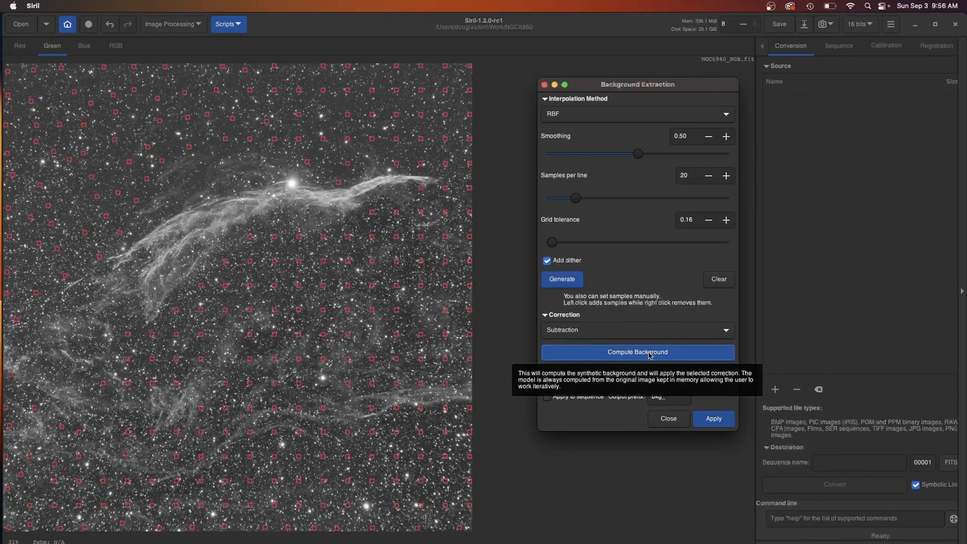
pyautogui.click(713, 418)
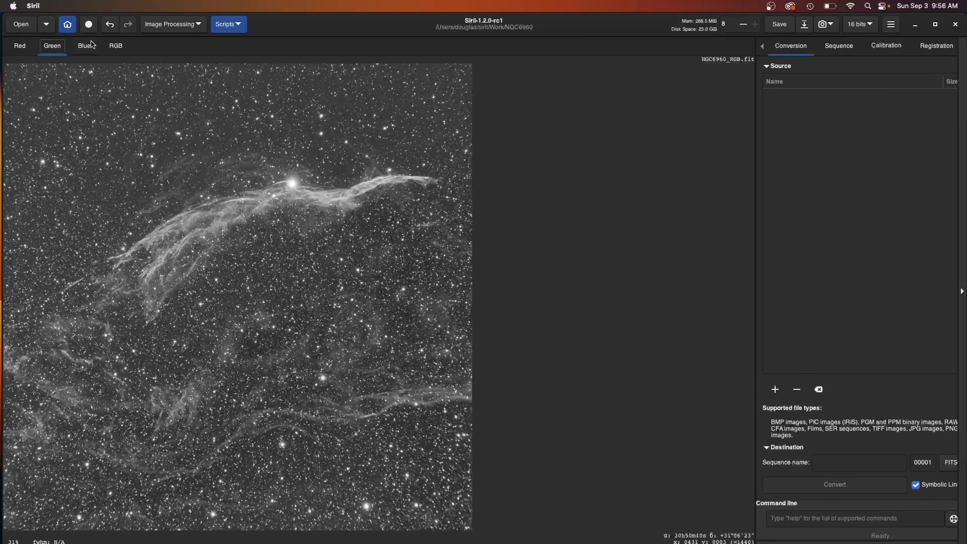
# - Compare the red, green and blue channels of the background-corrected image and finish on the RGB composite view
pyautogui.click(114, 48)
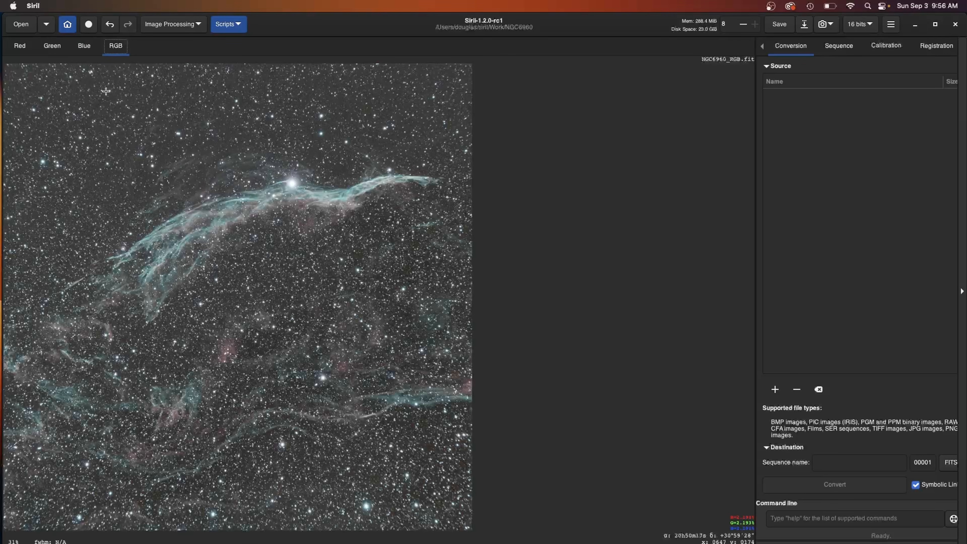
pyautogui.click(84, 48)
pyautogui.click(61, 48)
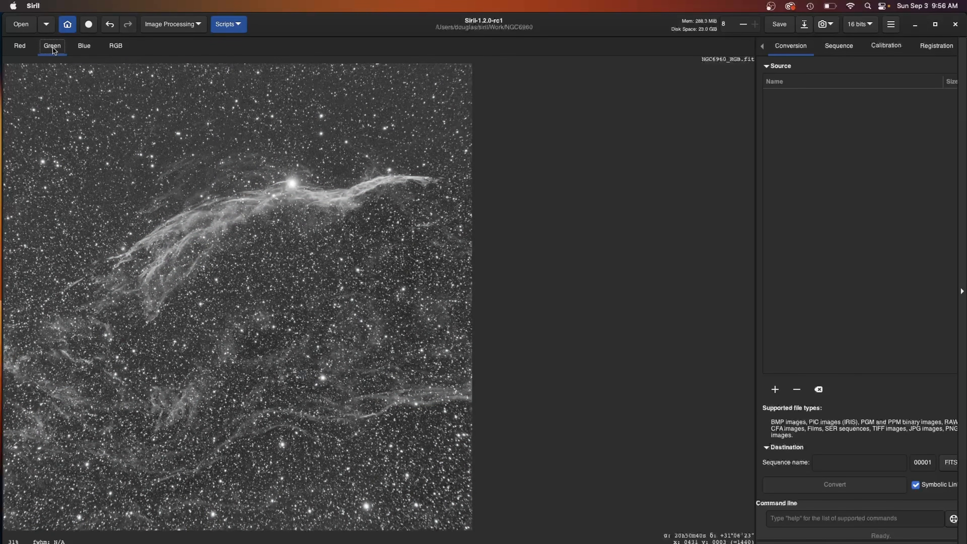
pyautogui.click(83, 48)
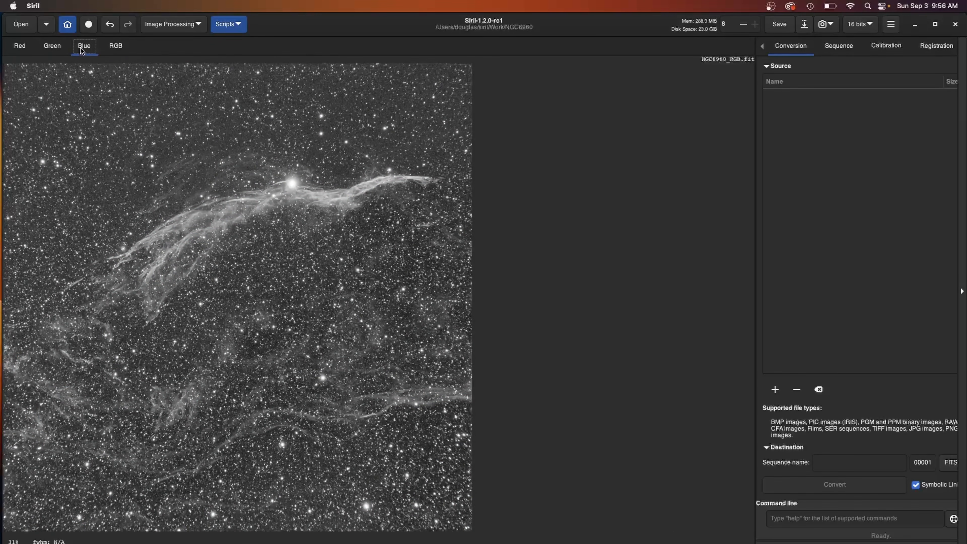
pyautogui.click(53, 49)
pyautogui.click(19, 48)
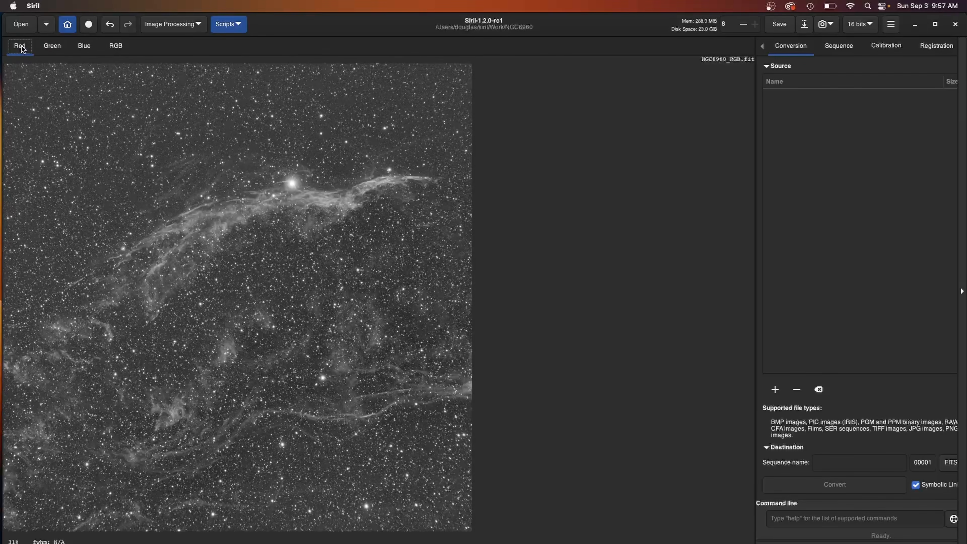
pyautogui.click(54, 48)
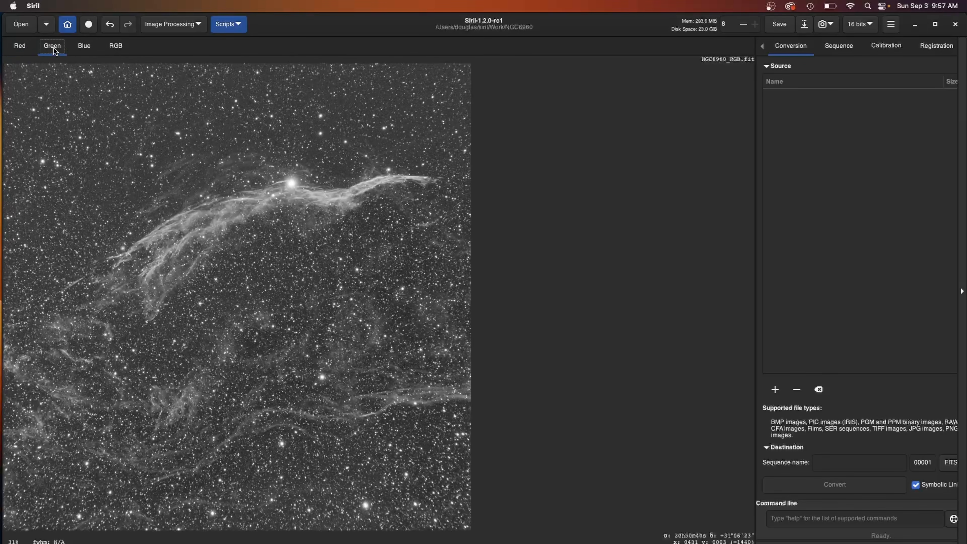
pyautogui.click(83, 48)
pyautogui.click(116, 46)
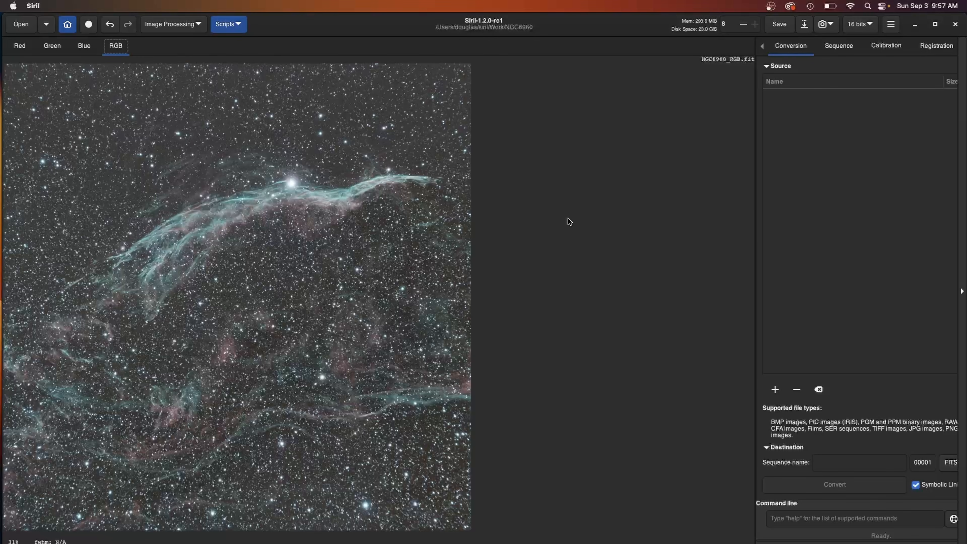
# - Remove the green noise from the image with the Average Neutral protection method and lightness preserved
pyautogui.click(182, 30)
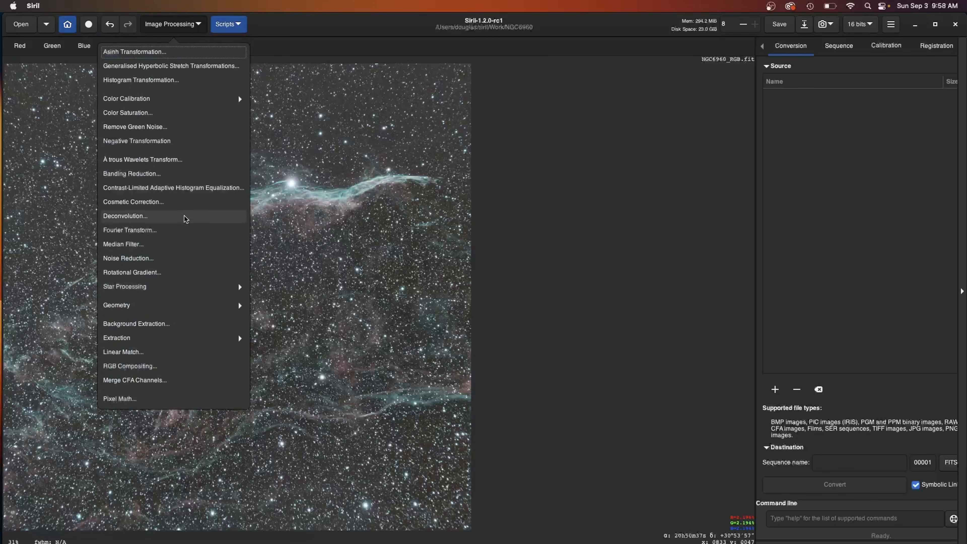
pyautogui.click(148, 128)
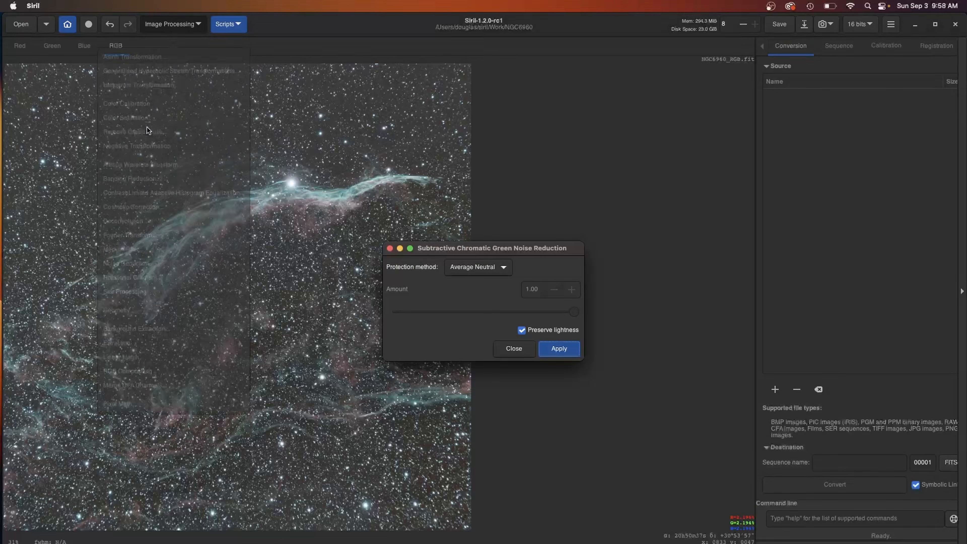
pyautogui.click(559, 351)
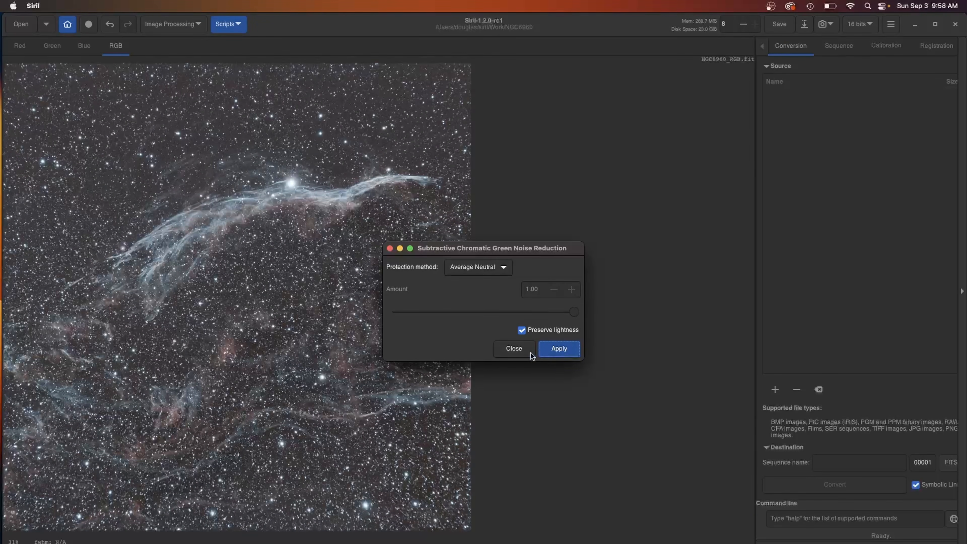
pyautogui.click(390, 248)
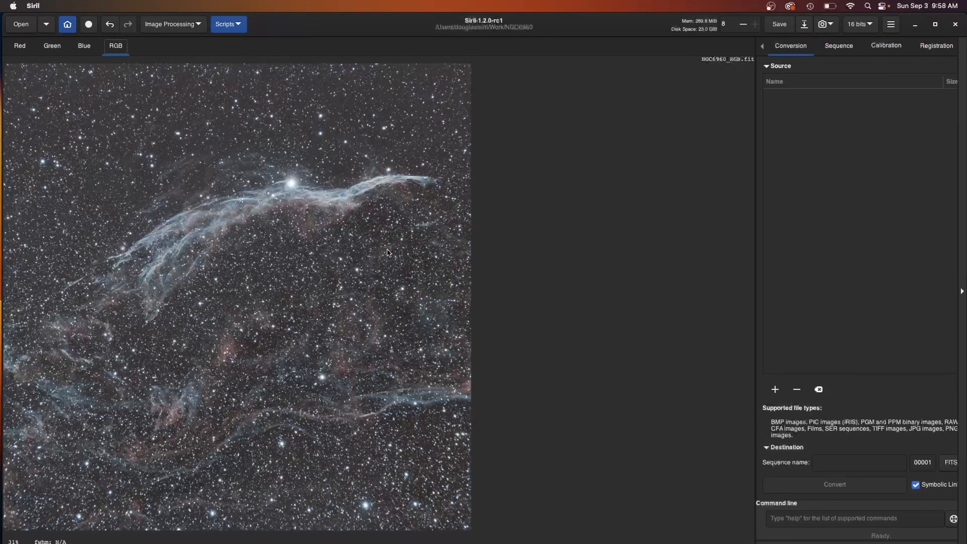
# - Run a Photometric Color Calibration on the image, with coordinates looked up for ngc 6960 in SIMBAD and the NOMAD star catalogue
pyautogui.click(184, 24)
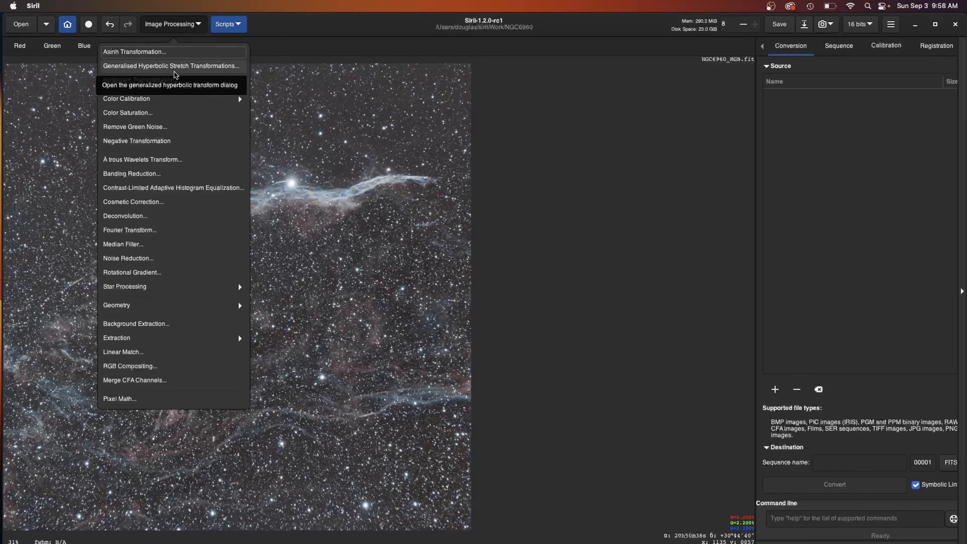
pyautogui.click(150, 100)
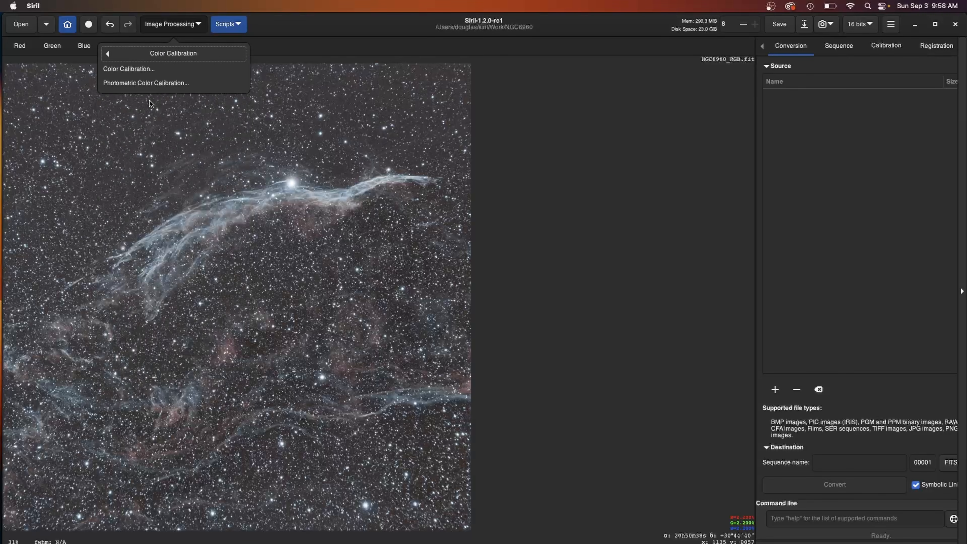
pyautogui.click(149, 86)
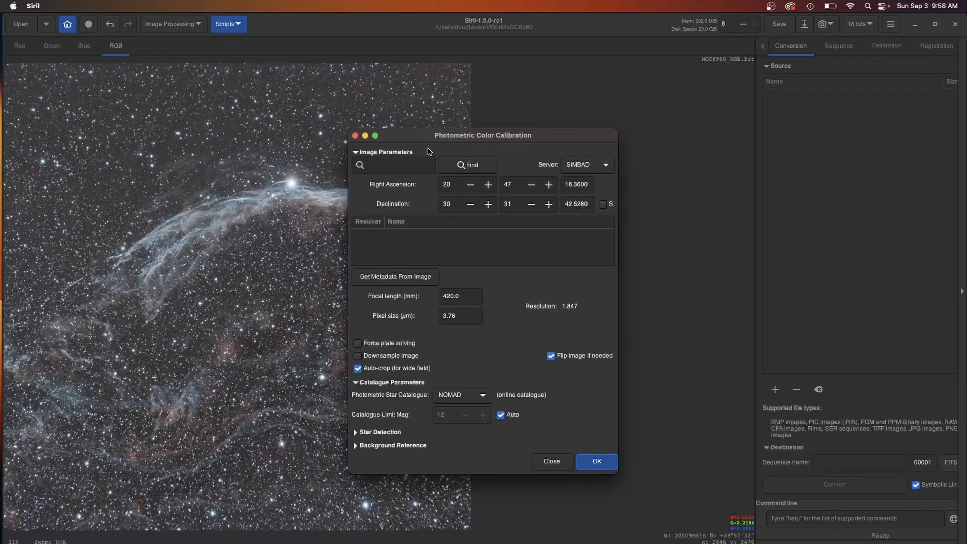
pyautogui.moveTo(418, 139); pyautogui.dragTo(583, 100)
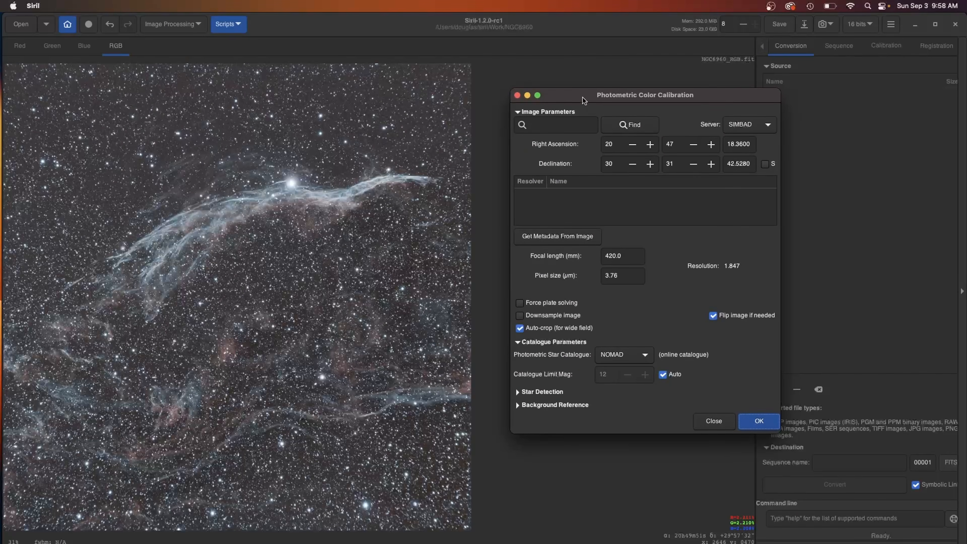
pyautogui.click(541, 128)
pyautogui.write('ngc 6960')
pyautogui.click(624, 125)
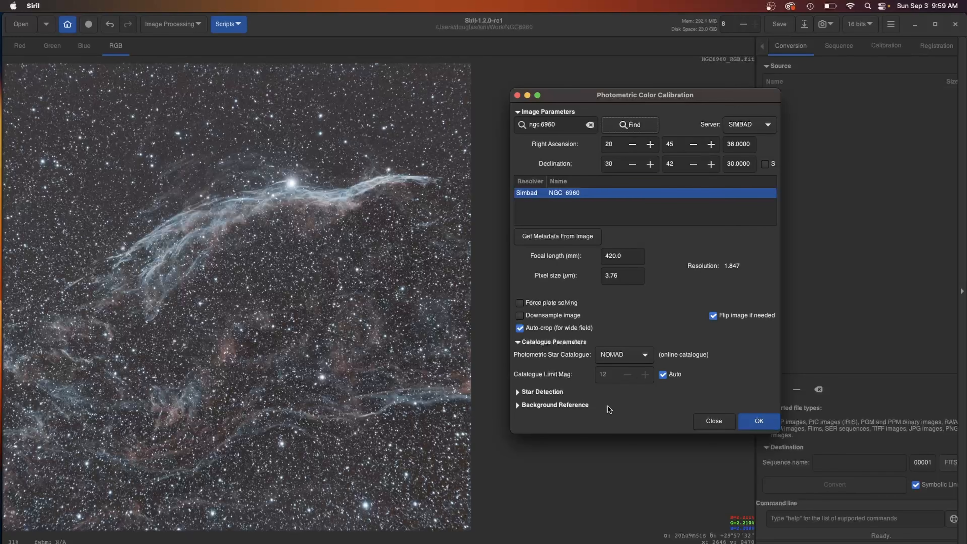
pyautogui.click(759, 421)
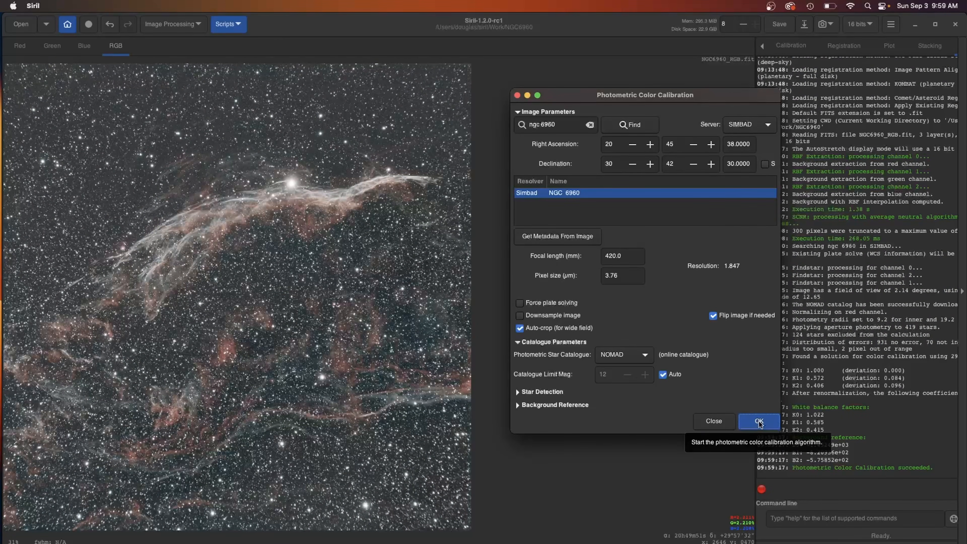
pyautogui.click(708, 423)
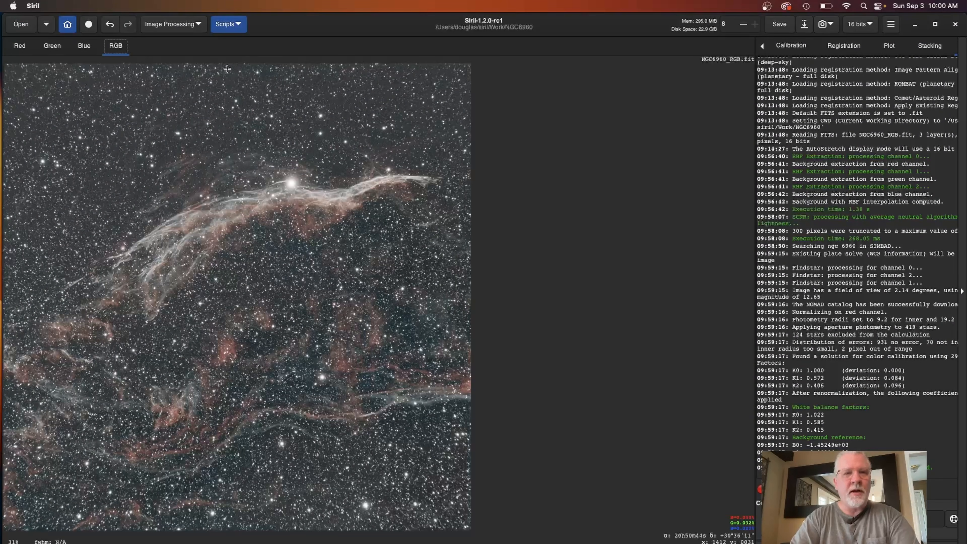
# - Open StarNet Star Removal and switch the image display mode to Linear
pyautogui.click(197, 24)
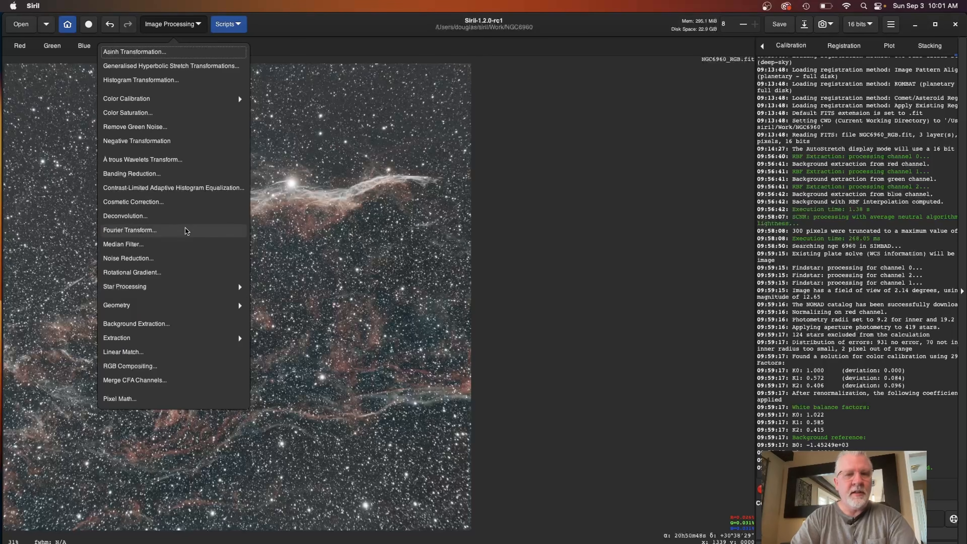
pyautogui.click(129, 288)
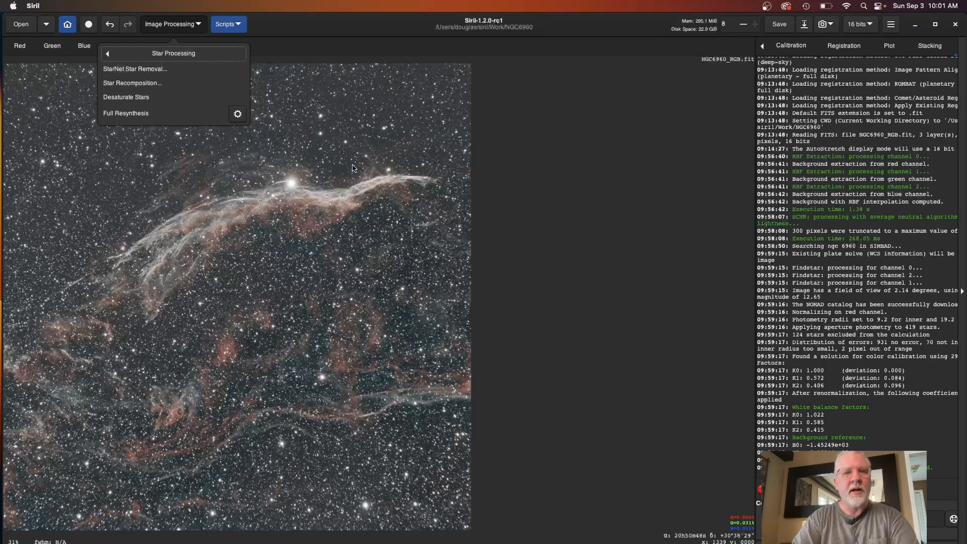
pyautogui.click(156, 68)
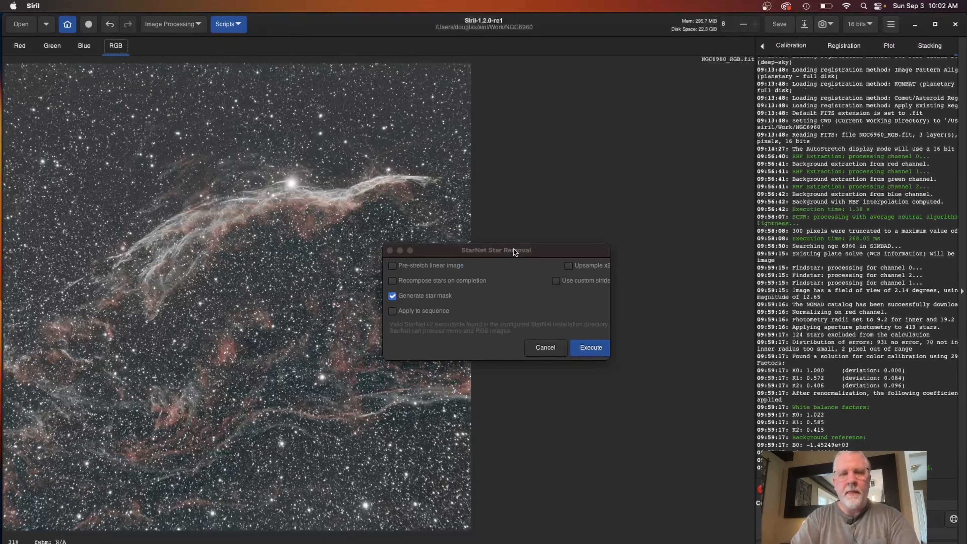
pyautogui.moveTo(515, 252); pyautogui.dragTo(658, 181)
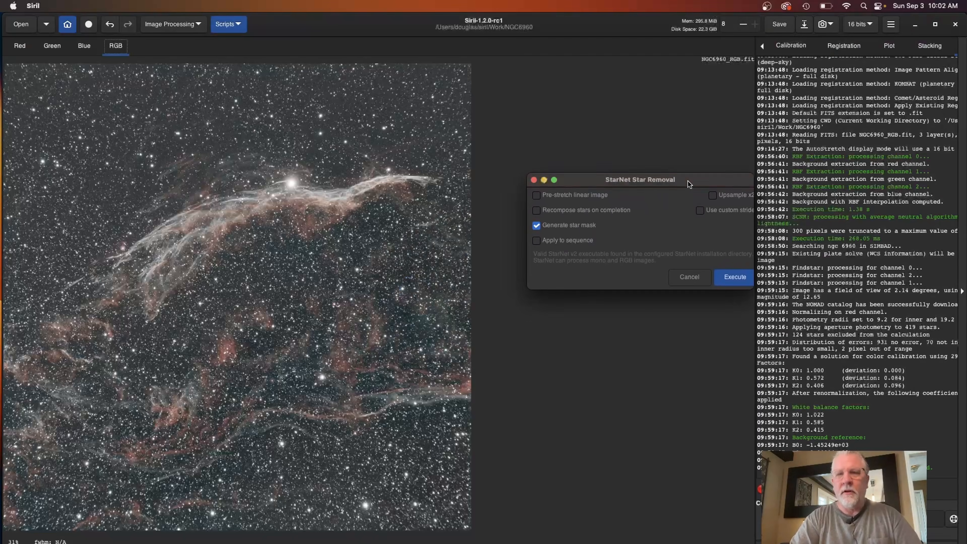
pyautogui.click(687, 199)
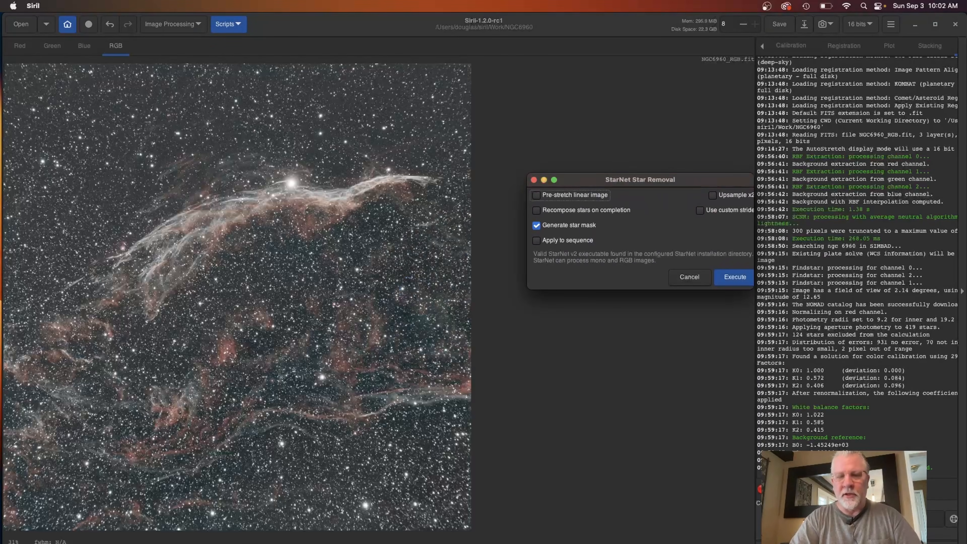
pyautogui.click(574, 540)
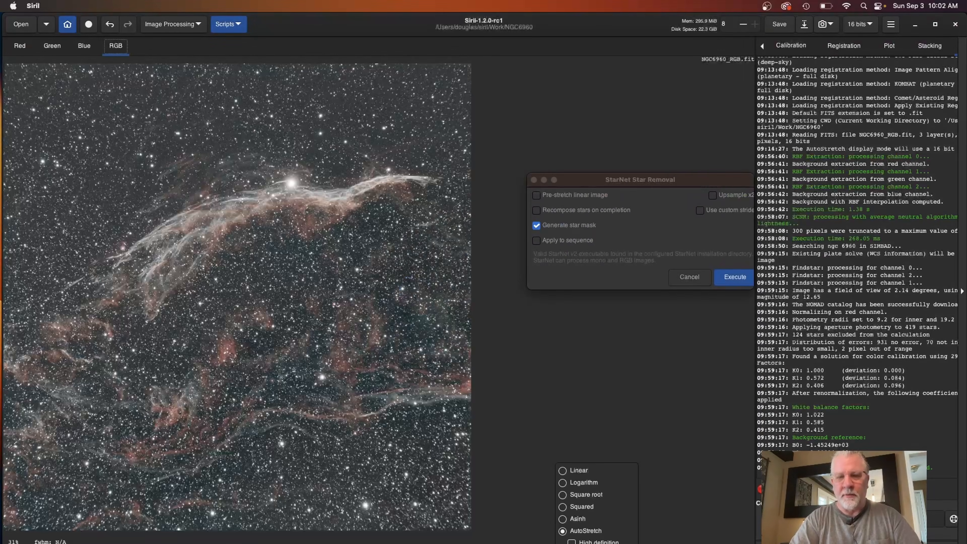
pyautogui.click(574, 473)
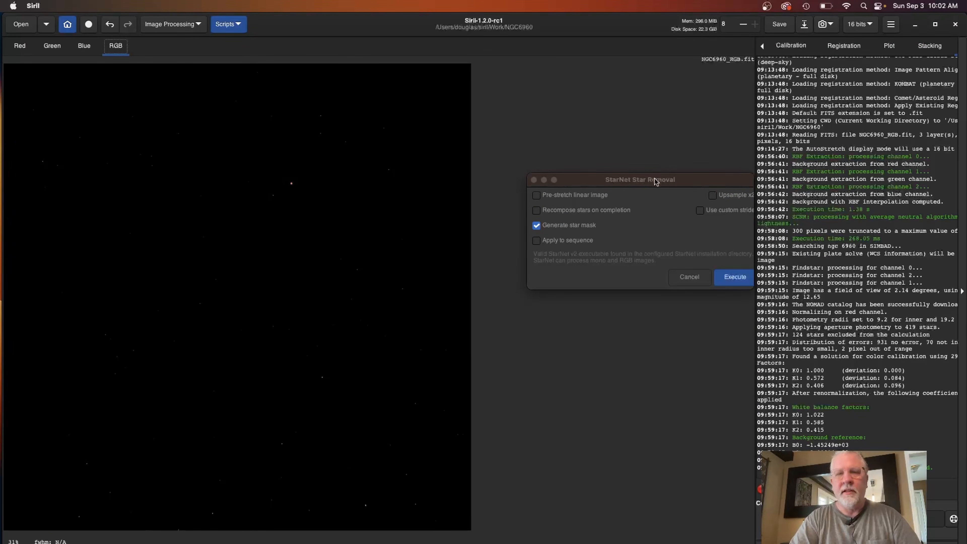
# - Run StarNet Star Removal with the linear image pre-stretched and a star mask generated
pyautogui.click(536, 195)
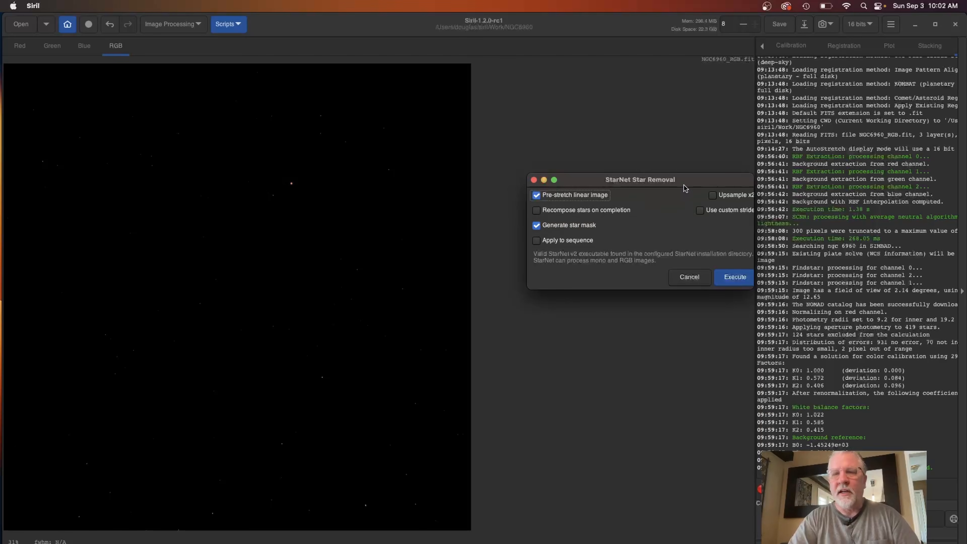
pyautogui.moveTo(685, 184); pyautogui.dragTo(676, 185)
pyautogui.click(635, 247)
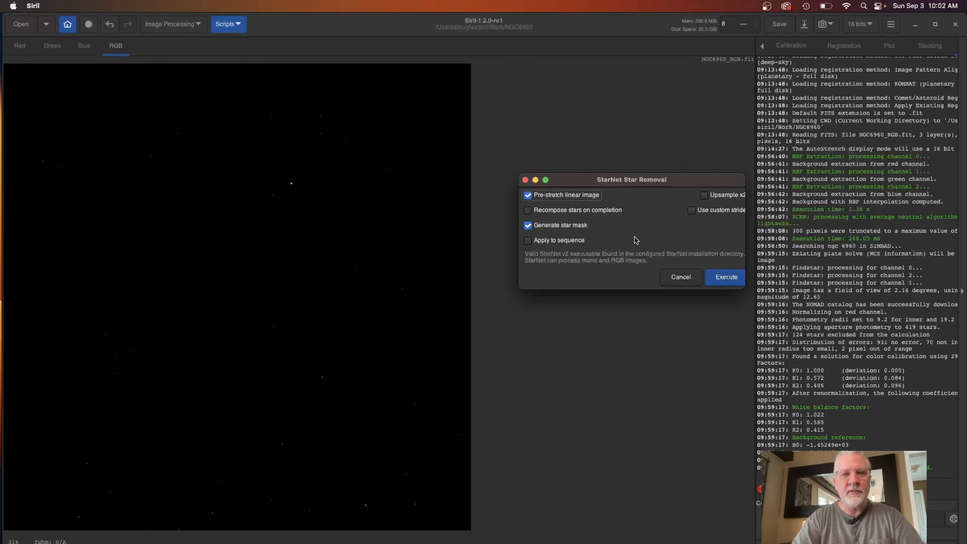
pyautogui.click(725, 277)
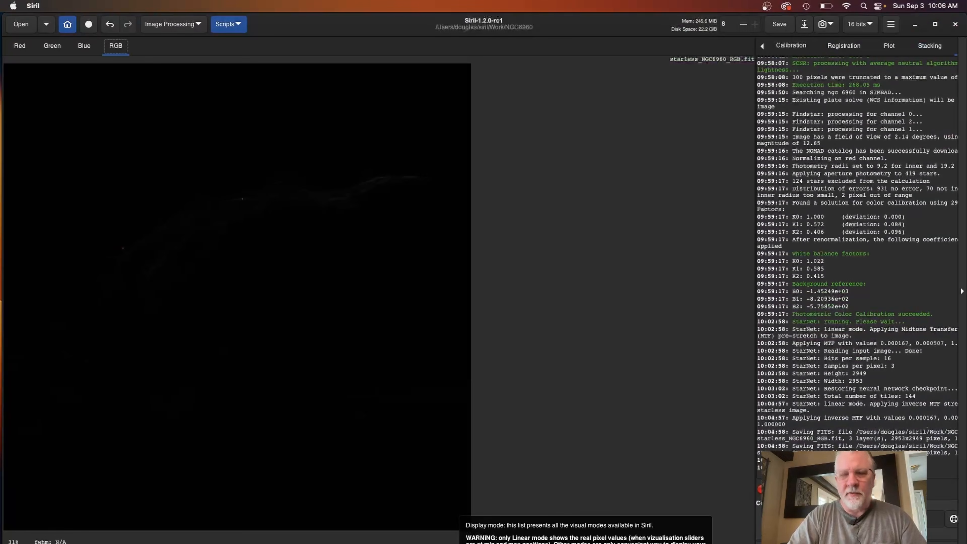
# - Inspect the starless image in AutoStretch display mode and return the display to Linear
pyautogui.click(594, 541)
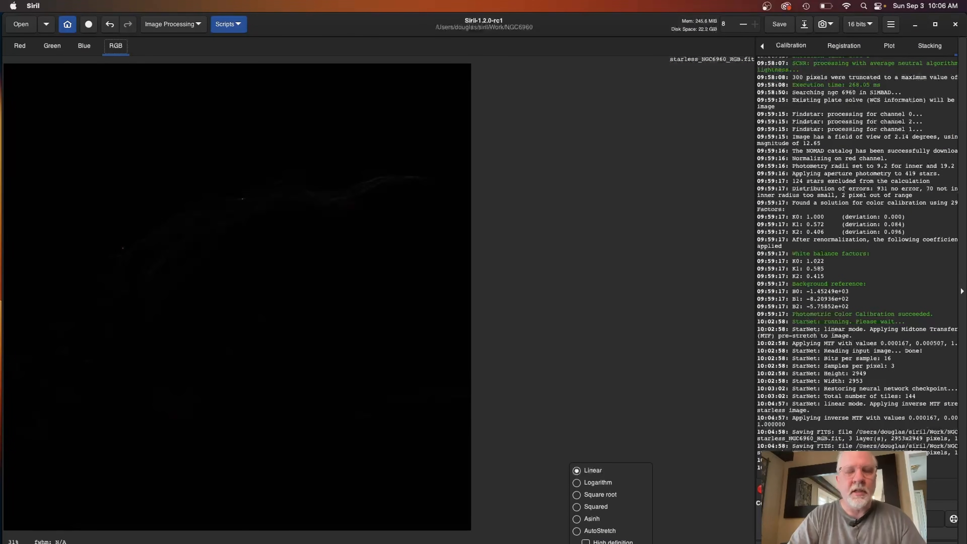
pyautogui.click(599, 330)
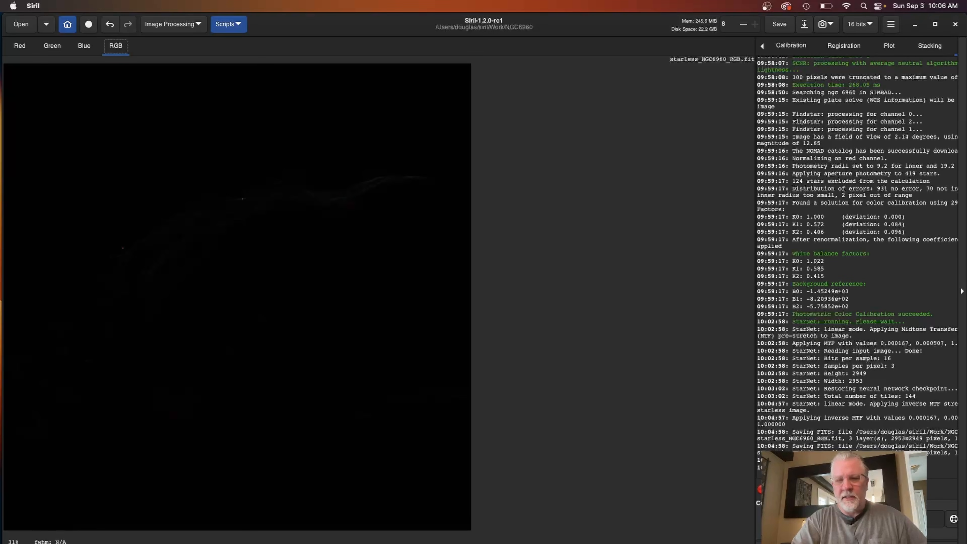
pyautogui.click(599, 531)
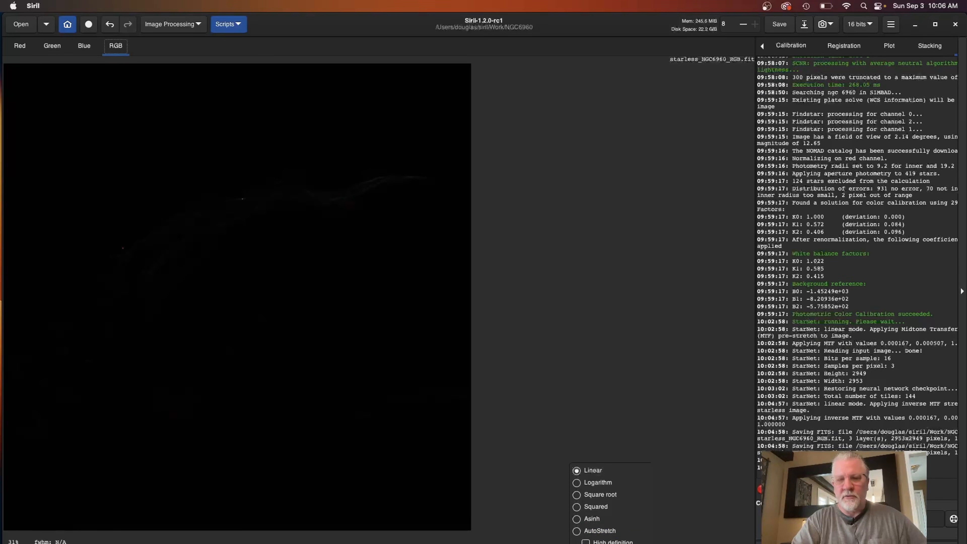
pyautogui.click(580, 535)
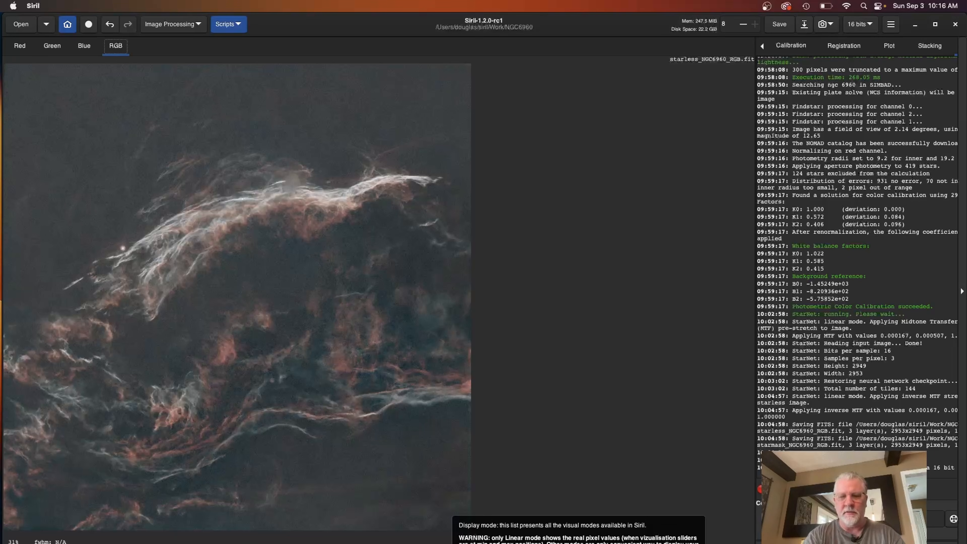
pyautogui.click(578, 543)
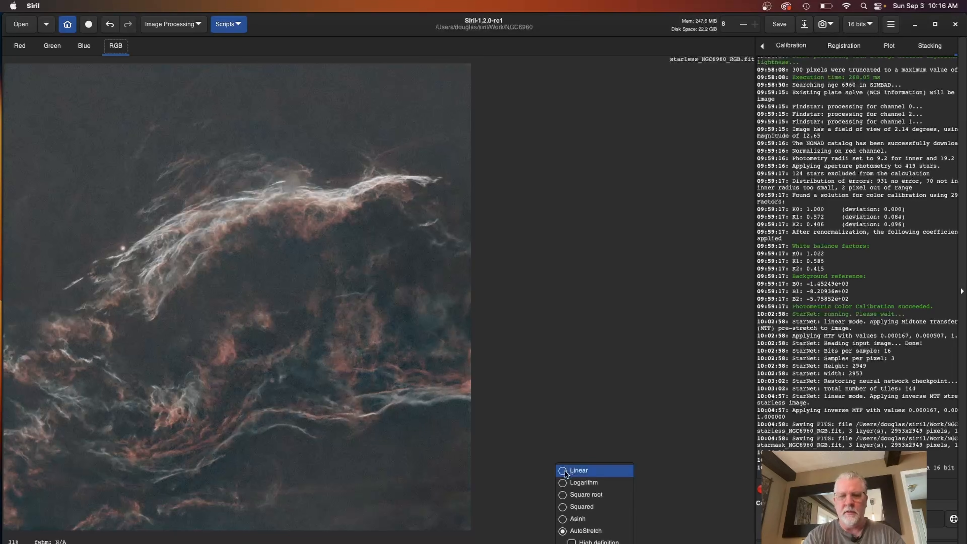
pyautogui.click(565, 471)
# - Apply an Asinh Transformation with stretch factor 301.7 to the starless image, then undo and redo it to compare before and after
pyautogui.click(198, 24)
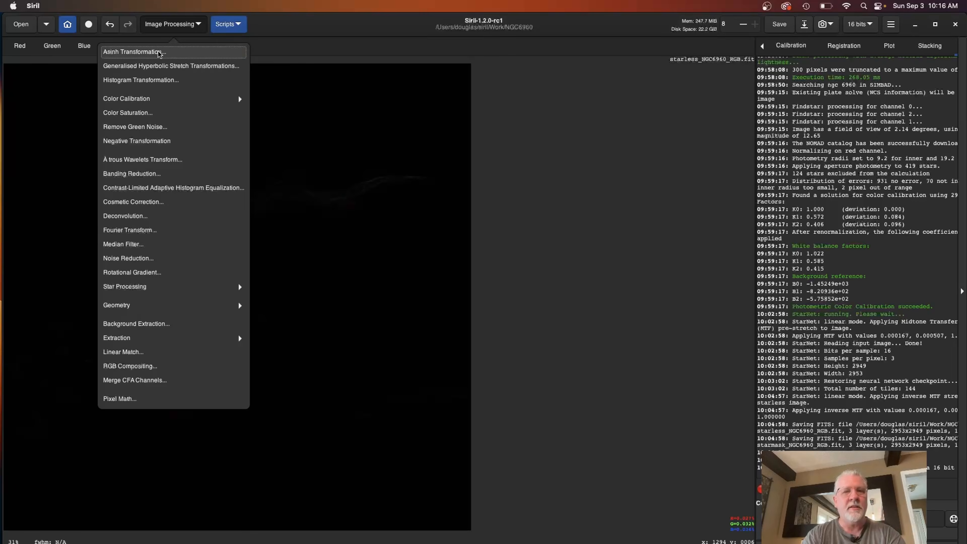
pyautogui.click(164, 54)
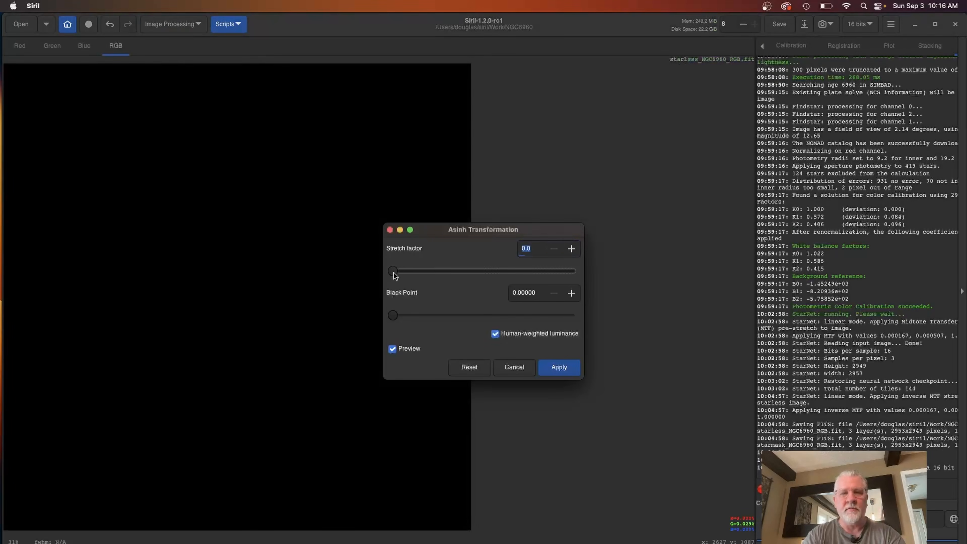
pyautogui.moveTo(394, 272); pyautogui.dragTo(419, 275)
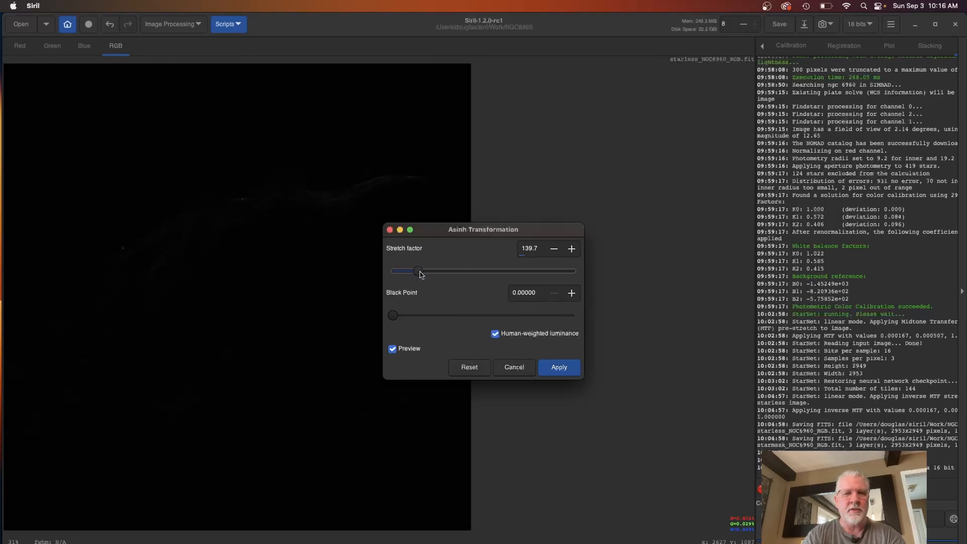
pyautogui.moveTo(443, 232); pyautogui.dragTo(570, 231)
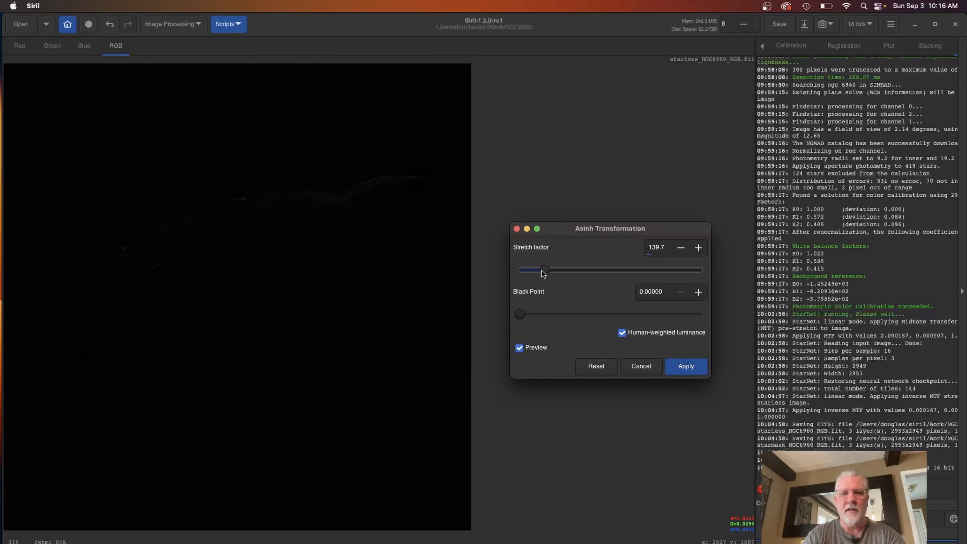
pyautogui.moveTo(544, 273); pyautogui.dragTo(576, 271)
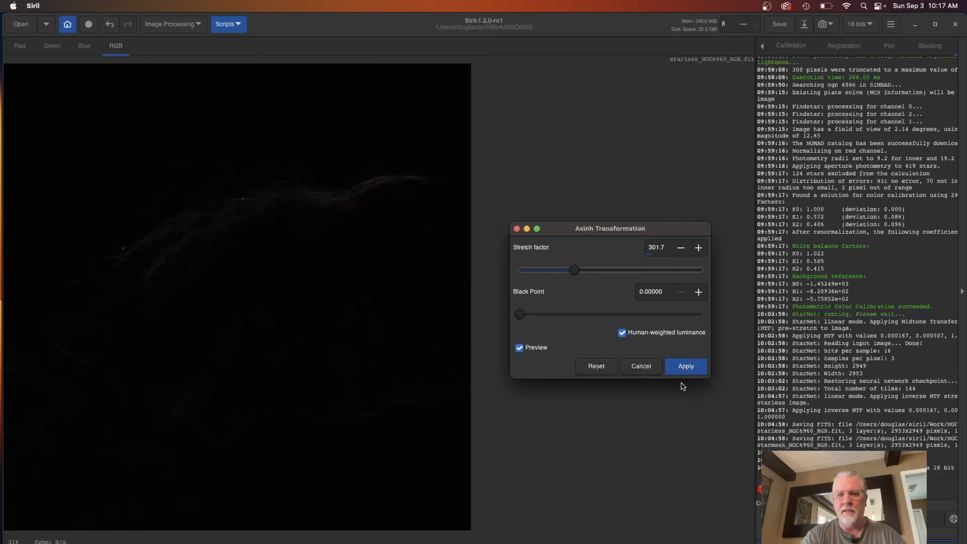
pyautogui.click(685, 366)
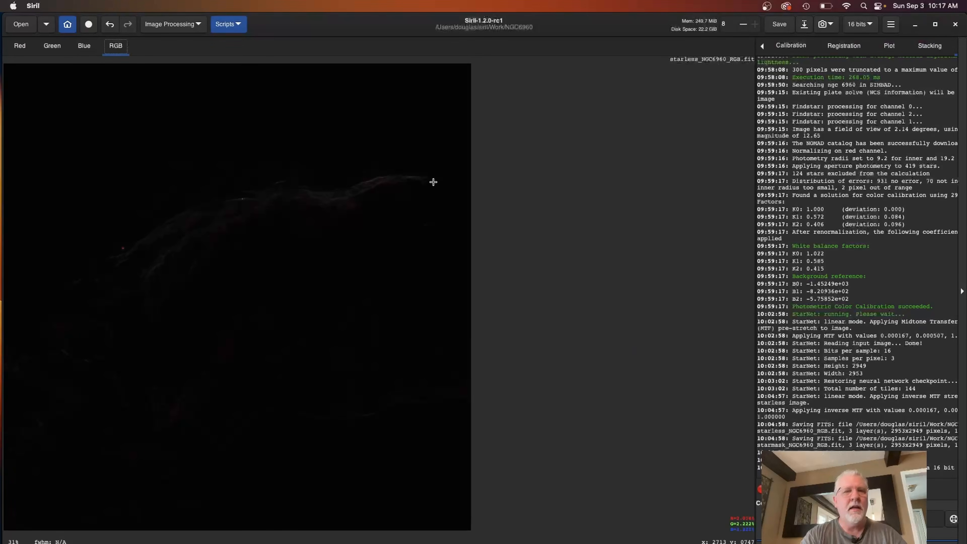
pyautogui.click(111, 25)
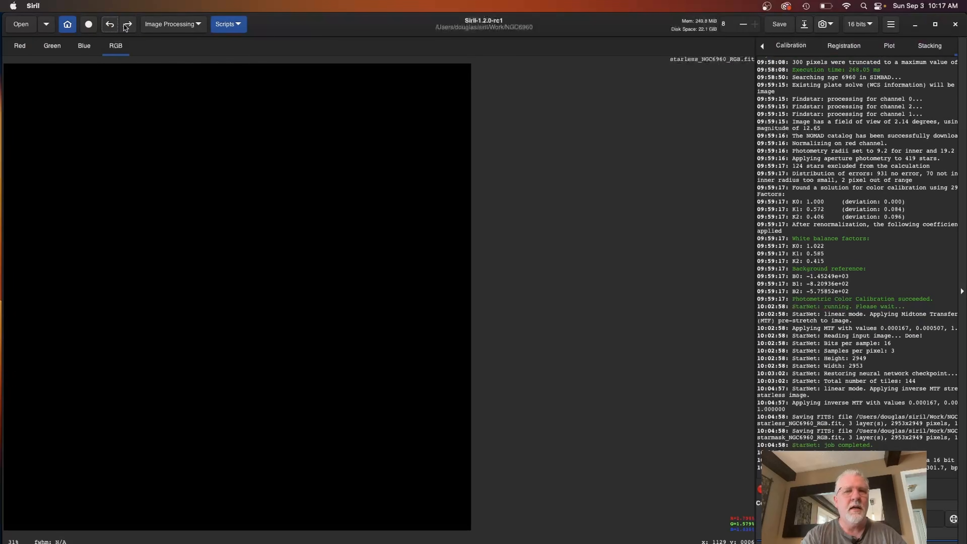
# - Start a Generalised Hyperbolic Stretch Transformation on the starless image
pyautogui.click(199, 25)
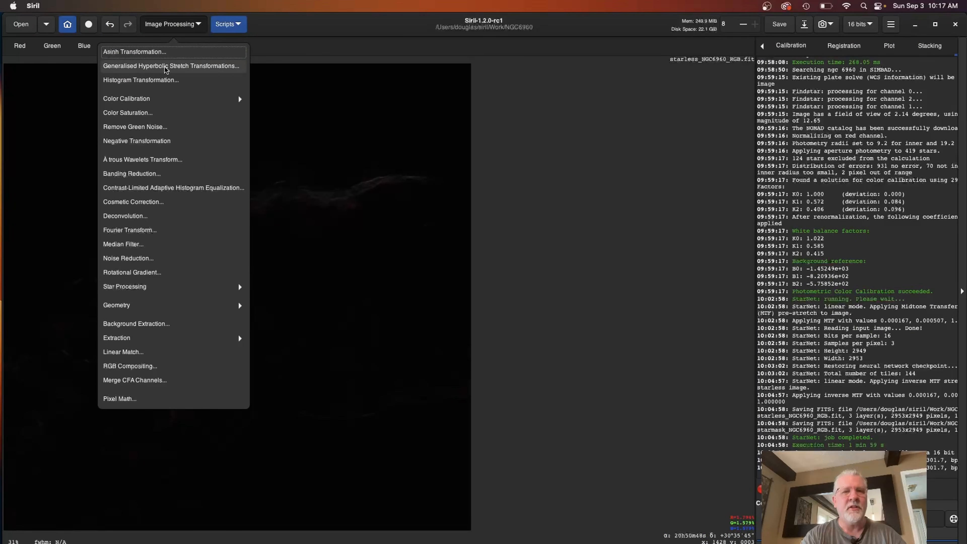
# - Start a Generalised Hyperbolic Stretch on the starless image and set the symmetry point to 0.01282 at the histogram peak, with horizontal zoom 2
pyautogui.click(171, 67)
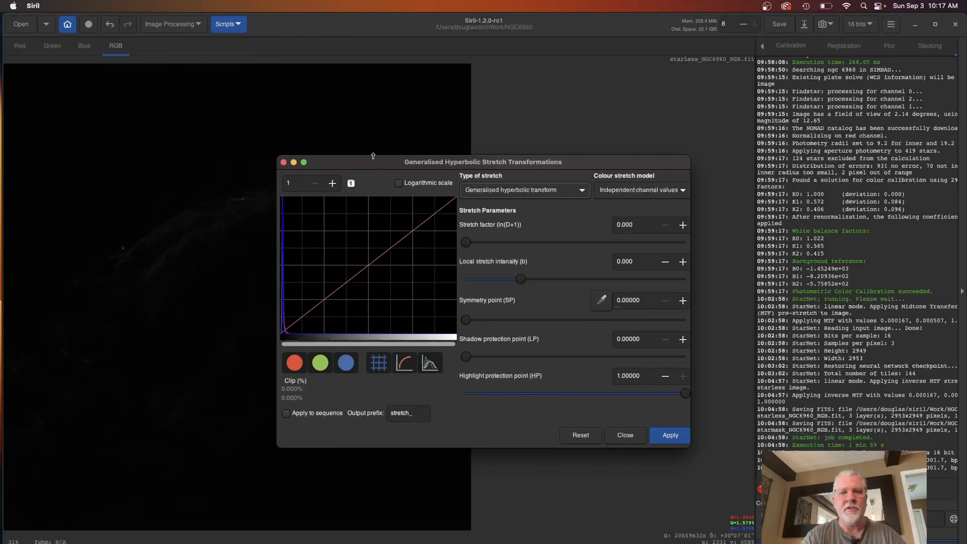
pyautogui.moveTo(374, 163); pyautogui.dragTo(613, 129)
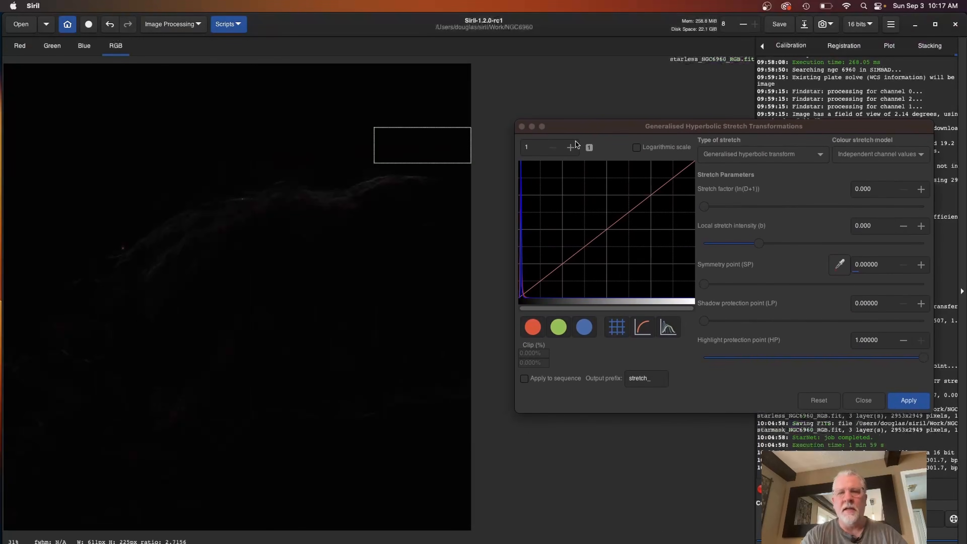
pyautogui.click(571, 147)
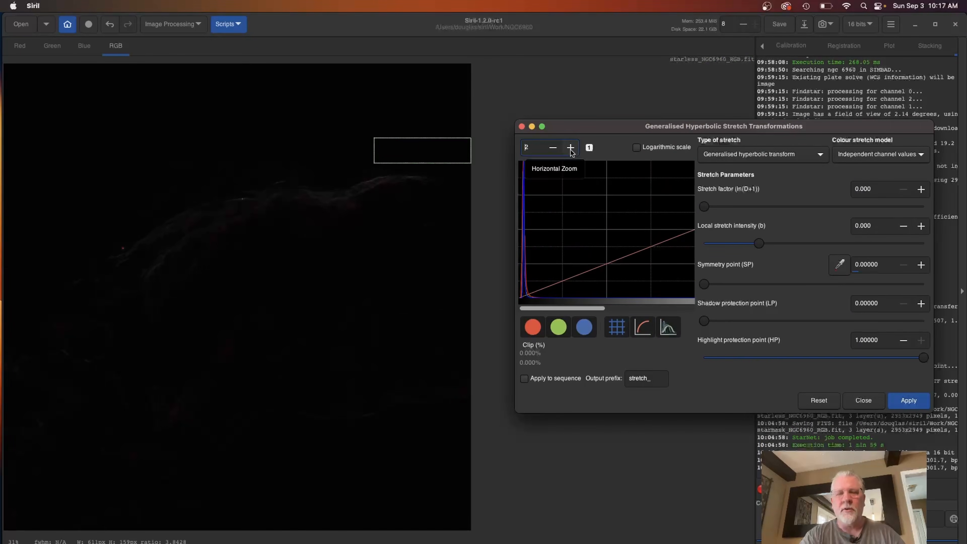
pyautogui.click(523, 170)
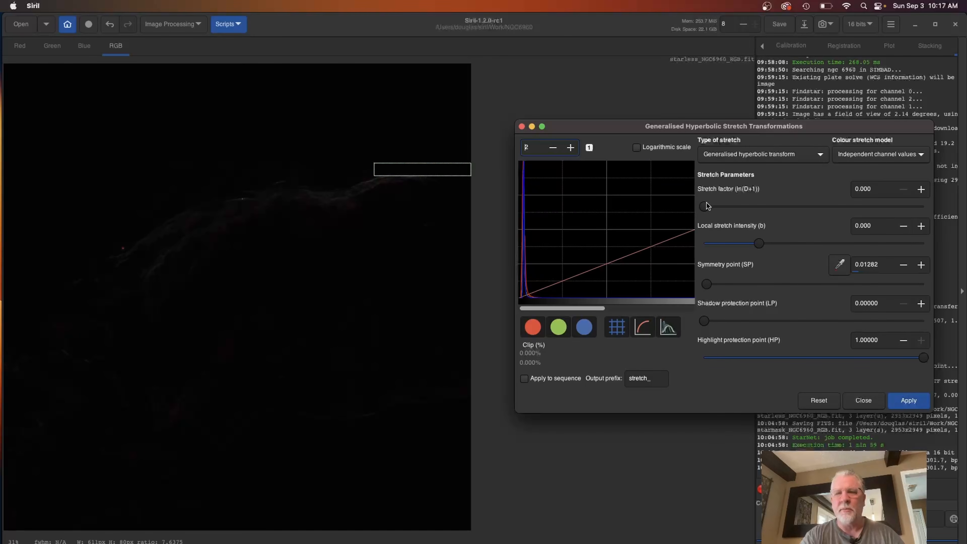
# - Apply the generalised hyperbolic transform to the starless image with a stretch factor of 2.995
pyautogui.moveTo(704, 208); pyautogui.dragTo(762, 206)
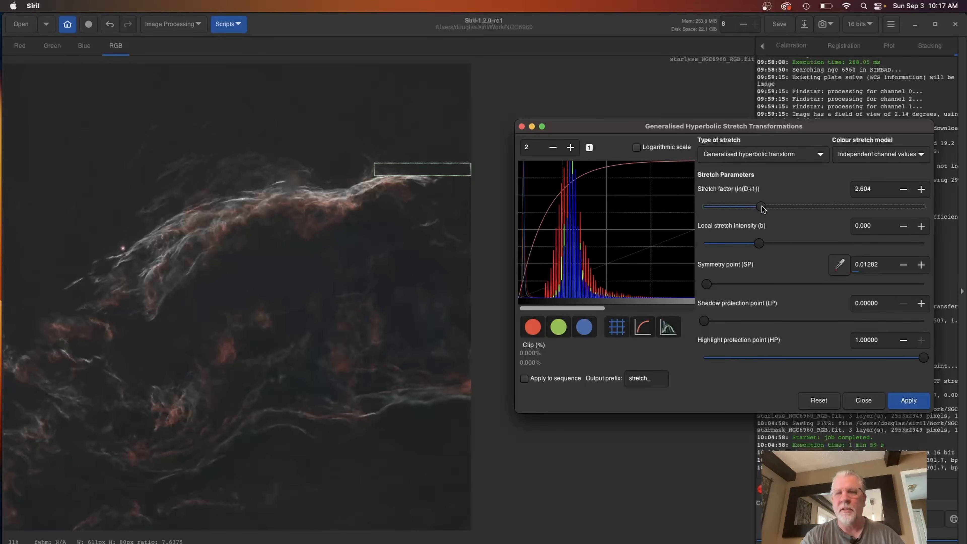
pyautogui.moveTo(762, 208); pyautogui.dragTo(770, 209)
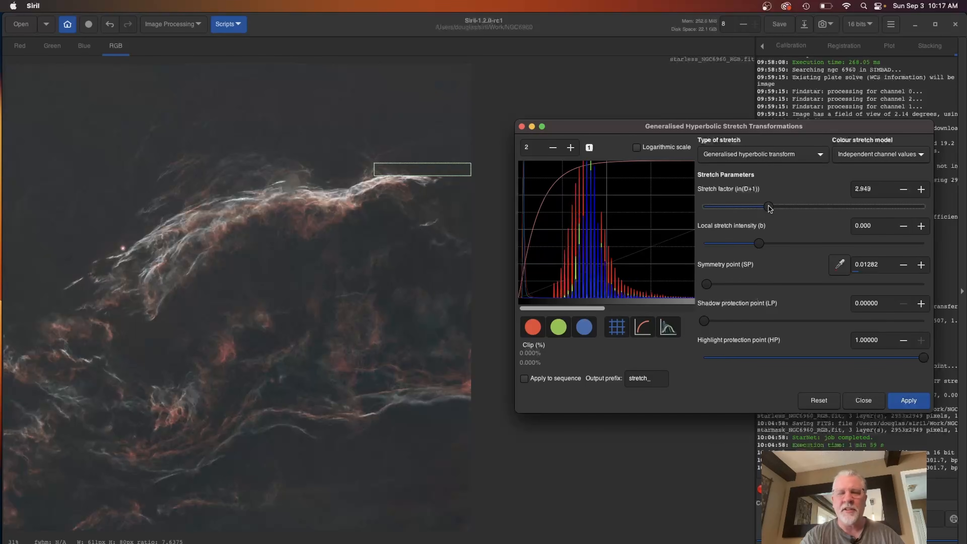
pyautogui.moveTo(769, 208); pyautogui.dragTo(772, 208)
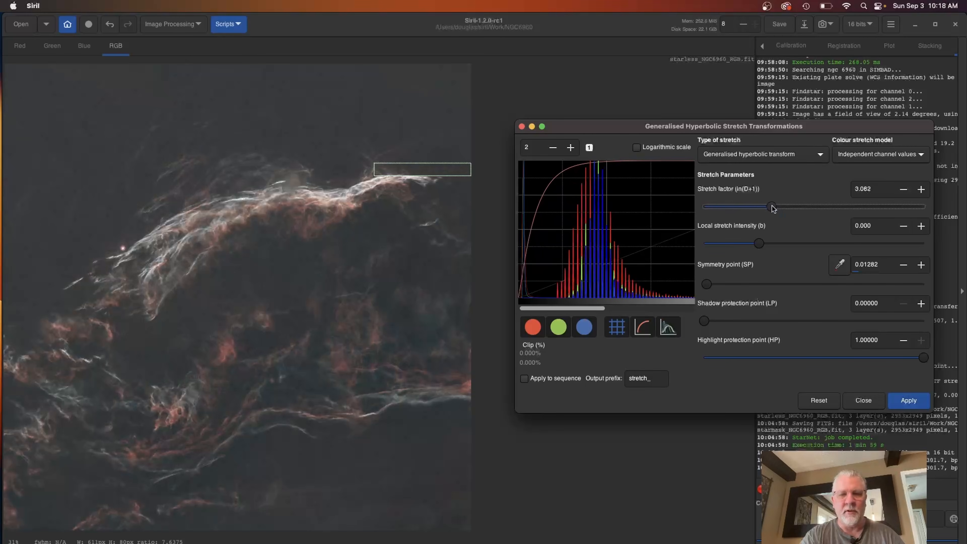
pyautogui.moveTo(772, 208); pyautogui.dragTo(771, 208)
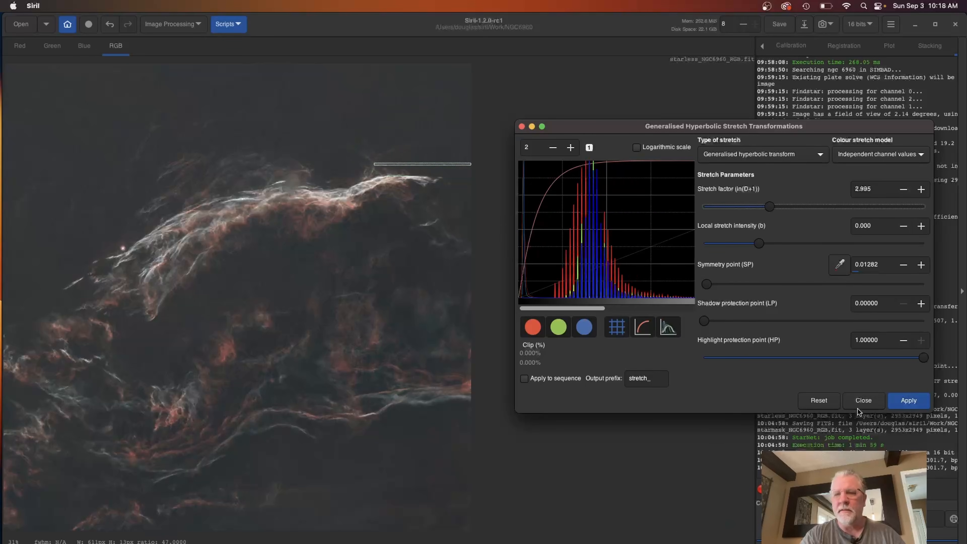
pyautogui.click(908, 402)
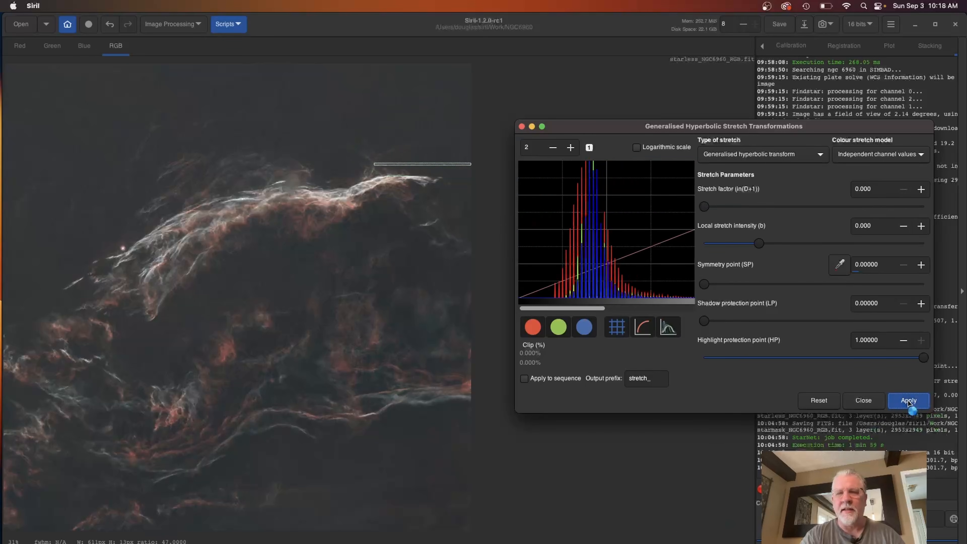
# - Apply a Linear stretch (BP shift) with a black point of 0.10389 to darken the background
pyautogui.click(745, 153)
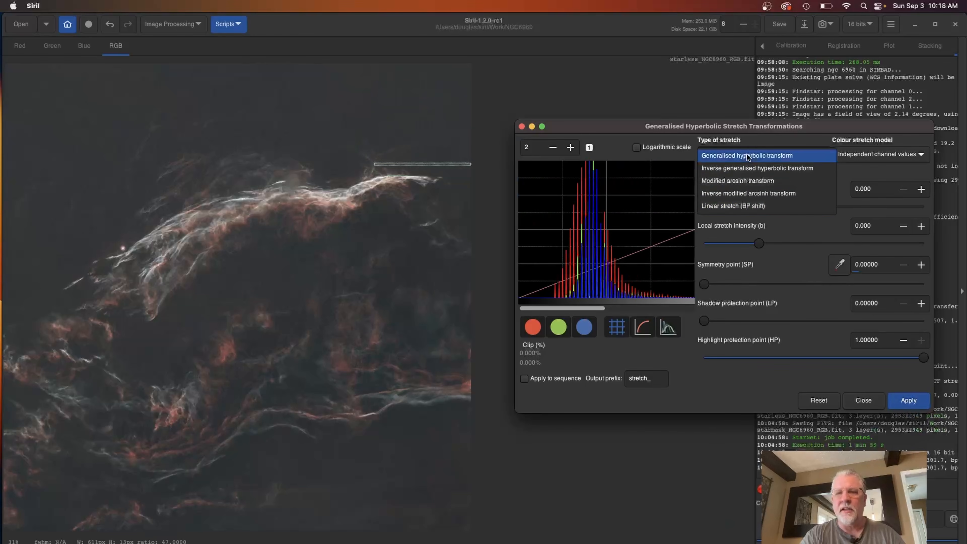
pyautogui.click(749, 208)
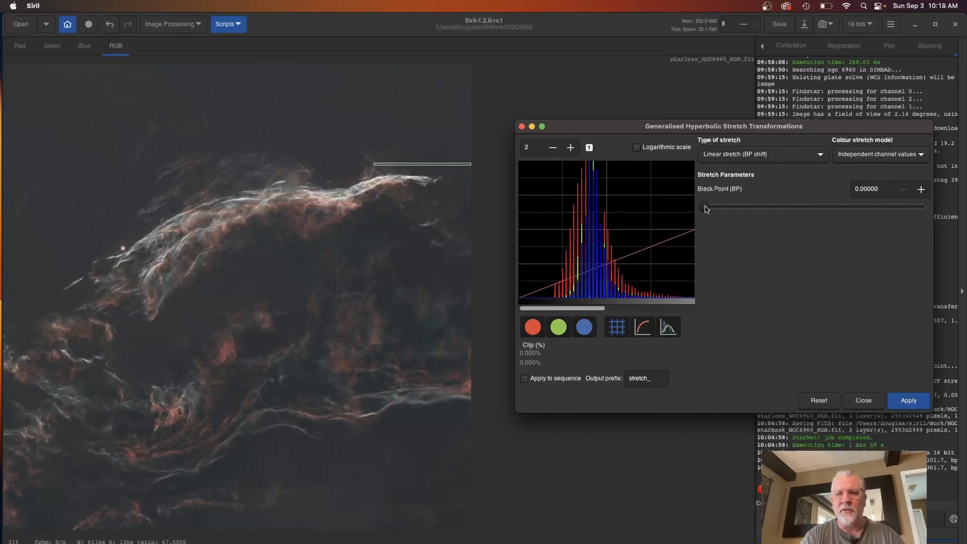
pyautogui.moveTo(535, 359); pyautogui.dragTo(521, 360)
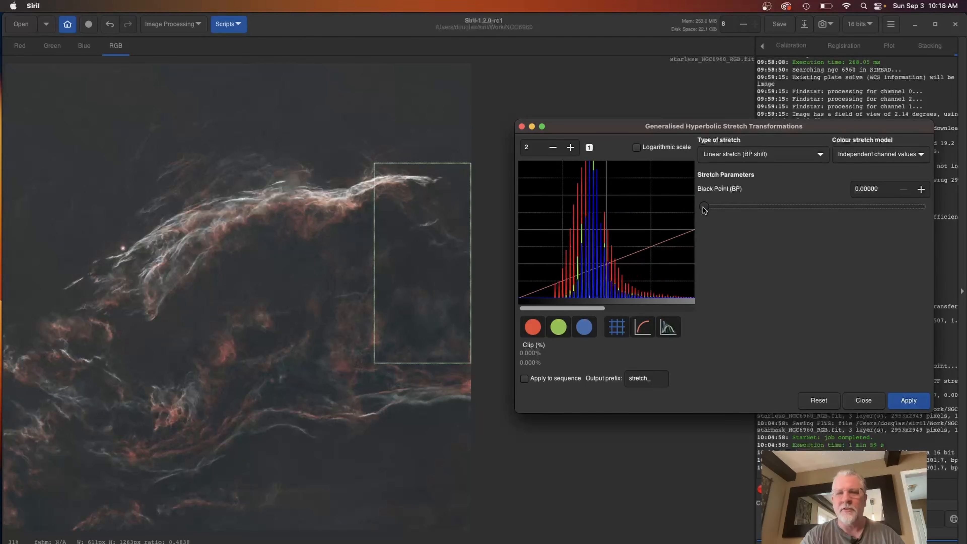
pyautogui.moveTo(702, 208); pyautogui.dragTo(727, 208)
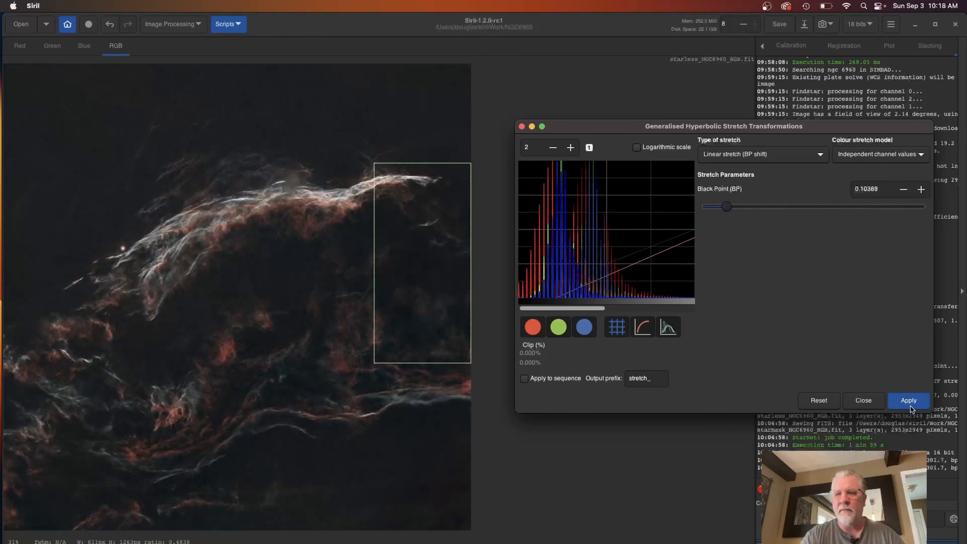
pyautogui.click(909, 402)
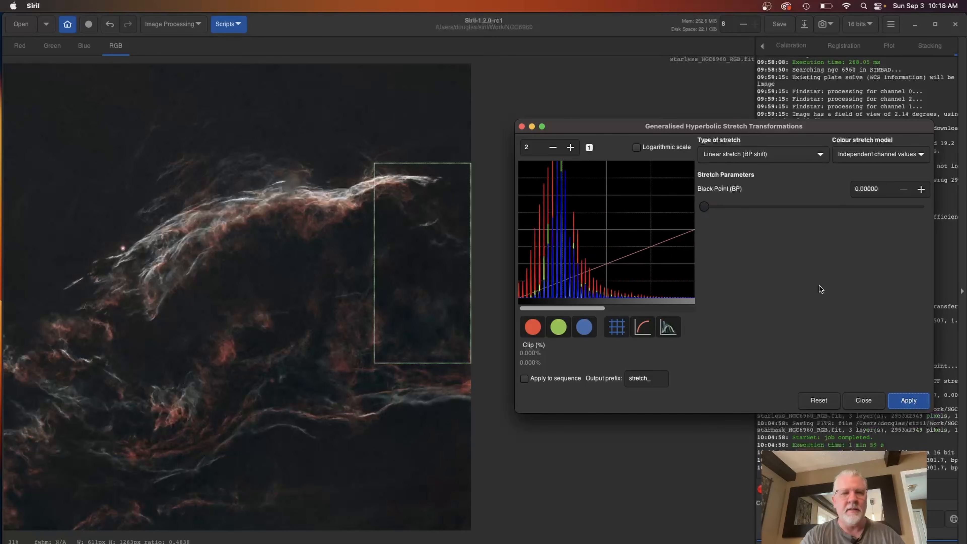
# - Switch back to the generalised hyperbolic transform and apply a second stretch with a stretch factor of 0.668
pyautogui.click(766, 154)
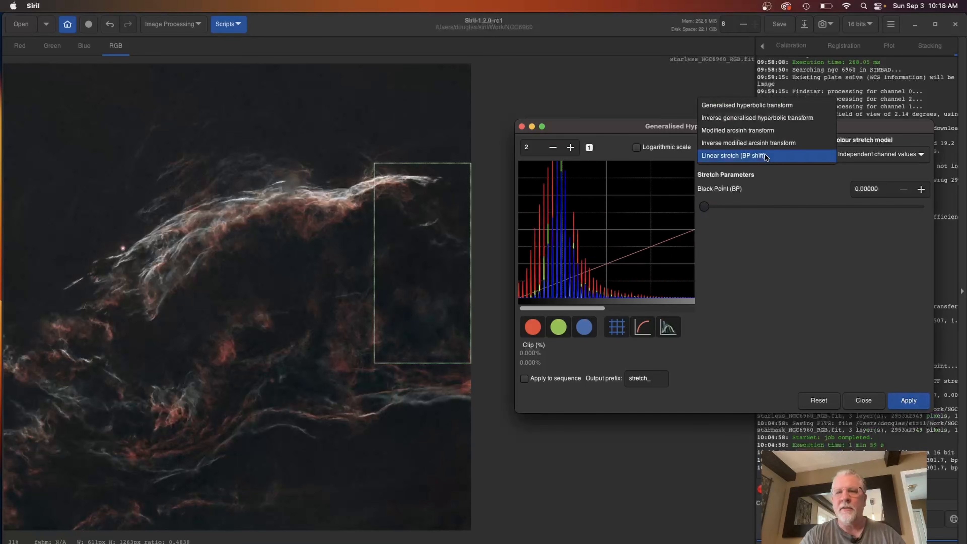
pyautogui.click(745, 106)
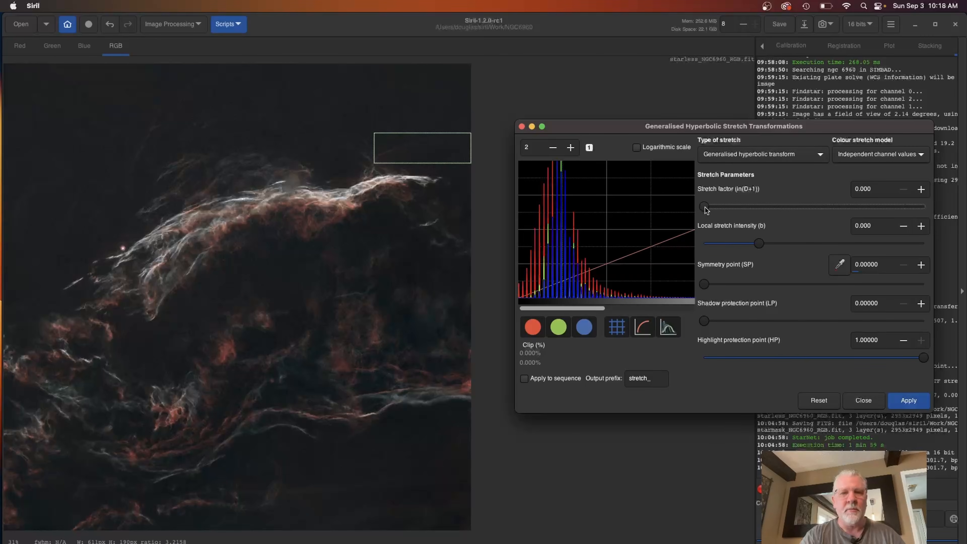
pyautogui.moveTo(704, 209)
pyautogui.mouseDown()
pyautogui.moveTo(729, 203)
pyautogui.moveTo(710, 210)
pyautogui.moveTo(722, 213)
pyautogui.mouseUp()
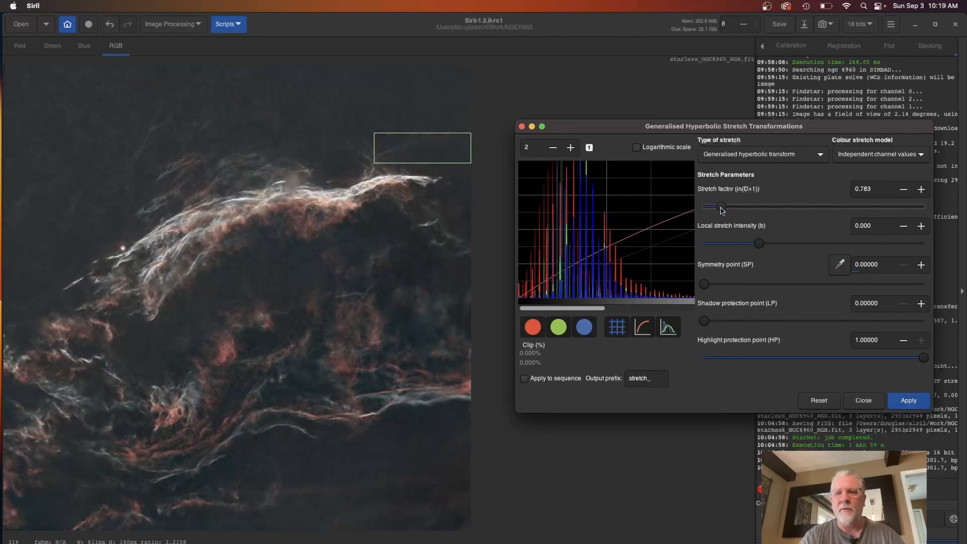
pyautogui.moveTo(721, 208); pyautogui.dragTo(717, 207)
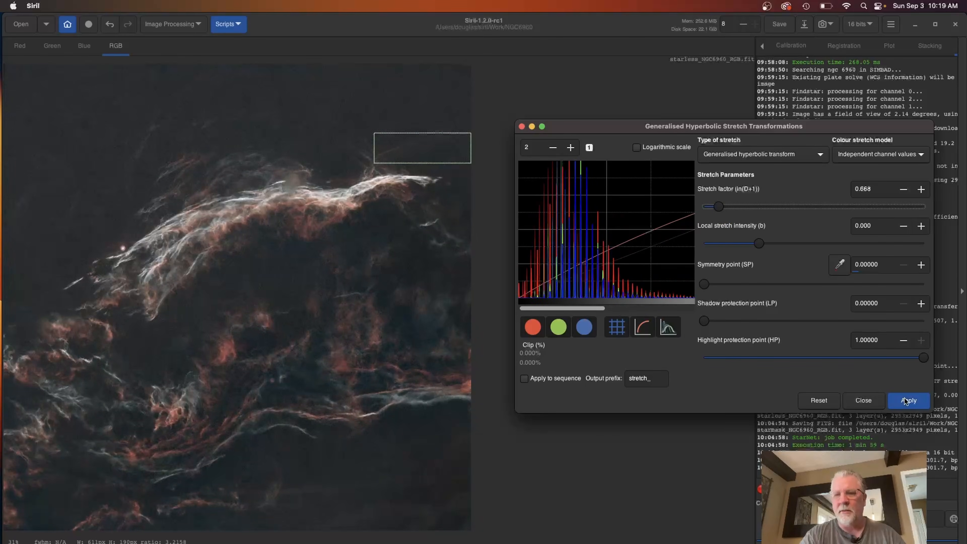
pyautogui.click(905, 400)
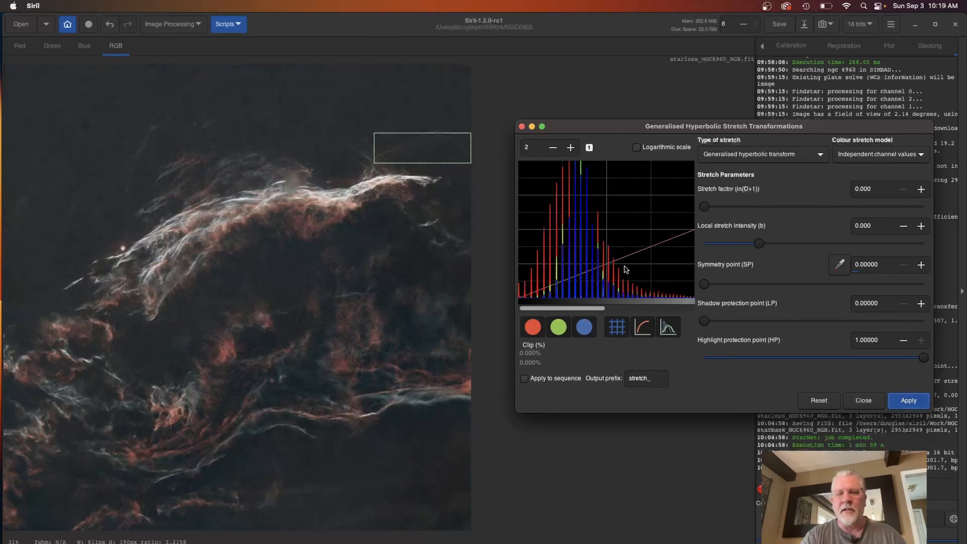
# - Return the histogram to zoom 1 and restrict the stretch to the red channel by excluding green and blue
pyautogui.click(553, 146)
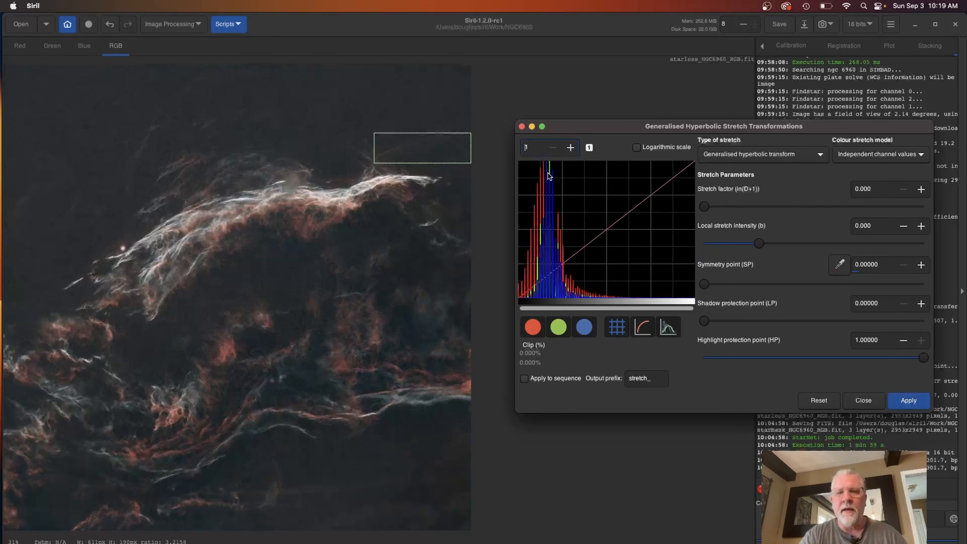
pyautogui.click(533, 328)
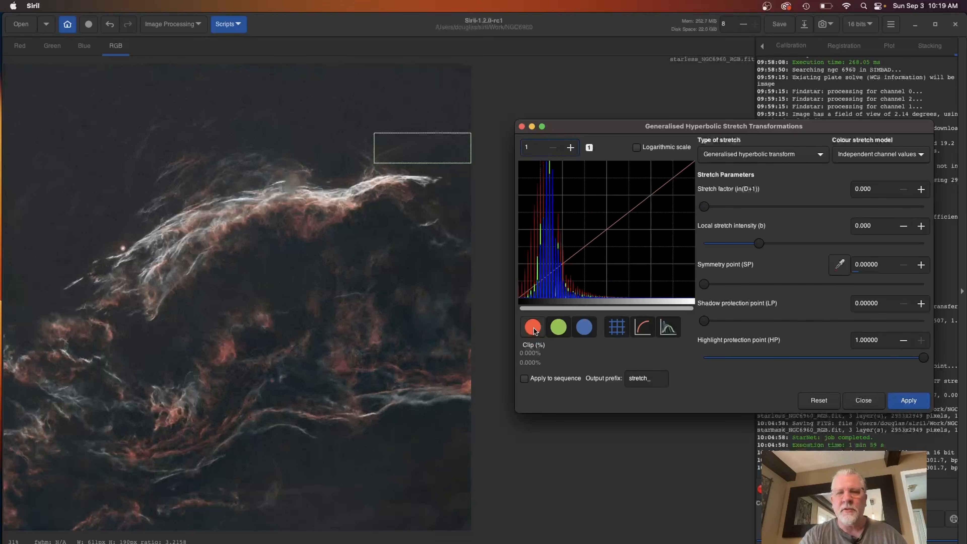
pyautogui.click(534, 330)
pyautogui.click(555, 327)
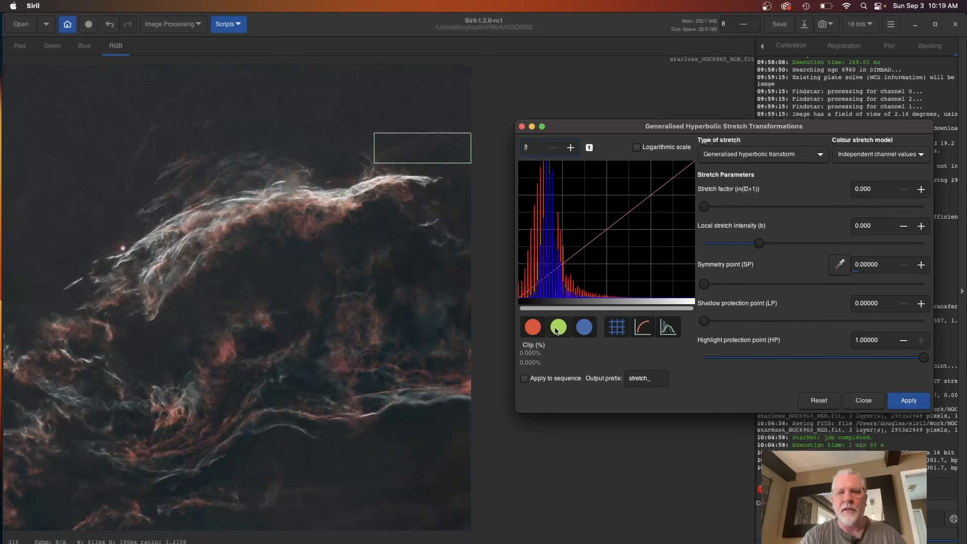
pyautogui.click(555, 327)
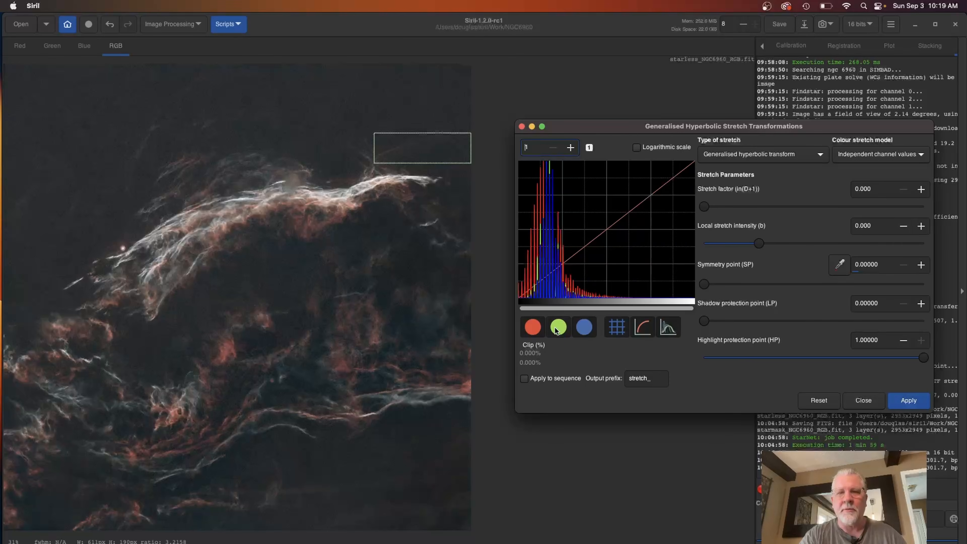
pyautogui.click(579, 327)
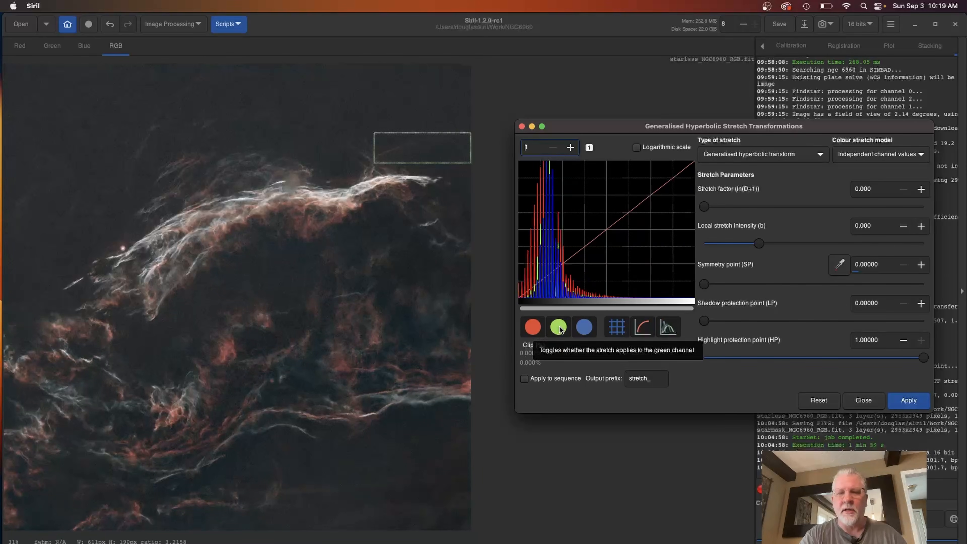
pyautogui.click(584, 327)
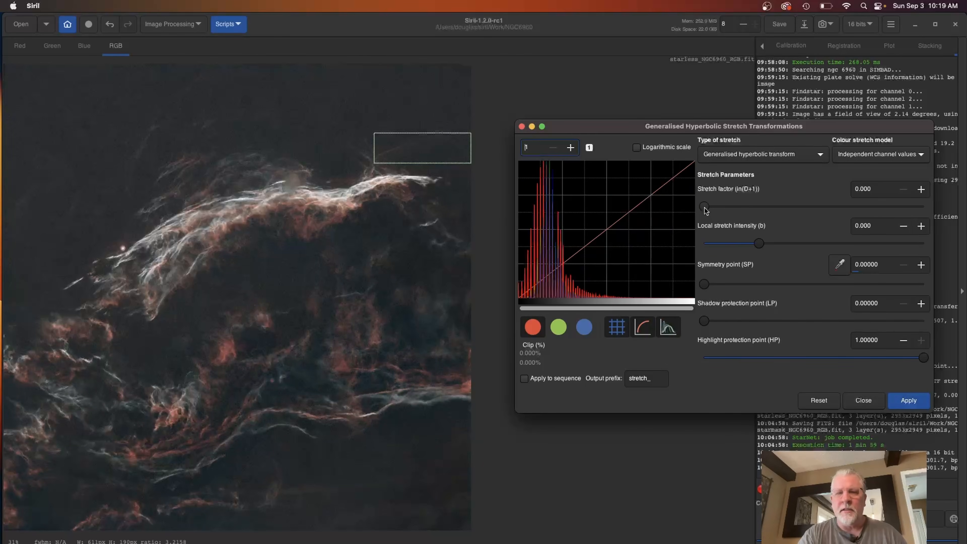
# - Apply the stretch to the red channel only with a stretch factor of 0.369
pyautogui.moveTo(704, 208); pyautogui.dragTo(728, 206)
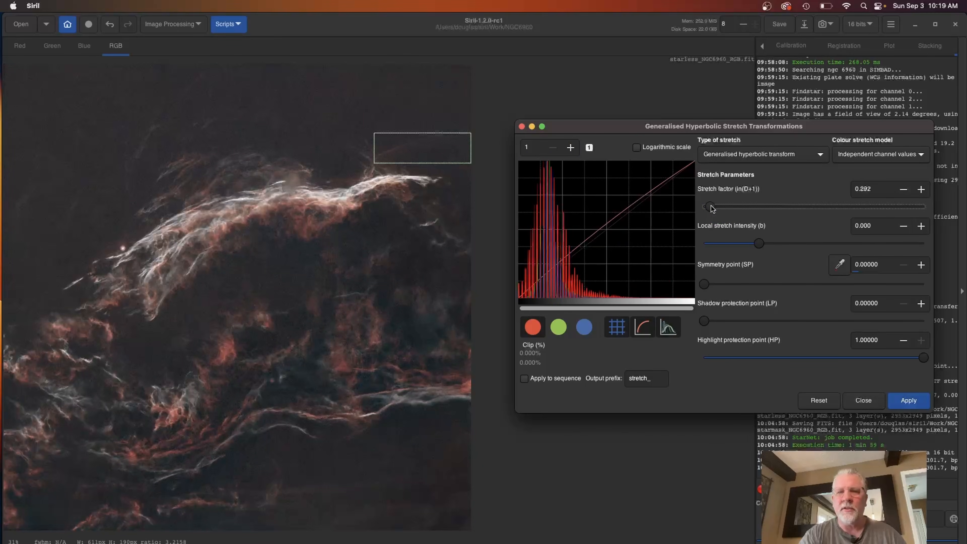
pyautogui.moveTo(710, 208); pyautogui.dragTo(713, 208)
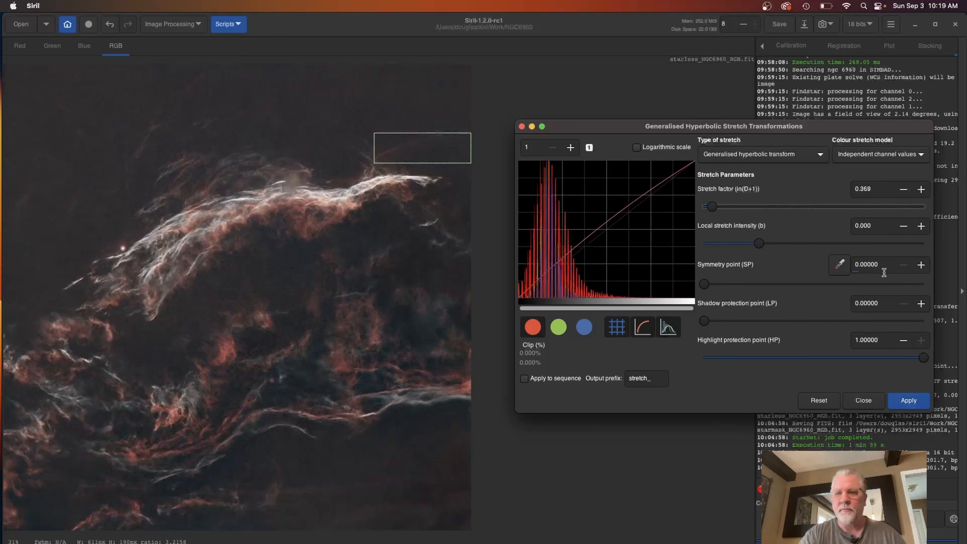
pyautogui.click(914, 401)
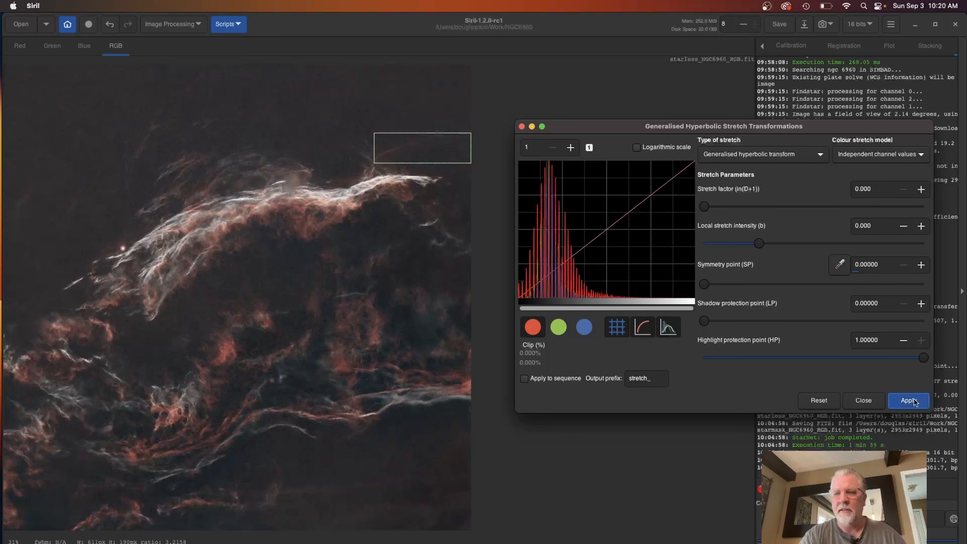
# - Include the green and blue channels in the stretch again and close the stretch dialog
pyautogui.click(558, 326)
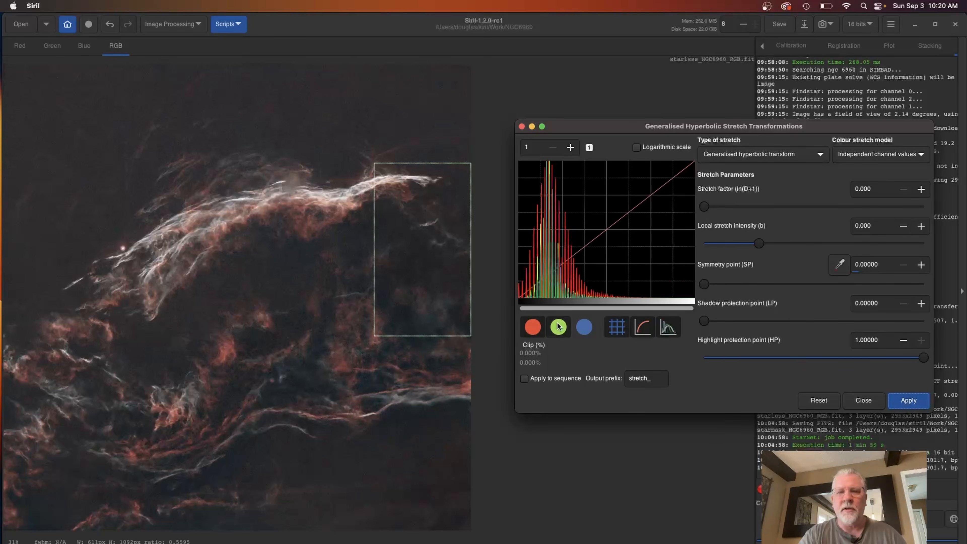
pyautogui.click(584, 326)
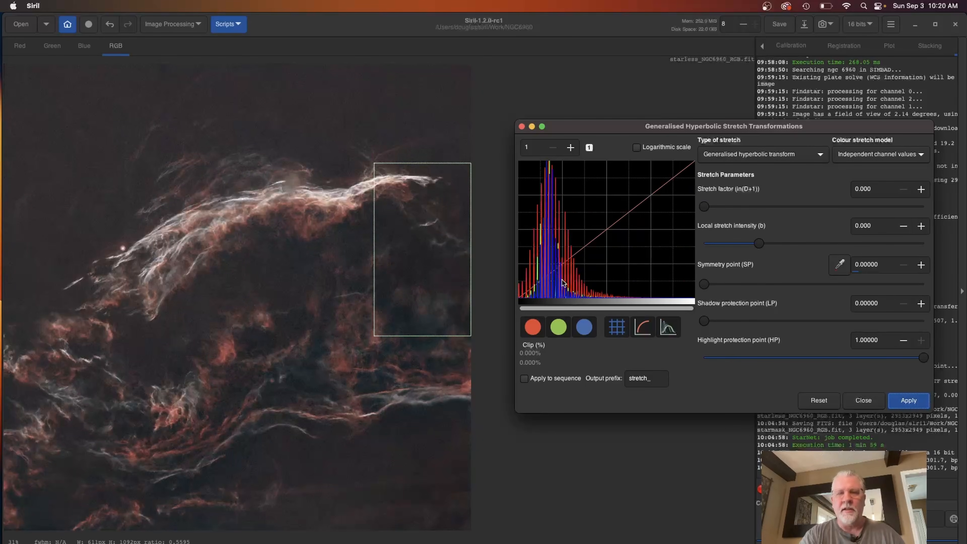
pyautogui.moveTo(319, 163); pyautogui.dragTo(374, 334)
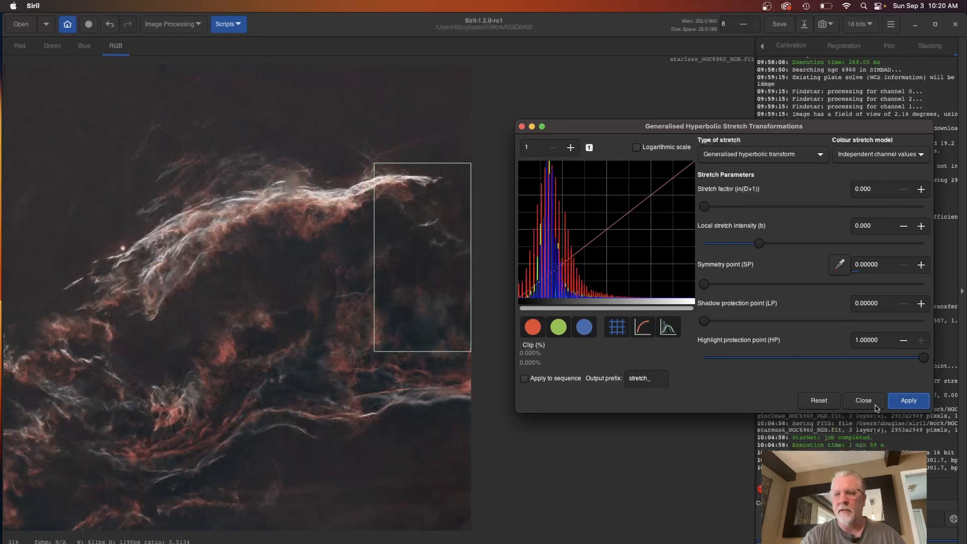
pyautogui.click(861, 404)
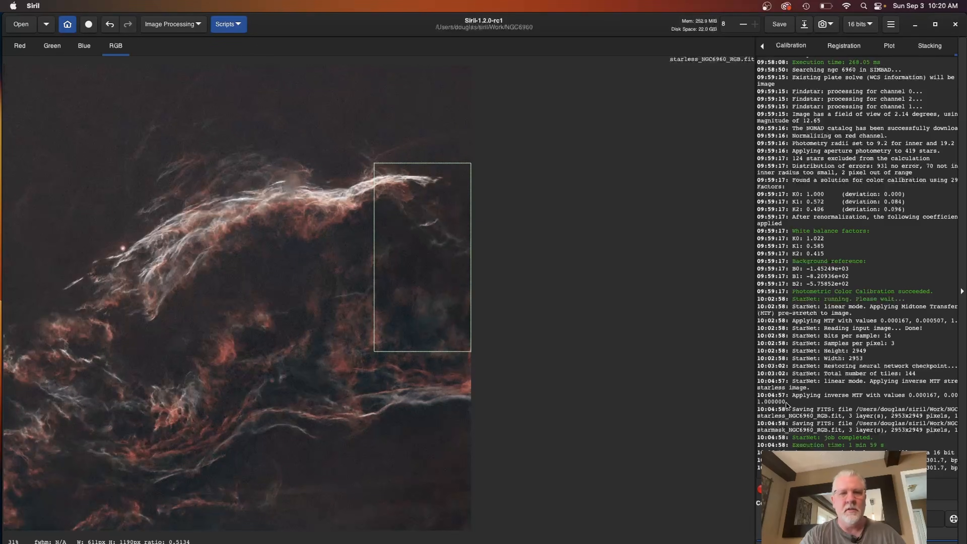
# - Clear the stray image selection and apply a color saturation amount of 1.00 to the Cyan-Blue / Blue-Magenta hue
pyautogui.moveTo(471, 350); pyautogui.dragTo(567, 143)
pyautogui.click(567, 142)
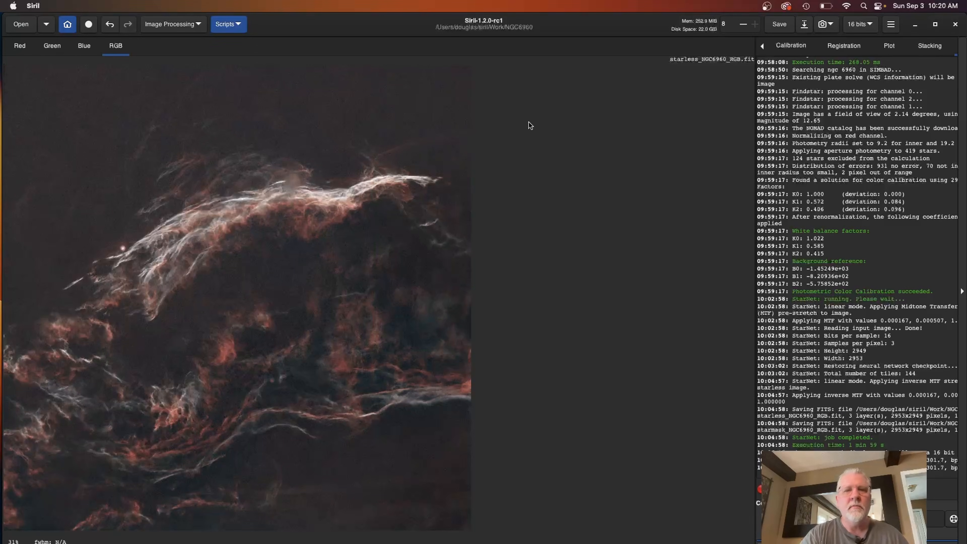
pyautogui.click(179, 24)
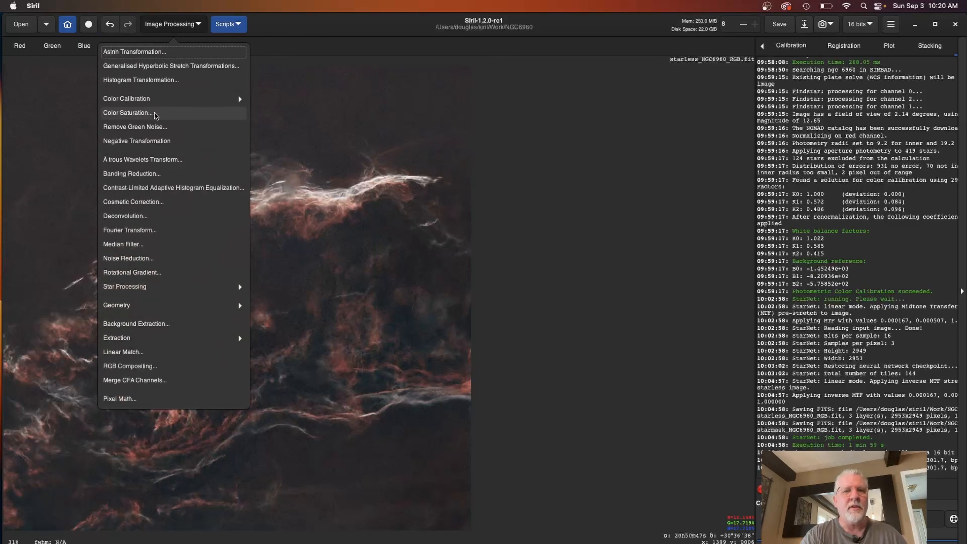
pyautogui.click(138, 113)
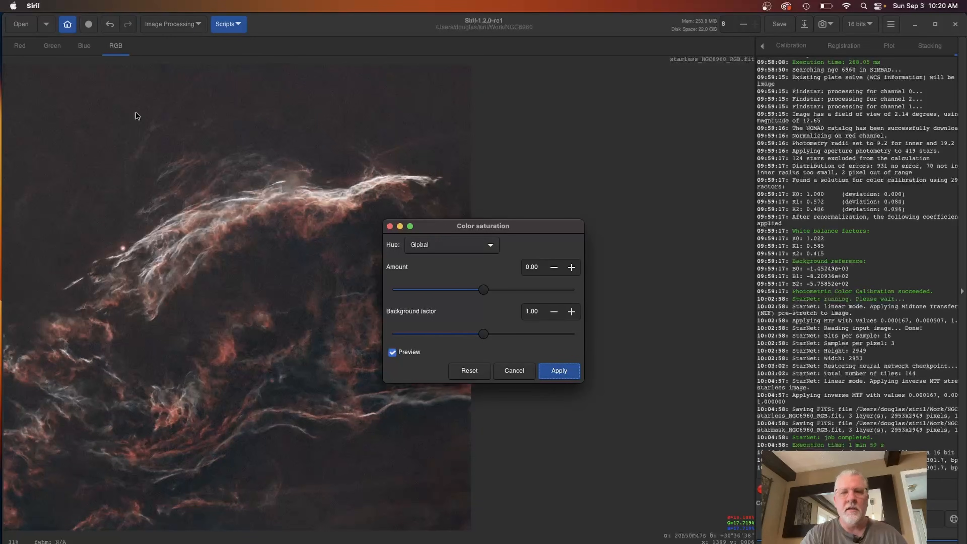
pyautogui.moveTo(452, 226); pyautogui.dragTo(649, 176)
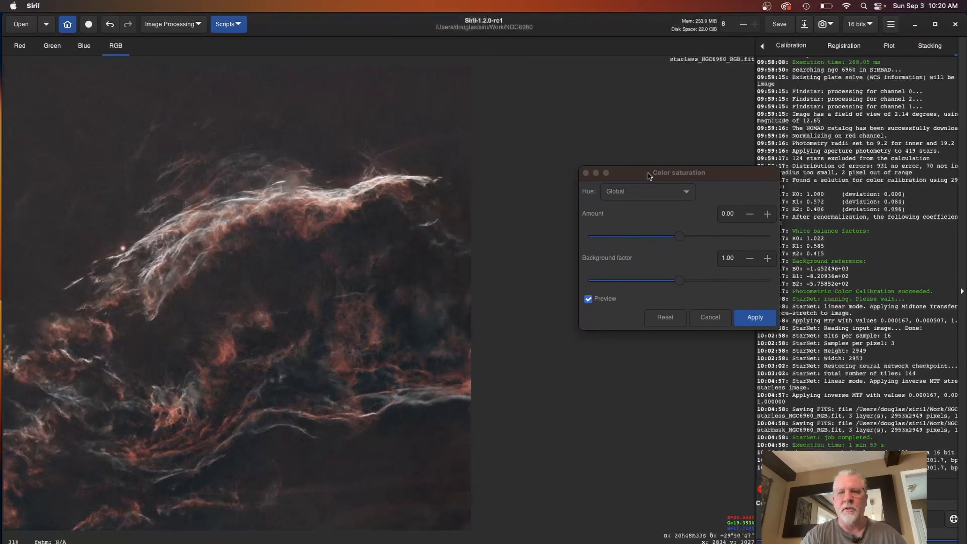
pyautogui.click(646, 196)
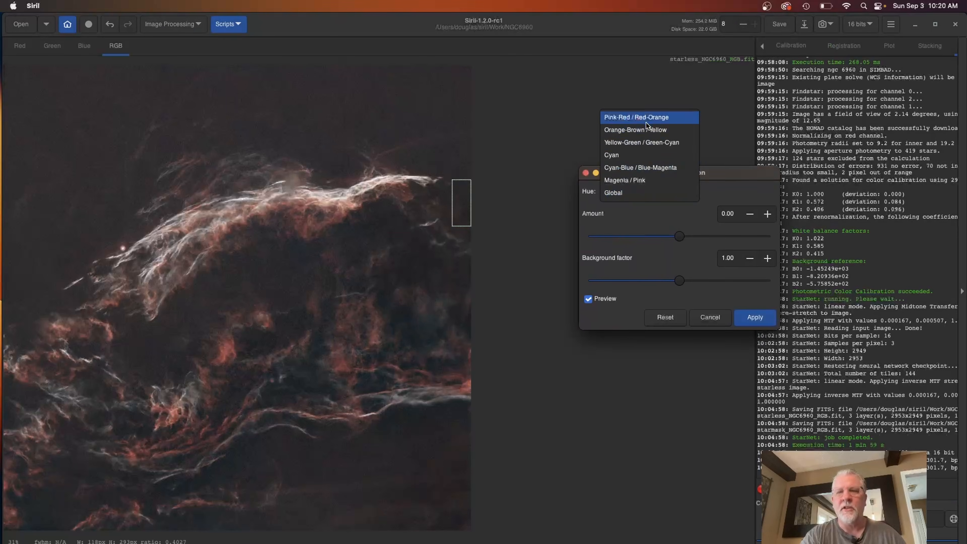
pyautogui.click(646, 168)
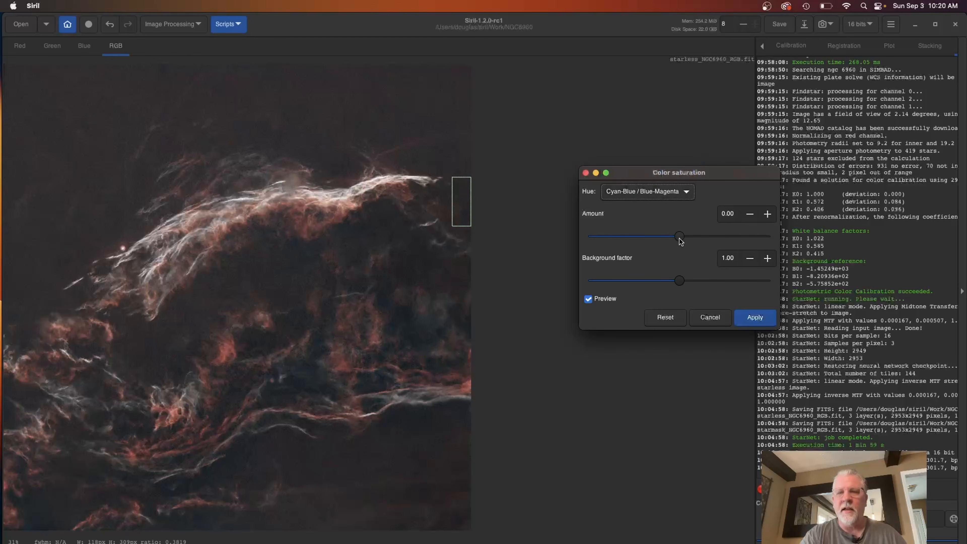
pyautogui.moveTo(680, 238); pyautogui.dragTo(780, 237)
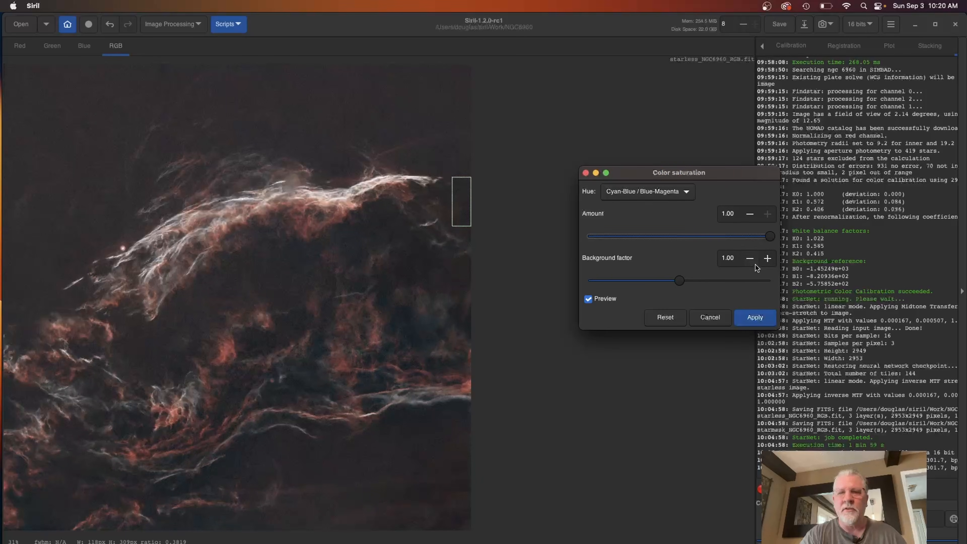
pyautogui.click(758, 322)
# - Apply a second color saturation pass to the Cyan-Blue / Blue-Magenta hue with an amount of 1.00
pyautogui.moveTo(452, 226); pyautogui.dragTo(177, 64)
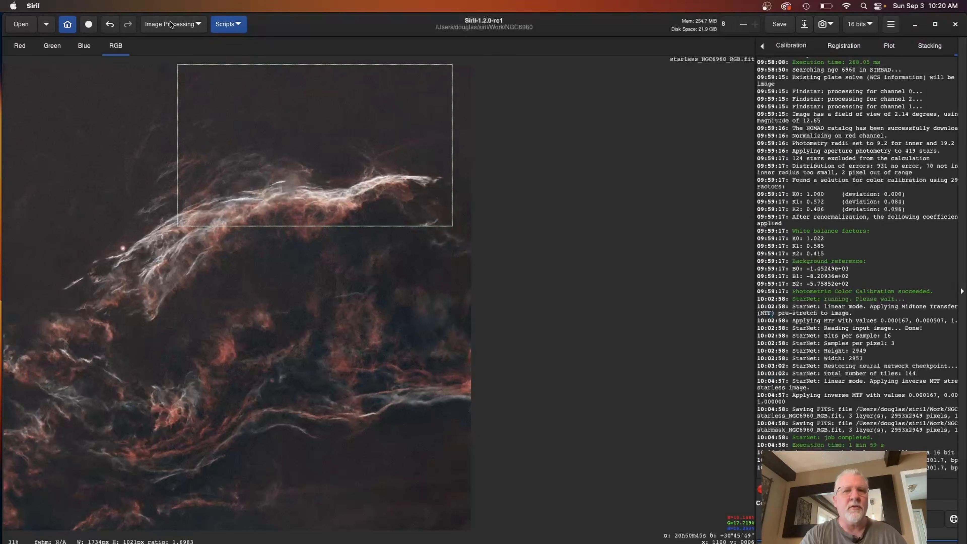
pyautogui.click(170, 24)
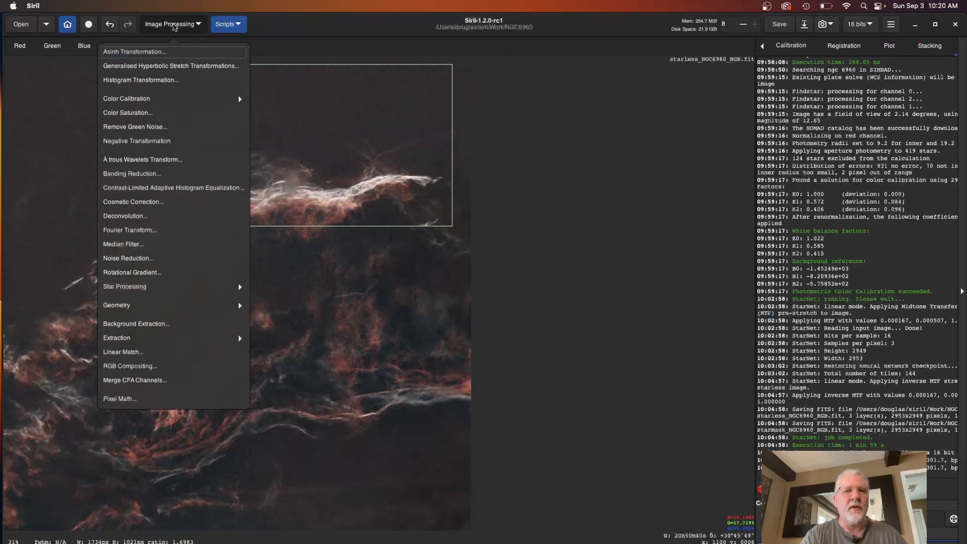
pyautogui.click(148, 113)
pyautogui.moveTo(452, 226); pyautogui.dragTo(499, 193)
pyautogui.click(680, 190)
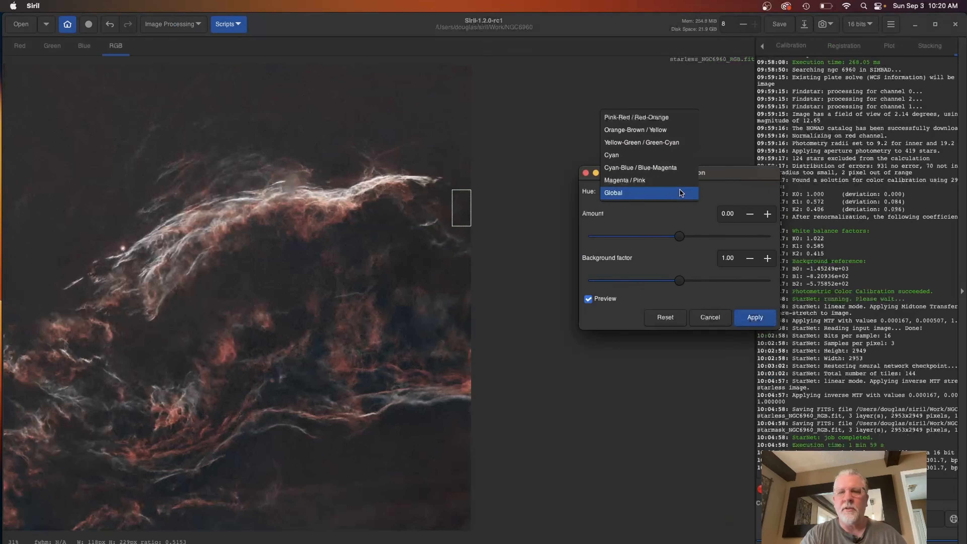
pyautogui.click(681, 170)
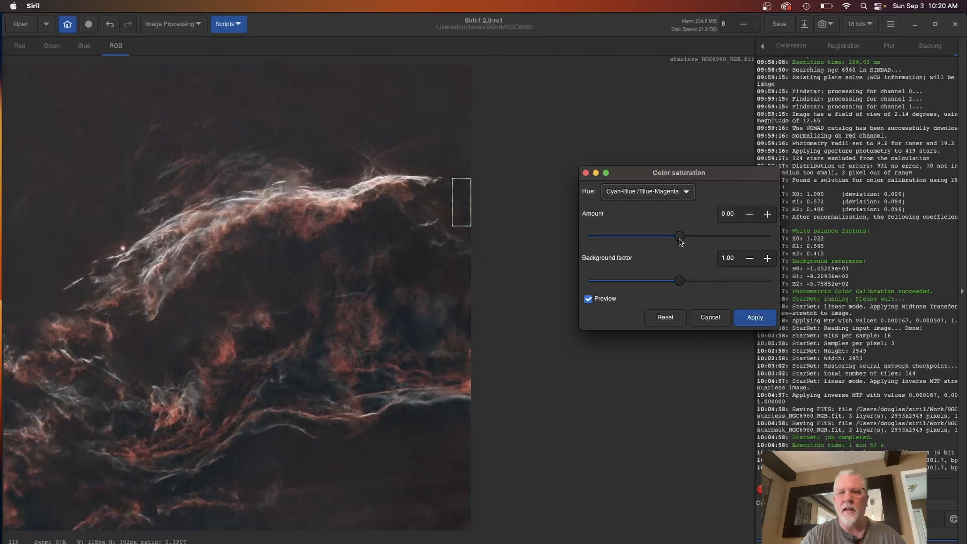
pyautogui.moveTo(679, 236); pyautogui.dragTo(754, 238)
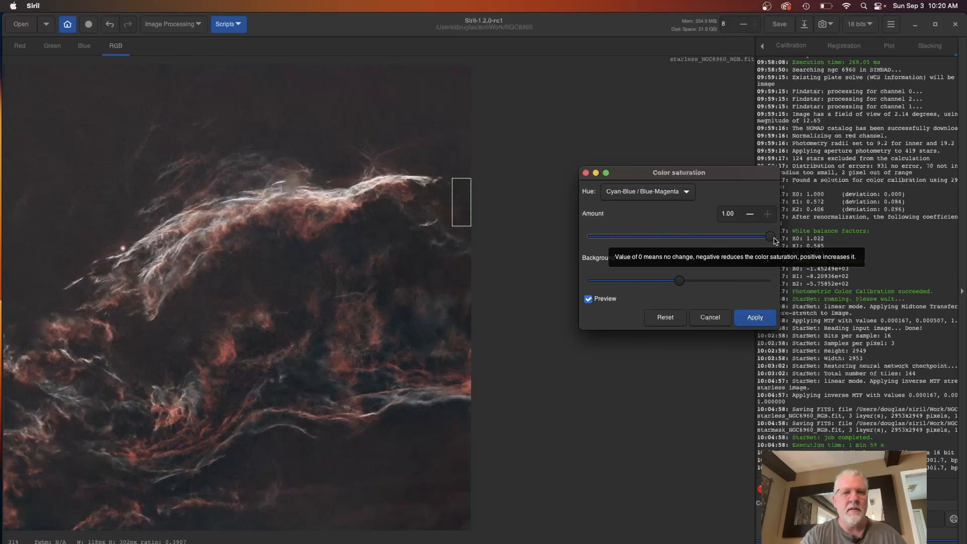
pyautogui.click(755, 318)
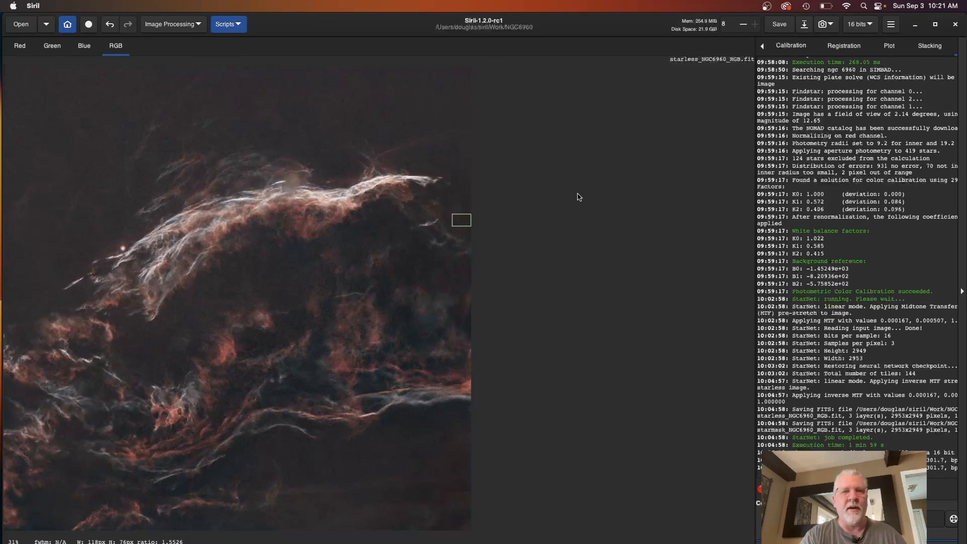
# - Apply a color saturation amount of 1.00 to the Cyan hue of the nebula image
pyautogui.moveTo(577, 193); pyautogui.dragTo(252, 66)
pyautogui.click(160, 23)
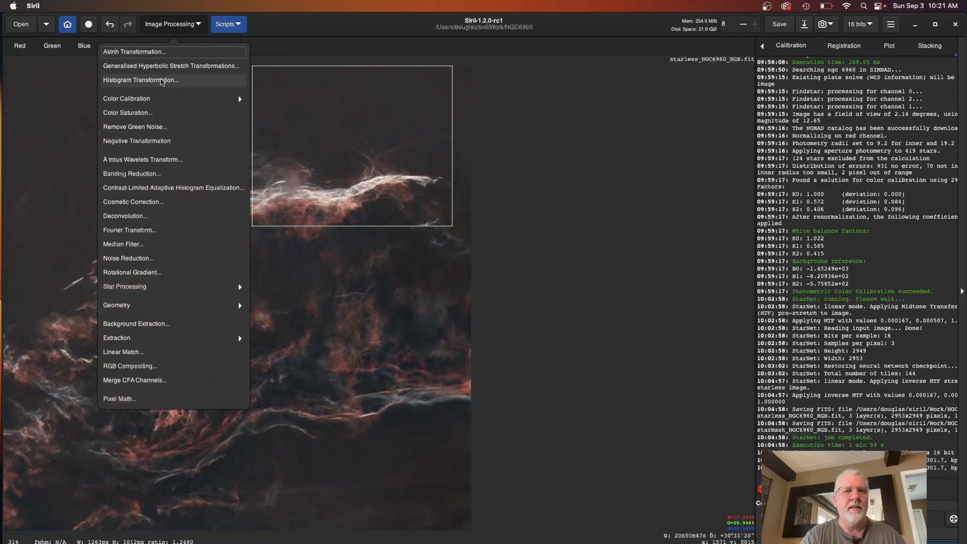
pyautogui.click(146, 113)
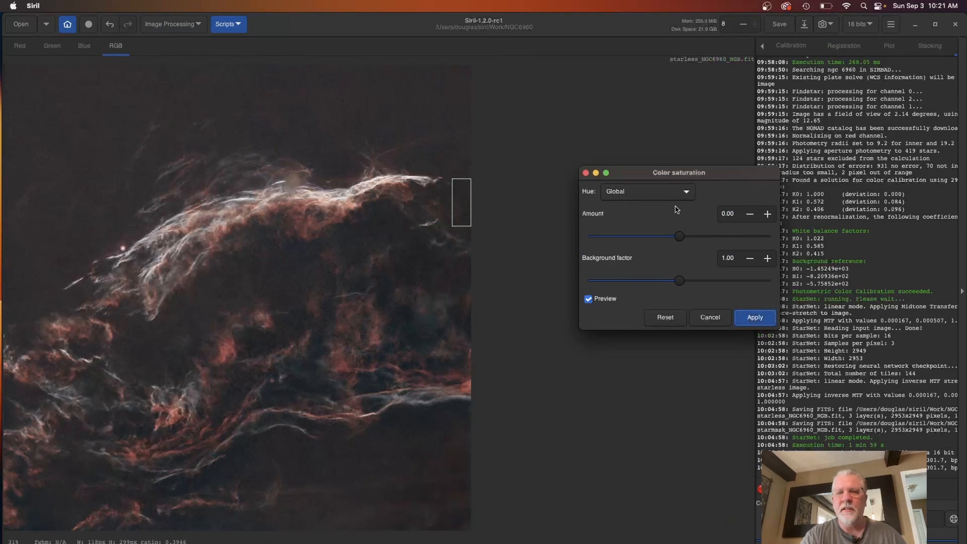
pyautogui.click(670, 194)
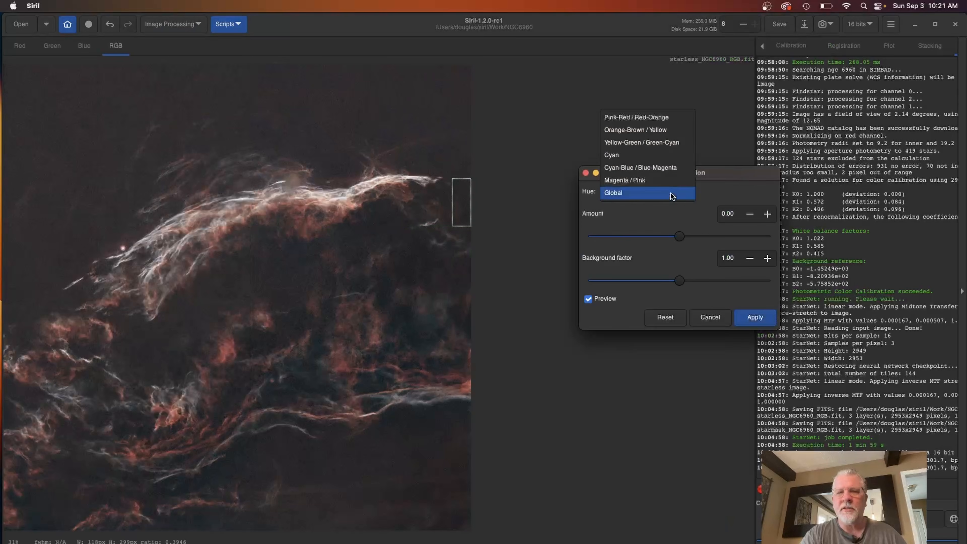
pyautogui.click(636, 155)
pyautogui.moveTo(682, 240); pyautogui.dragTo(782, 239)
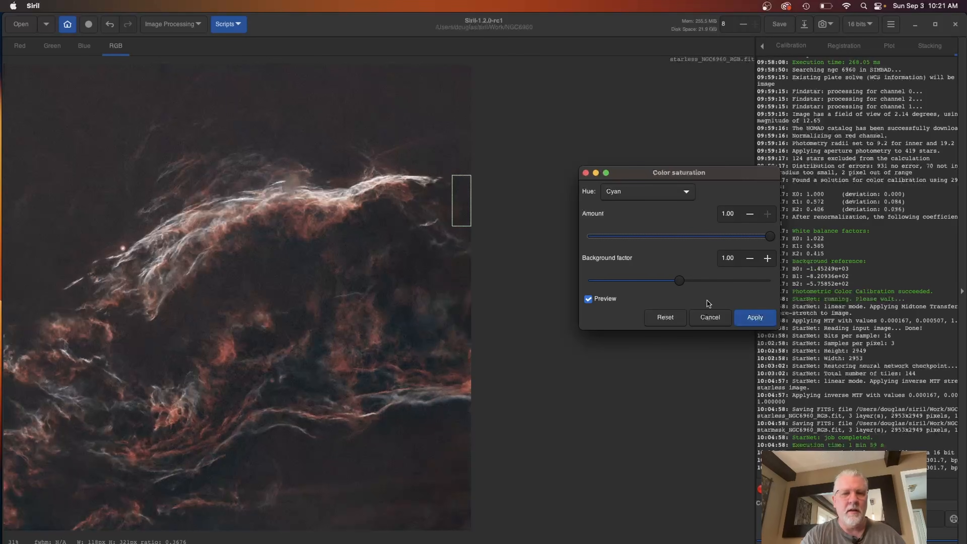
pyautogui.click(760, 320)
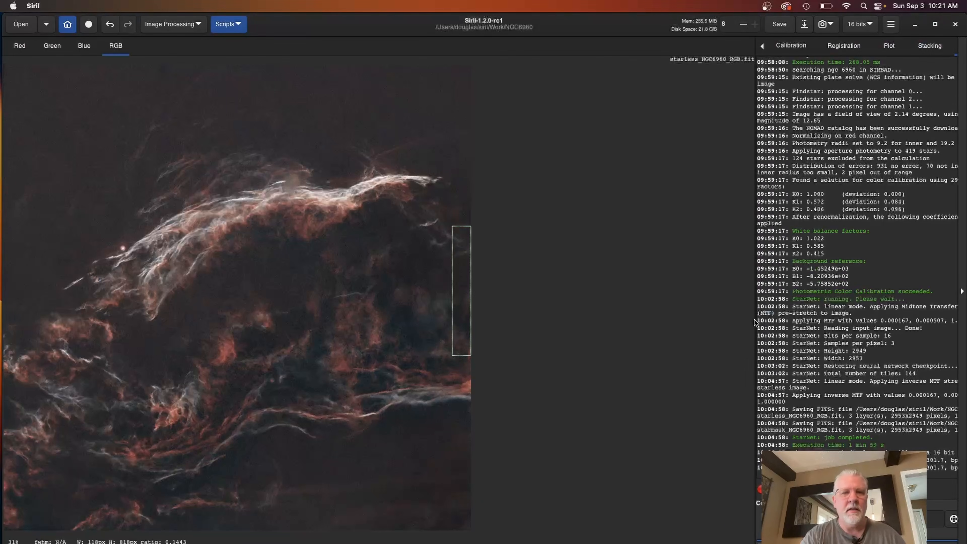
# - Repeat the color saturation boost on the Cyan hue with an amount of 1.00
pyautogui.moveTo(452, 225); pyautogui.dragTo(248, 68)
pyautogui.click(173, 23)
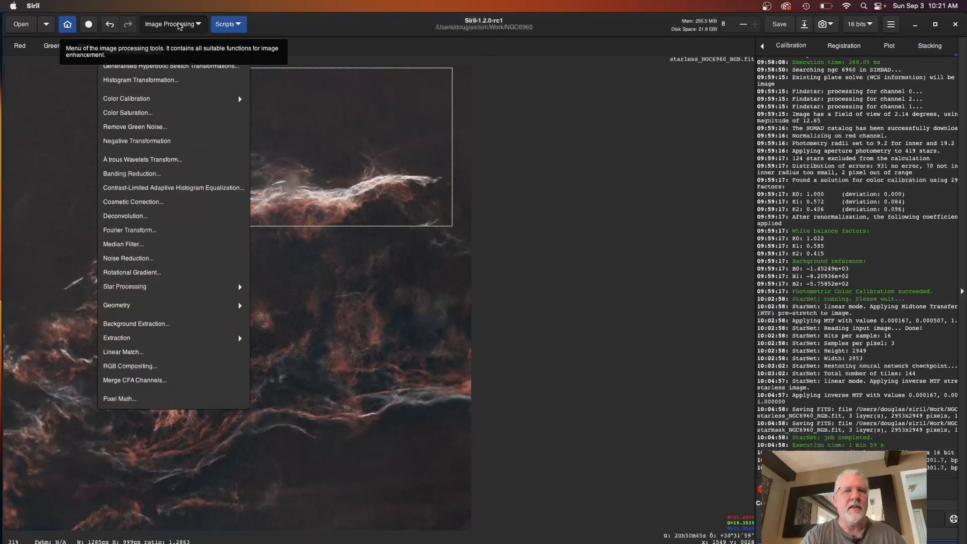
pyautogui.click(145, 113)
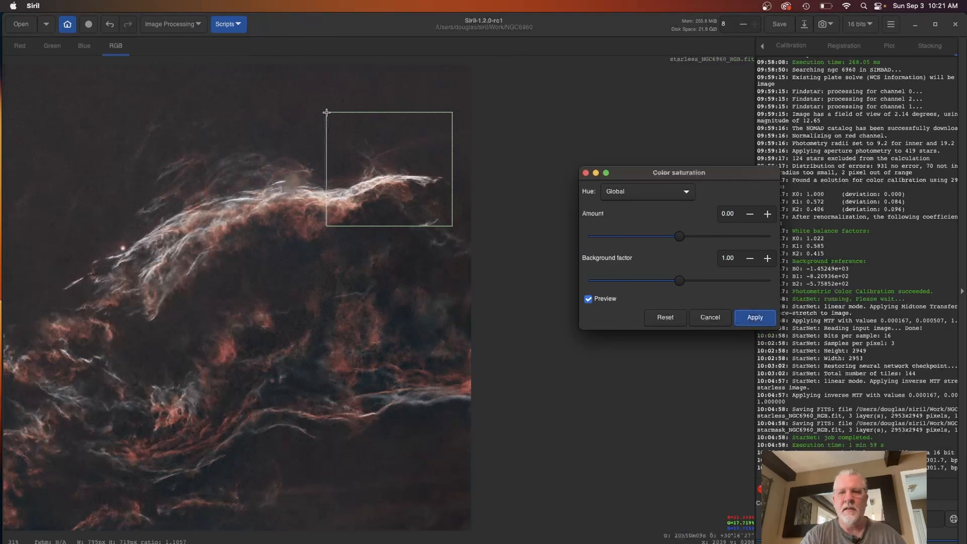
pyautogui.click(637, 195)
pyautogui.click(620, 155)
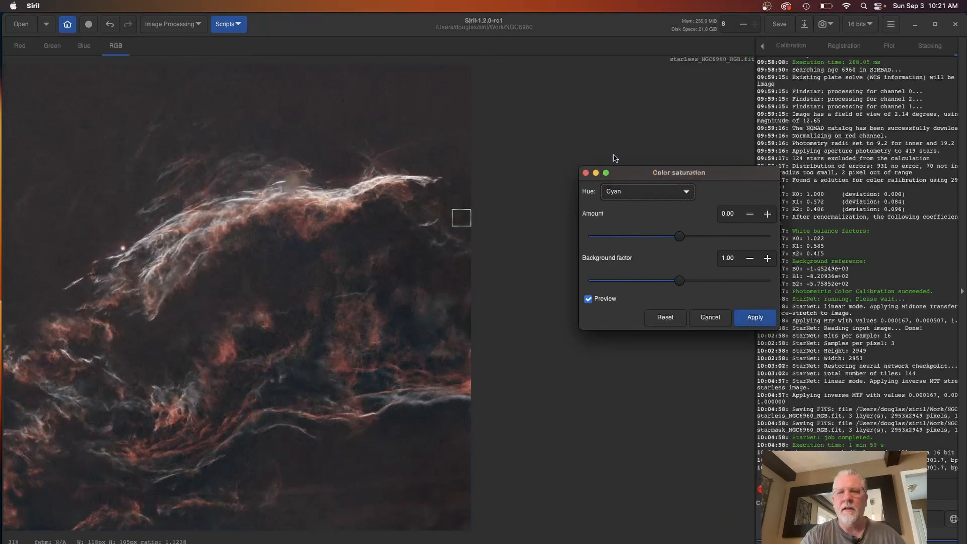
pyautogui.moveTo(679, 239); pyautogui.dragTo(759, 242)
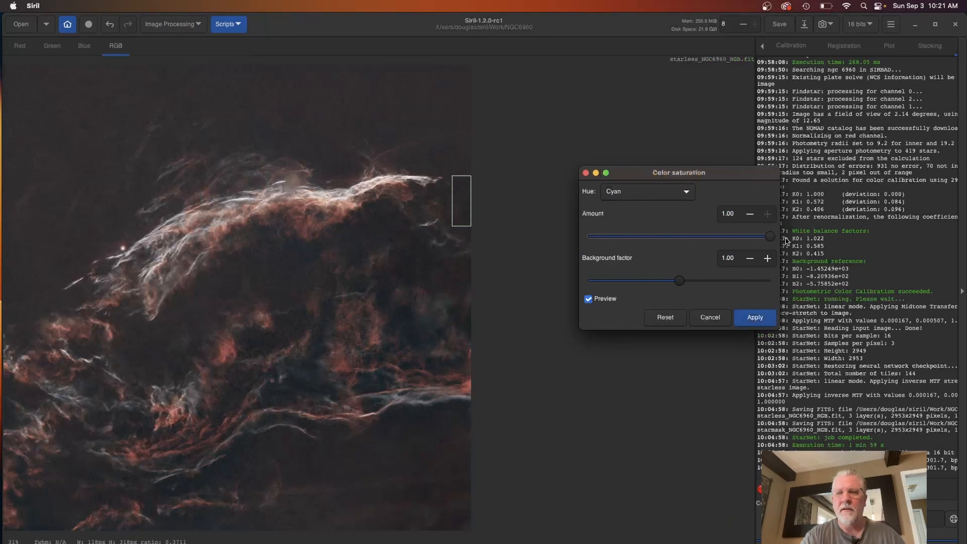
pyautogui.click(758, 315)
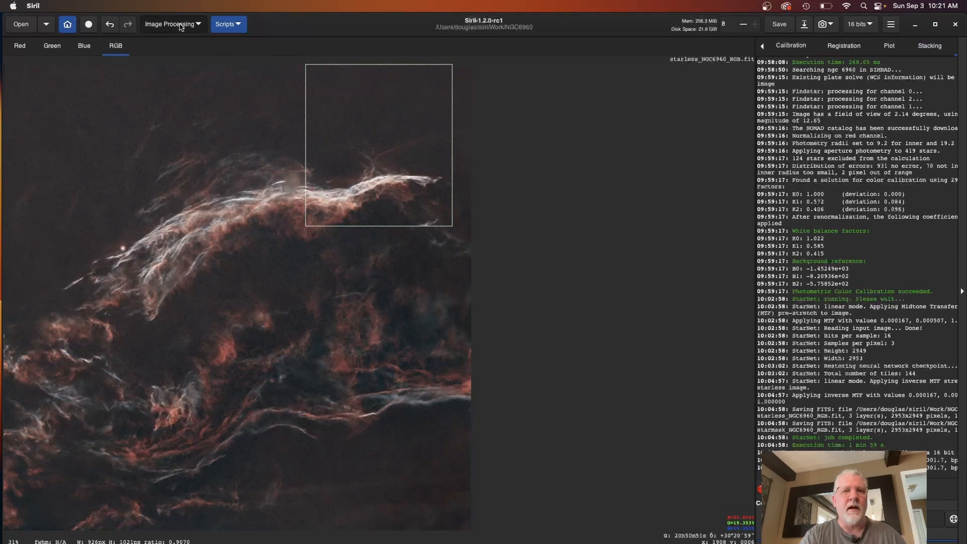
# - Apply a third color saturation pass to the Cyan-Blue / Blue-Magenta hue with an amount of 1.00
pyautogui.click(173, 24)
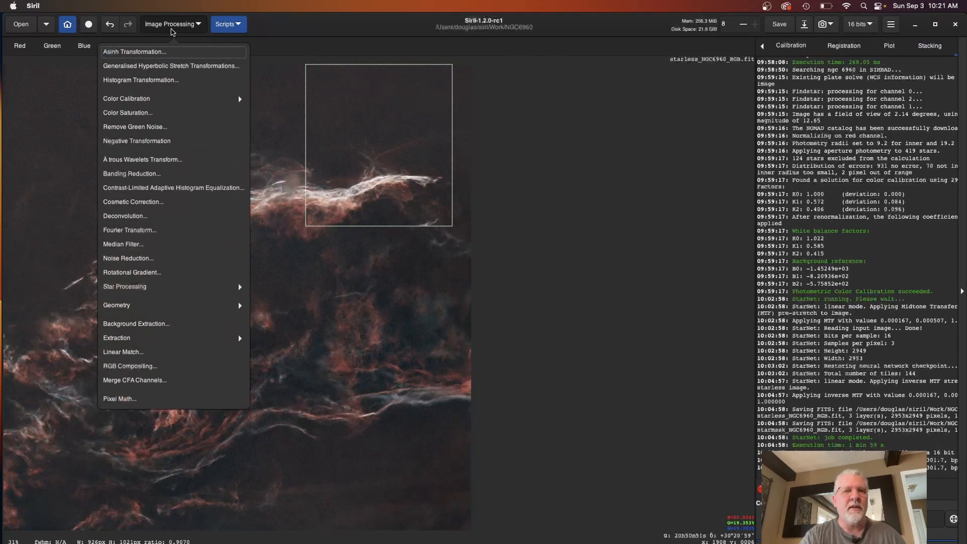
pyautogui.click(145, 112)
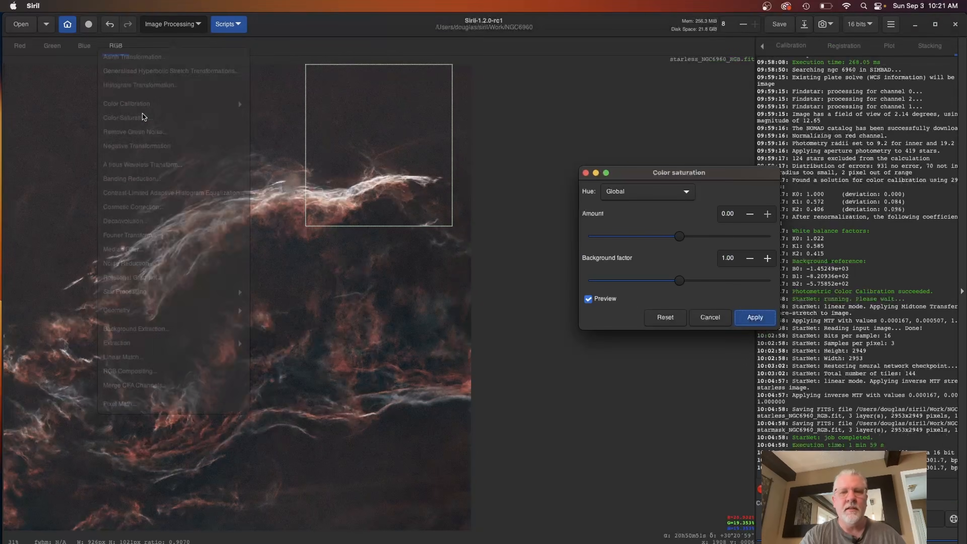
pyautogui.click(662, 201)
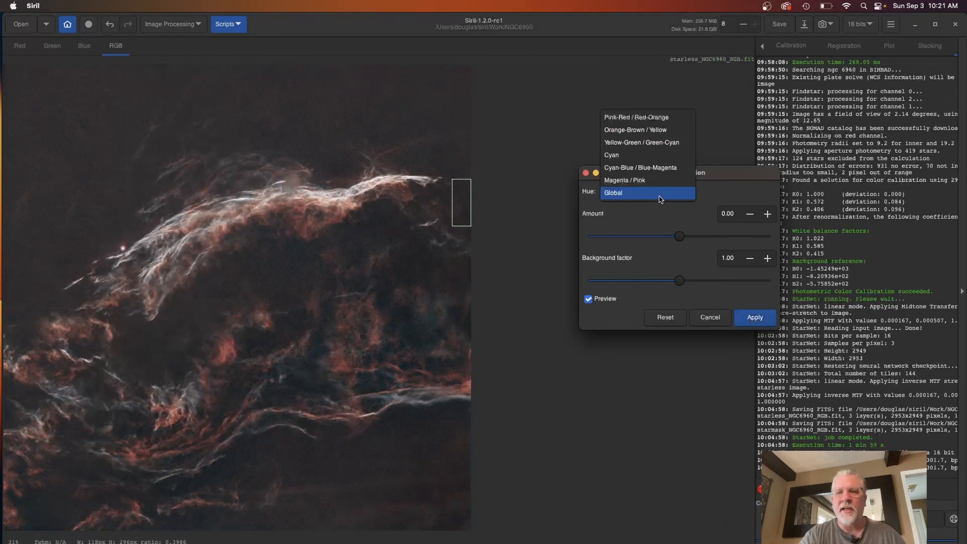
pyautogui.click(660, 172)
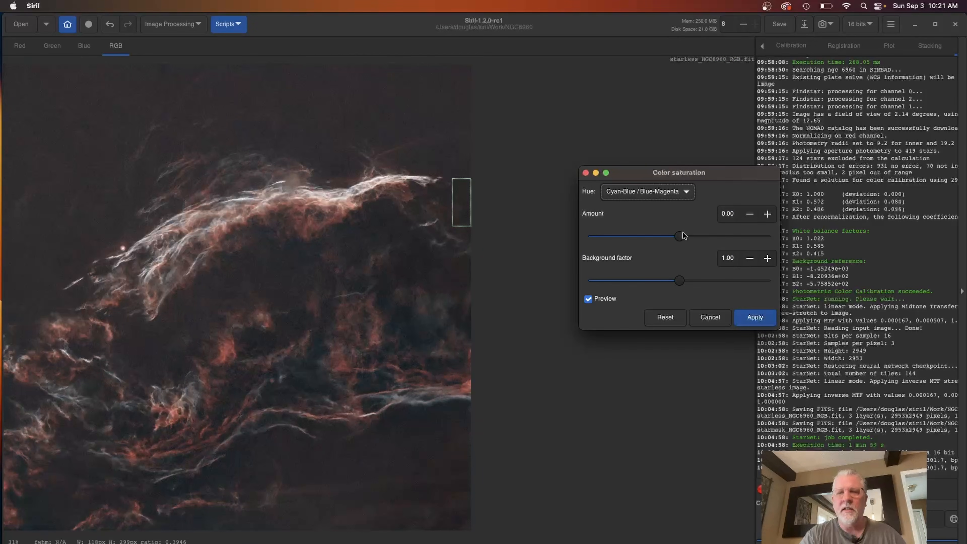
pyautogui.moveTo(679, 236); pyautogui.dragTo(779, 238)
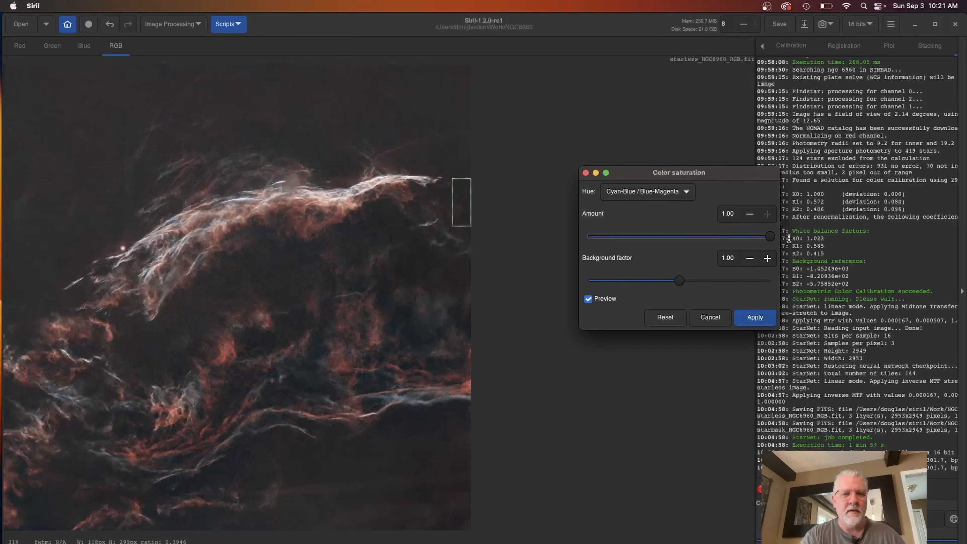
pyautogui.click(756, 319)
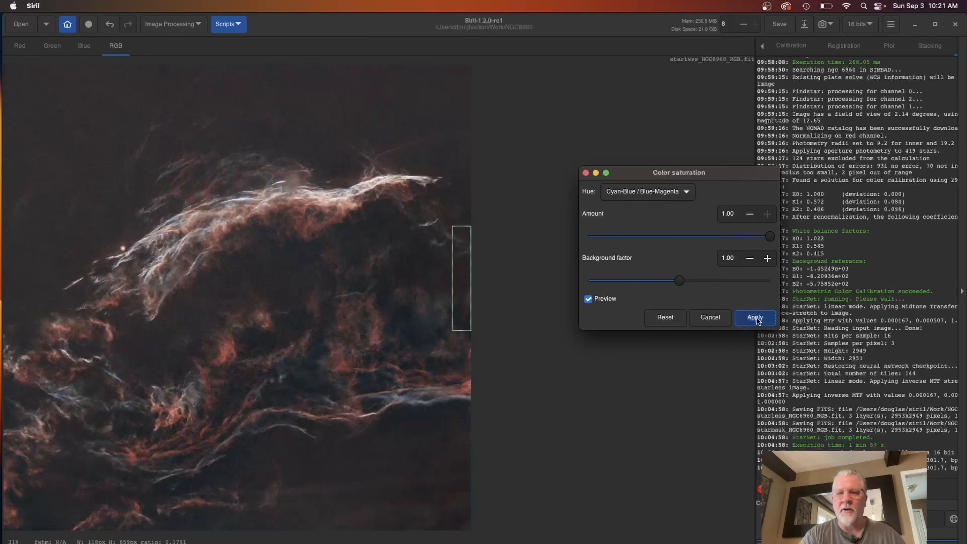
# - Apply a fourth color saturation pass to the Cyan-Blue / Blue-Magenta hue with an amount of 1.00
pyautogui.moveTo(452, 226); pyautogui.dragTo(204, 65)
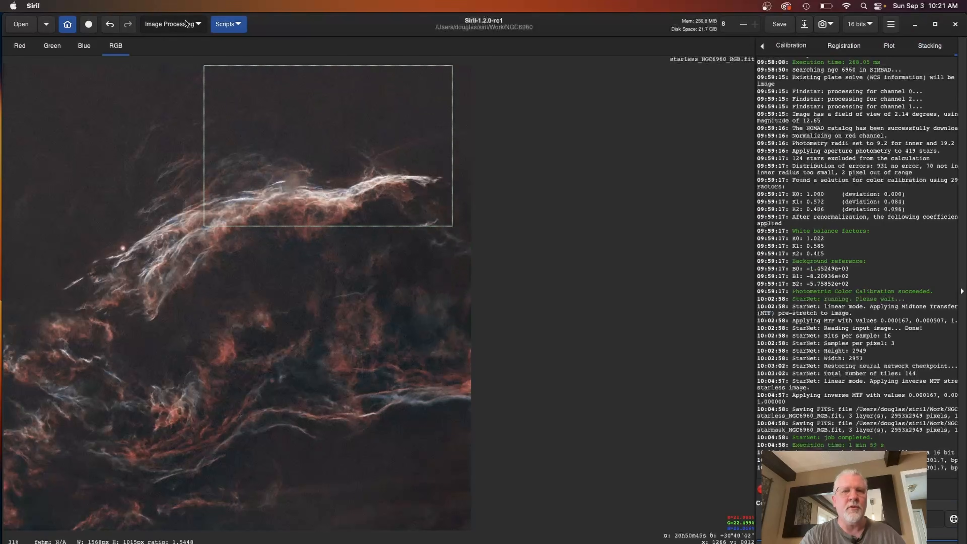
pyautogui.click(186, 24)
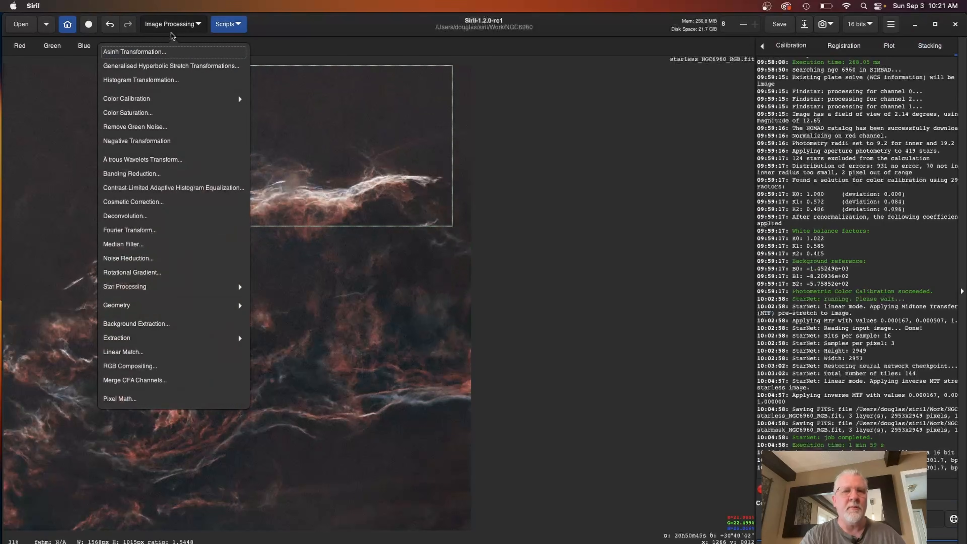
pyautogui.click(145, 112)
pyautogui.click(689, 192)
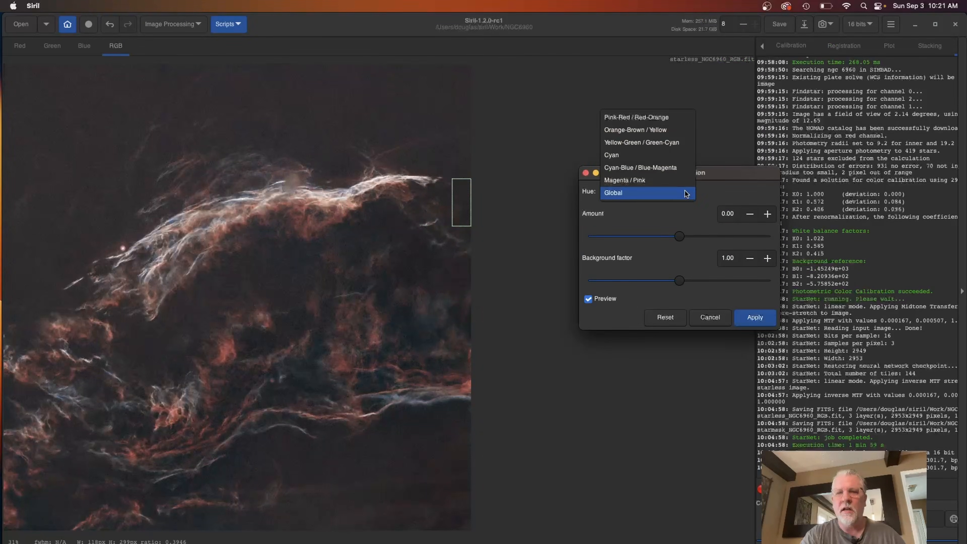
pyautogui.click(663, 168)
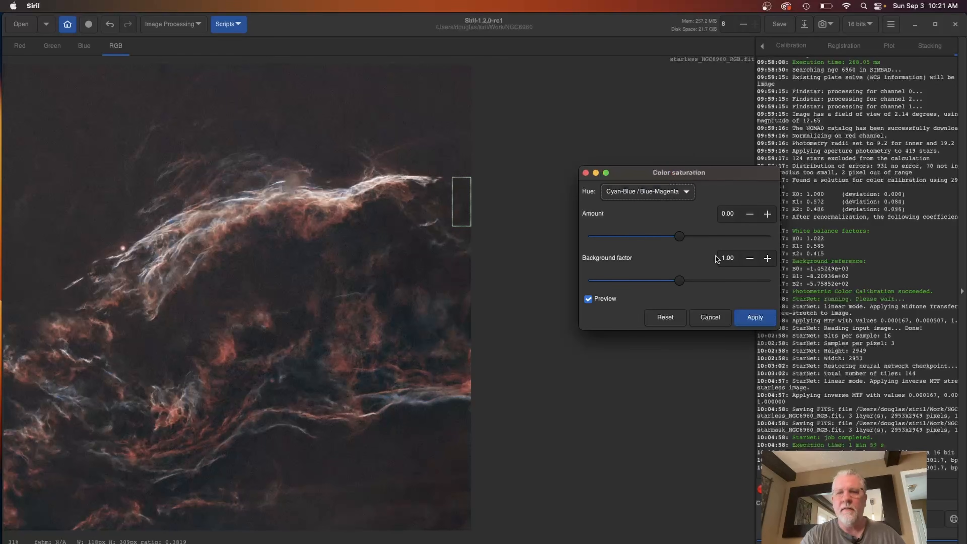
pyautogui.moveTo(679, 238); pyautogui.dragTo(803, 240)
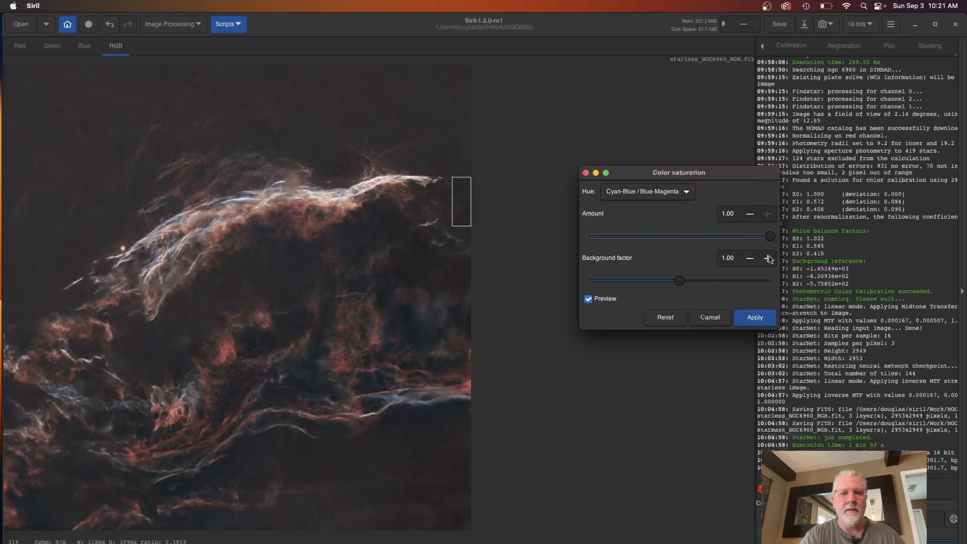
pyautogui.click(753, 317)
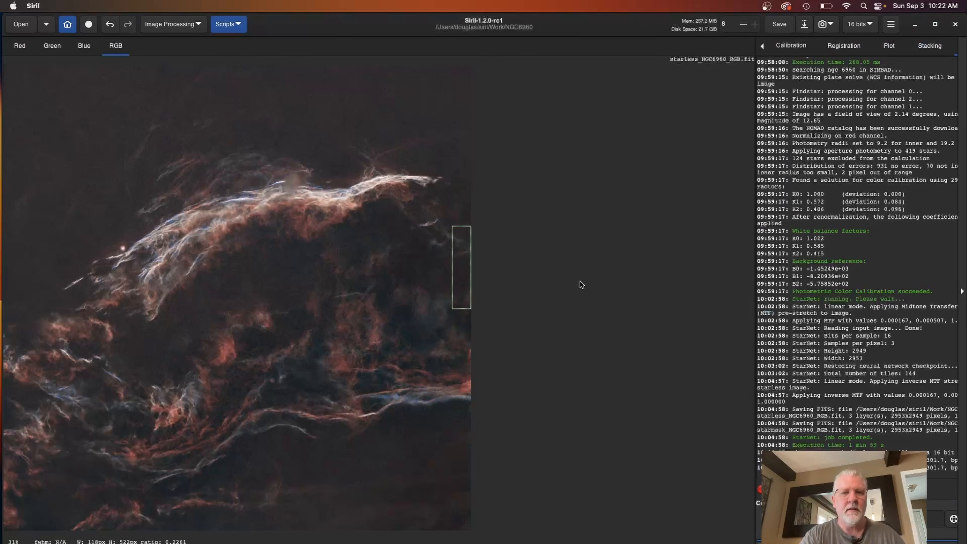
# - Apply a fifth color saturation pass to the nebula image on the Cyan hue with an amount of 1.00
pyautogui.moveTo(453, 227); pyautogui.dragTo(190, 65)
pyautogui.click(184, 23)
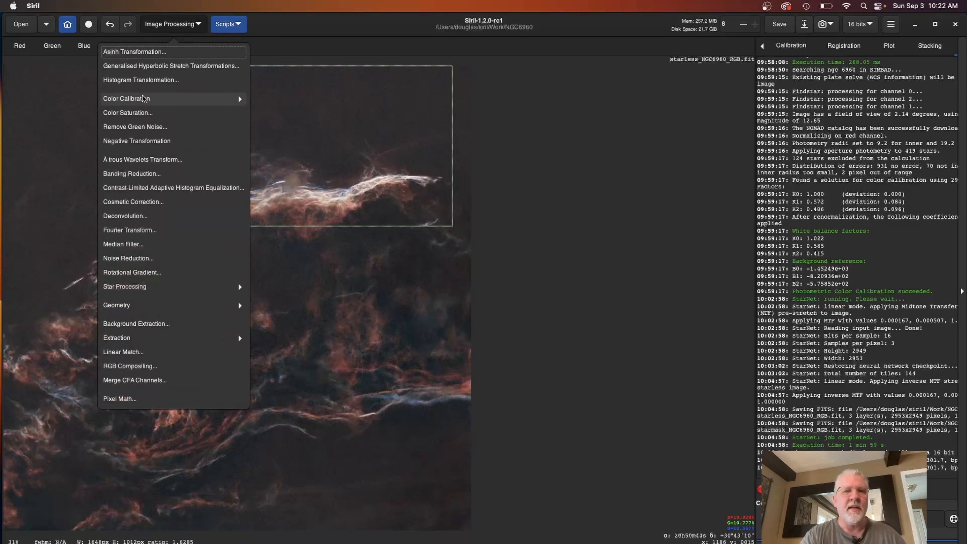
pyautogui.click(139, 112)
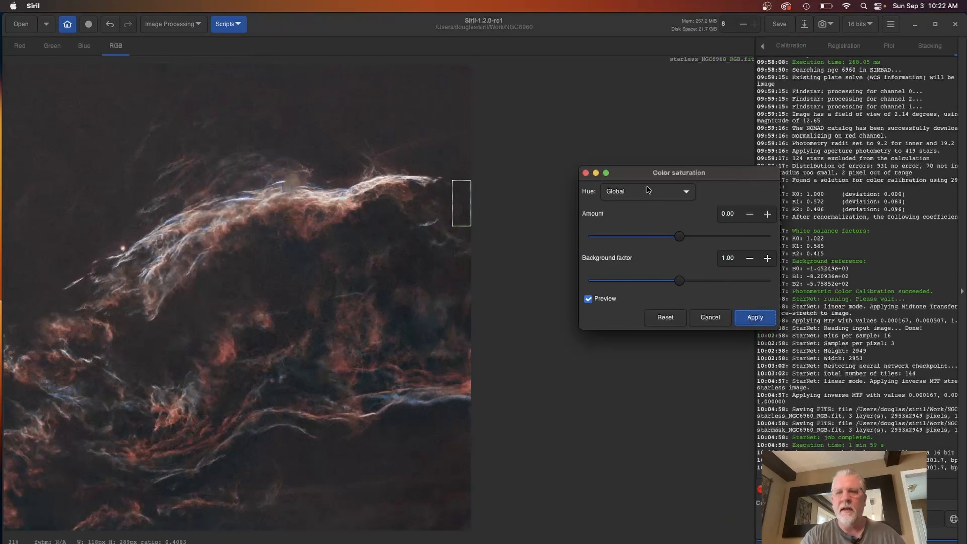
pyautogui.click(674, 193)
pyautogui.click(650, 155)
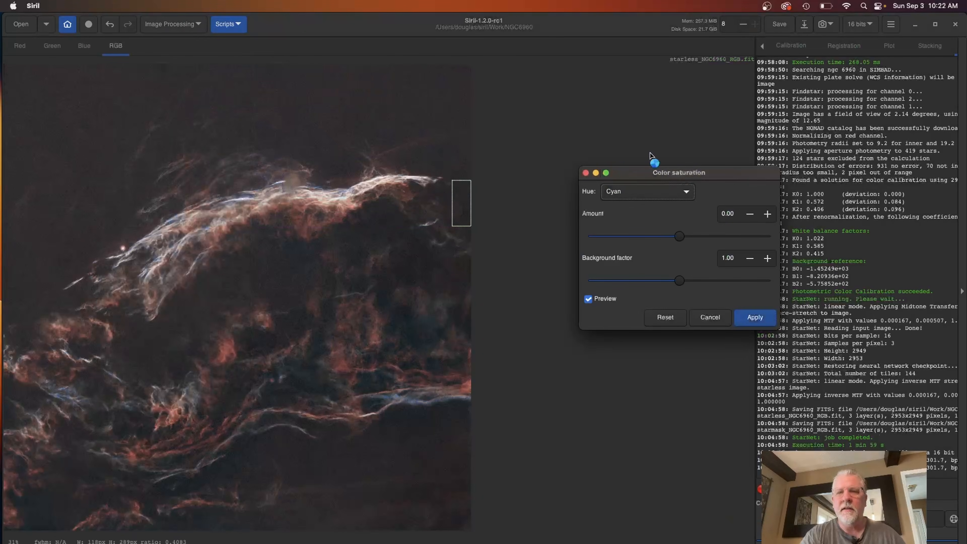
pyautogui.moveTo(680, 242); pyautogui.dragTo(772, 240)
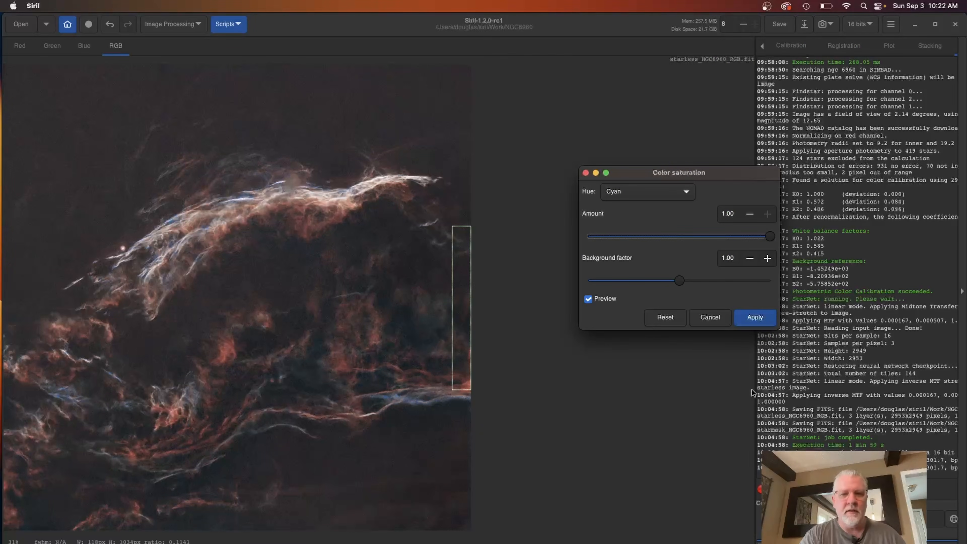
pyautogui.click(760, 320)
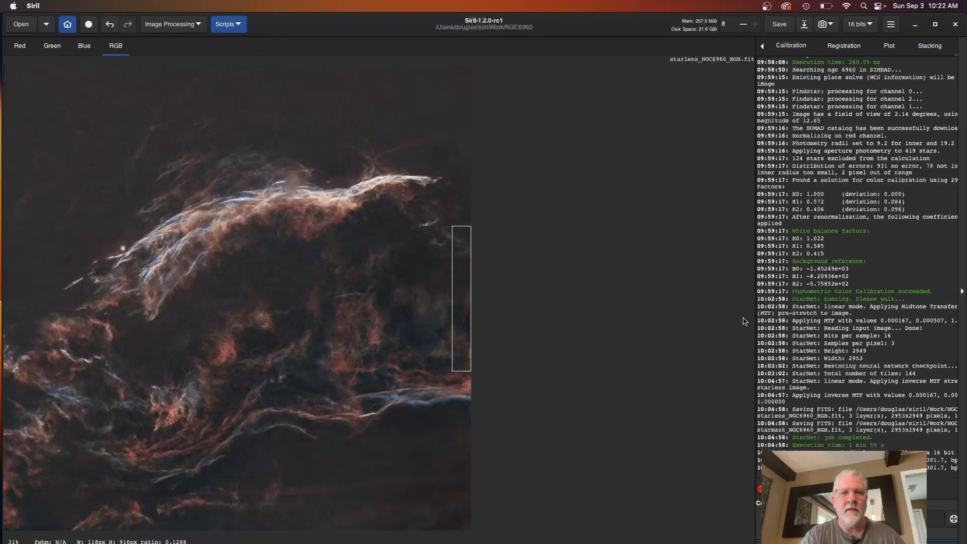
# - Clear the selection rectangle and boost the Cyan hue's saturation once more with an amount of 1.00
pyautogui.moveTo(253, 29); pyautogui.dragTo(211, 167)
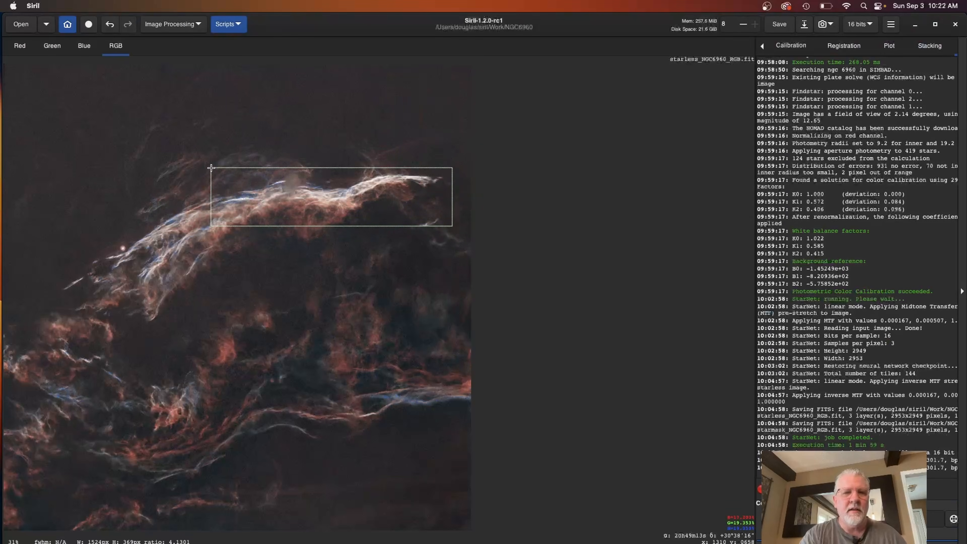
pyautogui.click(291, 128)
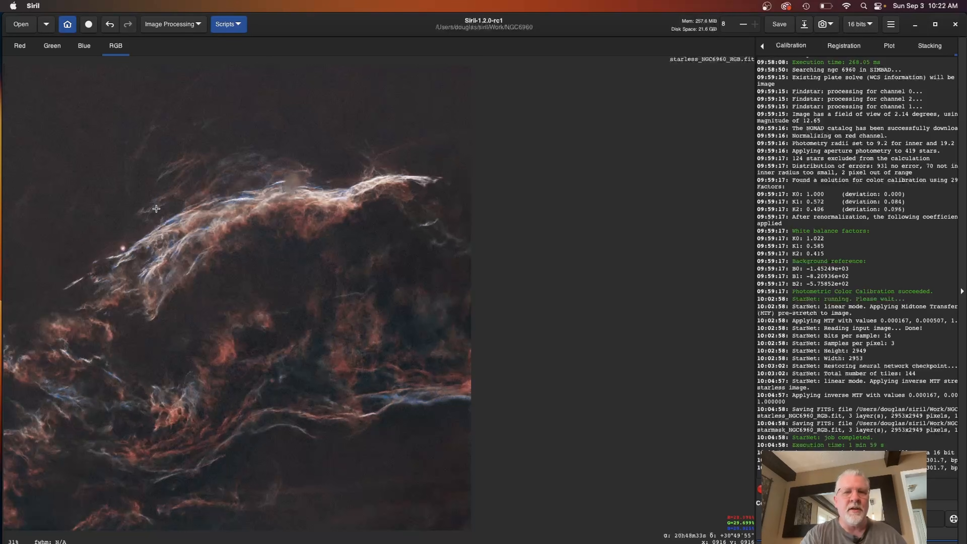
pyautogui.click(168, 25)
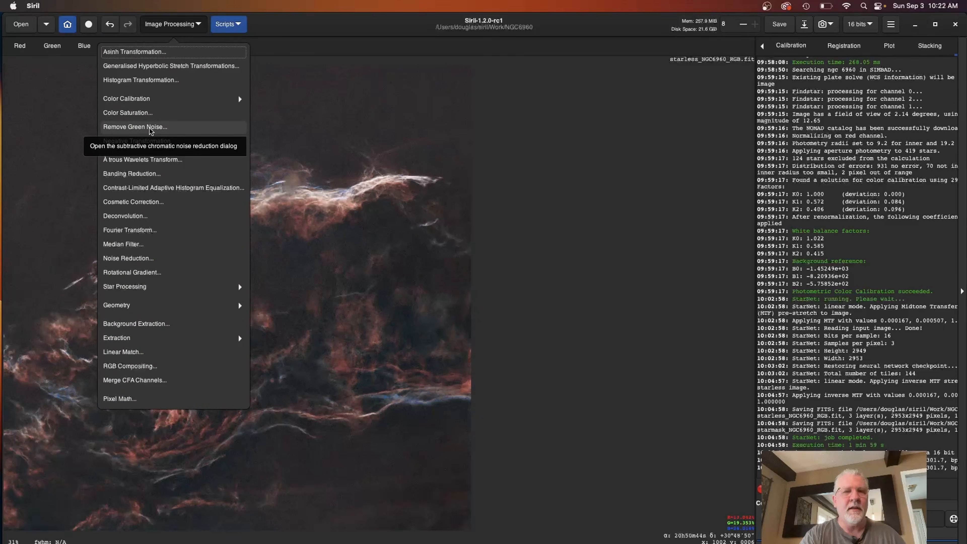
pyautogui.click(146, 112)
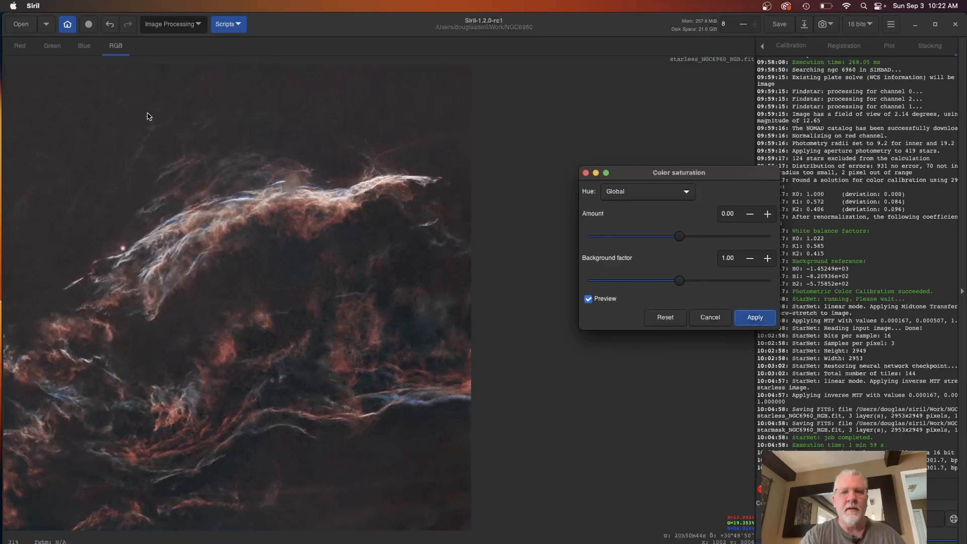
pyautogui.click(682, 194)
pyautogui.click(650, 157)
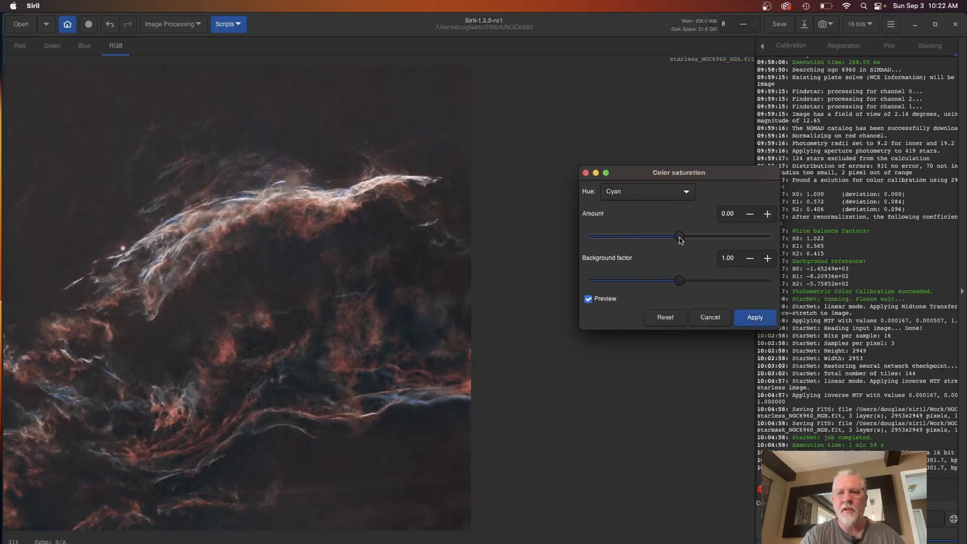
pyautogui.moveTo(679, 237); pyautogui.dragTo(770, 240)
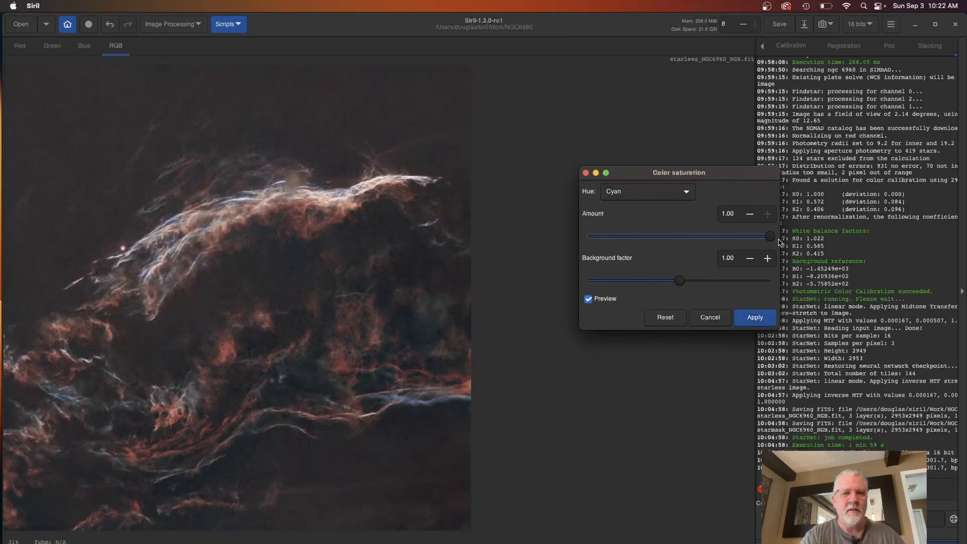
pyautogui.click(755, 316)
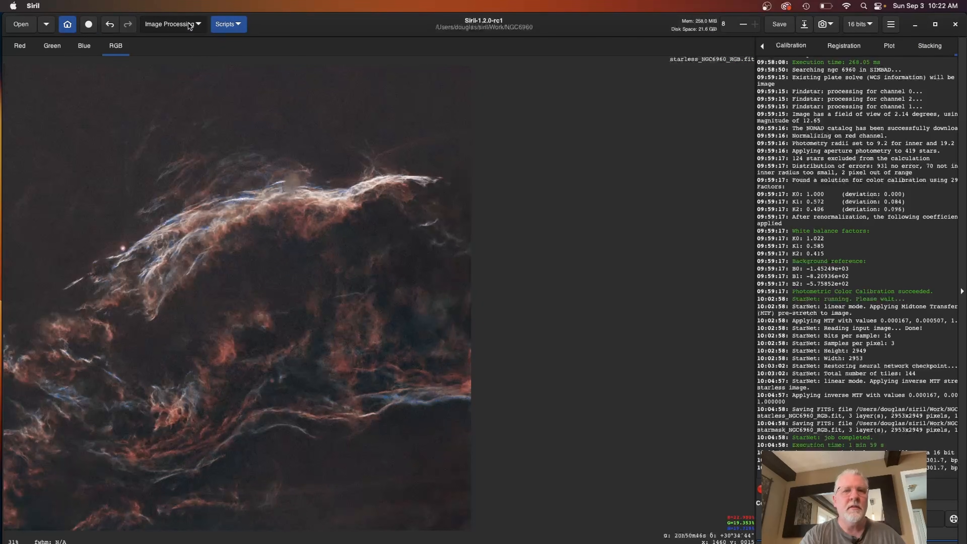
# - Apply color saturation to the Pink-Red / Red-Orange hue with an amount of 0.29, checking the nebula detail close up before applying
pyautogui.click(172, 24)
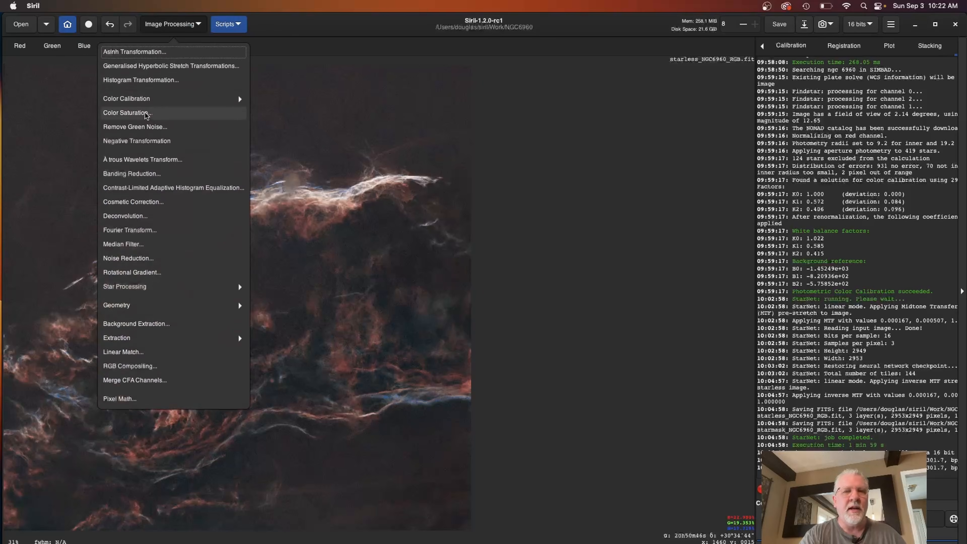
pyautogui.click(152, 114)
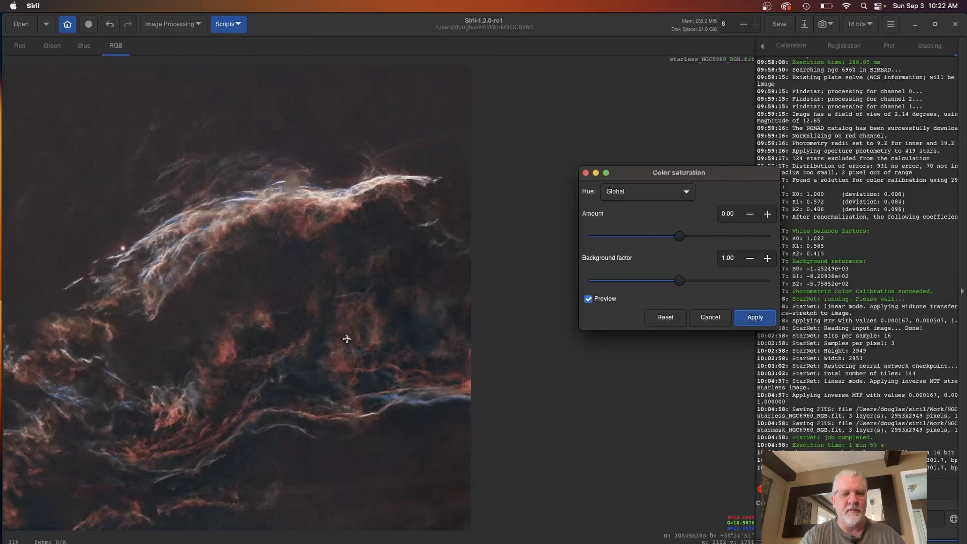
pyautogui.click(684, 193)
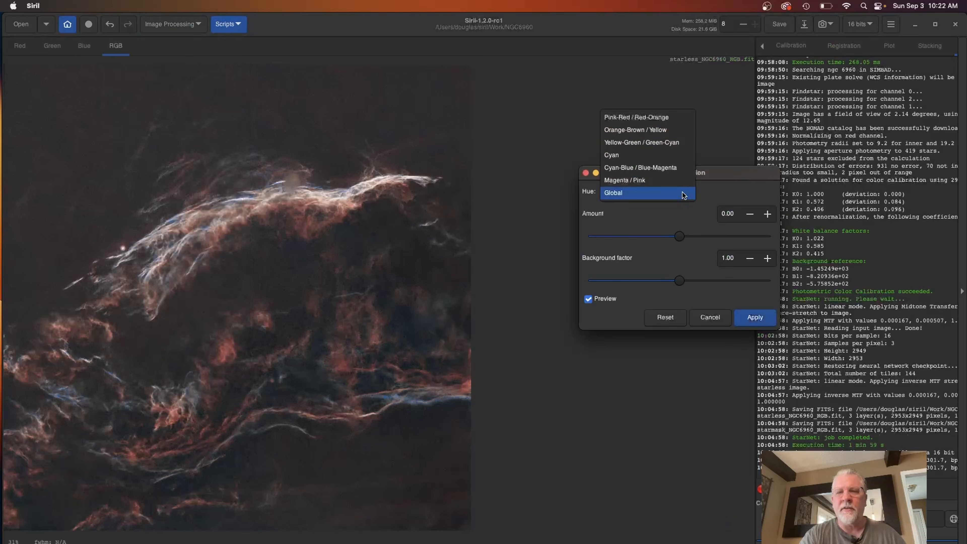
pyautogui.click(632, 121)
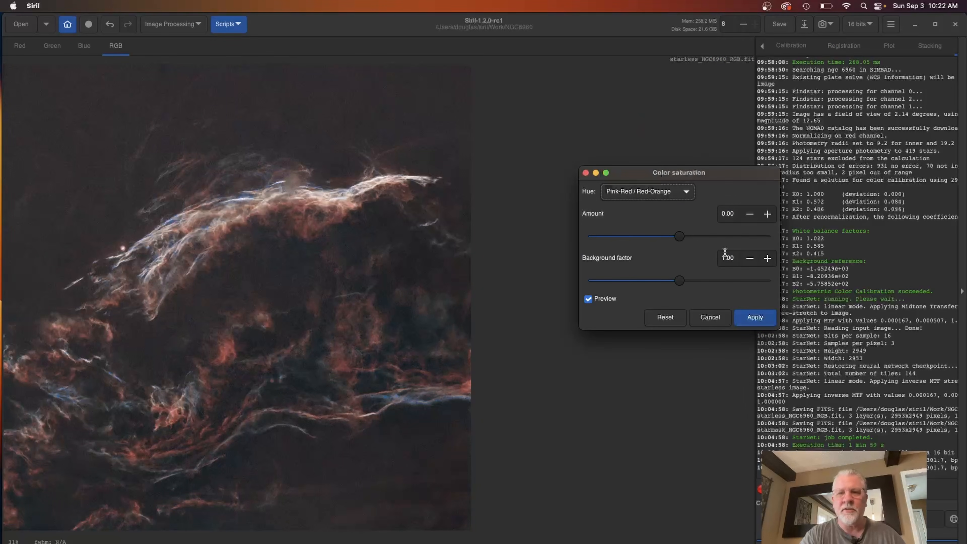
pyautogui.moveTo(681, 237); pyautogui.dragTo(786, 231)
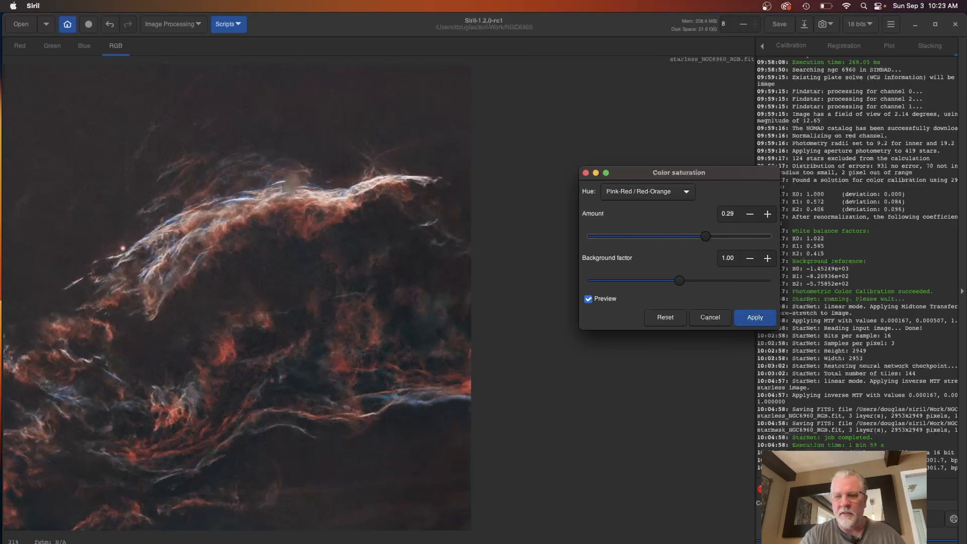
pyautogui.click(375, 543)
pyautogui.click(751, 543)
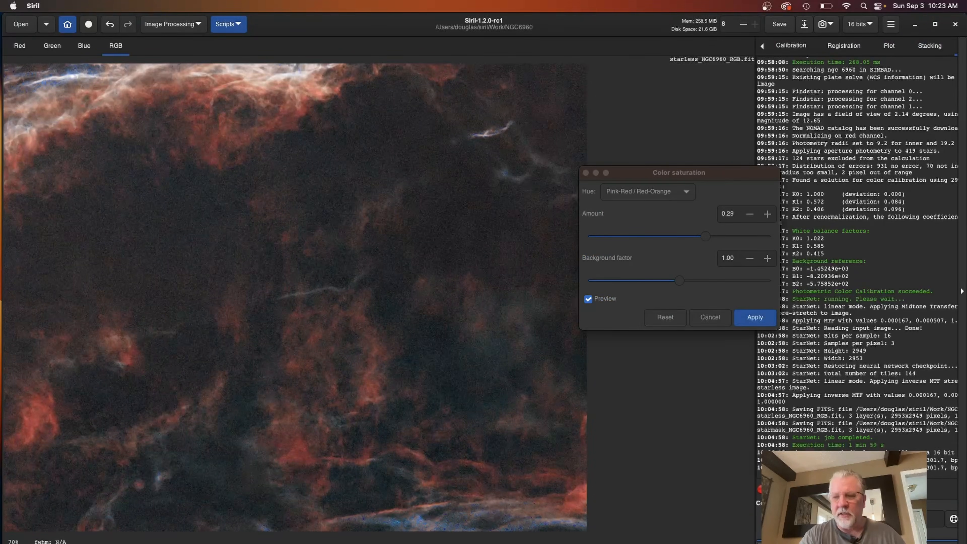
pyautogui.press('super+0')
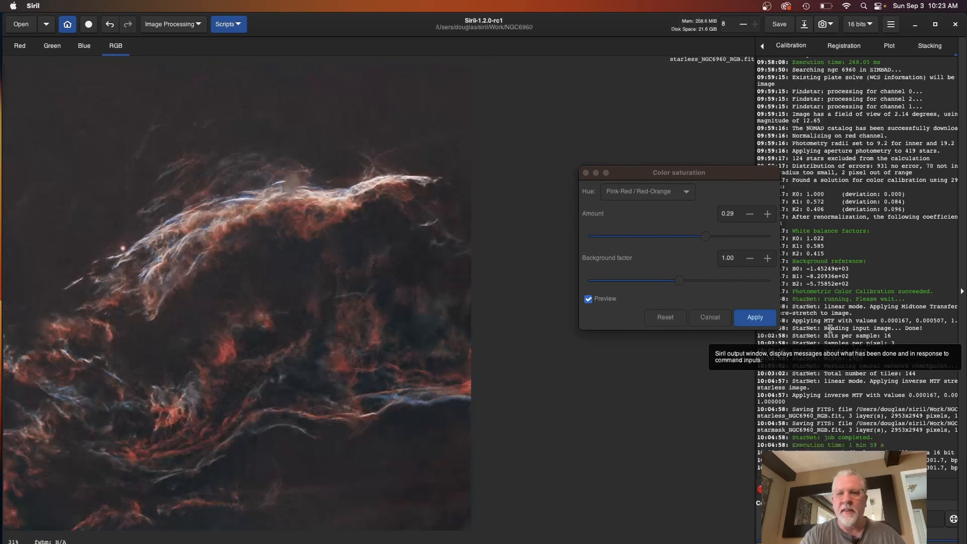
pyautogui.click(763, 318)
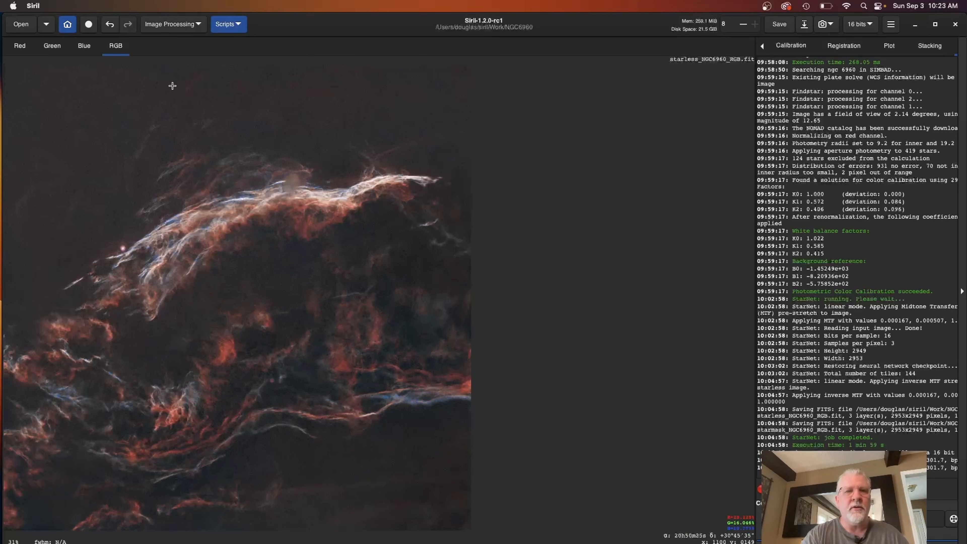
# - Compute an À trous wavelets transform of the nebula image with the BSpline type and 6 layers
pyautogui.click(187, 26)
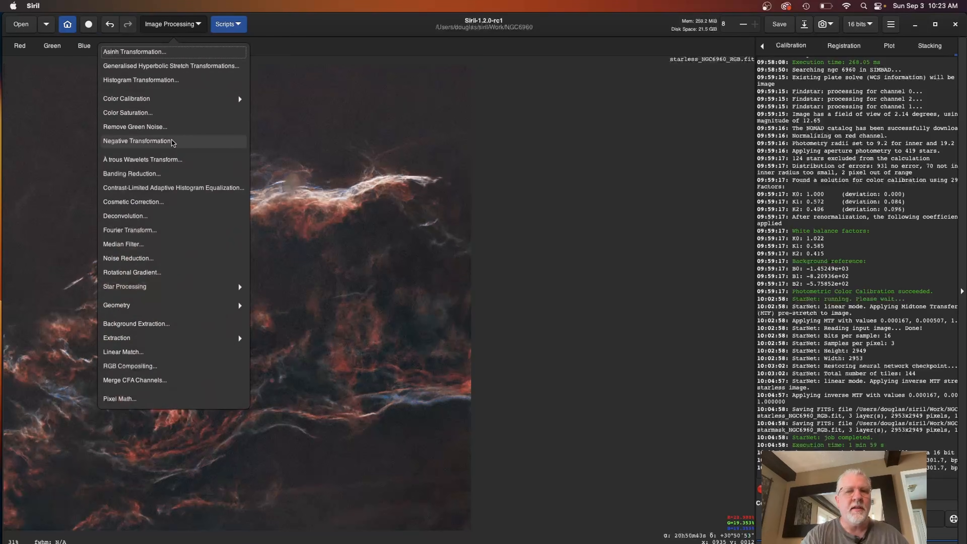
pyautogui.click(166, 160)
pyautogui.moveTo(442, 137); pyautogui.dragTo(655, 102)
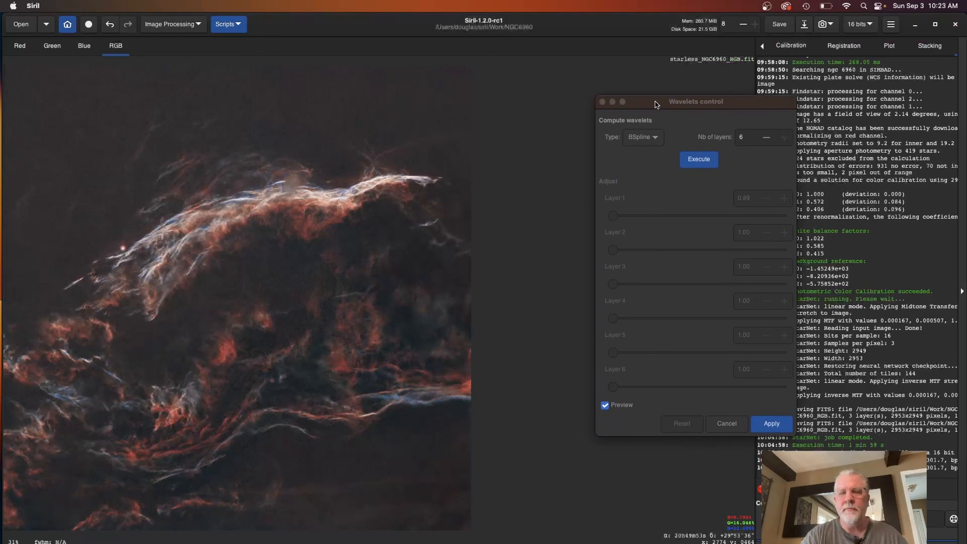
pyautogui.click(698, 159)
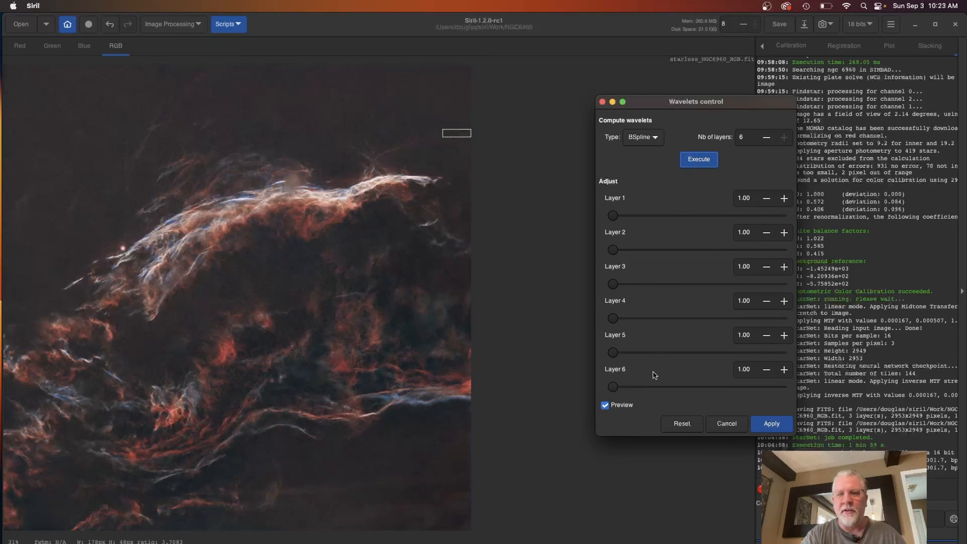
# - Raise wavelet layers 6 and 5 to 18.88, layer 4 to 17.74, layer 3 to 16.31 and layer 2 to 20.60
pyautogui.moveTo(612, 386); pyautogui.dragTo(645, 387)
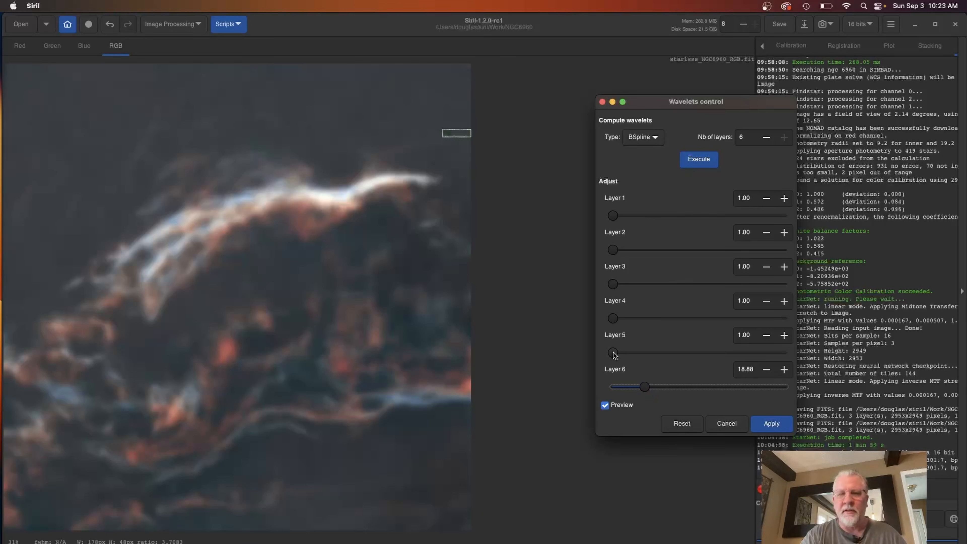
pyautogui.moveTo(613, 354); pyautogui.dragTo(646, 354)
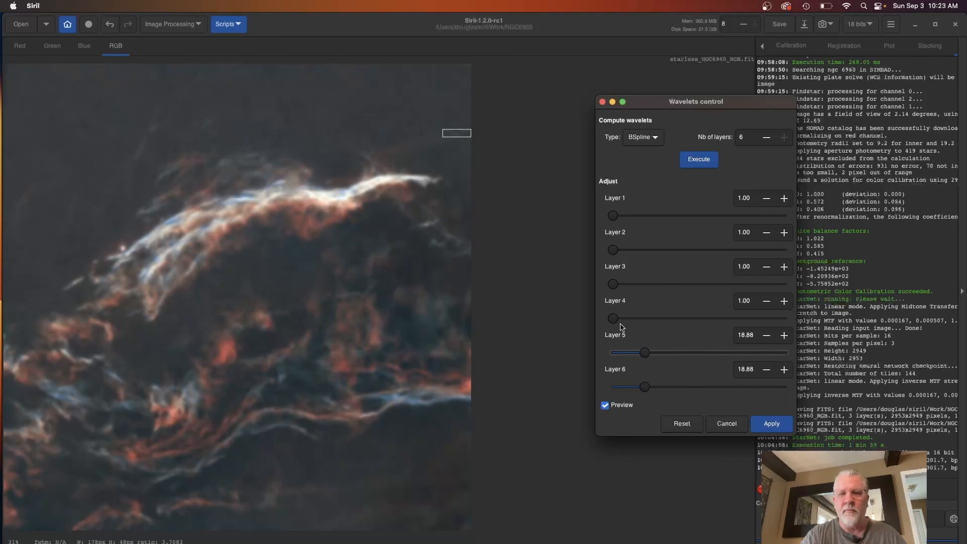
pyautogui.moveTo(620, 324); pyautogui.dragTo(645, 321)
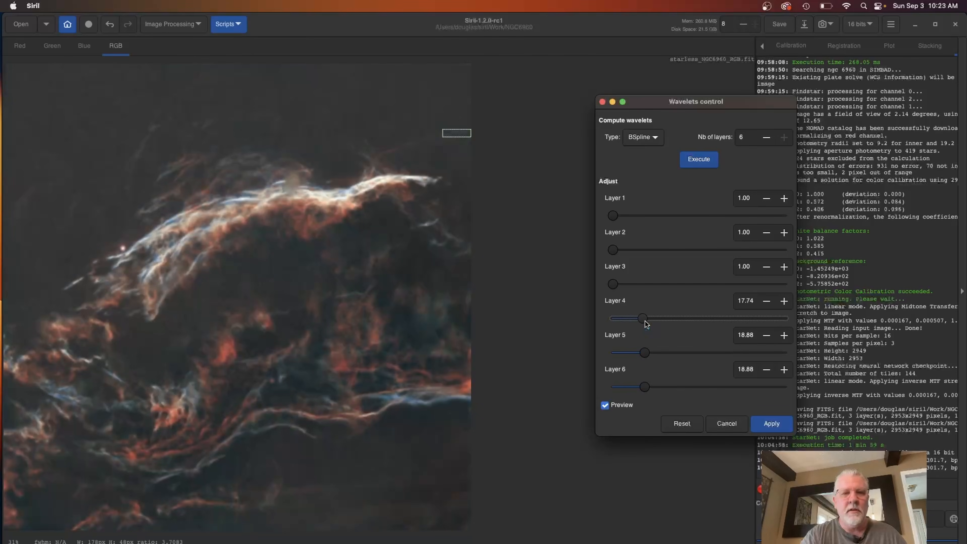
pyautogui.moveTo(613, 284); pyautogui.dragTo(642, 287)
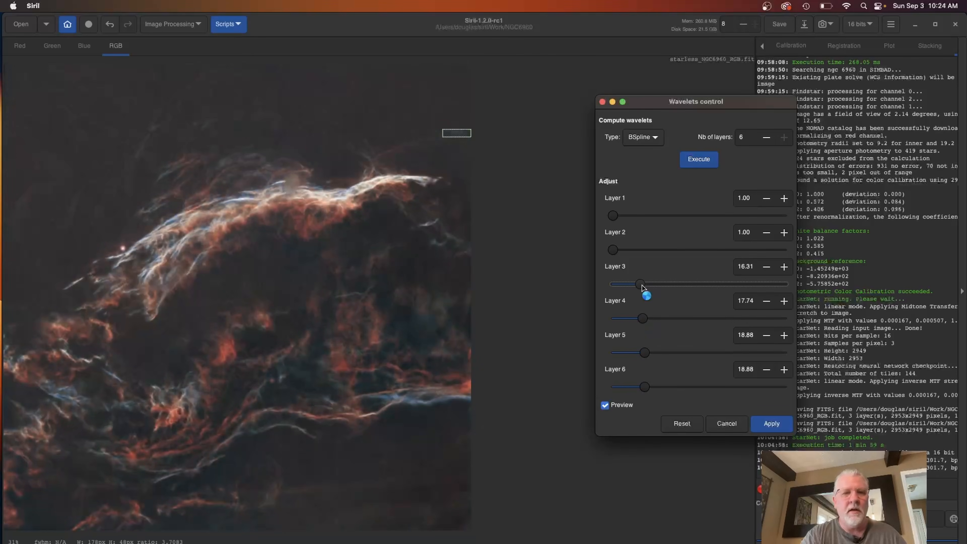
pyautogui.moveTo(613, 250); pyautogui.dragTo(650, 251)
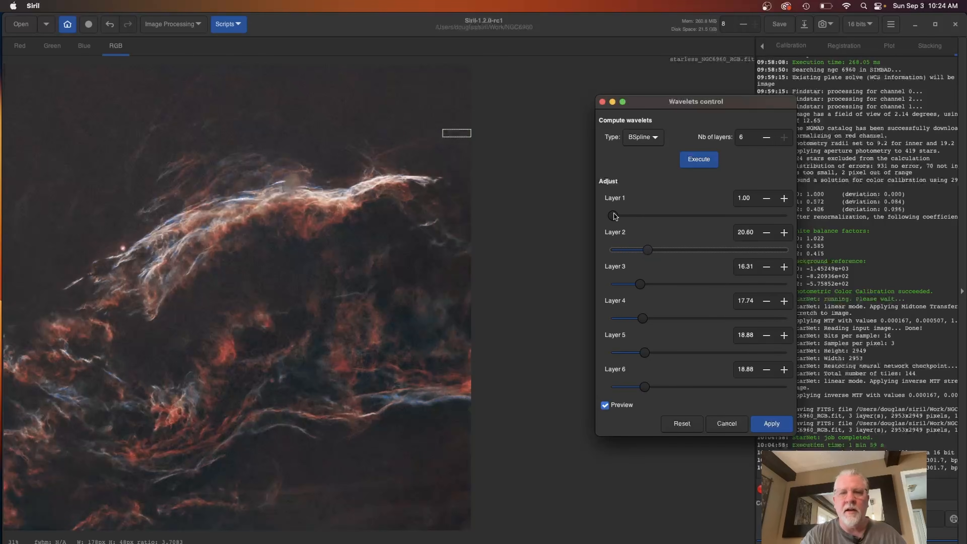
# - Adjust the finer wavelet layers, setting layer 1 to 1.12, layer 2 to 32.33 and layer 3 to 25.47
pyautogui.moveTo(614, 214); pyautogui.dragTo(647, 214)
pyautogui.click(649, 215)
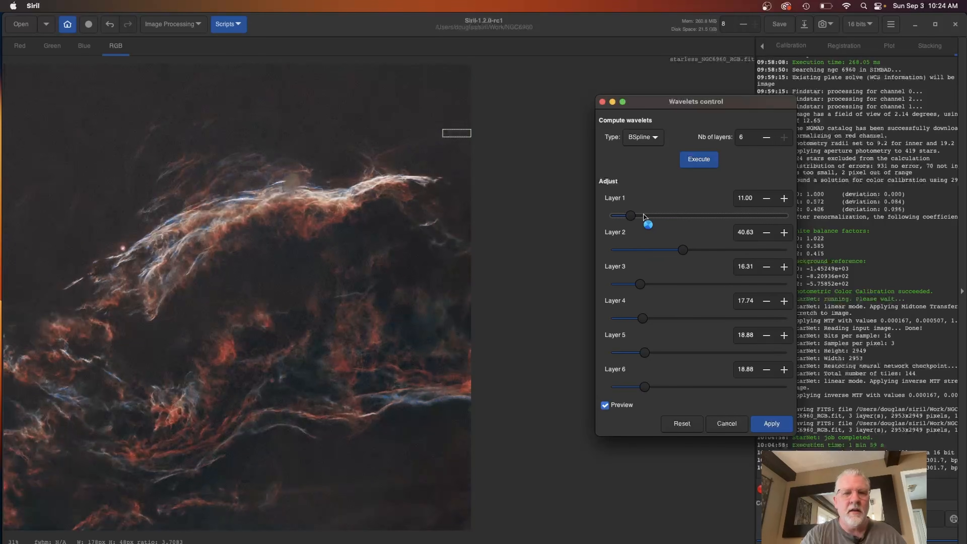
pyautogui.moveTo(631, 216); pyautogui.dragTo(605, 218)
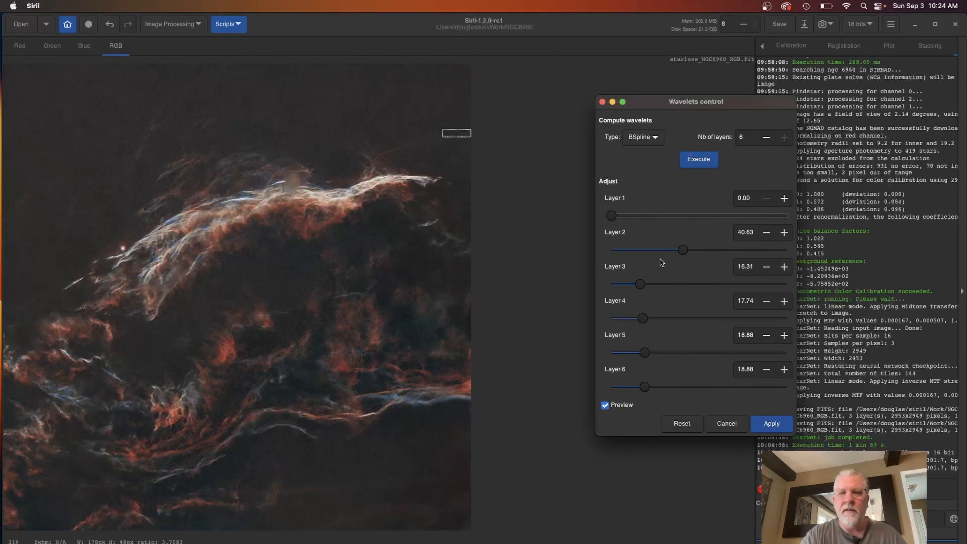
pyautogui.moveTo(610, 218); pyautogui.dragTo(611, 218)
pyautogui.moveTo(682, 250); pyautogui.dragTo(653, 289)
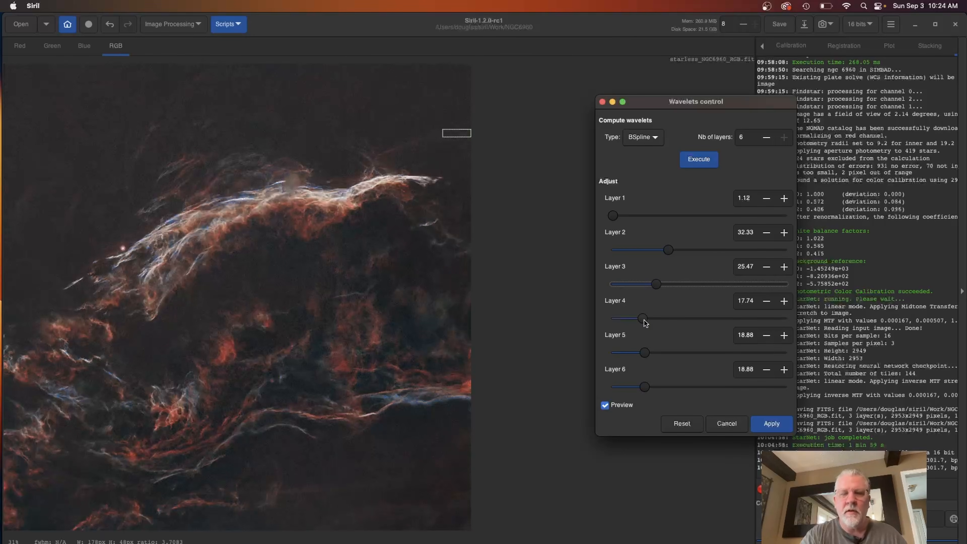
# - Set wavelet layer 4 to 26.61 and layer 5 to 16.31
pyautogui.moveTo(643, 320); pyautogui.dragTo(661, 355)
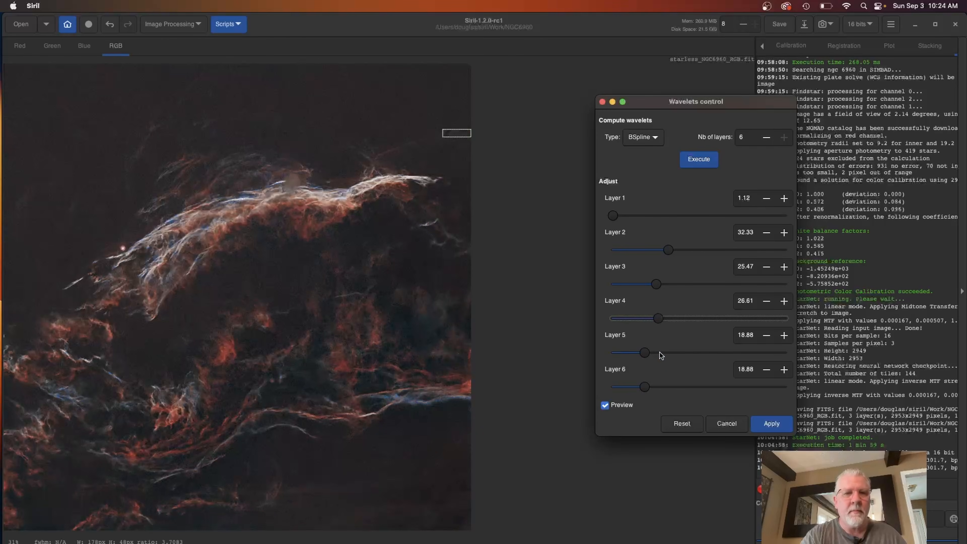
pyautogui.click(657, 354)
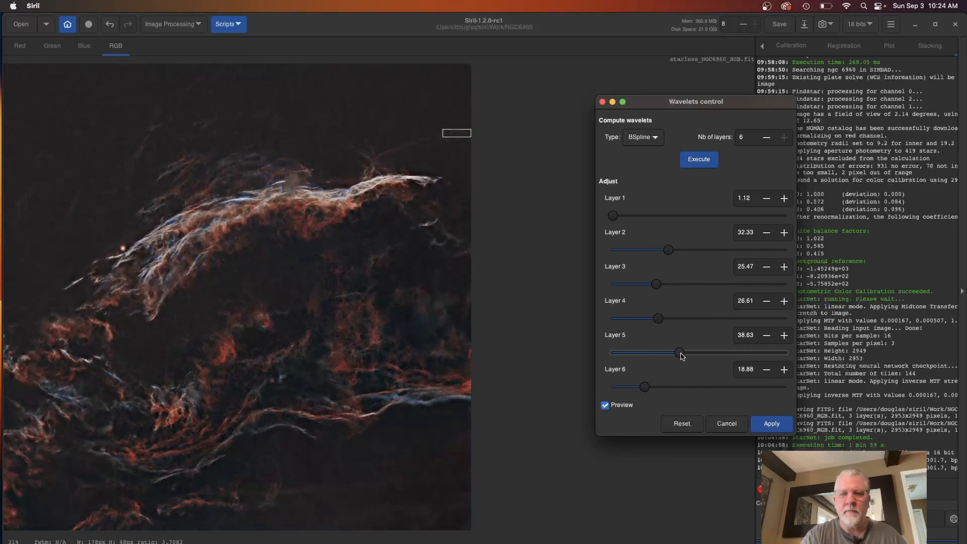
pyautogui.moveTo(679, 353); pyautogui.dragTo(647, 357)
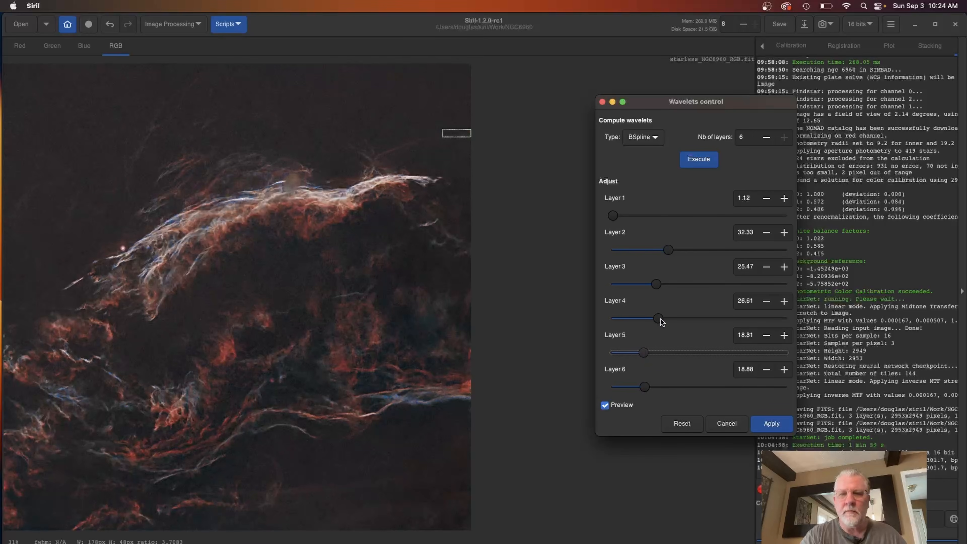
pyautogui.moveTo(661, 322); pyautogui.dragTo(658, 324)
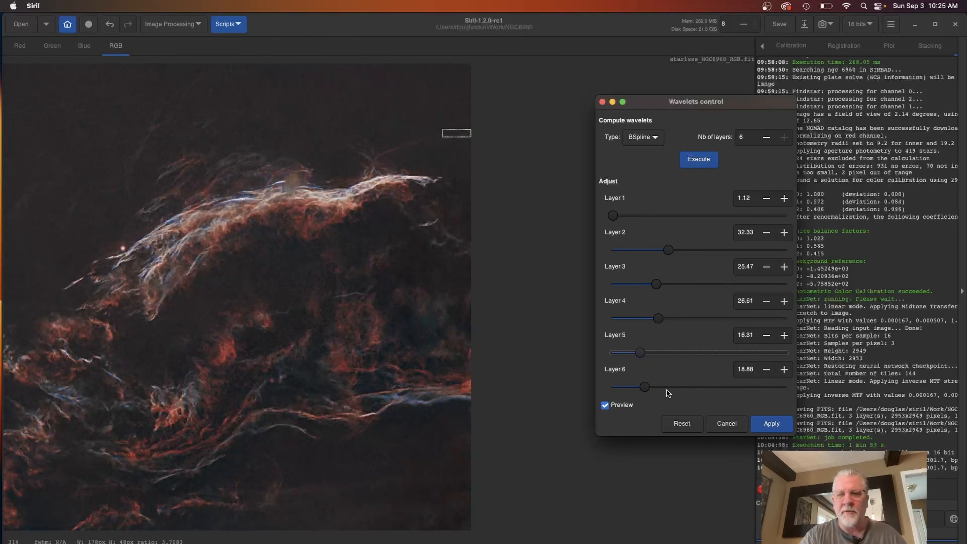
# - Set wavelet layer 5 to 12.02, layer 3 to 23.75 and layer 4 to 24.03, and apply the transform
pyautogui.moveTo(638, 354)
pyautogui.mouseDown()
pyautogui.moveTo(646, 359)
pyautogui.moveTo(635, 355)
pyautogui.mouseUp()
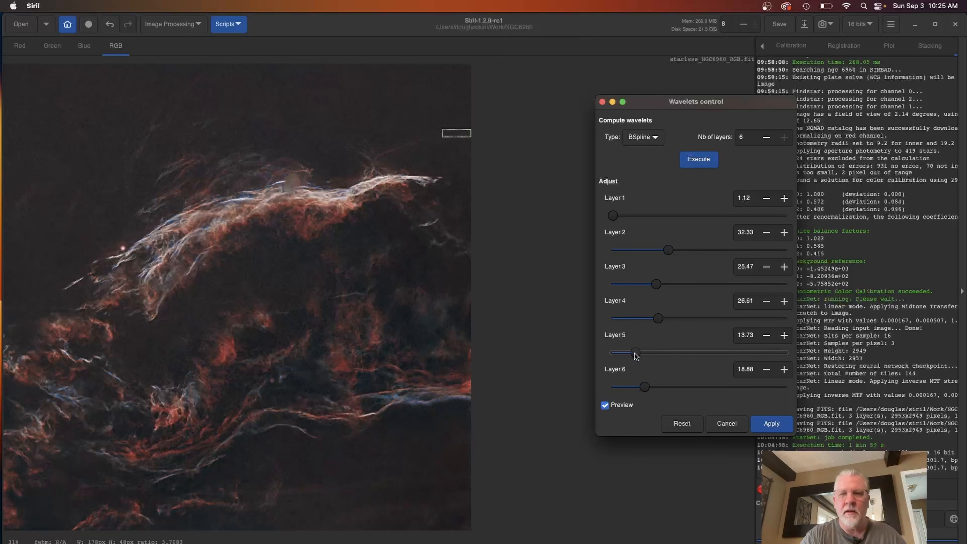
pyautogui.moveTo(654, 322); pyautogui.dragTo(652, 285)
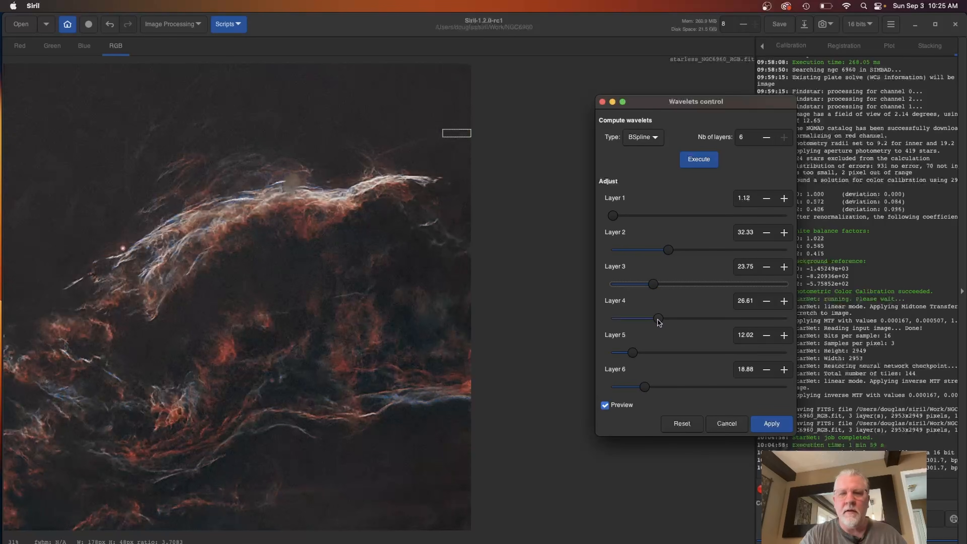
pyautogui.moveTo(659, 322); pyautogui.dragTo(655, 322)
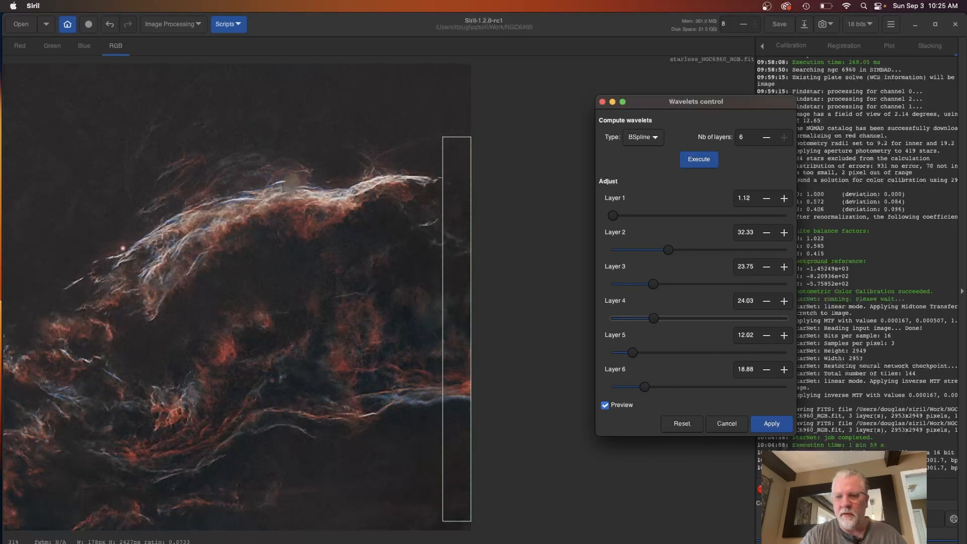
pyautogui.press('super+plus')
pyautogui.press('super+plus')
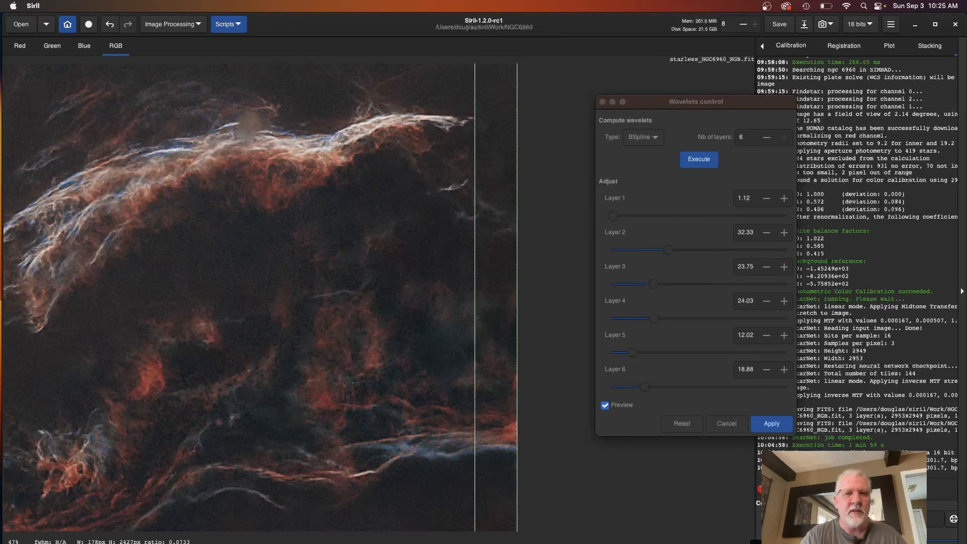
pyautogui.press('super+plus')
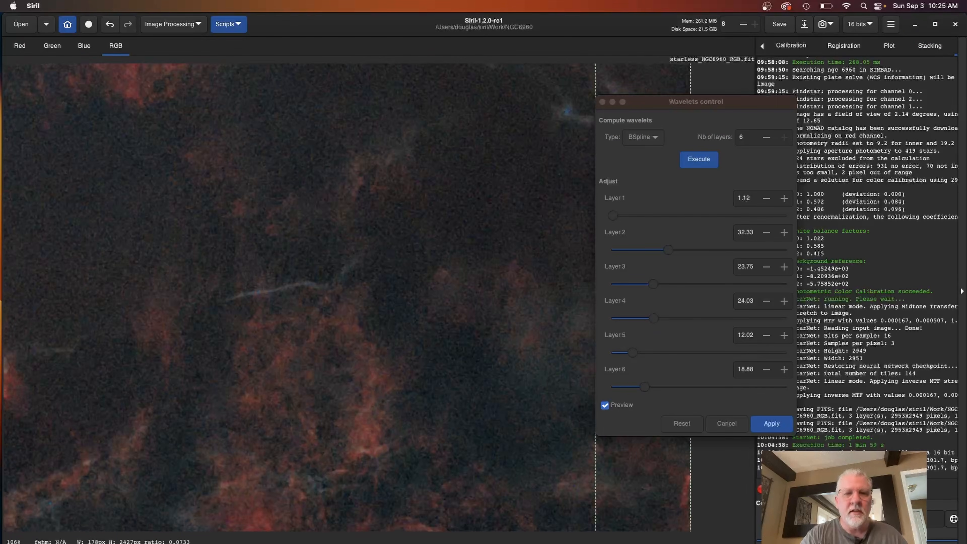
pyautogui.press('super+plus')
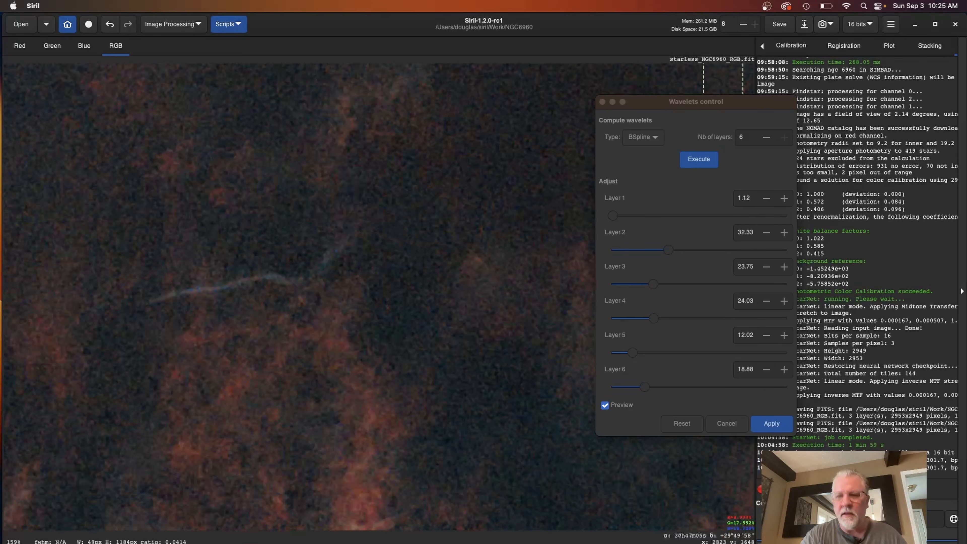
pyautogui.press('super+0')
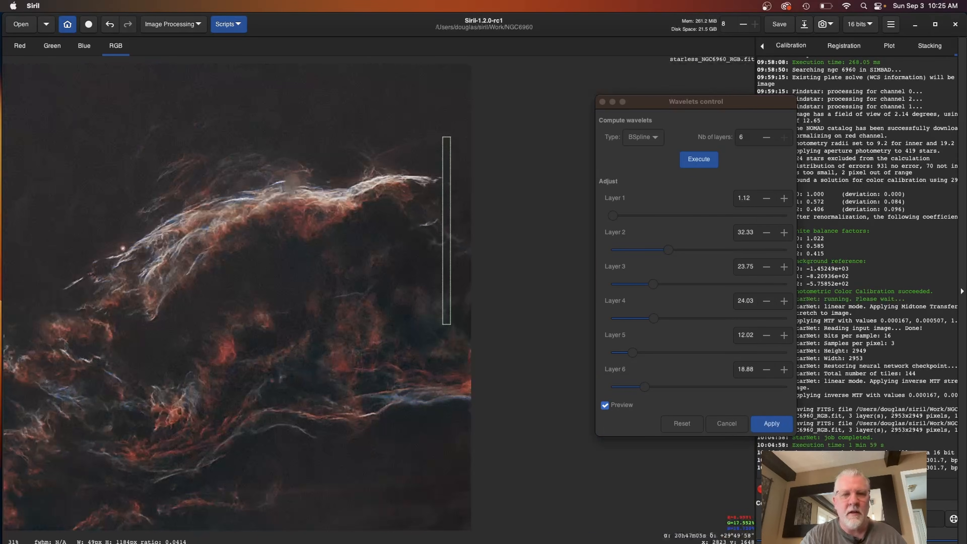
pyautogui.moveTo(451, 325); pyautogui.dragTo(545, 472)
pyautogui.click(772, 424)
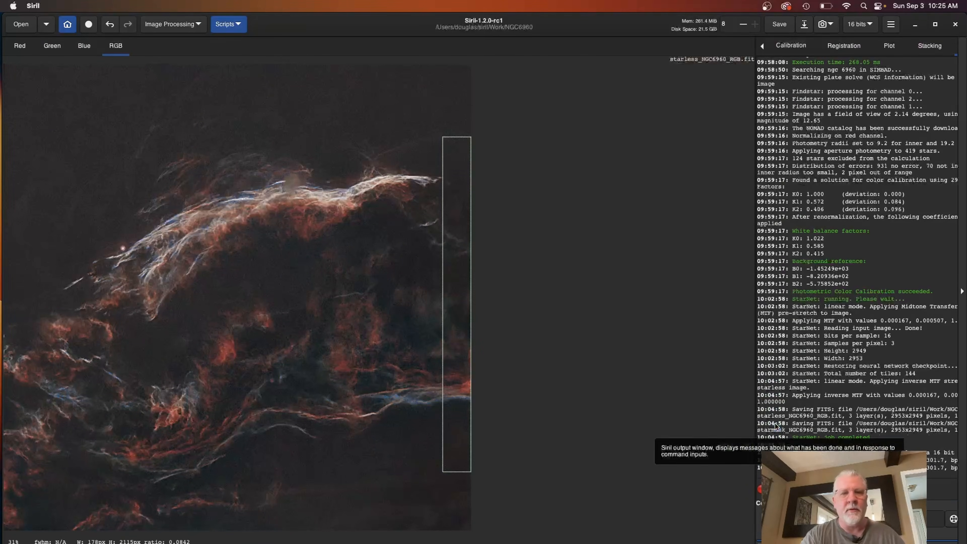
# - Denoise the nebula image with salt and pepper noise removal, no secondary denoising stage and a modulation of 1.00
pyautogui.moveTo(471, 470); pyautogui.dragTo(169, 63)
pyautogui.click(164, 25)
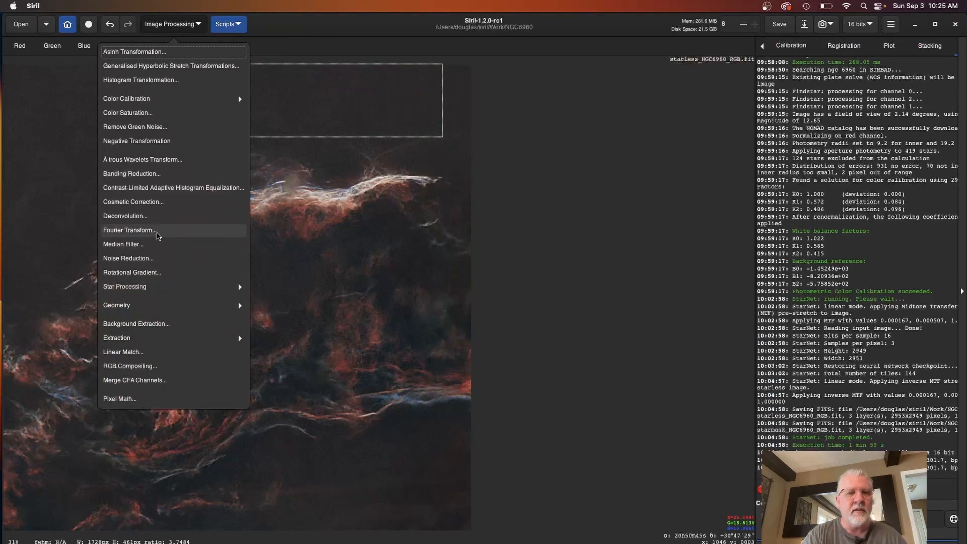
pyautogui.click(139, 259)
pyautogui.moveTo(442, 136); pyautogui.dragTo(627, 203)
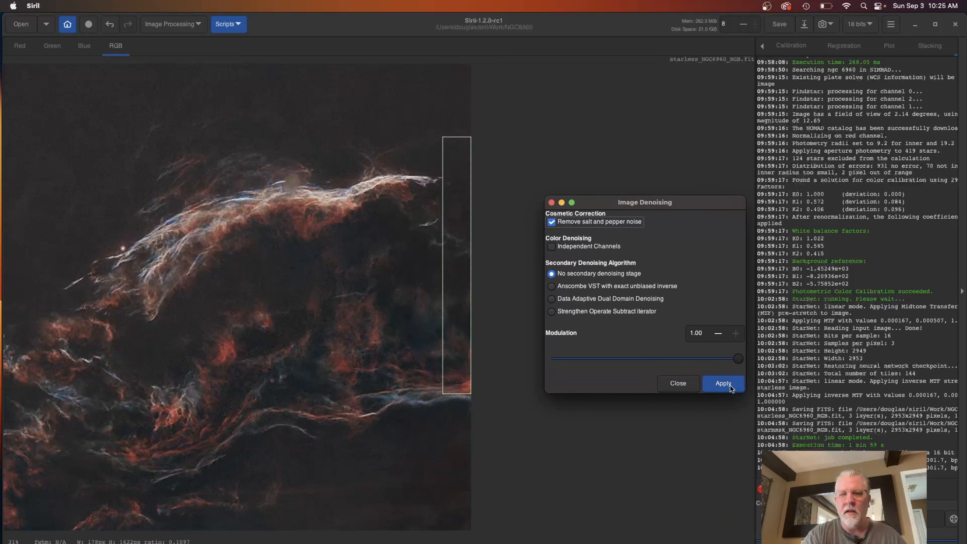
pyautogui.click(723, 383)
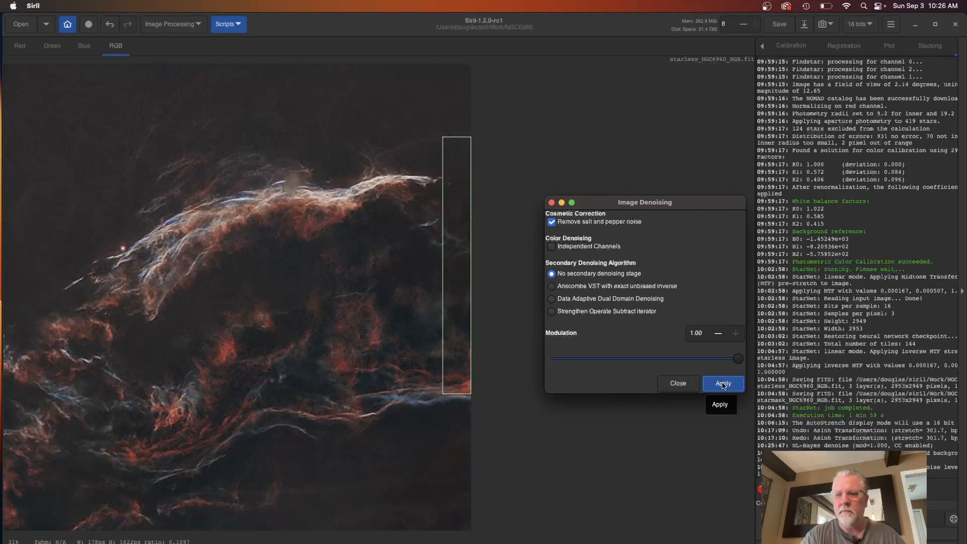
pyautogui.click(677, 384)
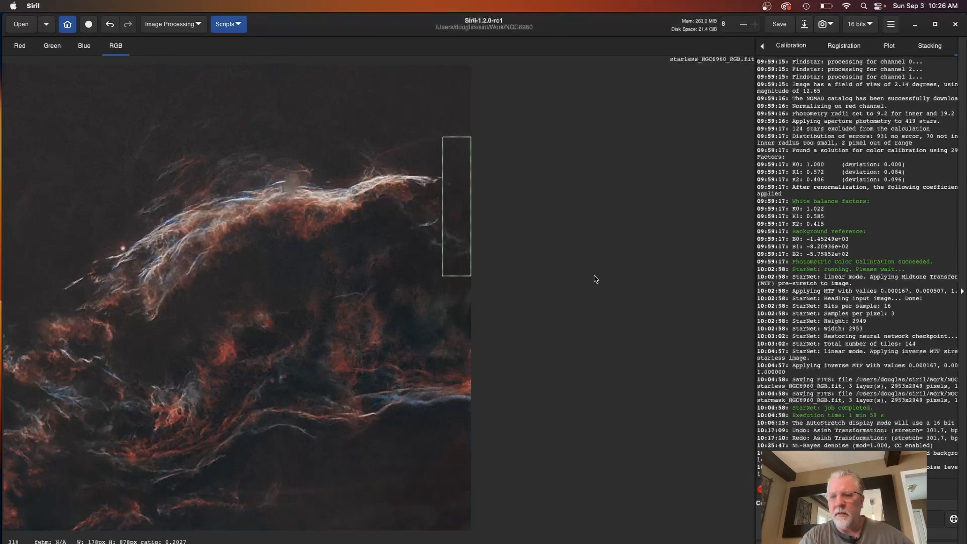
# - Begin saving a copy of the image and create a folder named processing inside Pictures/Astrophotography/ngc6960
pyautogui.moveTo(593, 275); pyautogui.dragTo(597, 211)
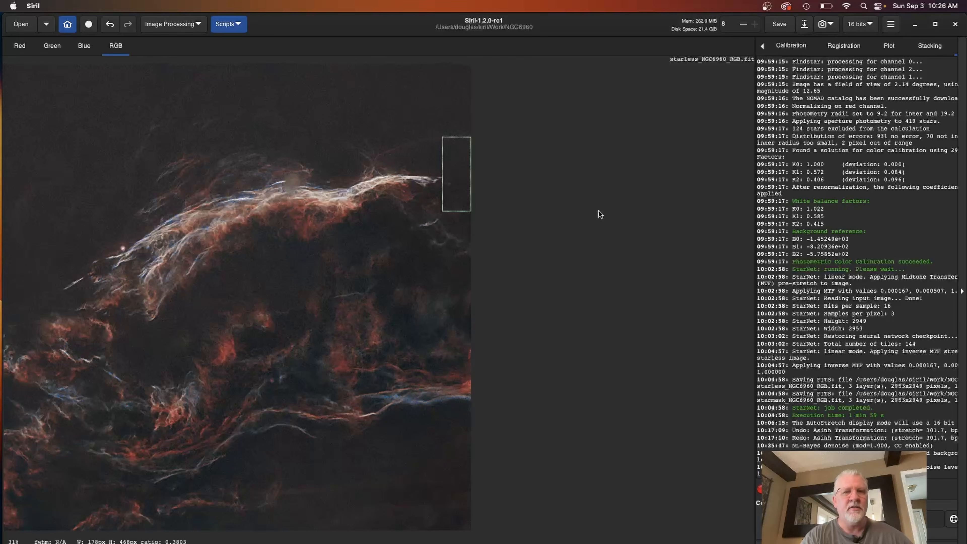
pyautogui.moveTo(598, 211); pyautogui.dragTo(773, 52)
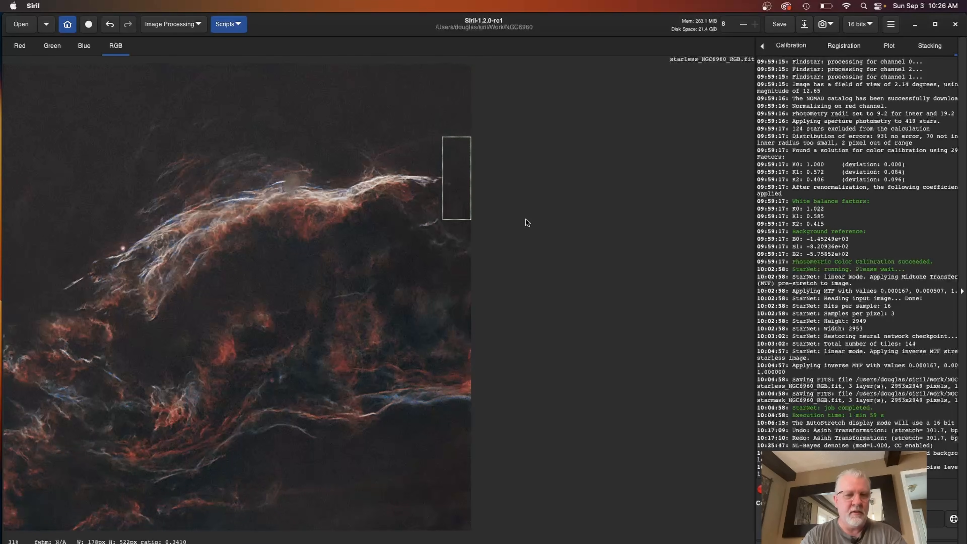
pyautogui.click(804, 24)
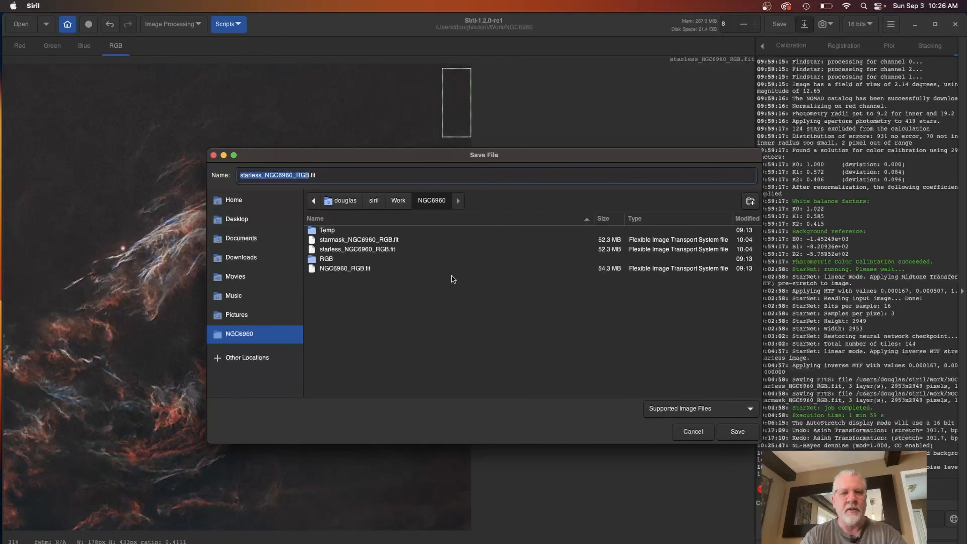
pyautogui.click(238, 314)
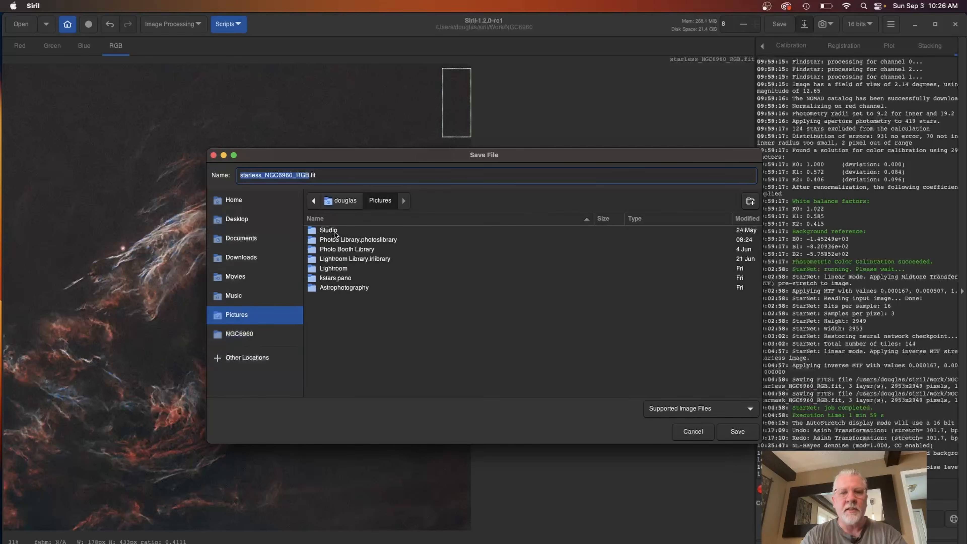
pyautogui.click(333, 289)
pyautogui.doubleClick(334, 288)
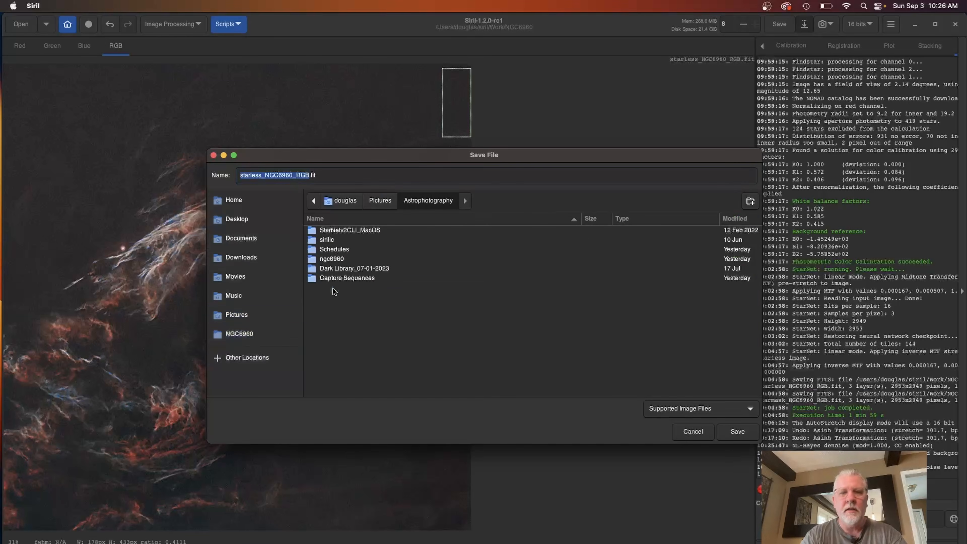
pyautogui.doubleClick(338, 259)
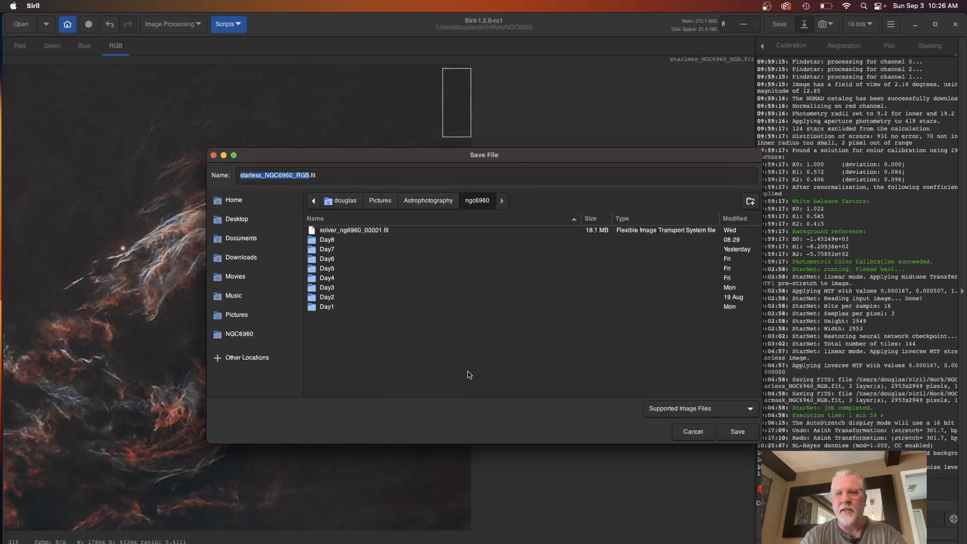
pyautogui.click(750, 201)
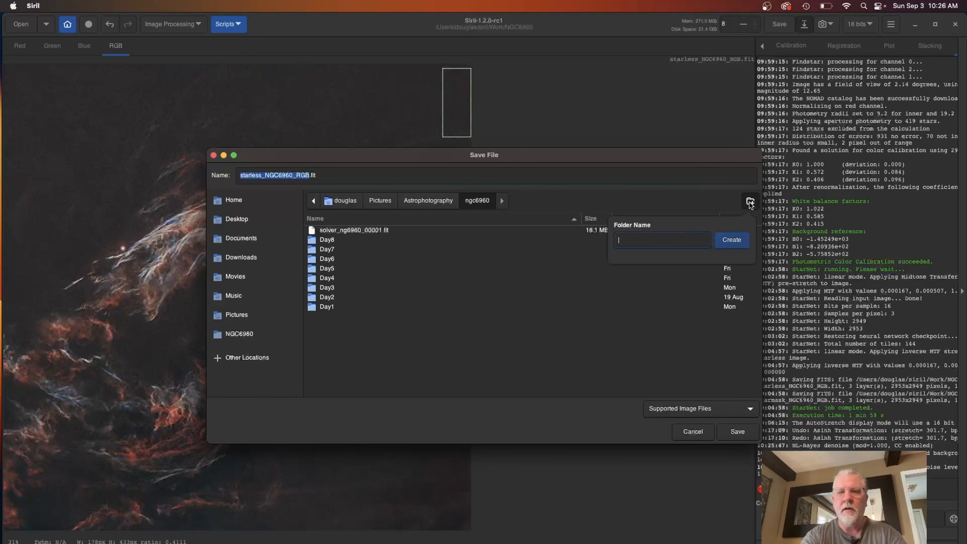
pyautogui.write('processing')
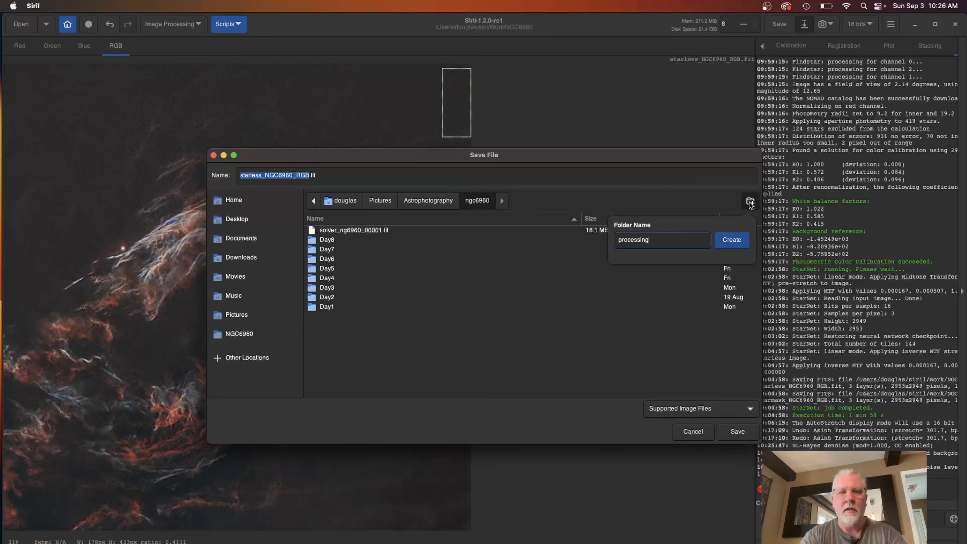
pyautogui.press('Return')
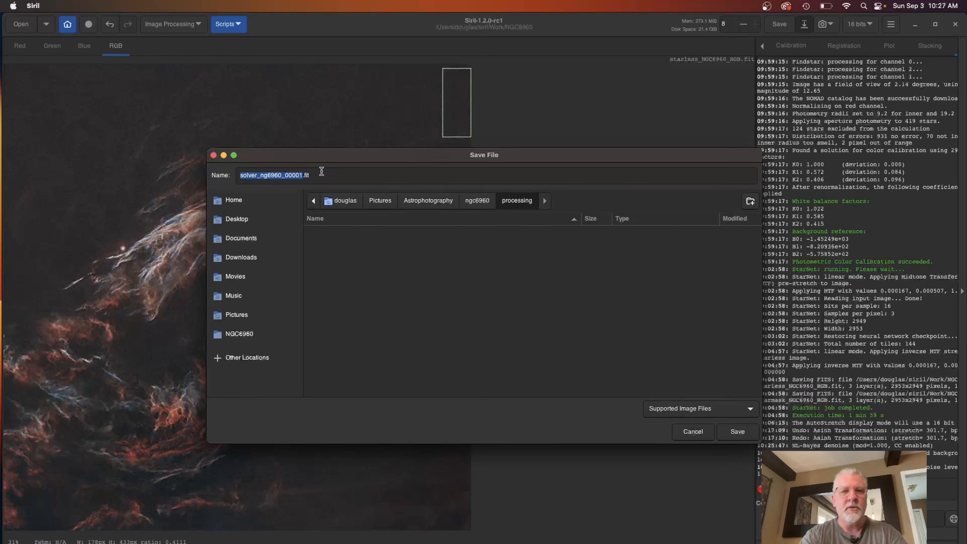
pyautogui.write('star')
pyautogui.press('BackSpace')
pyautogui.press('BackSpace')
pyautogui.press('BackSpace')
pyautogui.press('BackSpace')
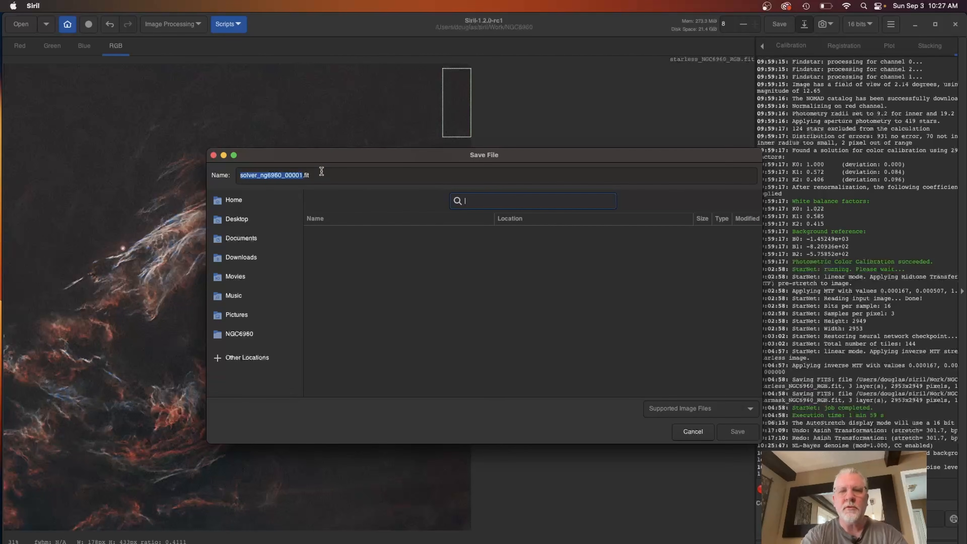
# - Change the output file name to starless_ng6960_.fit
pyautogui.click(246, 174)
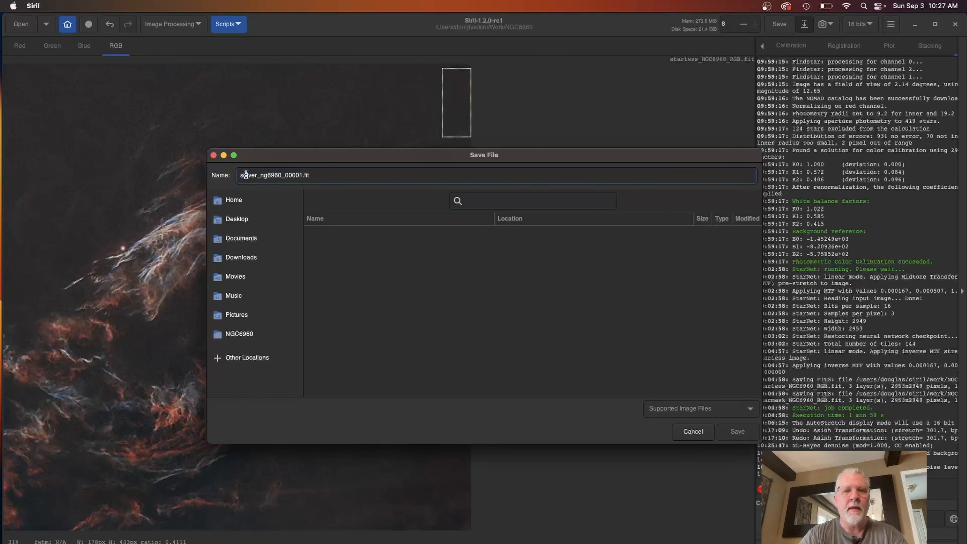
pyautogui.press('Delete')
pyautogui.press('Delete')
pyautogui.press('Delete')
pyautogui.press('Delete')
pyautogui.press('Delete')
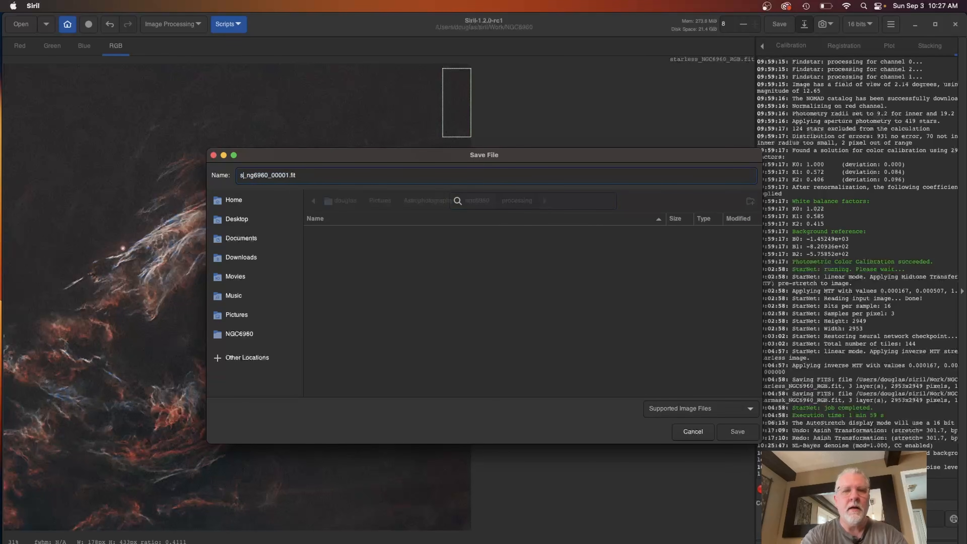
pyautogui.write('tarless')
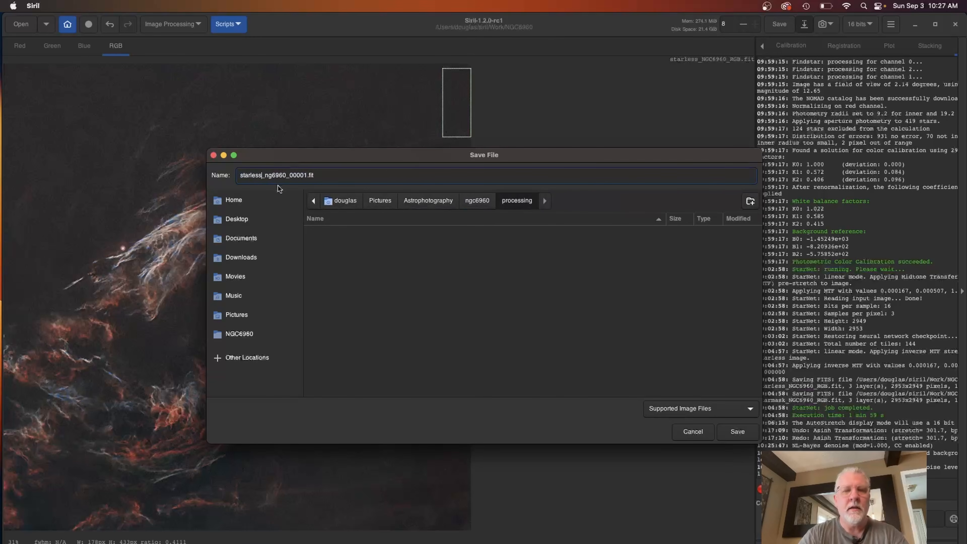
pyautogui.doubleClick(290, 175)
pyautogui.press('BackSpace')
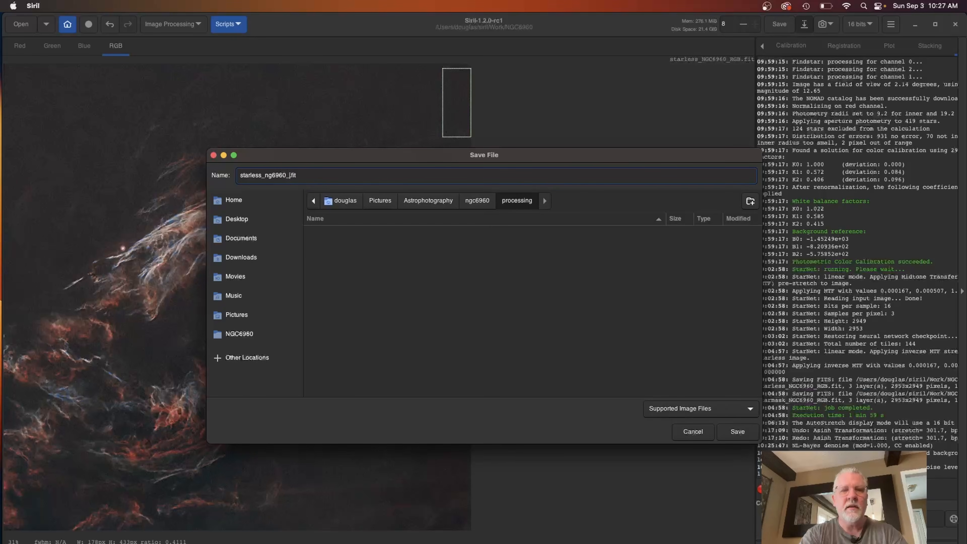
# - Try saving the image as a FITS file in 32-bit floating point format, and cancel the save
pyautogui.click(737, 432)
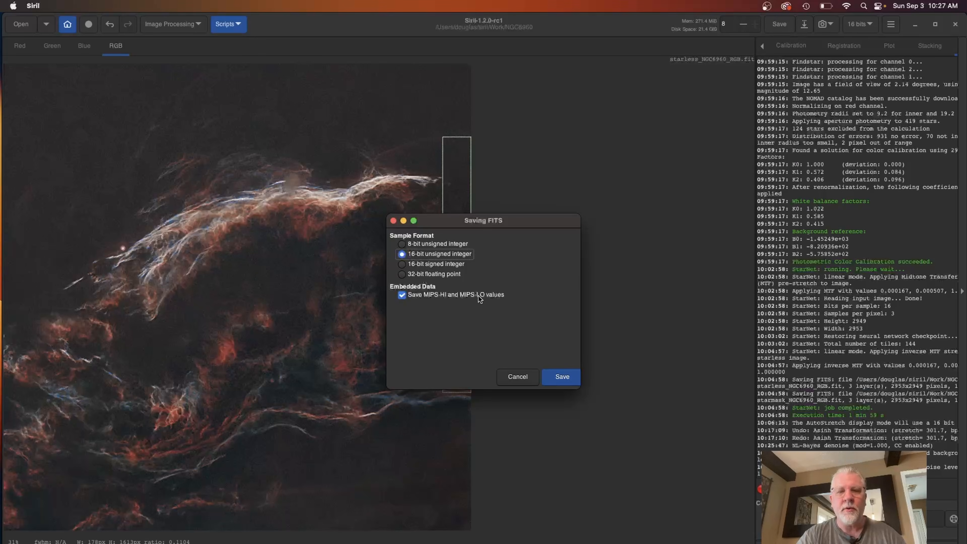
pyautogui.click(402, 276)
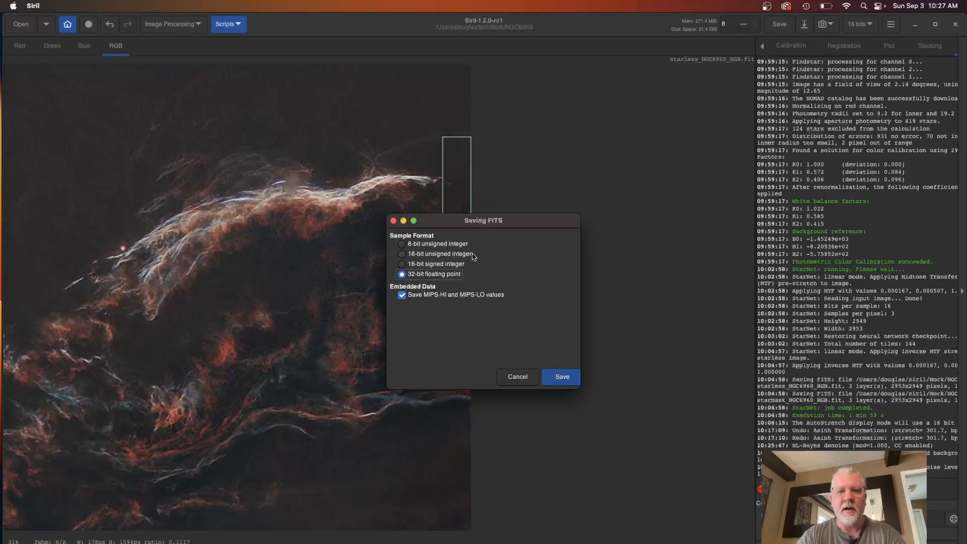
pyautogui.click(530, 375)
# - Start saving a copy of the image in the folder Pictures/Astrophotography/ngc6960/processing
pyautogui.moveTo(518, 378); pyautogui.dragTo(806, 24)
pyautogui.click(805, 23)
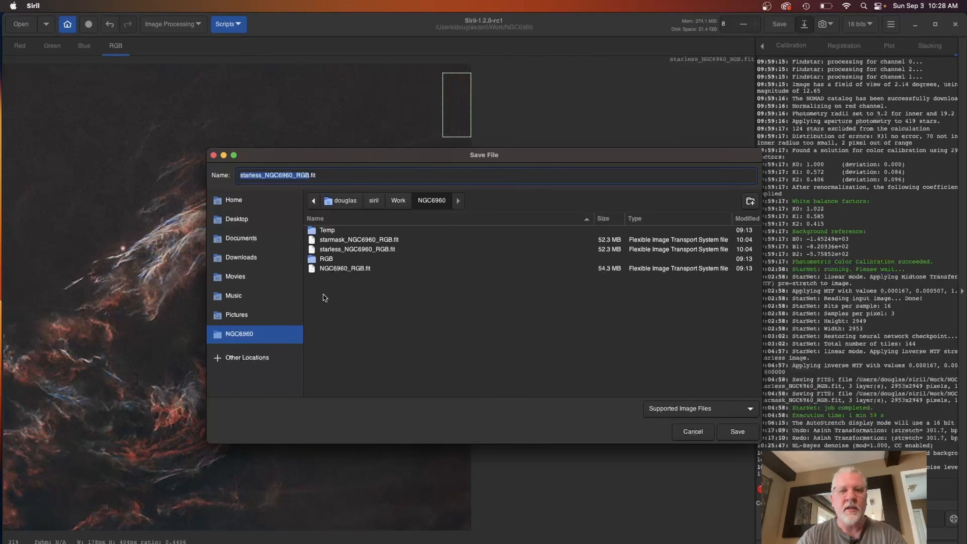
pyautogui.click(244, 316)
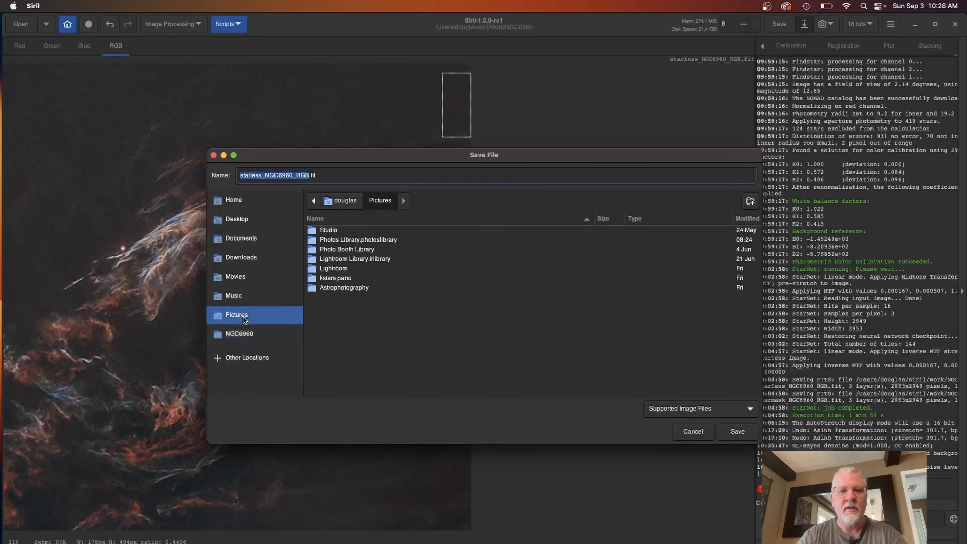
pyautogui.doubleClick(332, 289)
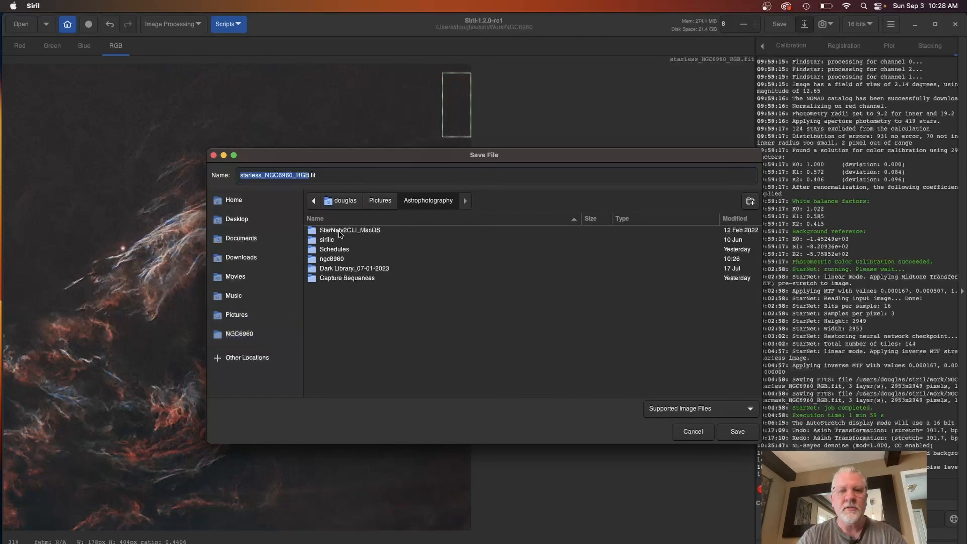
pyautogui.doubleClick(338, 259)
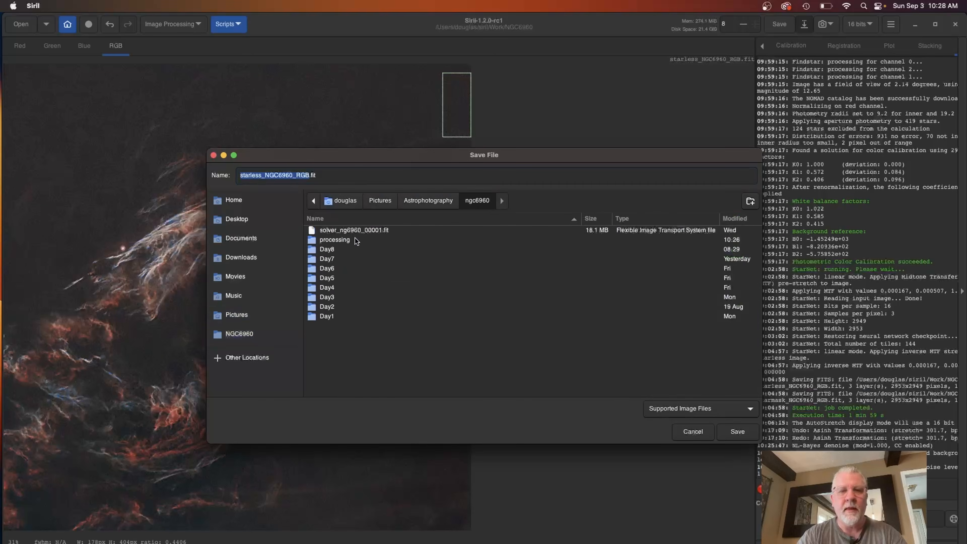
pyautogui.doubleClick(355, 239)
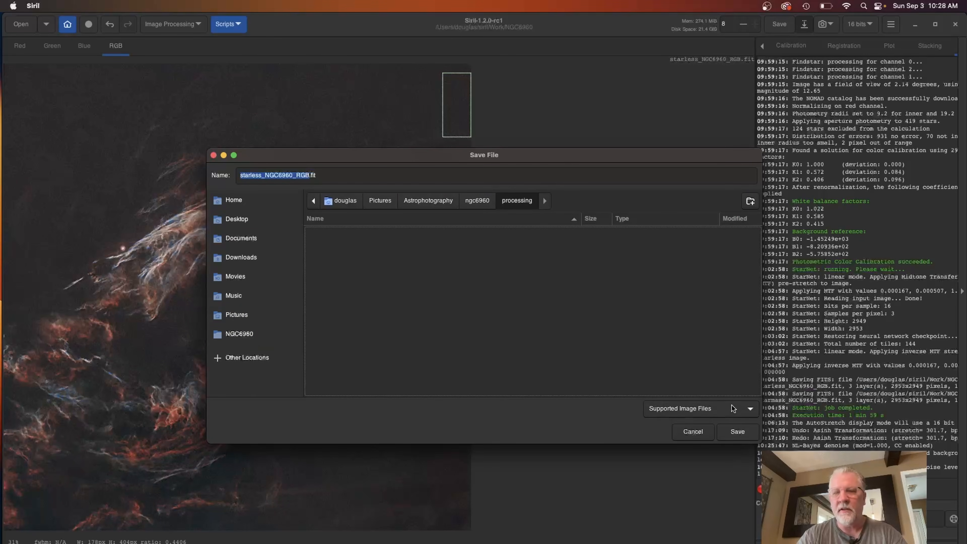
# - Save the image as starless_NGC6960_RGB.tif in TIFF format, 16-bit unsigned integer, without compression and with the ICC profile embedded
pyautogui.click(745, 409)
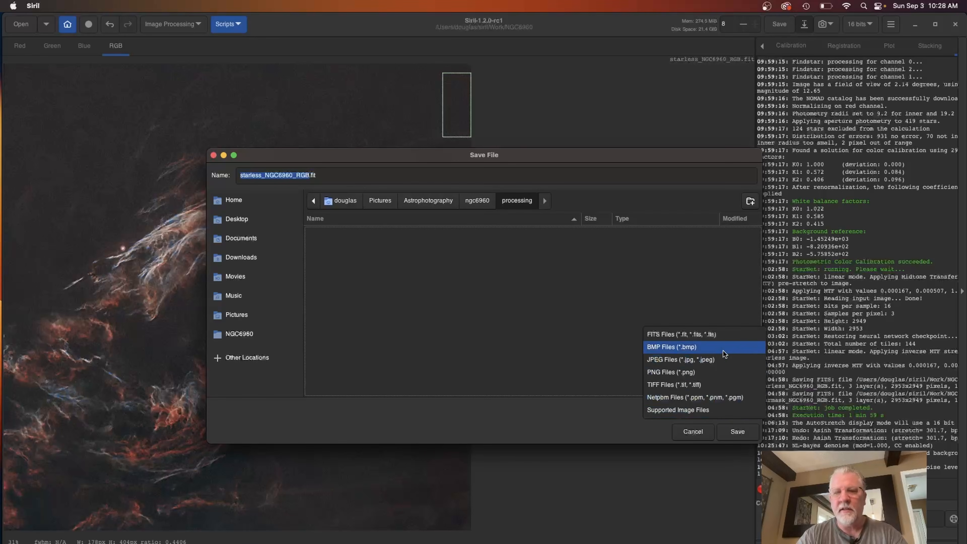
pyautogui.click(706, 385)
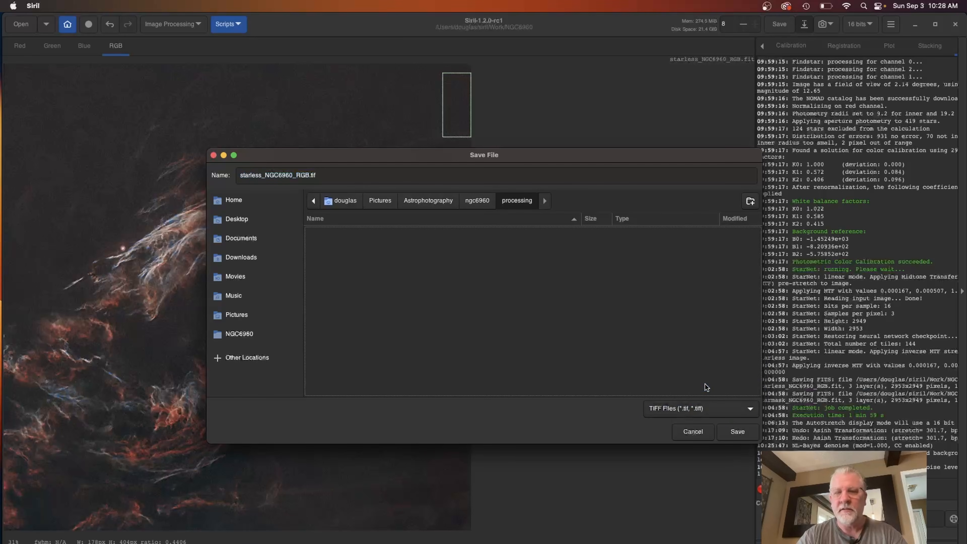
pyautogui.click(740, 433)
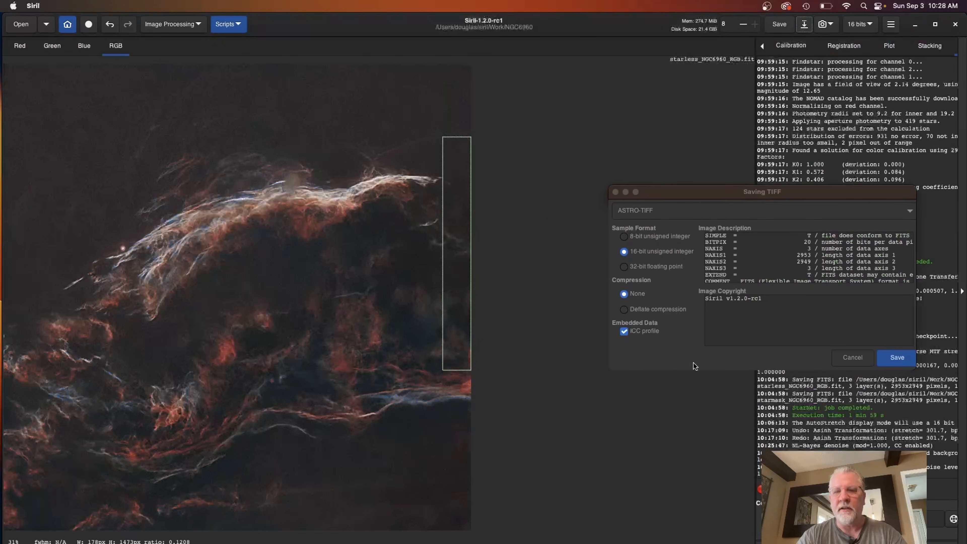
pyautogui.click(895, 358)
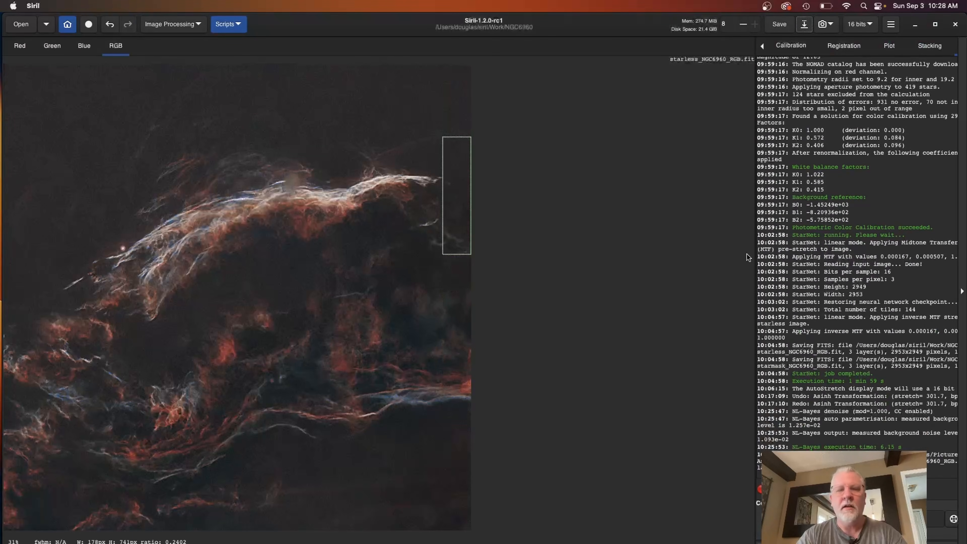
# - Save the processed starless image to its existing FITS file and clear the selection rectangle on the image
pyautogui.moveTo(746, 254); pyautogui.dragTo(820, 29)
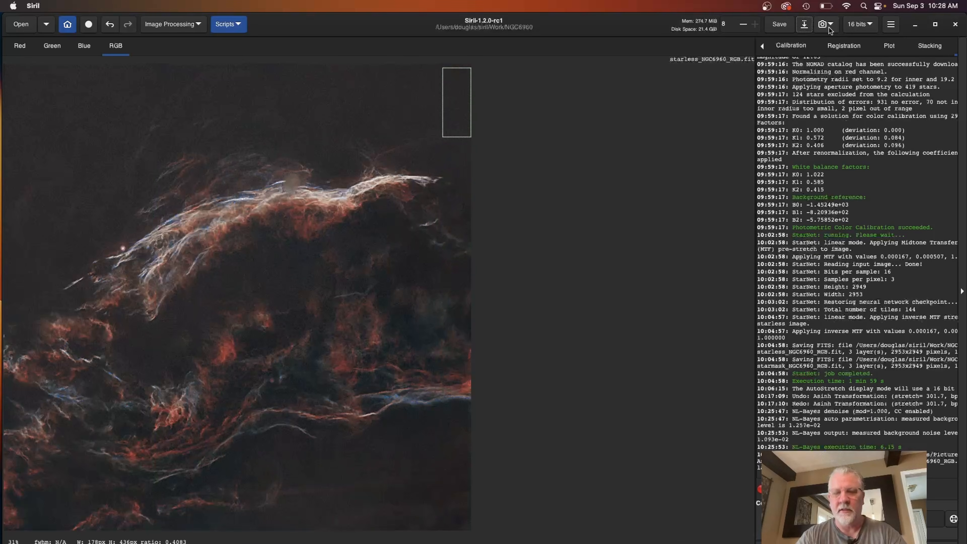
pyautogui.click(777, 25)
pyautogui.moveTo(694, 137); pyautogui.dragTo(571, 276)
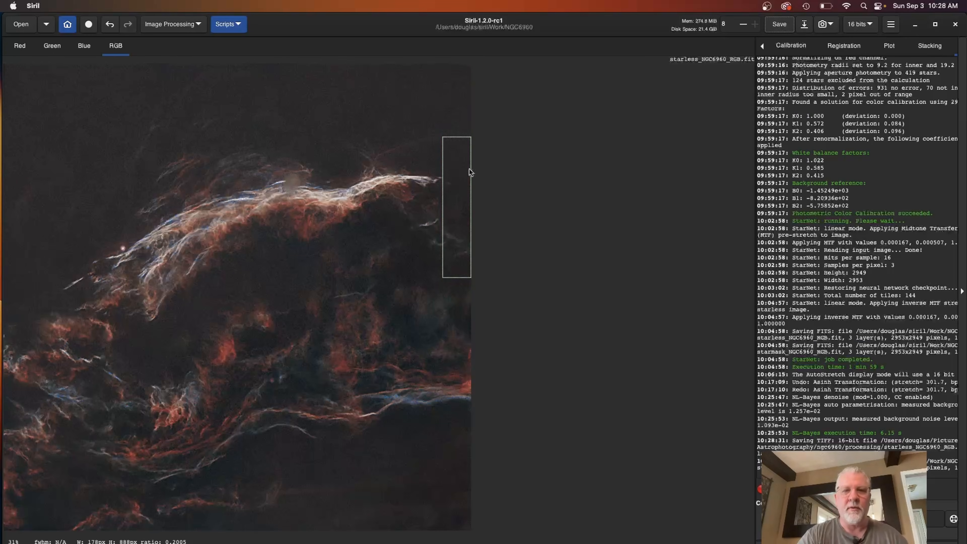
pyautogui.click(448, 120)
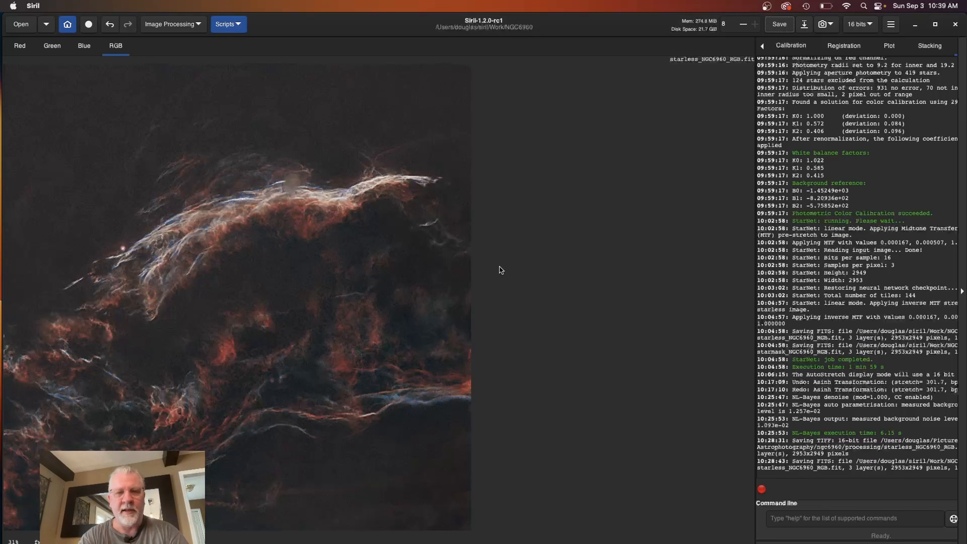
# - Switch to Adobe Photoshop 2023 and open starless_NGC6960_RGB.tif from the processing folder
pyautogui.press('super+space')
pyautogui.write('p')
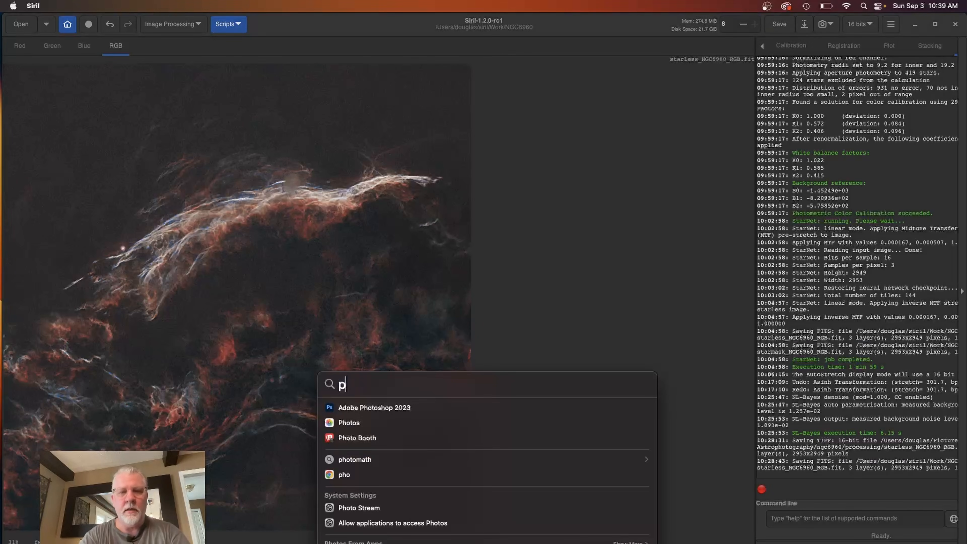
pyautogui.write('hot')
pyautogui.press('Return')
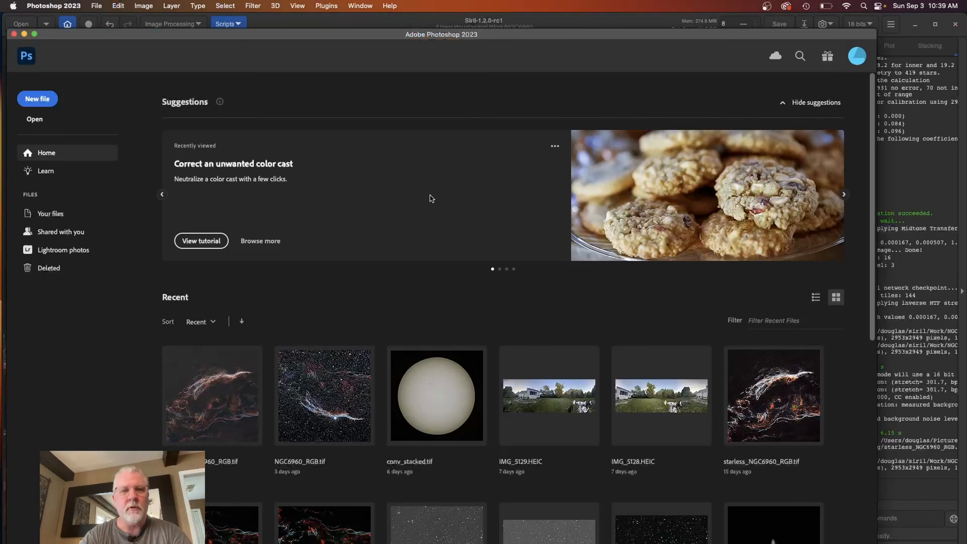
pyautogui.press('super+o')
pyautogui.click(432, 147)
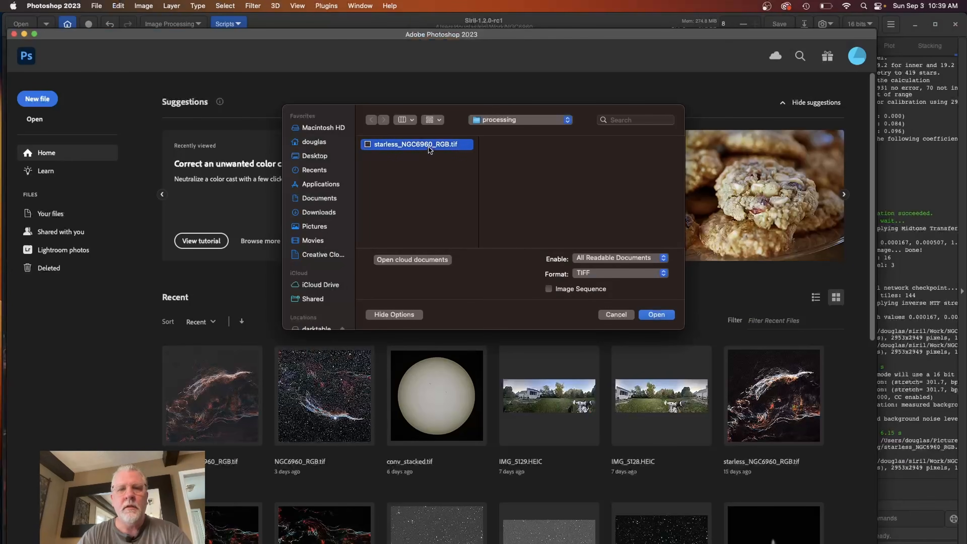
pyautogui.click(656, 314)
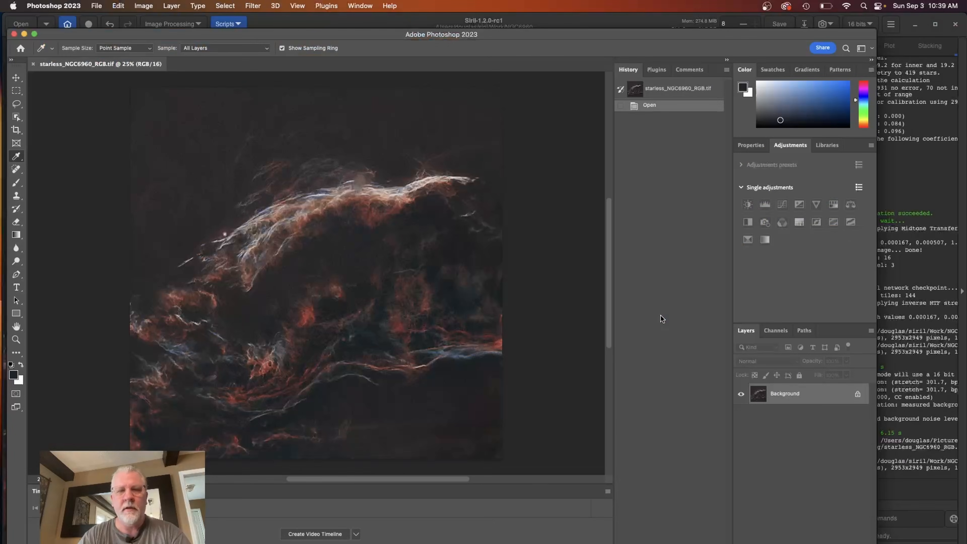
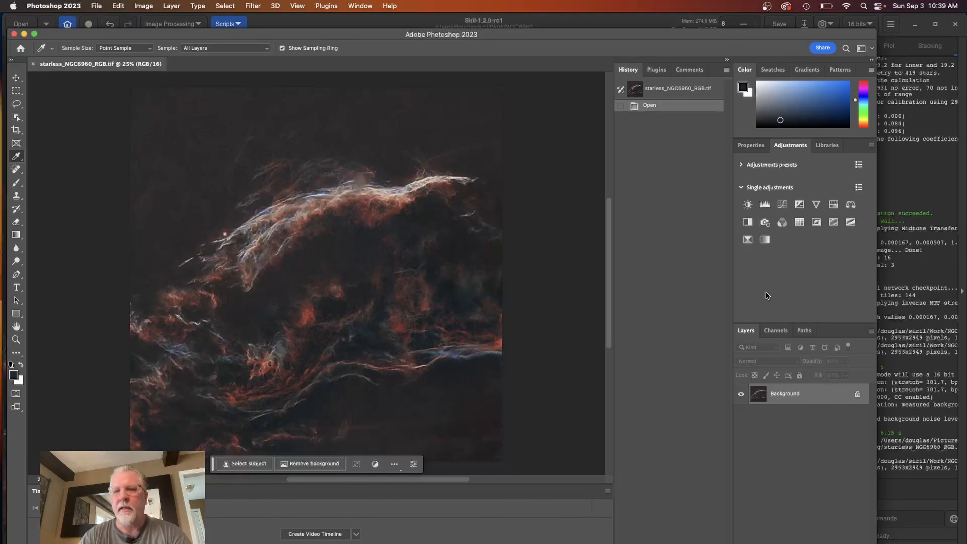
# - Add a Selective Color adjustment layer above the background and rename it Black
pyautogui.click(747, 240)
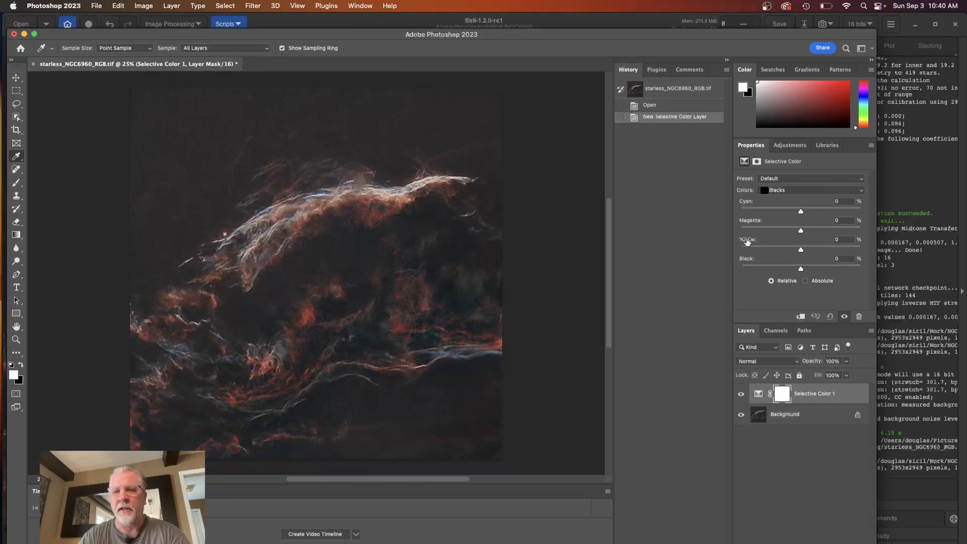
pyautogui.doubleClick(814, 393)
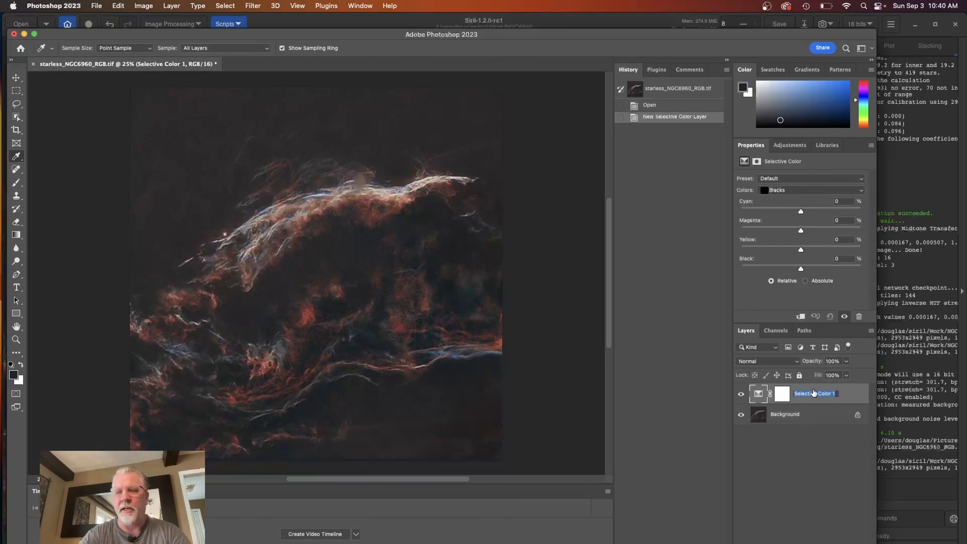
pyautogui.write('Black')
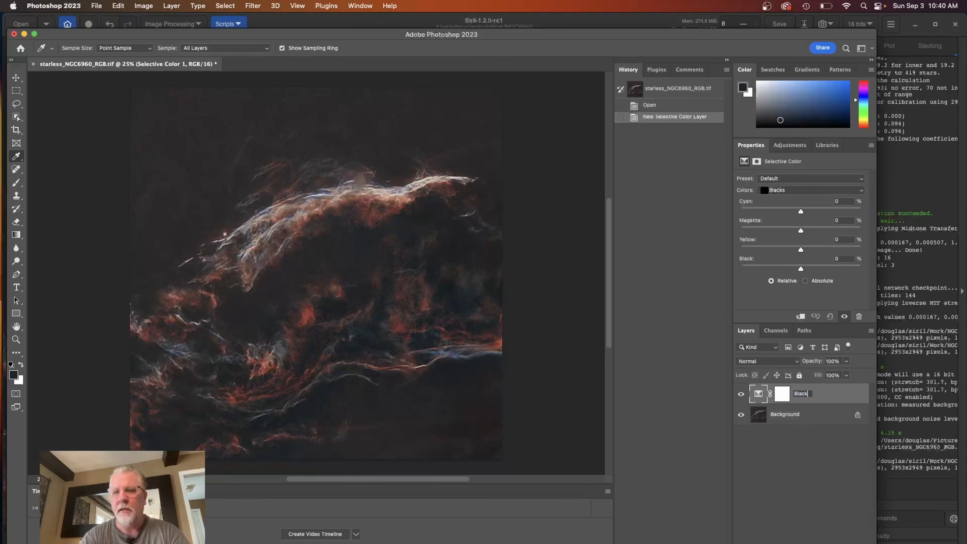
pyautogui.press('Return')
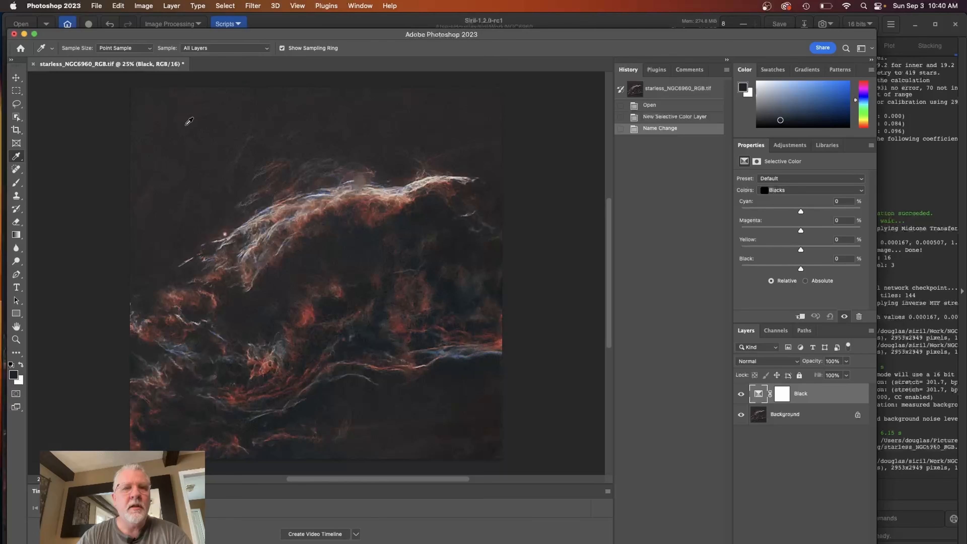
# - Sample the dark sky background and set the Black amount of the Blacks to +16% in the Black layer
pyautogui.click(195, 107)
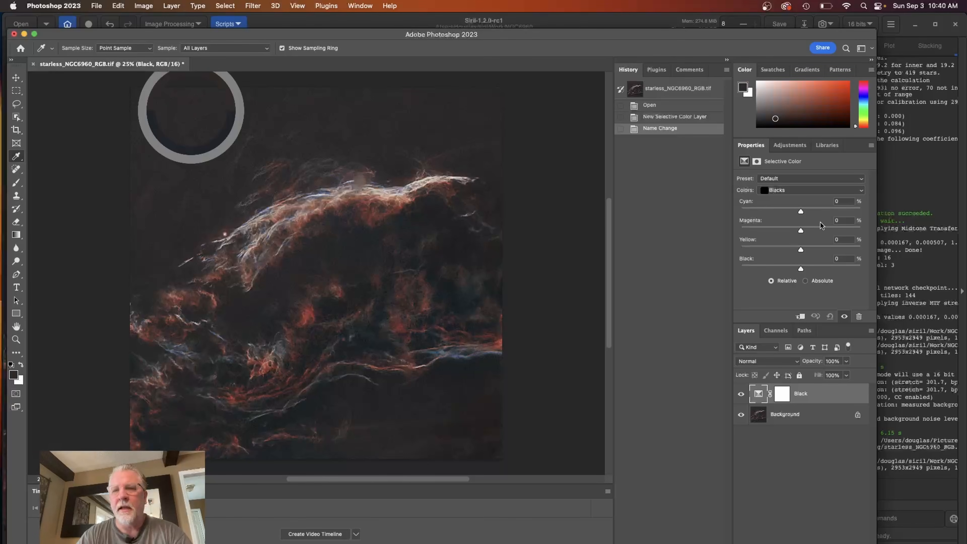
pyautogui.moveTo(801, 269); pyautogui.dragTo(807, 271)
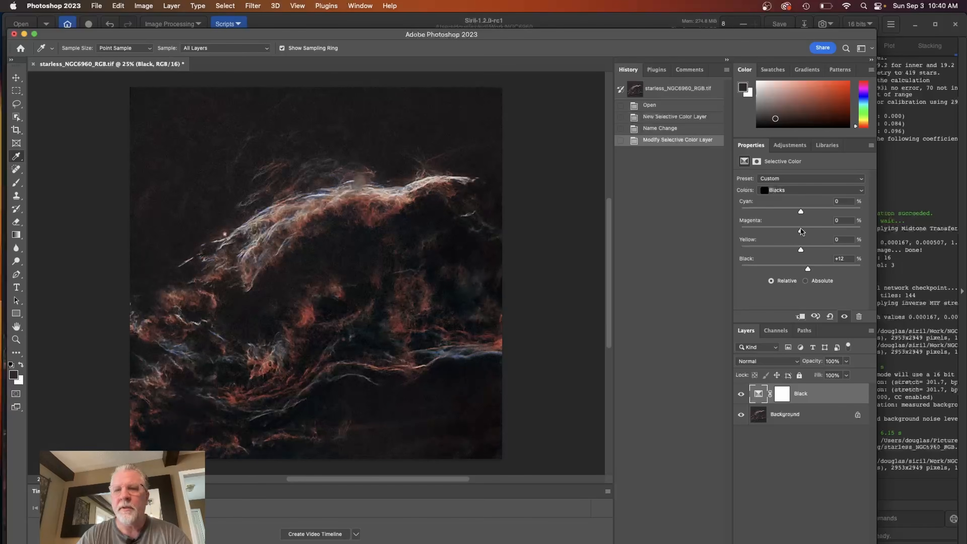
pyautogui.moveTo(800, 212)
pyautogui.mouseDown()
pyautogui.moveTo(792, 212)
pyautogui.moveTo(816, 212)
pyautogui.moveTo(800, 213)
pyautogui.mouseUp()
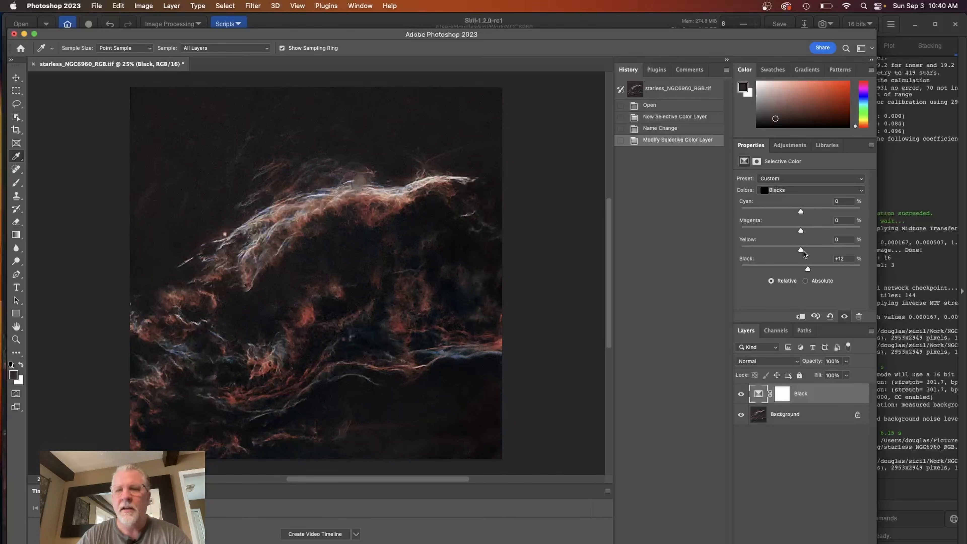
pyautogui.moveTo(807, 270); pyautogui.dragTo(844, 270)
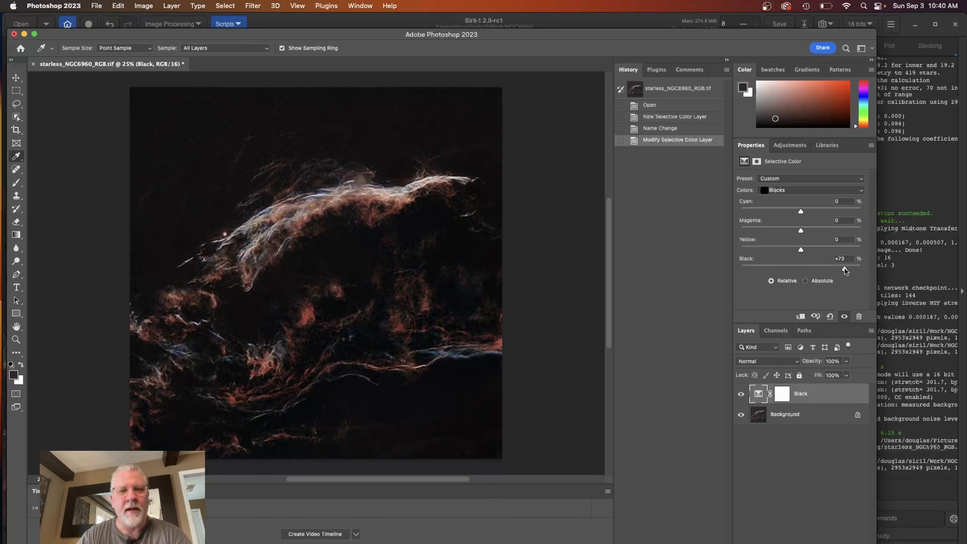
pyautogui.moveTo(844, 271); pyautogui.dragTo(800, 213)
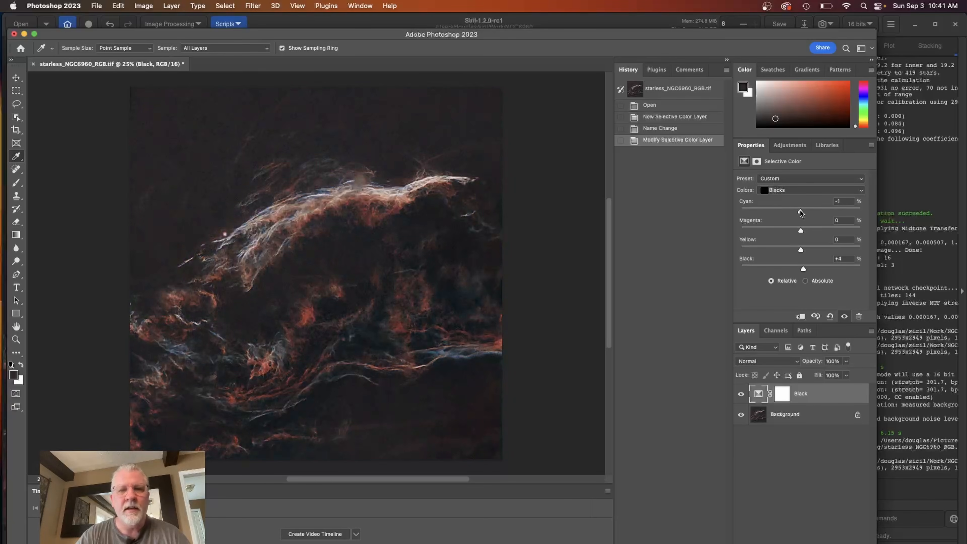
pyautogui.moveTo(804, 271); pyautogui.dragTo(809, 270)
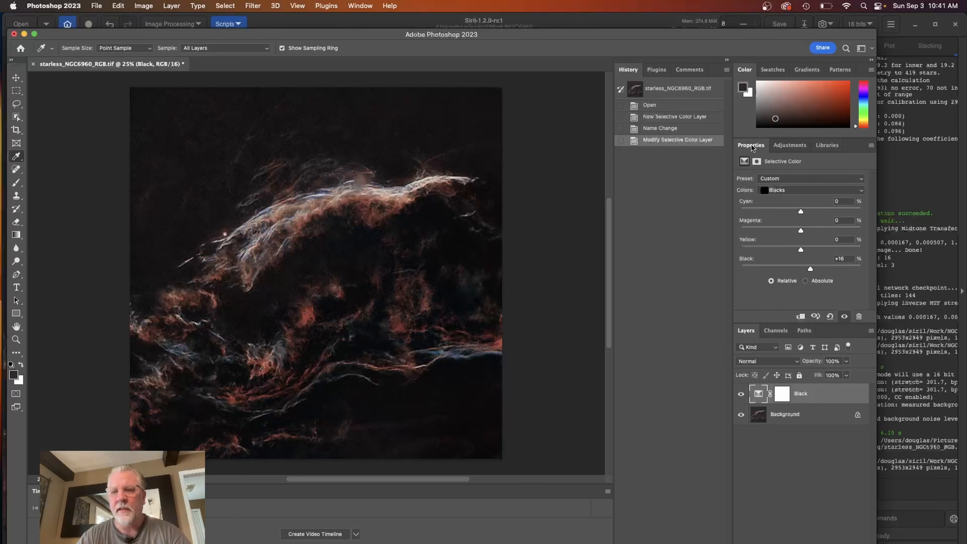
# - Add a second Selective Color adjustment layer and rename it Blue
pyautogui.click(786, 147)
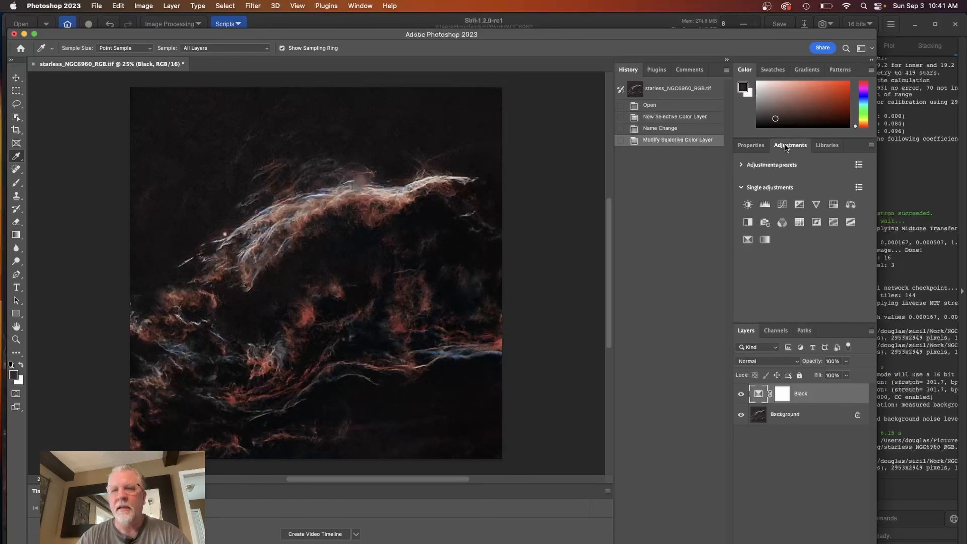
pyautogui.click(747, 236)
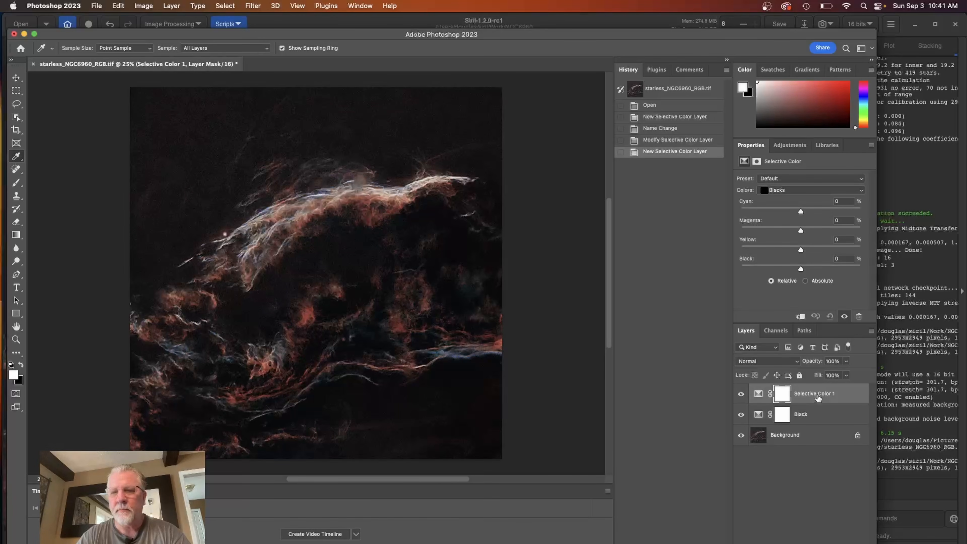
pyautogui.doubleClick(815, 393)
pyautogui.write('Blu')
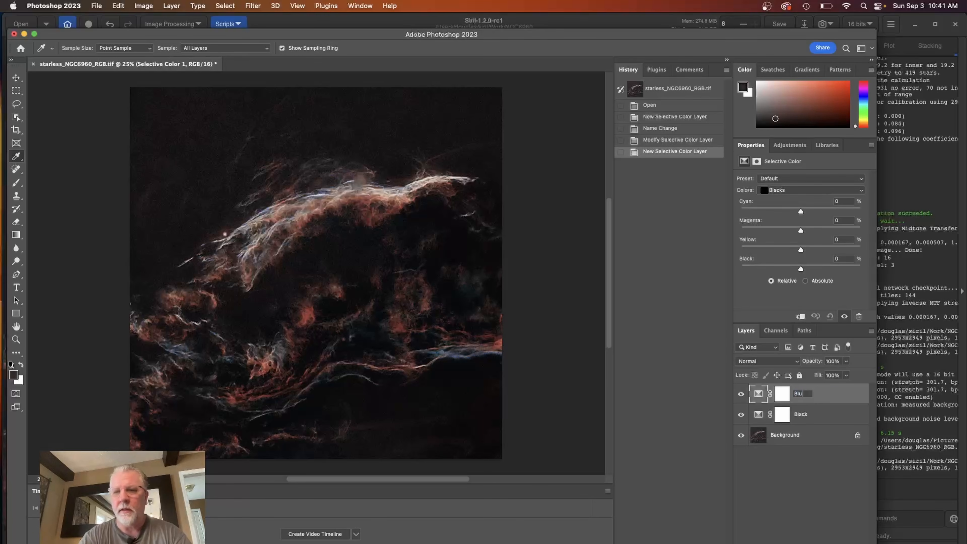
pyautogui.write('e')
pyautogui.press('Return')
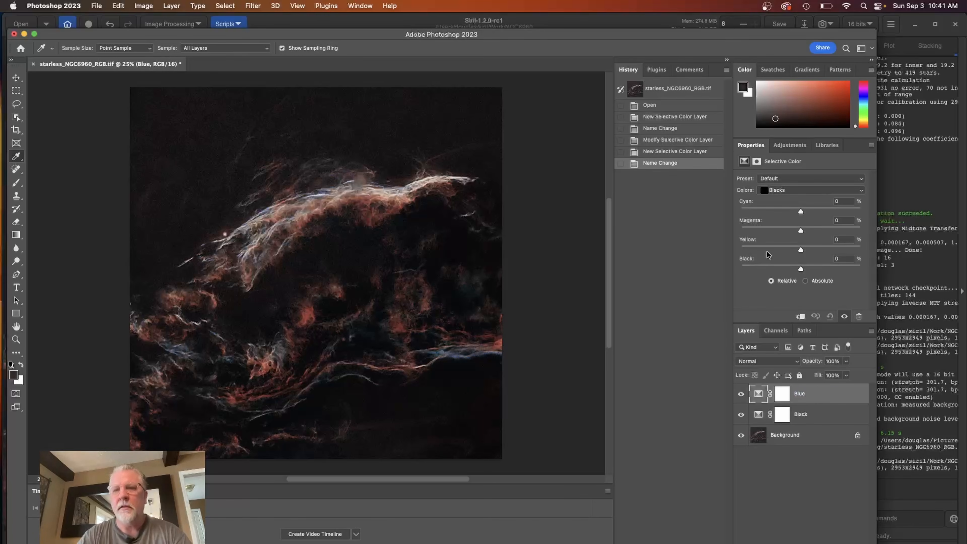
# - Target the Blues in the Blue layer's Selective Color adjustment and sample the blue filament near the nebula's lower edge
pyautogui.click(765, 191)
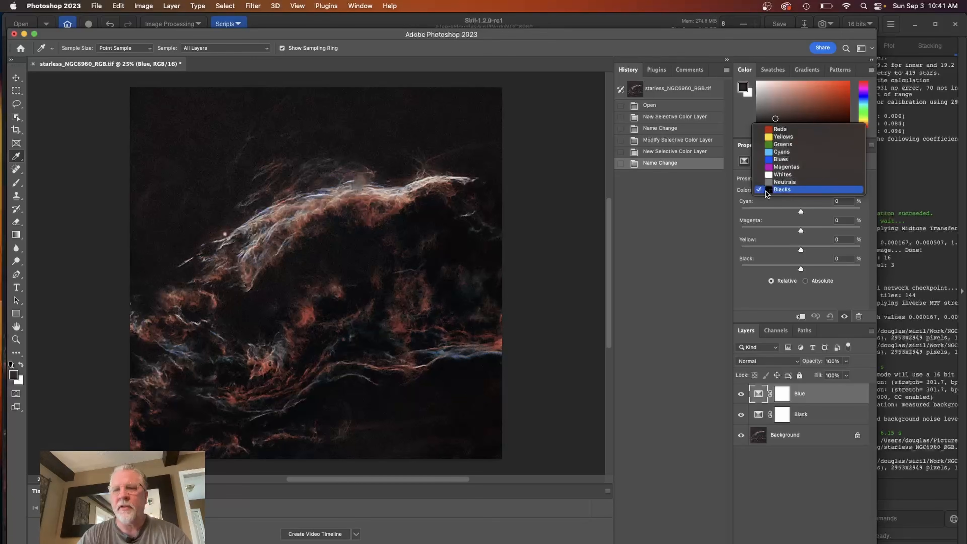
pyautogui.click(770, 160)
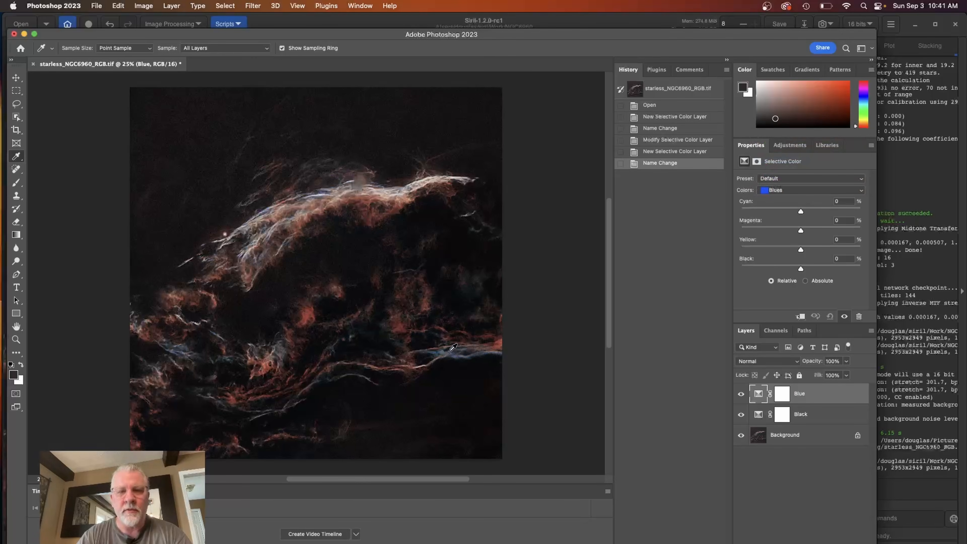
pyautogui.scroll(5, 448, 345)
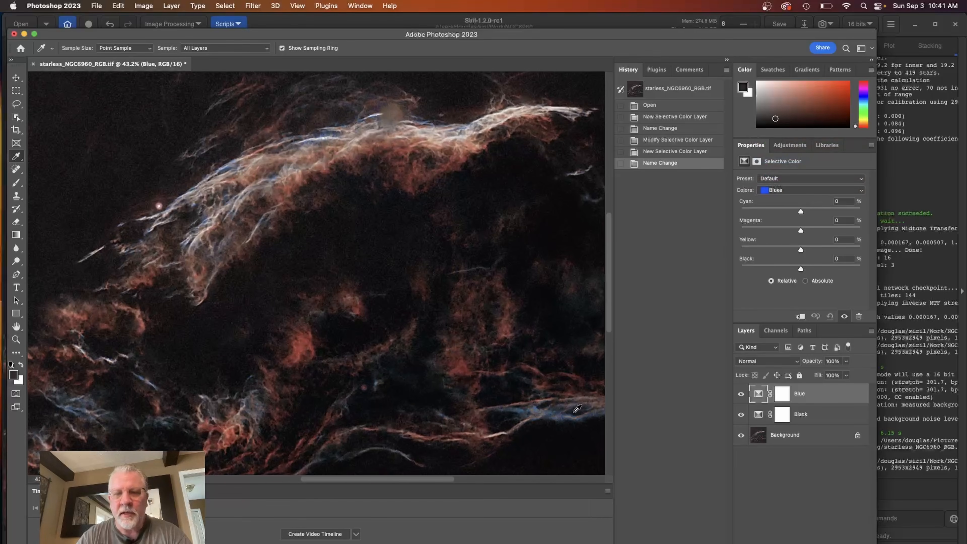
pyautogui.click(522, 410)
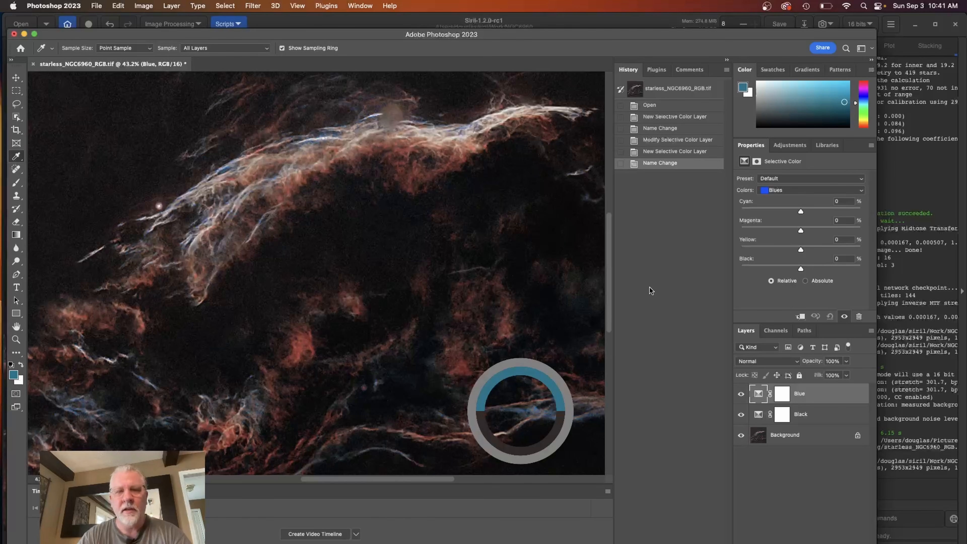
pyautogui.scroll(-3, 502, 309)
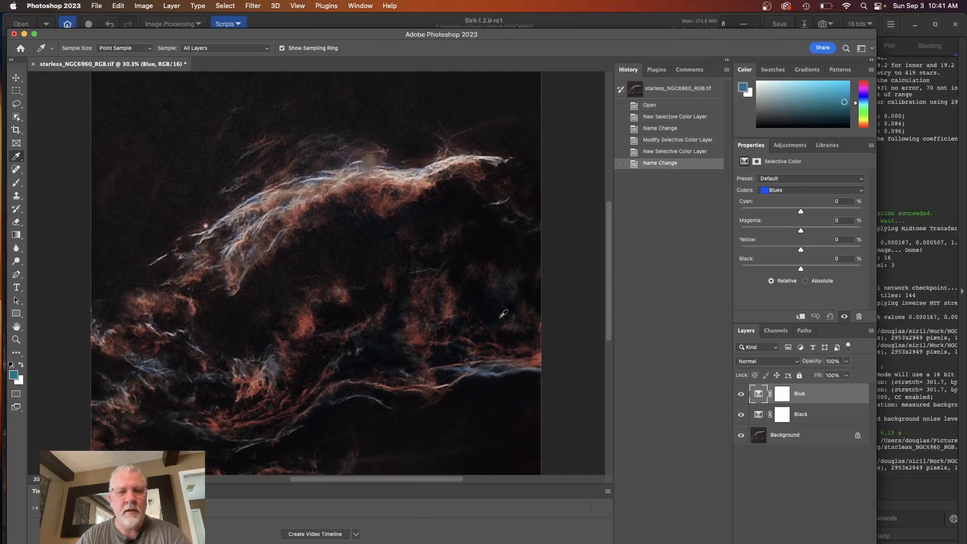
pyautogui.scroll(-2, 503, 313)
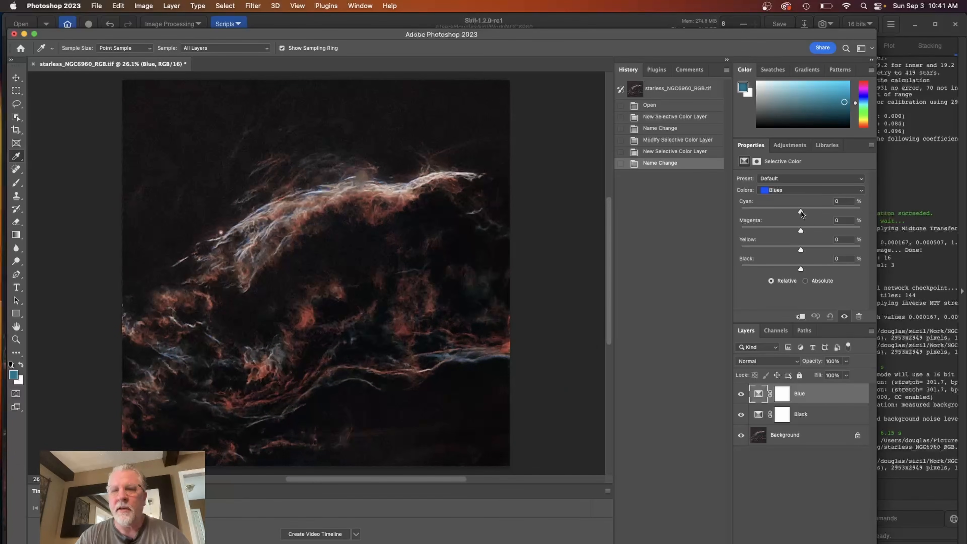
# - Try higher Cyan, Magenta and Yellow with lower Black for the Blues, and reset all four amounts to 0%
pyautogui.moveTo(800, 210); pyautogui.dragTo(804, 210)
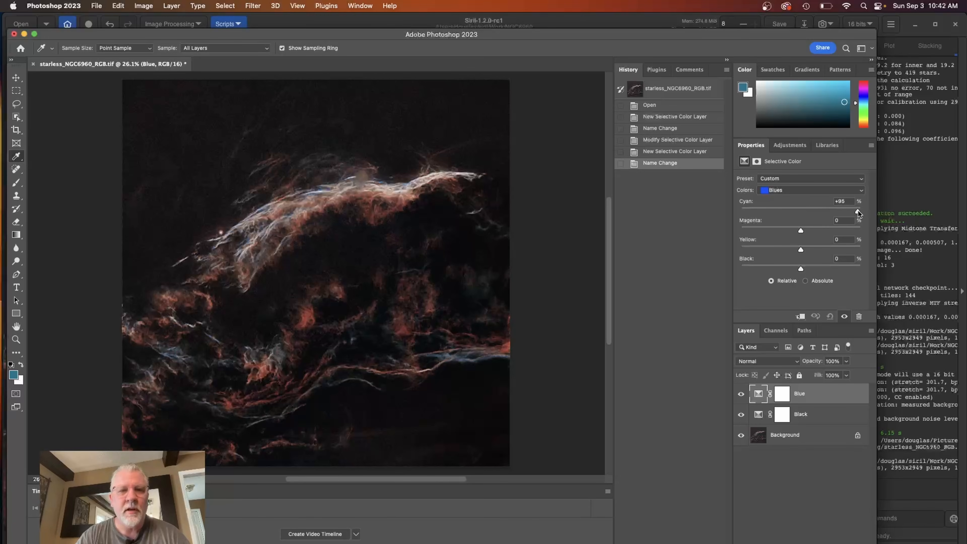
pyautogui.moveTo(858, 209); pyautogui.dragTo(823, 213)
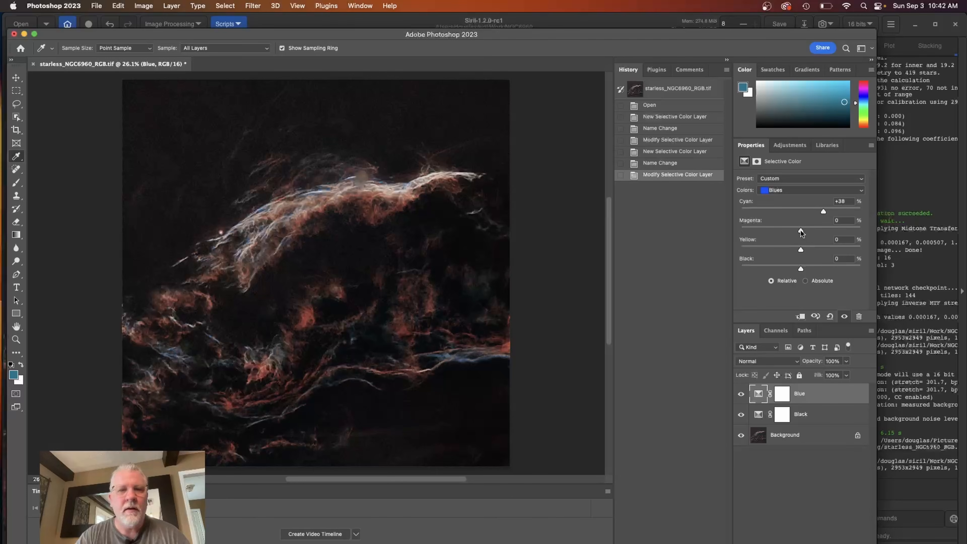
pyautogui.moveTo(838, 231); pyautogui.dragTo(778, 271)
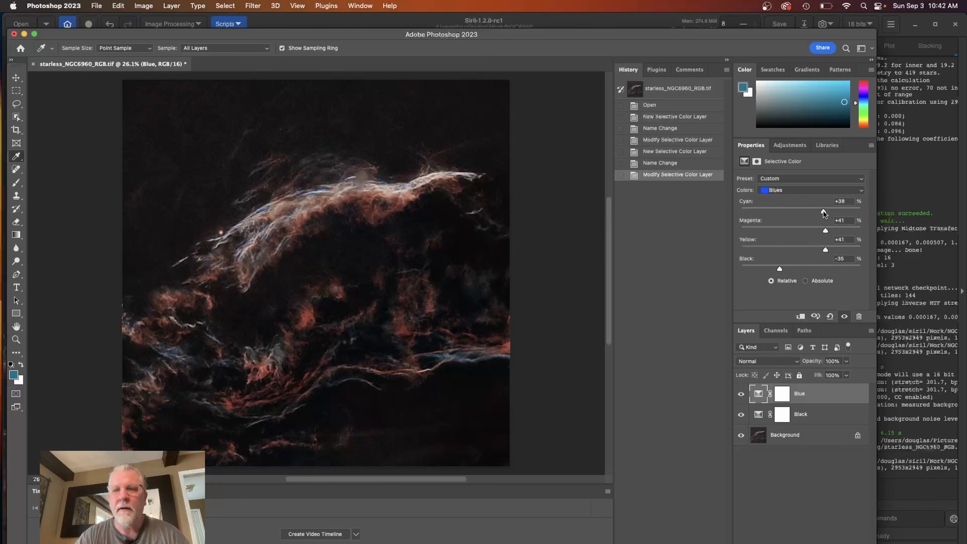
pyautogui.moveTo(822, 210); pyautogui.dragTo(848, 207)
pyautogui.moveTo(826, 229)
pyautogui.mouseDown()
pyautogui.moveTo(852, 230)
pyautogui.moveTo(838, 231)
pyautogui.mouseUp()
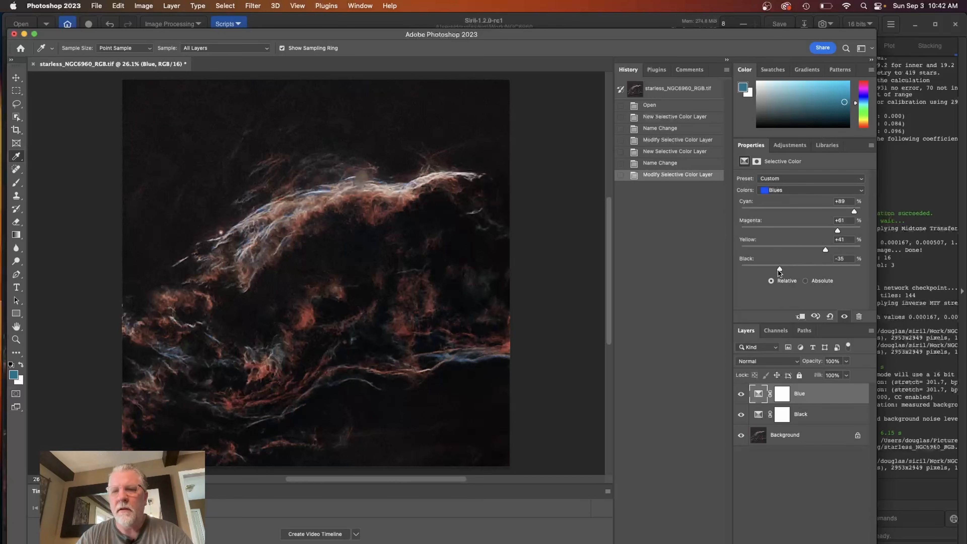
pyautogui.moveTo(777, 270); pyautogui.dragTo(800, 270)
pyautogui.moveTo(837, 231); pyautogui.dragTo(800, 231)
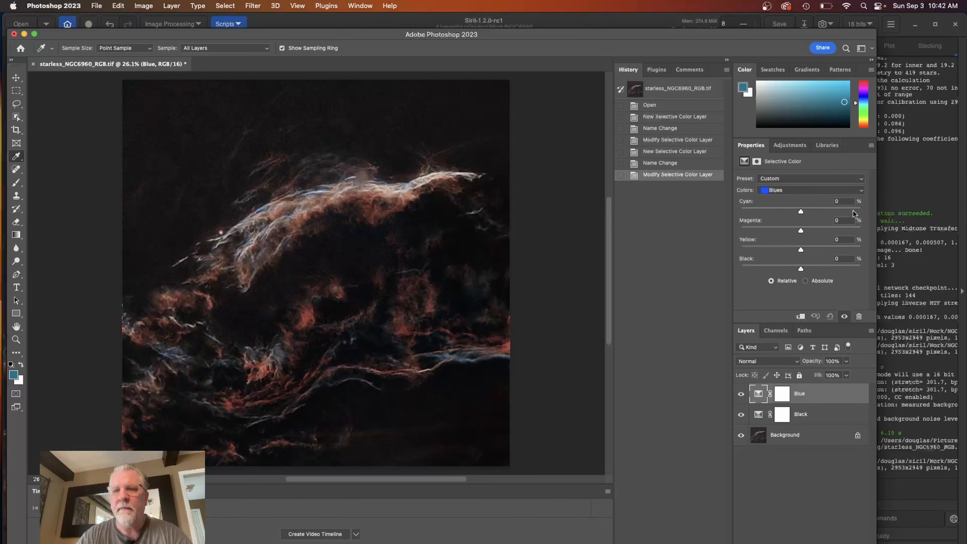
pyautogui.moveTo(852, 211); pyautogui.dragTo(800, 211)
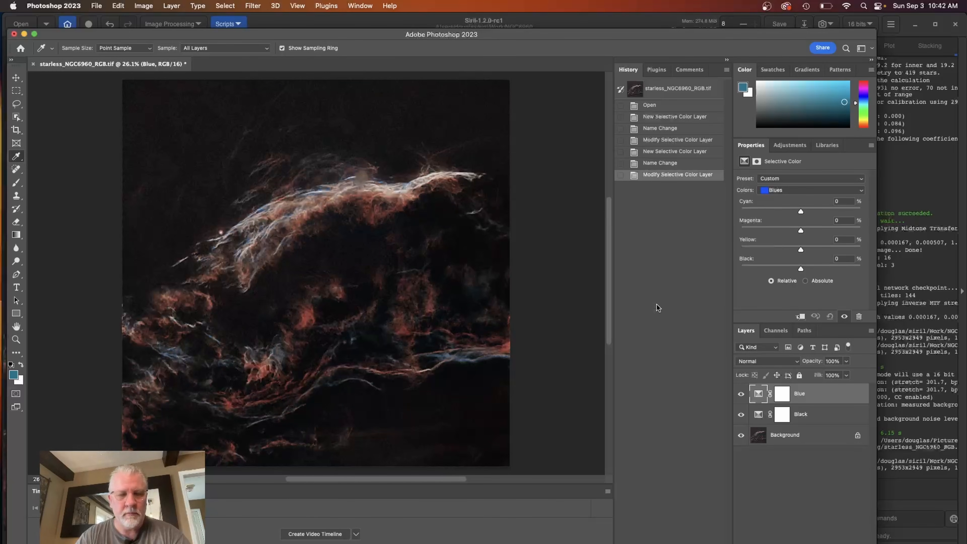
pyautogui.press('XF86MonBrightnessUp')
pyautogui.press('XF86MonBrightnessUp')
pyautogui.press('XF86MonBrightnessUp')
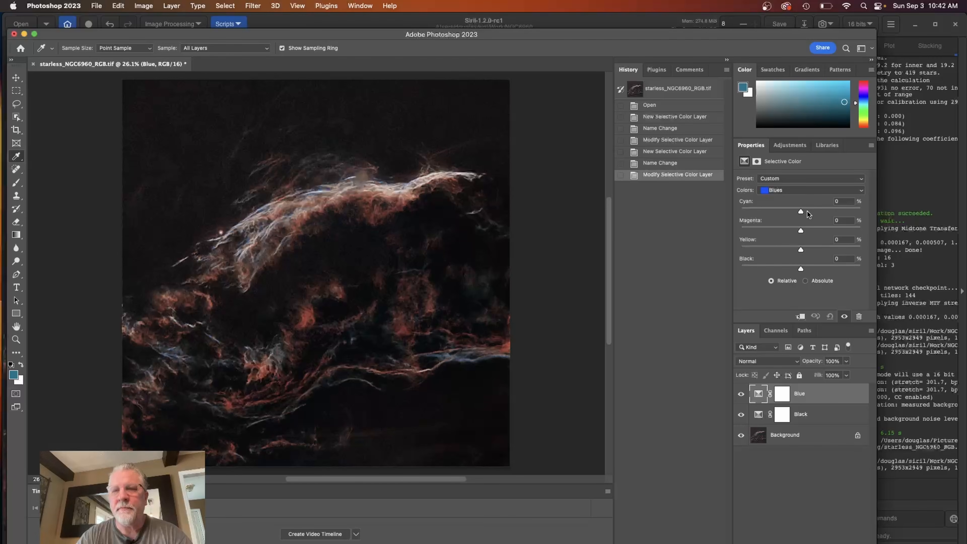
# - Set the Blues in the Blue layer to Cyan +66%, Magenta +65% and Black +13%
pyautogui.moveTo(800, 211); pyautogui.dragTo(840, 213)
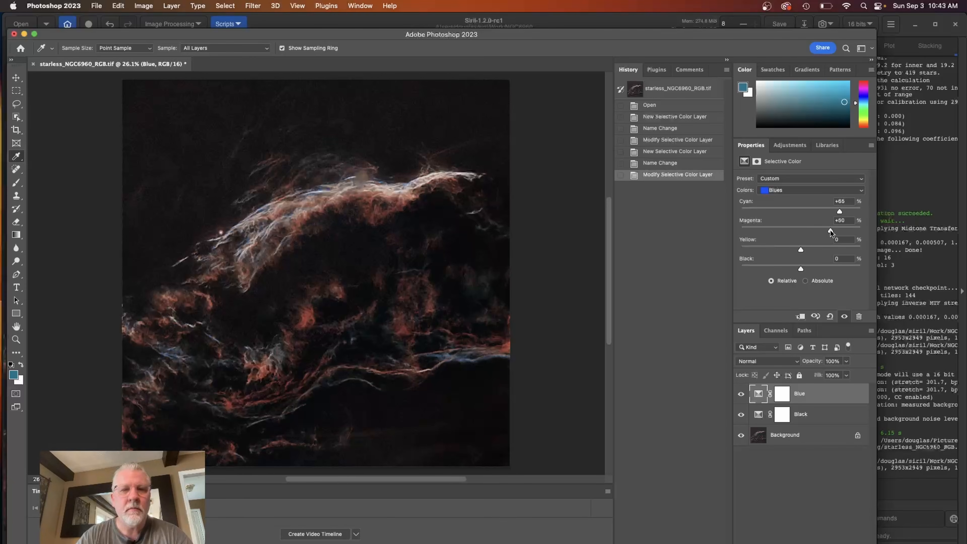
pyautogui.moveTo(829, 231); pyautogui.dragTo(810, 232)
pyautogui.moveTo(875, 236); pyautogui.dragTo(840, 235)
pyautogui.moveTo(800, 269); pyautogui.dragTo(779, 268)
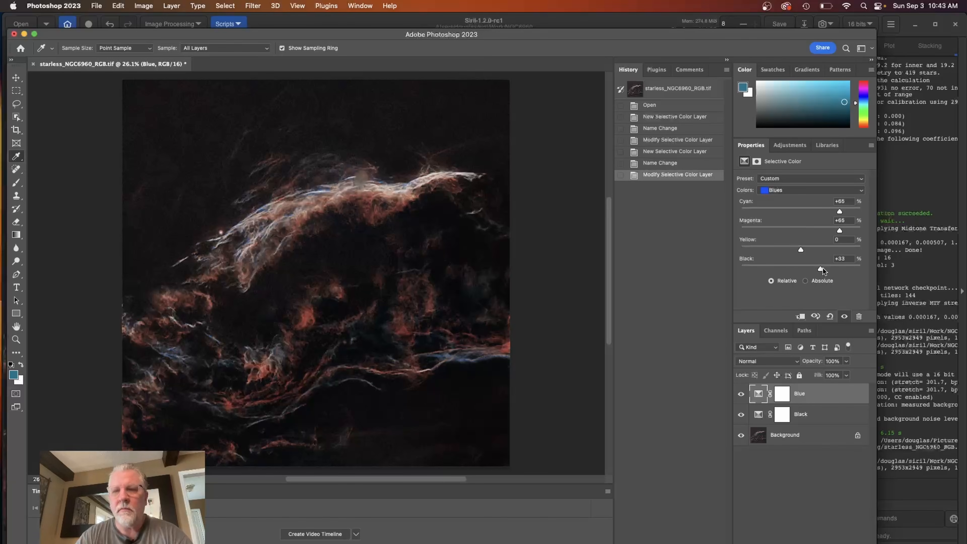
pyautogui.moveTo(821, 267); pyautogui.dragTo(809, 269)
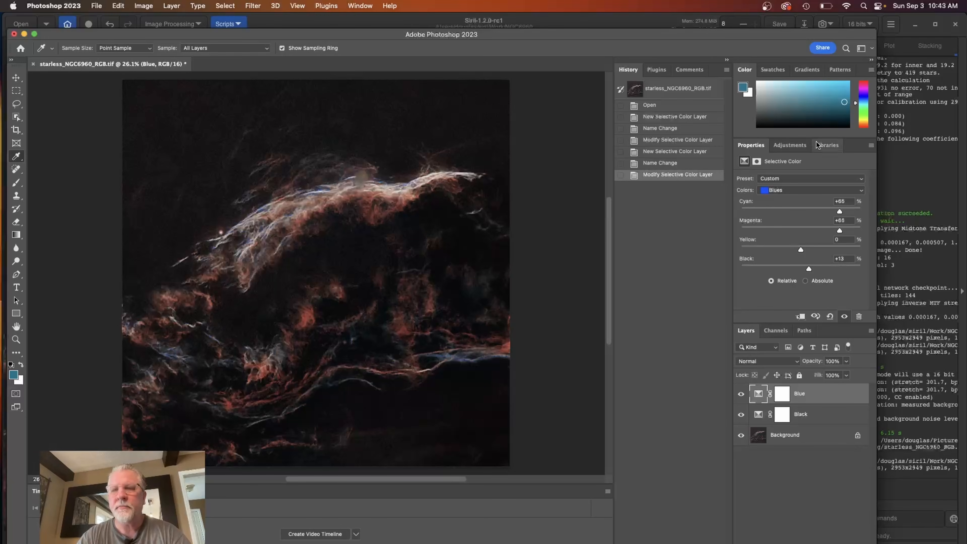
# - Add a third Selective Color adjustment layer and rename it Red
pyautogui.click(789, 144)
pyautogui.click(747, 239)
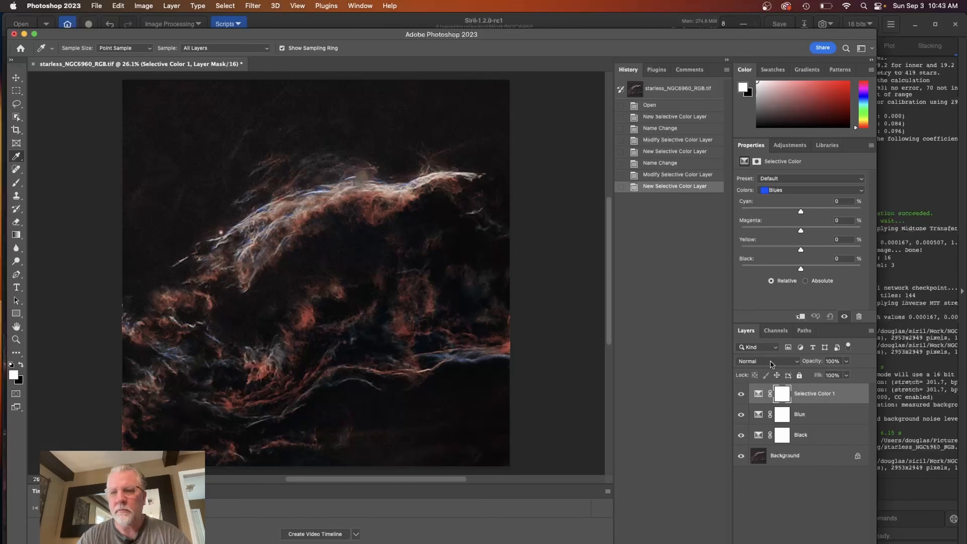
pyautogui.doubleClick(807, 393)
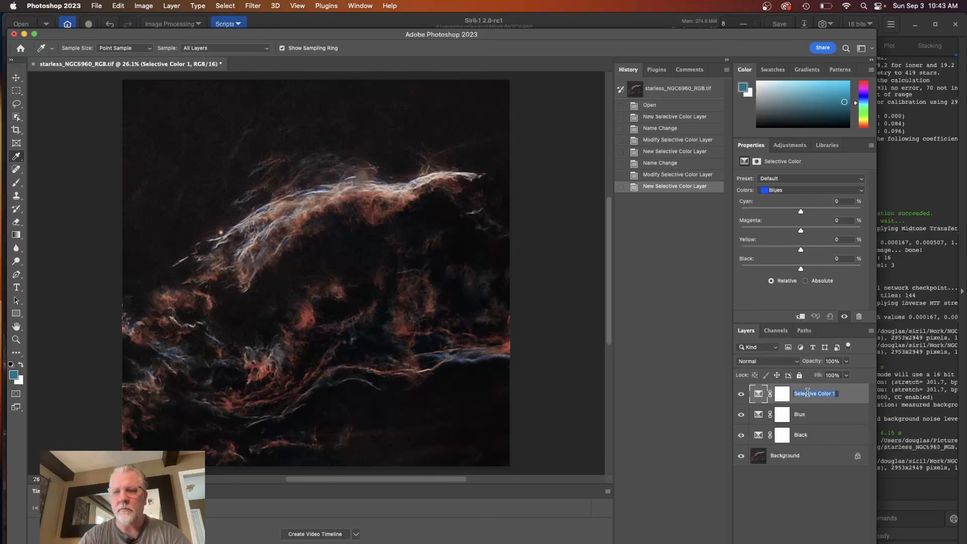
pyautogui.write('Red')
pyautogui.press('Return')
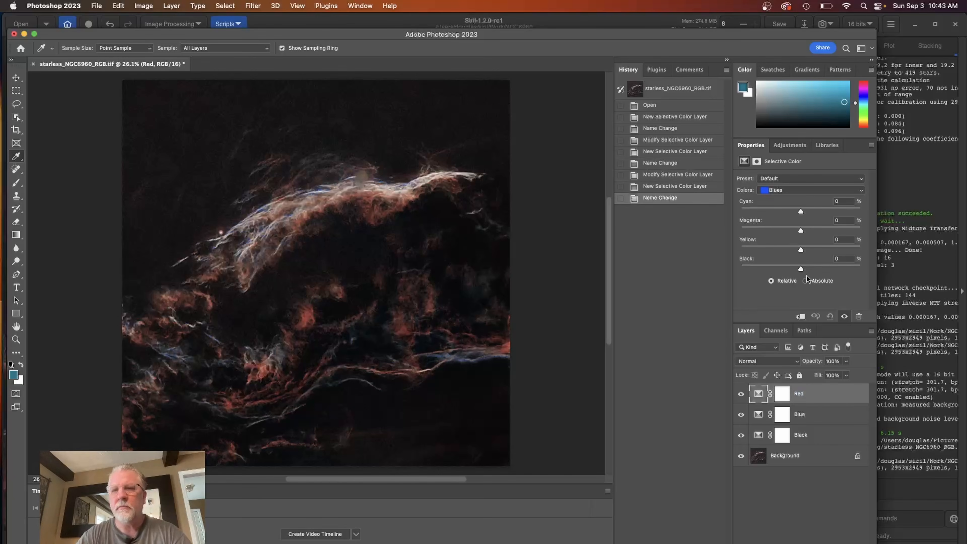
# - Sample a red nebula patch and set the Reds in the Red layer to Cyan -7%, Magenta +13% and Yellow +13%
pyautogui.click(767, 192)
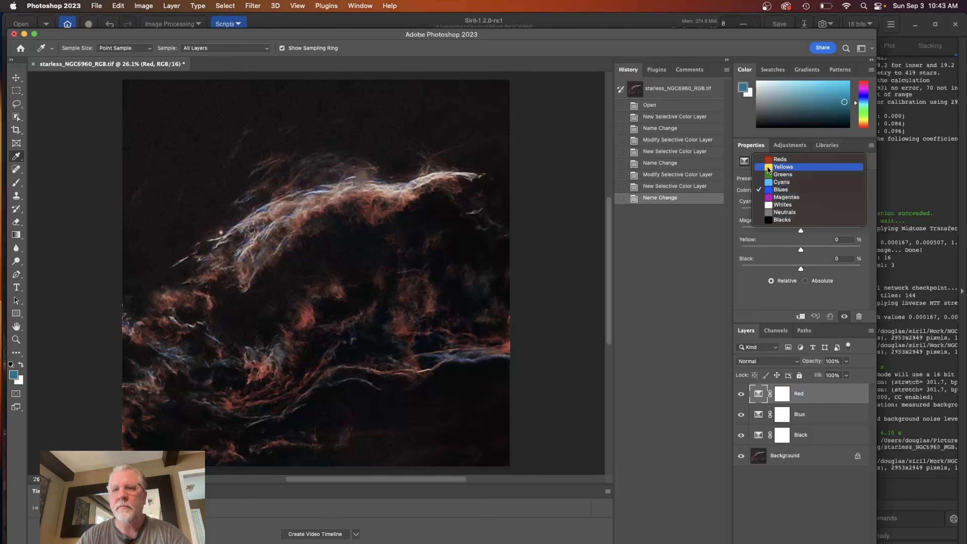
pyautogui.click(768, 163)
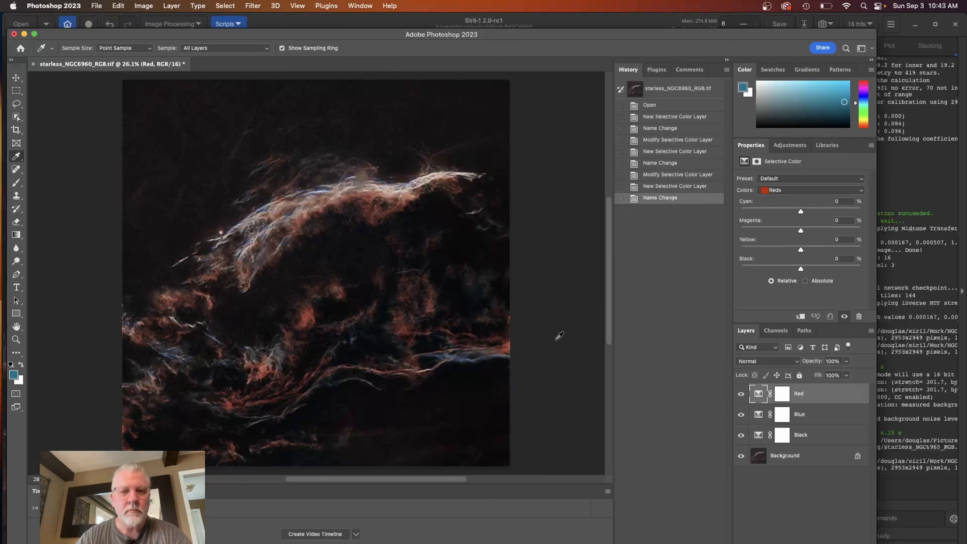
pyautogui.click(308, 314)
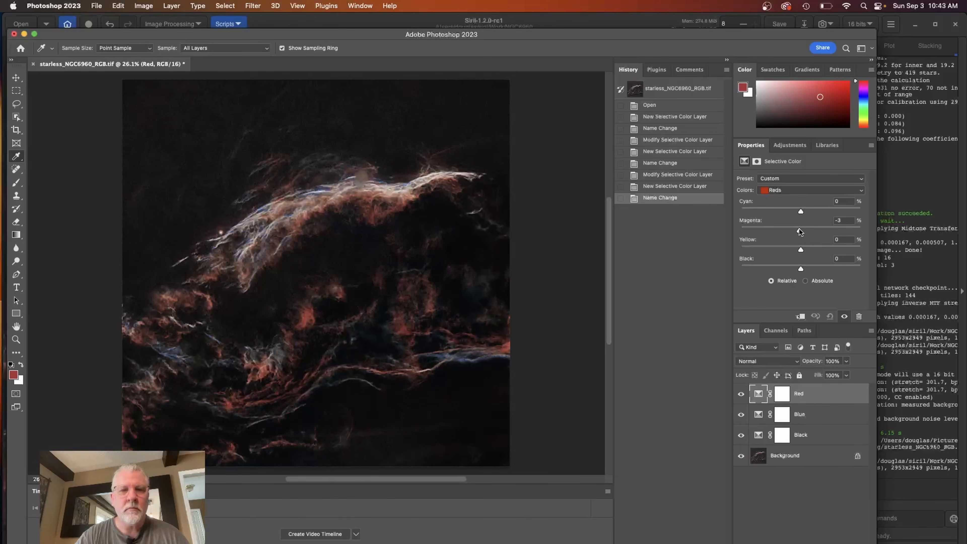
pyautogui.moveTo(800, 230)
pyautogui.mouseDown()
pyautogui.moveTo(825, 229)
pyautogui.moveTo(808, 231)
pyautogui.mouseUp()
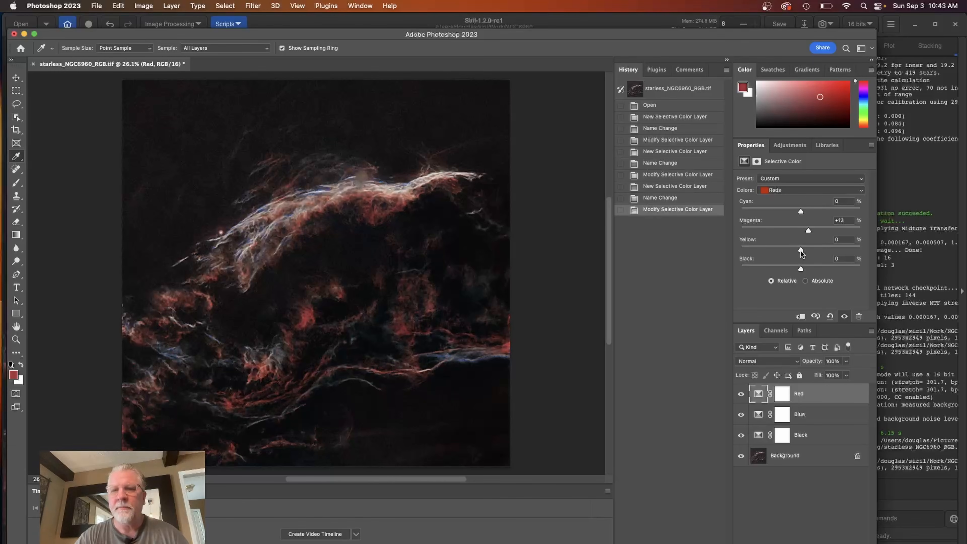
pyautogui.moveTo(801, 249)
pyautogui.mouseDown()
pyautogui.moveTo(832, 249)
pyautogui.moveTo(802, 252)
pyautogui.moveTo(812, 251)
pyautogui.moveTo(803, 267)
pyautogui.moveTo(818, 265)
pyautogui.moveTo(786, 268)
pyautogui.moveTo(800, 268)
pyautogui.mouseUp()
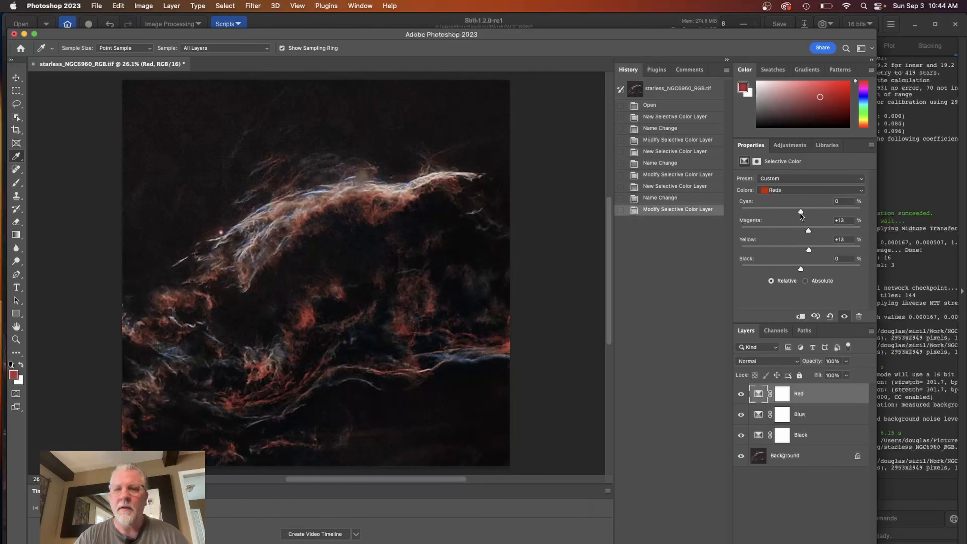
pyautogui.moveTo(800, 214)
pyautogui.mouseDown()
pyautogui.moveTo(780, 210)
pyautogui.moveTo(798, 209)
pyautogui.mouseUp()
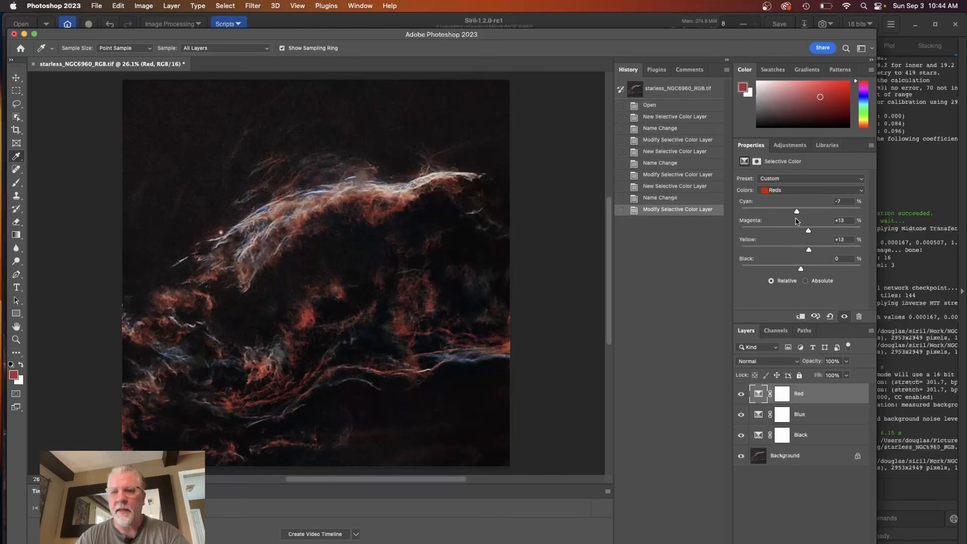
# - Set the Cyan amount of the Reds to +17% in the Blue layer
pyautogui.click(803, 415)
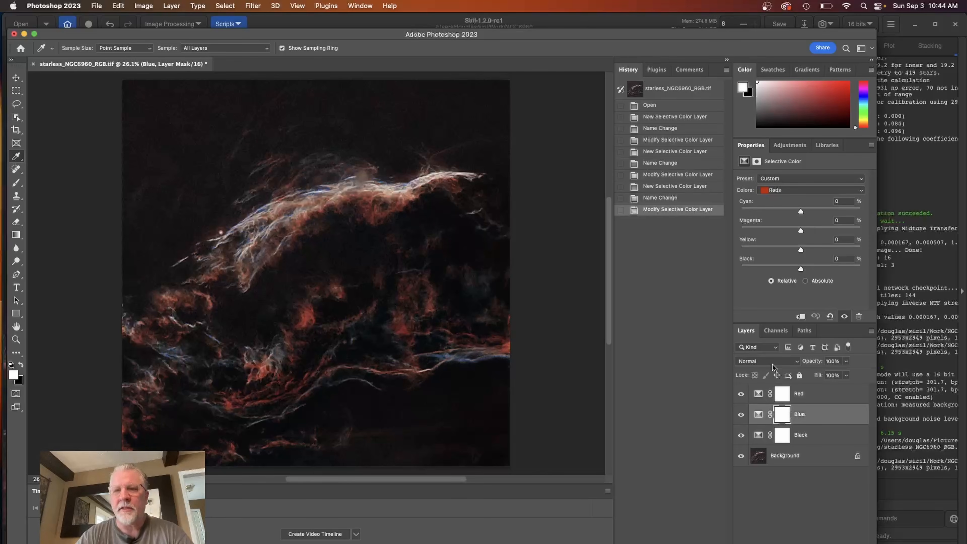
pyautogui.moveTo(801, 230)
pyautogui.mouseDown()
pyautogui.moveTo(823, 228)
pyautogui.moveTo(800, 230)
pyautogui.mouseUp()
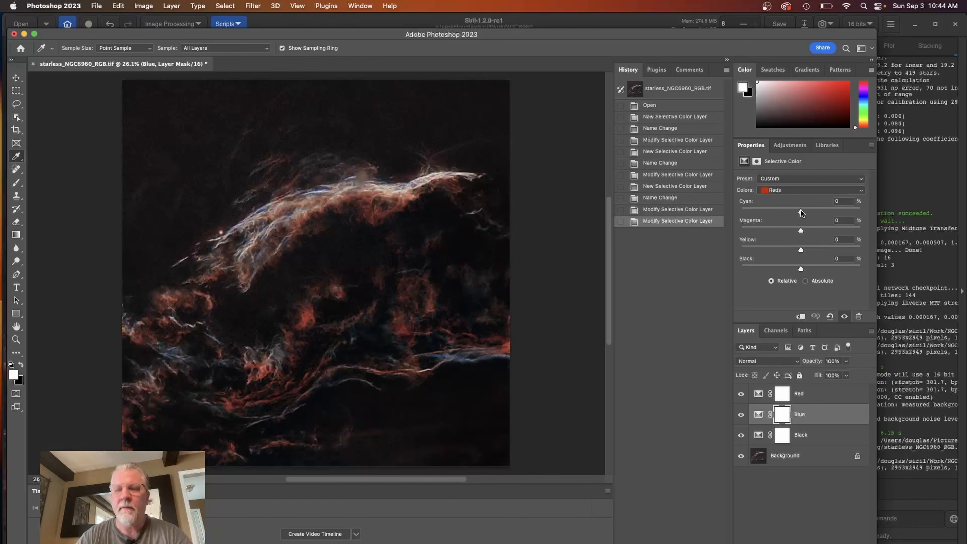
pyautogui.moveTo(800, 209); pyautogui.dragTo(819, 210)
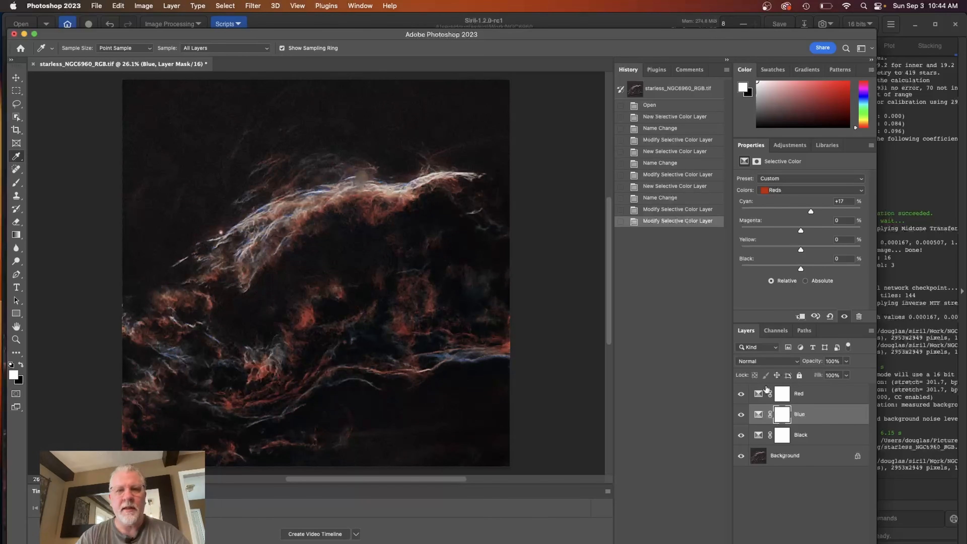
# - Merge the Red, Blue and Black adjustment layers with the Background into one layer
pyautogui.click(792, 483)
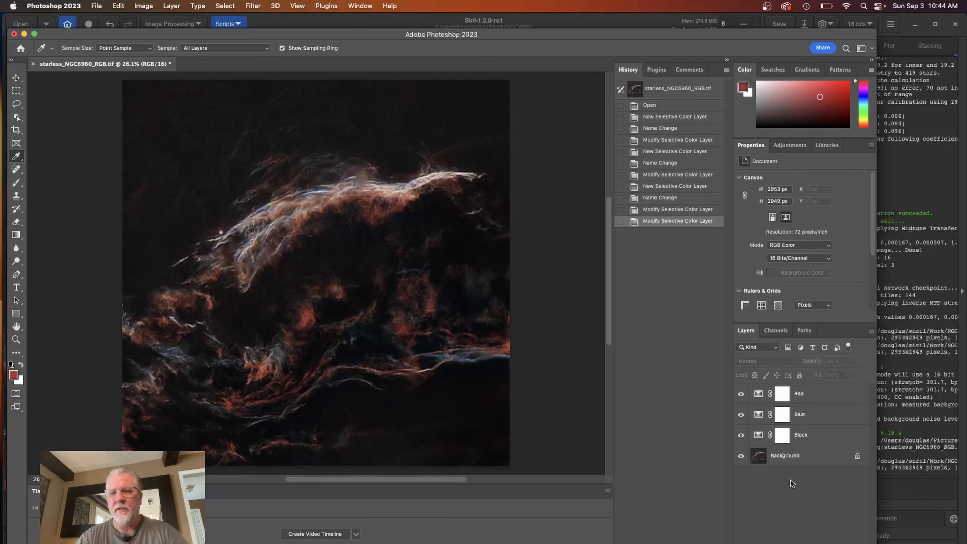
pyautogui.click(806, 457)
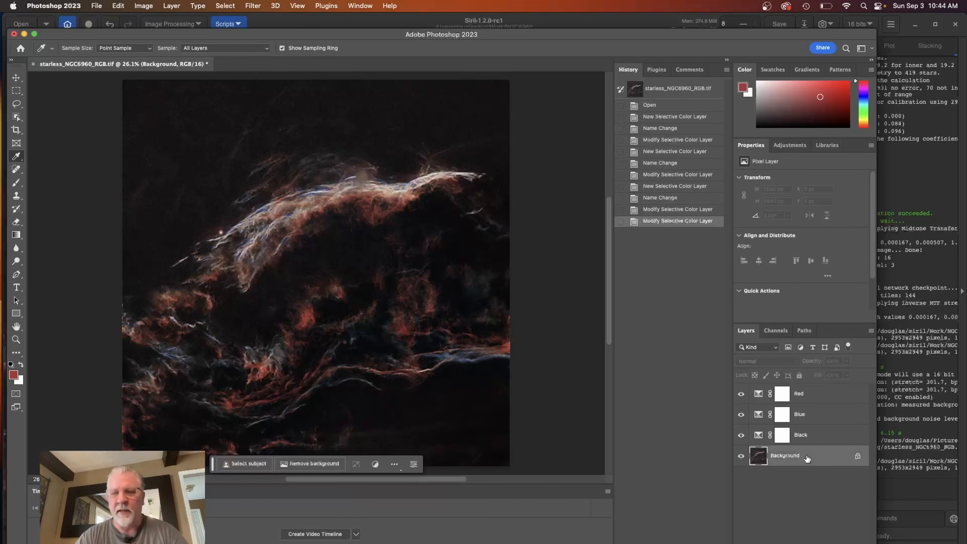
pyautogui.keyDown('shift'); pyautogui.click(817, 396); pyautogui.keyUp('shift')
pyautogui.rightClick(818, 397)
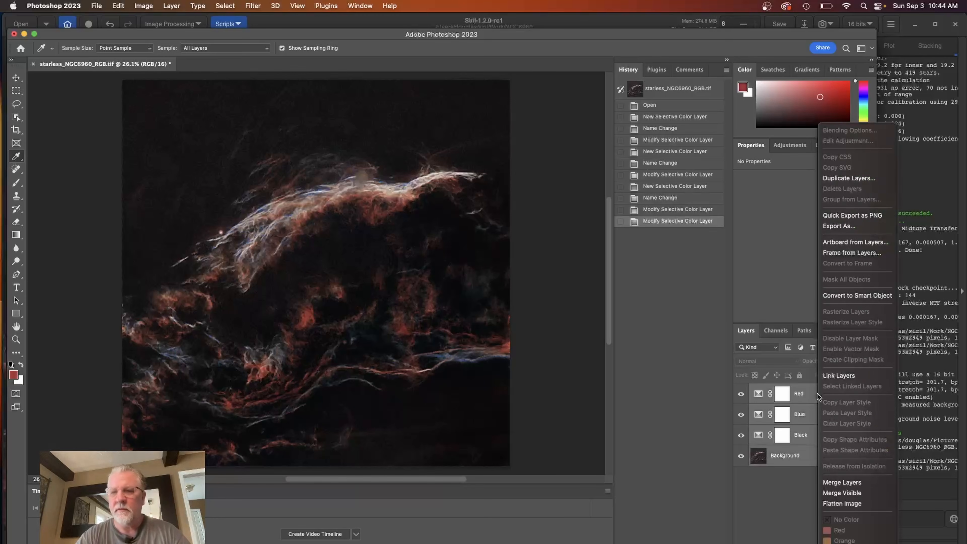
pyautogui.click(842, 483)
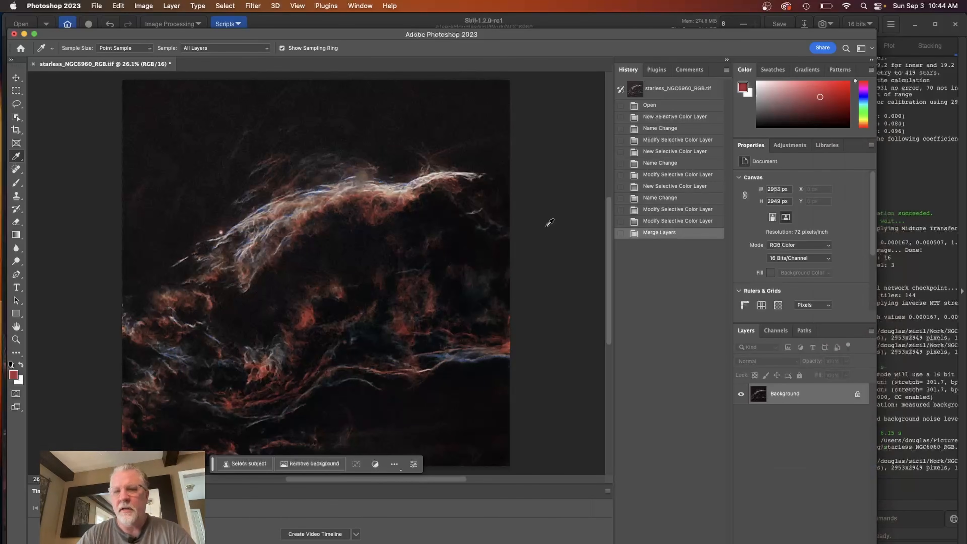
# - Convert the merged Background layer to a smart object and rename it ngc6960
pyautogui.rightClick(783, 393)
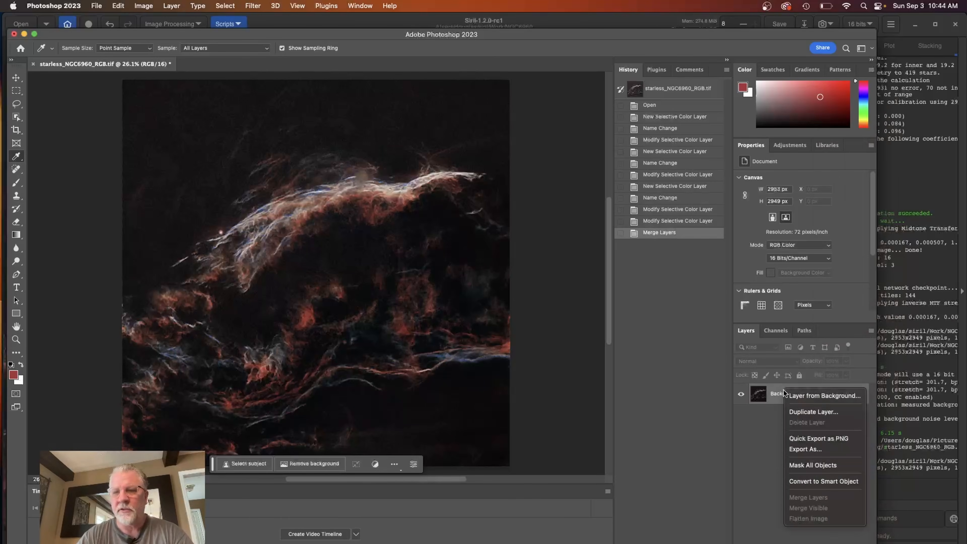
pyautogui.click(831, 480)
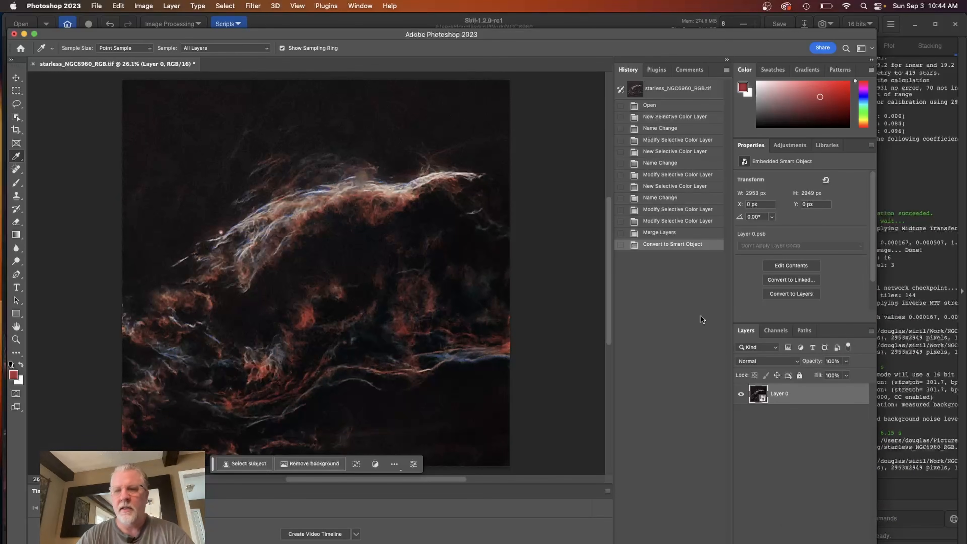
pyautogui.doubleClick(780, 393)
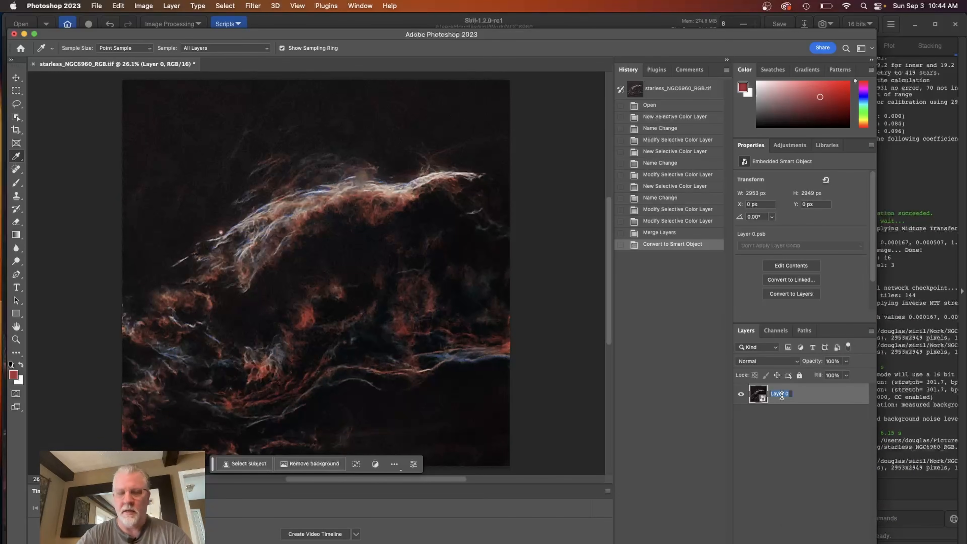
pyautogui.write('ngc6')
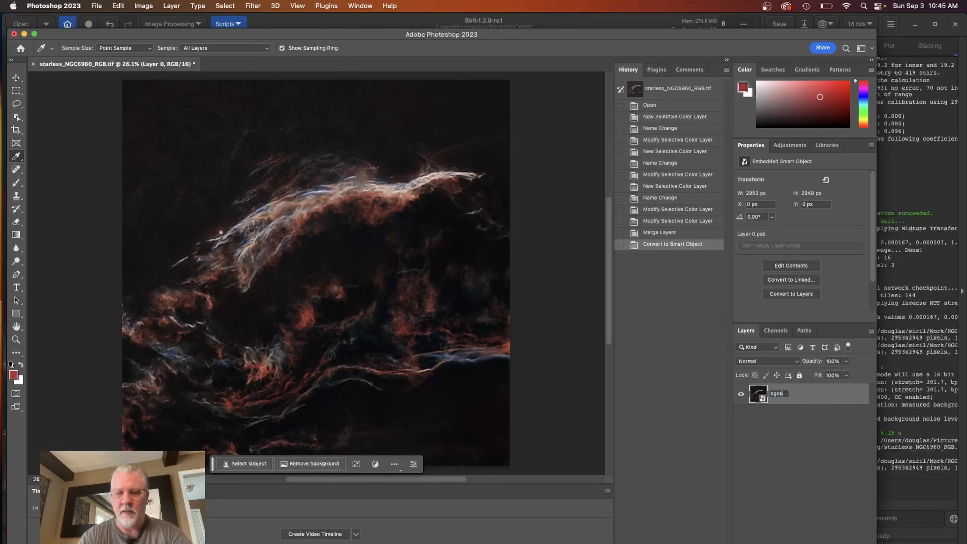
pyautogui.write('960')
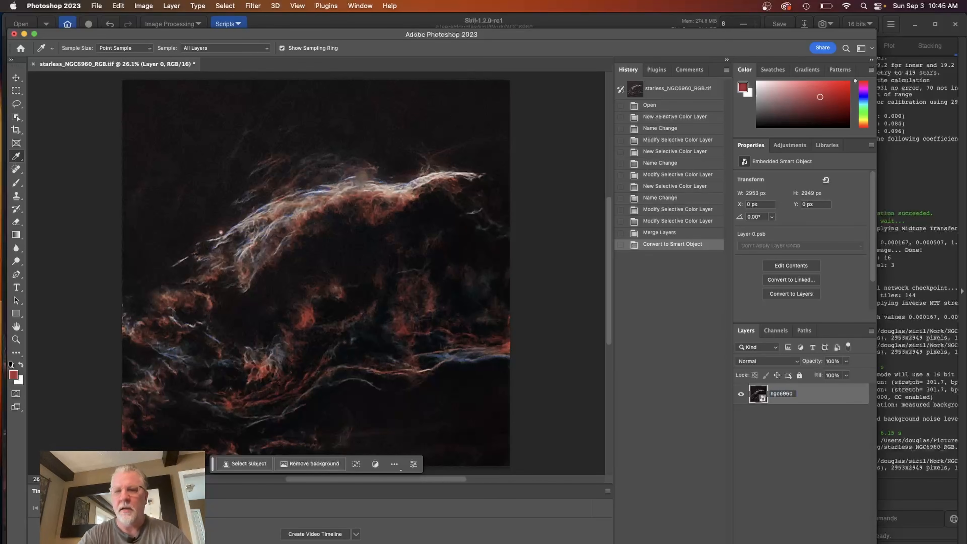
pyautogui.press('Return')
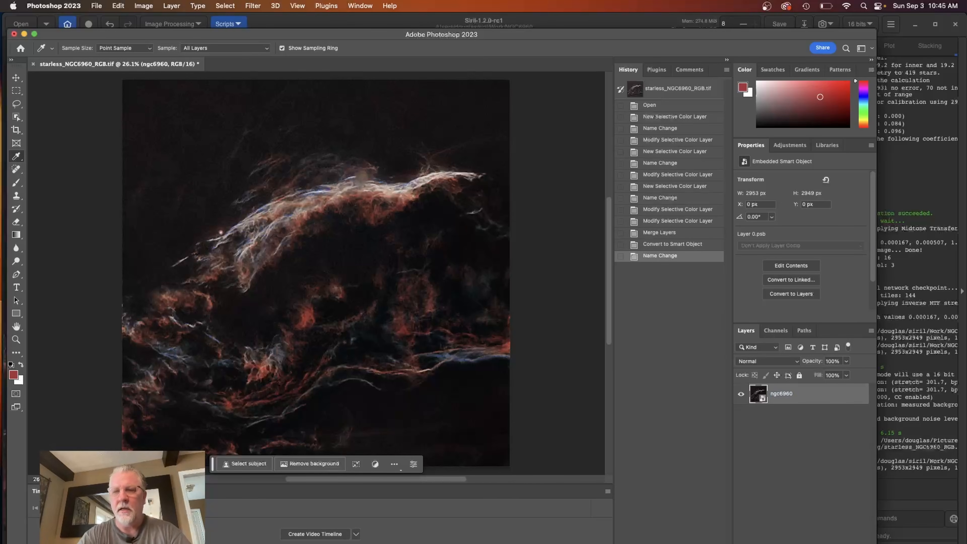
# - Start the Camera Raw Filter on the ngc6960 smart object and set Temperature to -5 and Tint to +3
pyautogui.click(259, 9)
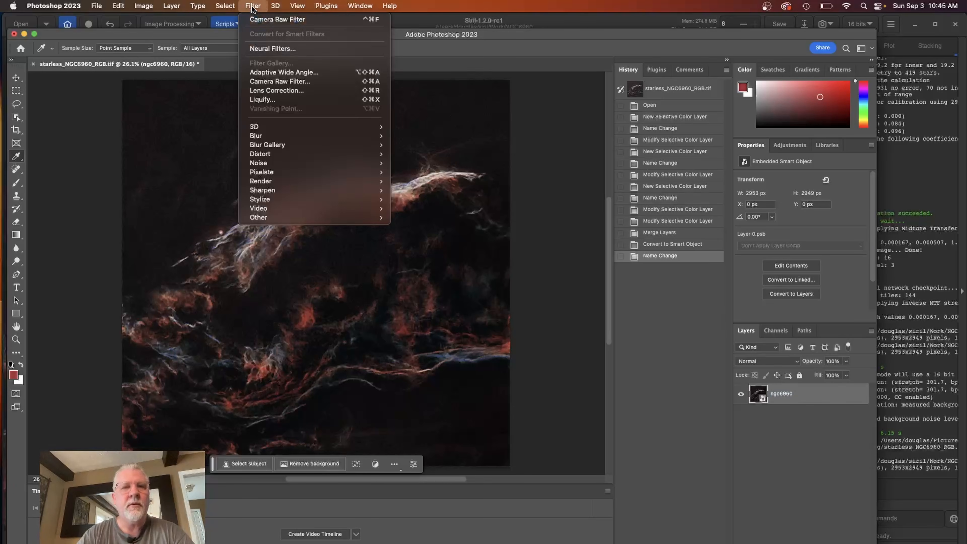
pyautogui.click(306, 87)
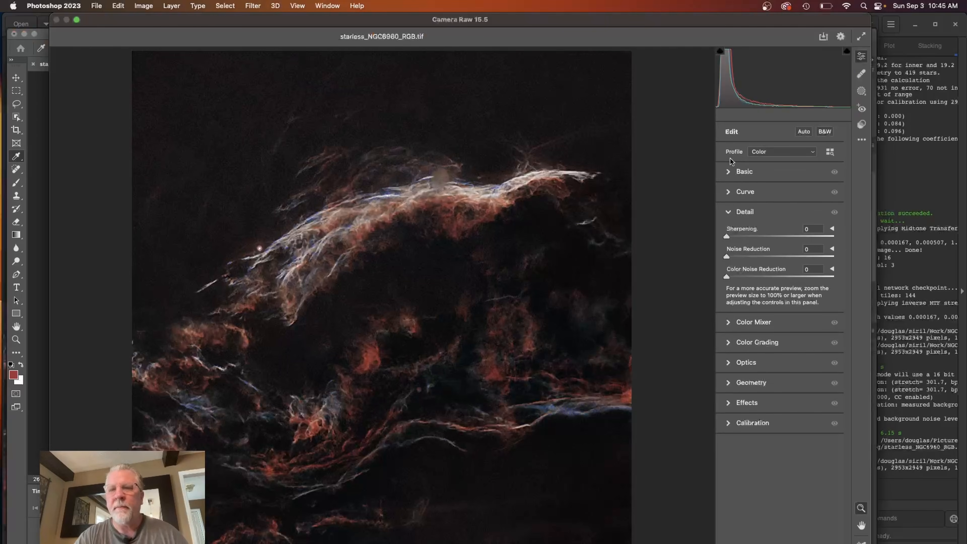
pyautogui.click(727, 172)
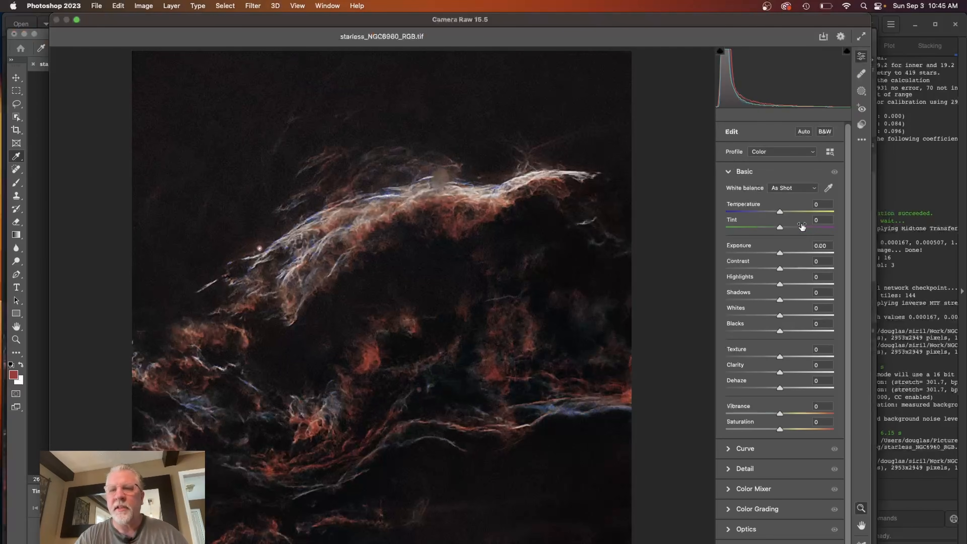
pyautogui.moveTo(779, 212)
pyautogui.mouseDown()
pyautogui.moveTo(767, 213)
pyautogui.moveTo(780, 213)
pyautogui.mouseUp()
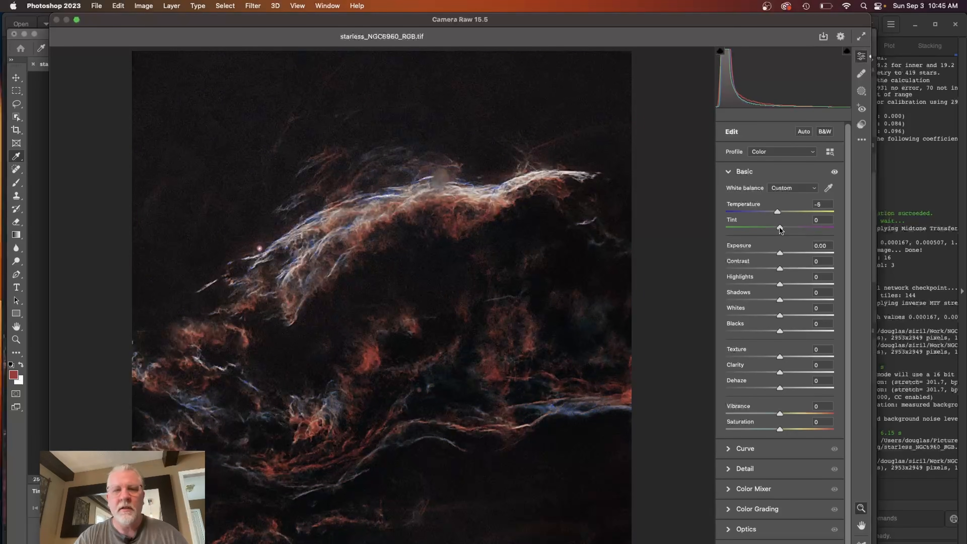
pyautogui.moveTo(778, 226); pyautogui.dragTo(780, 227)
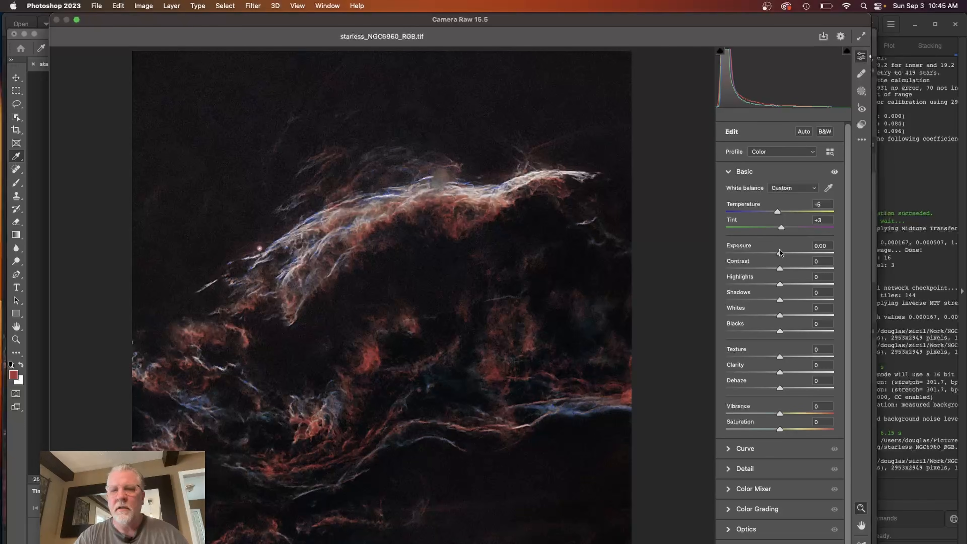
# - Set Exposure to +0.35, Contrast to +13, Highlights to +8, Whites to +7 and Blacks to -4
pyautogui.moveTo(780, 255)
pyautogui.mouseDown()
pyautogui.moveTo(796, 253)
pyautogui.moveTo(769, 253)
pyautogui.moveTo(783, 254)
pyautogui.mouseUp()
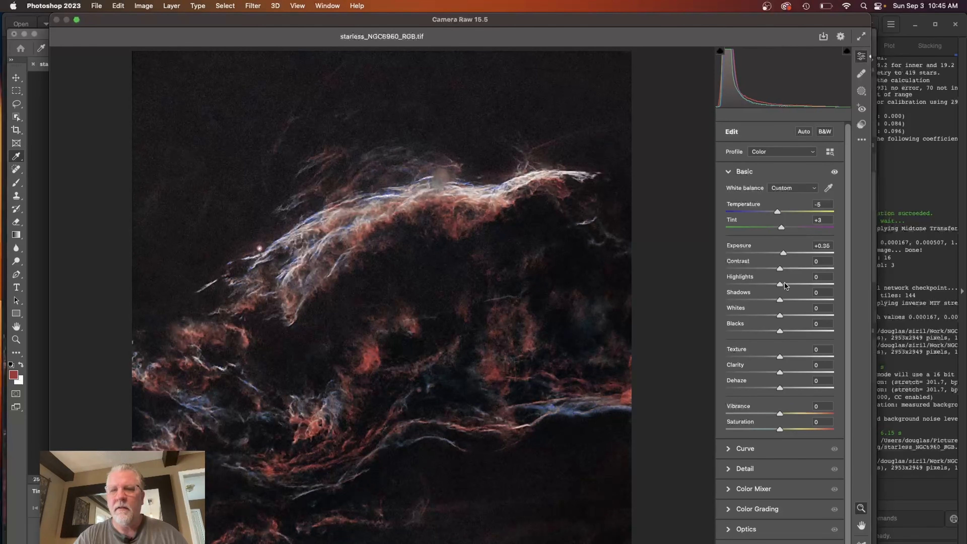
pyautogui.moveTo(779, 268); pyautogui.dragTo(786, 269)
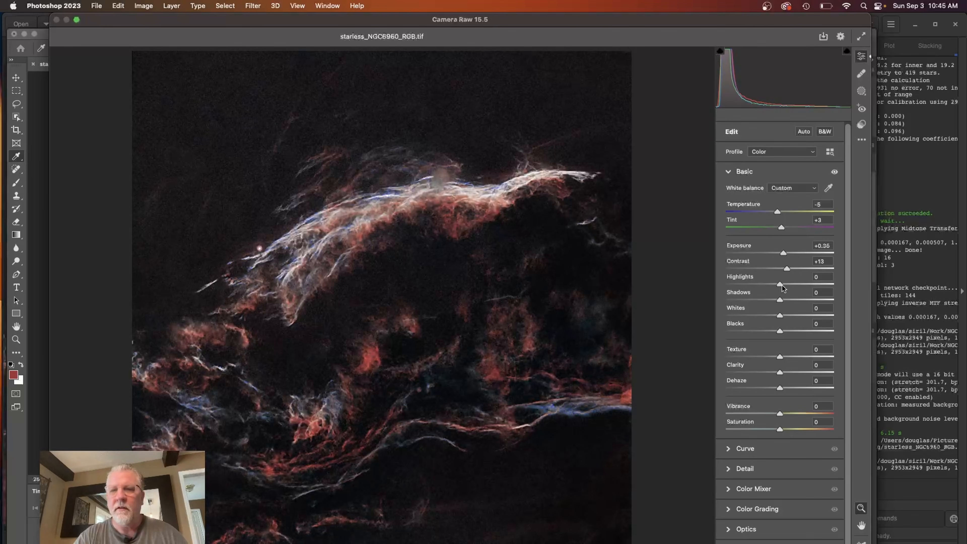
pyautogui.moveTo(779, 284); pyautogui.dragTo(783, 286)
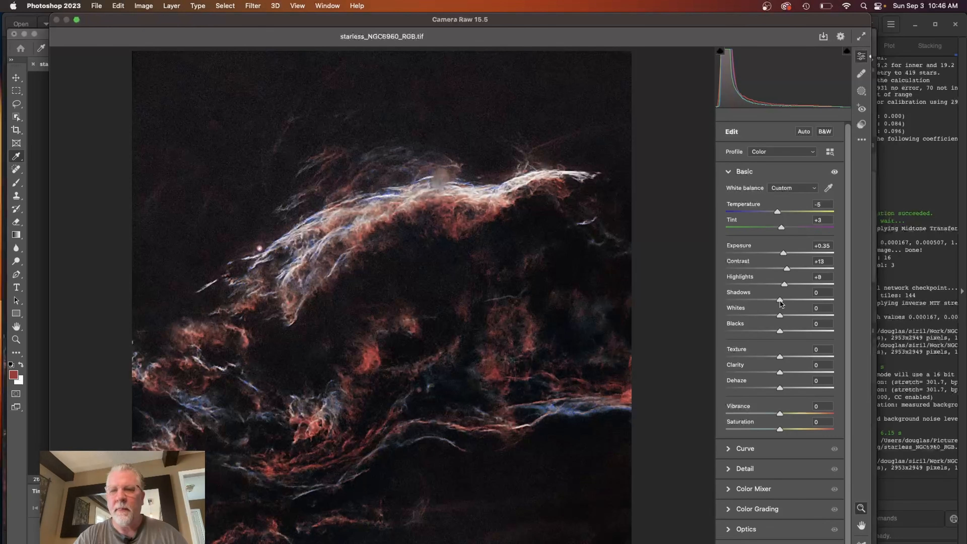
pyautogui.moveTo(779, 301)
pyautogui.mouseDown()
pyautogui.moveTo(795, 301)
pyautogui.moveTo(768, 301)
pyautogui.moveTo(791, 301)
pyautogui.moveTo(780, 301)
pyautogui.mouseUp()
pyautogui.moveTo(779, 312); pyautogui.dragTo(778, 333)
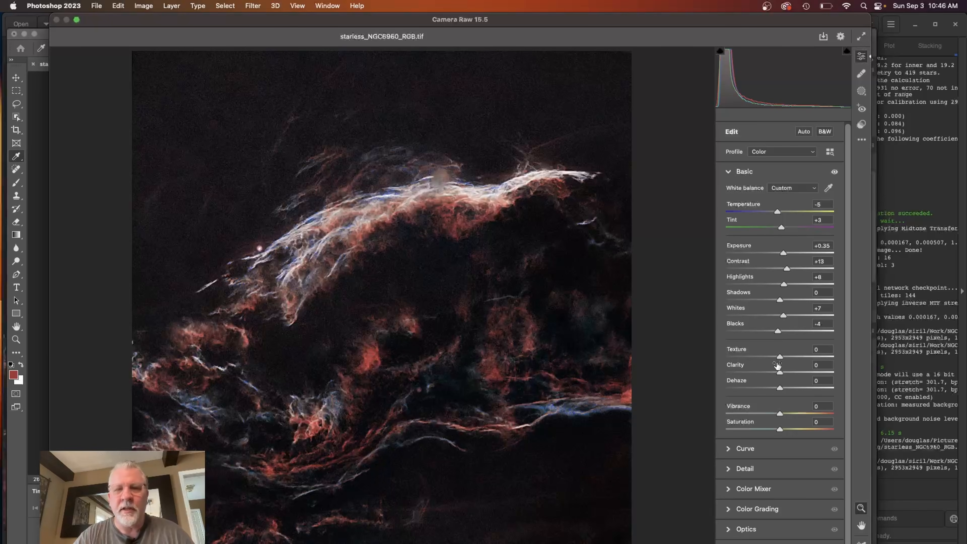
# - Try Texture values of +10 and -63 while inspecting the nebula up close, and reset Texture to 0
pyautogui.moveTo(779, 356)
pyautogui.mouseDown()
pyautogui.moveTo(796, 357)
pyautogui.moveTo(785, 357)
pyautogui.mouseUp()
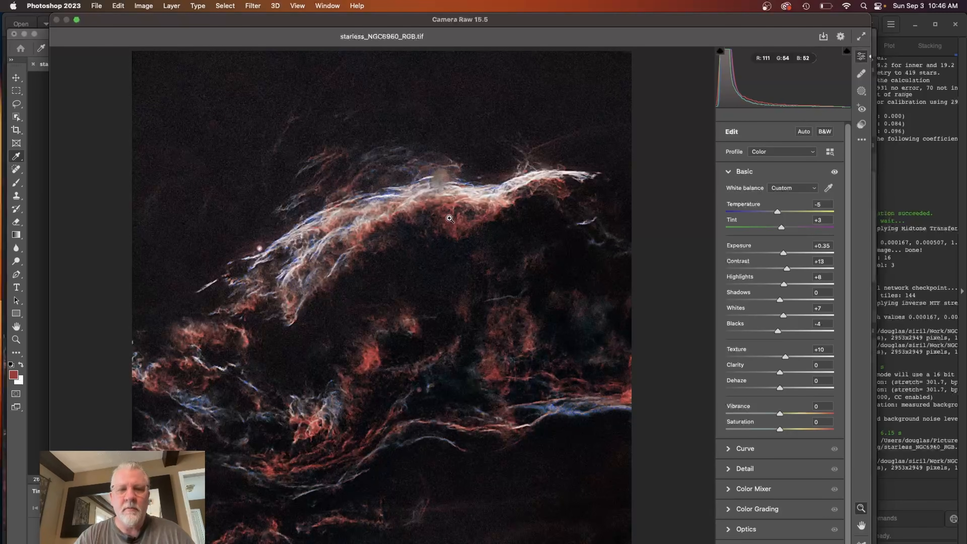
pyautogui.click(396, 207)
pyautogui.scroll(-3, 395, 207)
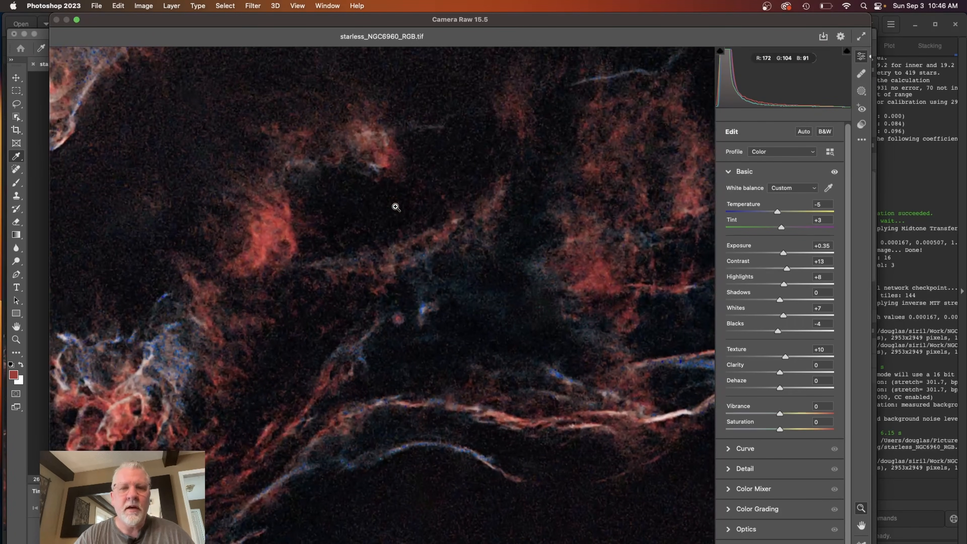
pyautogui.scroll(5, 396, 207)
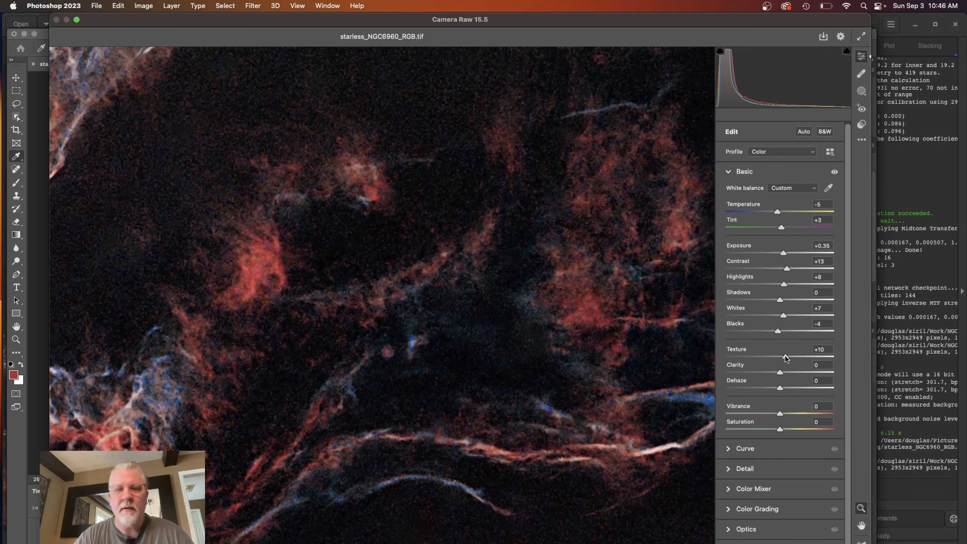
pyautogui.moveTo(785, 357); pyautogui.dragTo(746, 356)
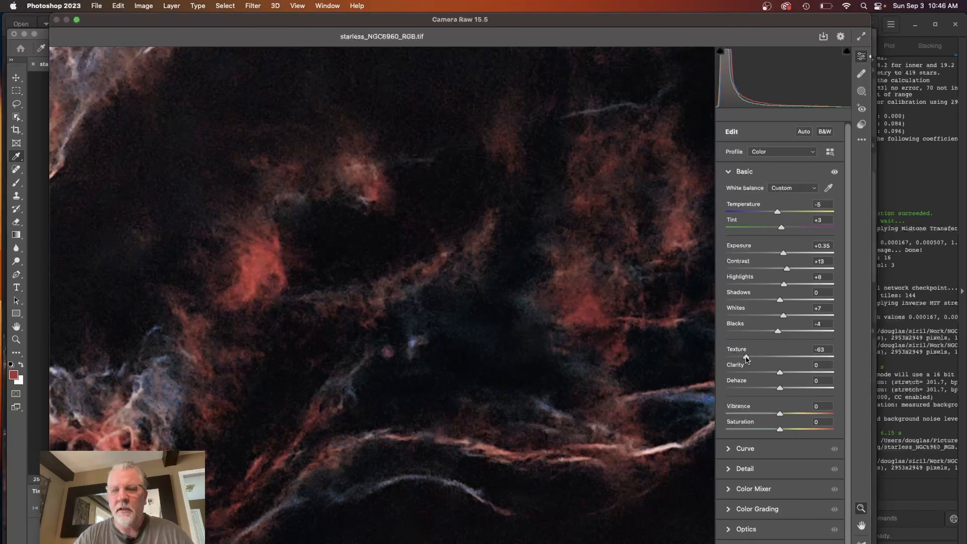
pyautogui.keyDown('alt'); pyautogui.click(564, 295); pyautogui.keyUp('alt')
pyautogui.keyDown('alt'); pyautogui.click(564, 296); pyautogui.keyUp('alt')
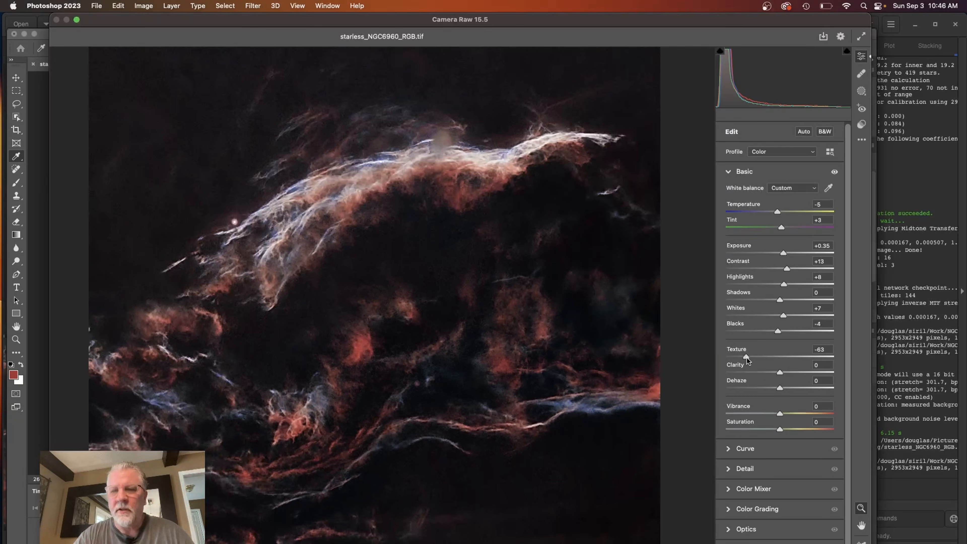
pyautogui.doubleClick(746, 356)
pyautogui.click(453, 350)
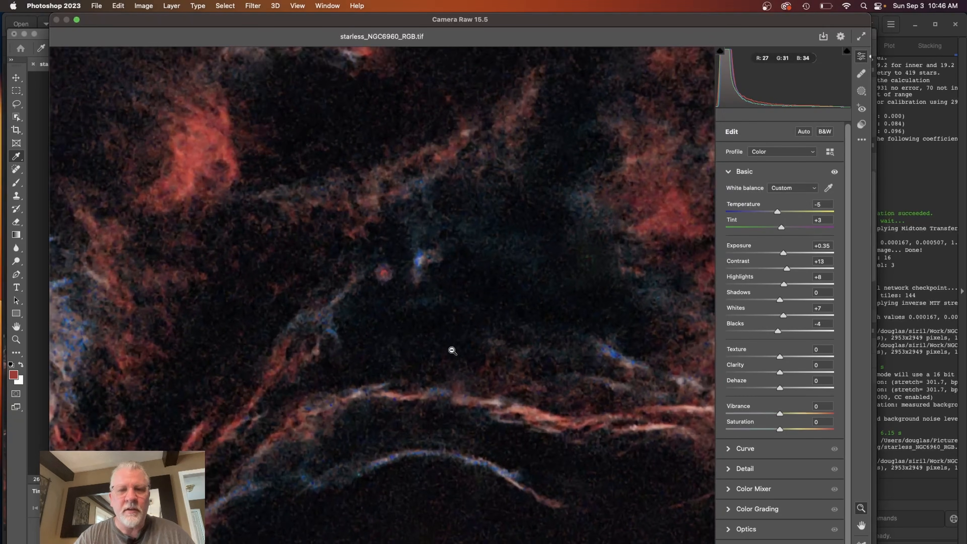
pyautogui.keyDown('alt'); pyautogui.click(452, 351); pyautogui.keyUp('alt')
pyautogui.keyDown('alt'); pyautogui.click(453, 351); pyautogui.keyUp('alt')
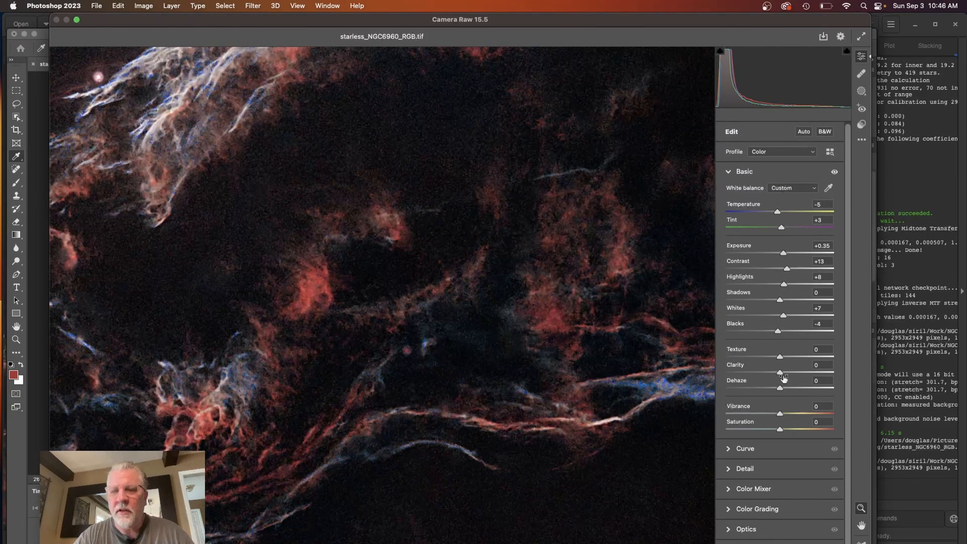
# - Set Clarity to +27, Vibrance to +23 and Saturation to +3, resetting Dehaze to 0 after trying +14
pyautogui.moveTo(780, 374); pyautogui.dragTo(784, 374)
pyautogui.press('super+0')
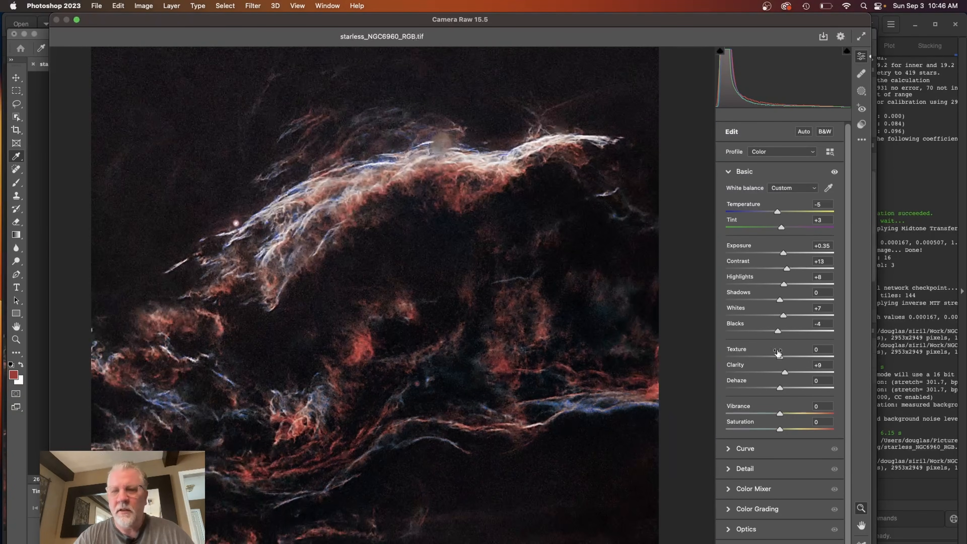
pyautogui.moveTo(784, 375)
pyautogui.mouseDown()
pyautogui.moveTo(800, 373)
pyautogui.moveTo(776, 389)
pyautogui.moveTo(787, 390)
pyautogui.mouseUp()
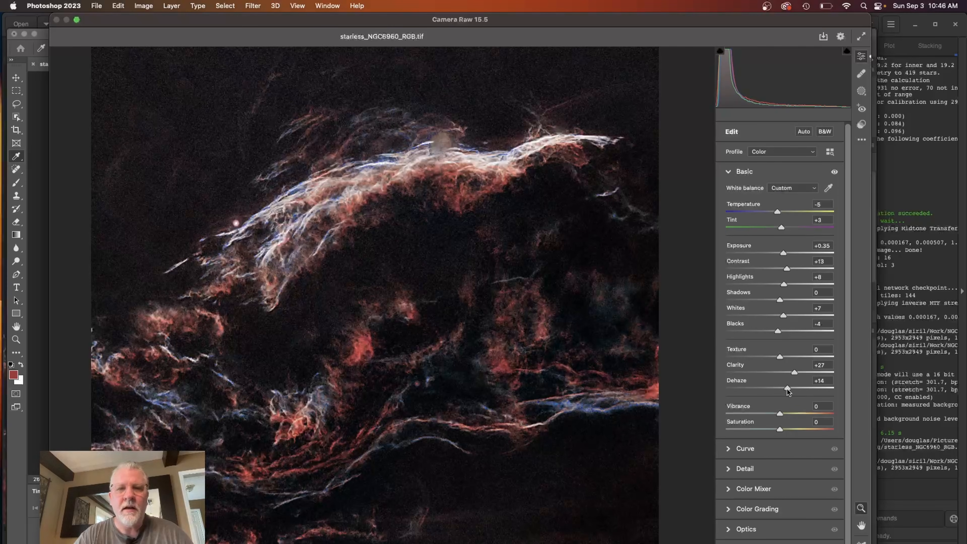
pyautogui.doubleClick(786, 387)
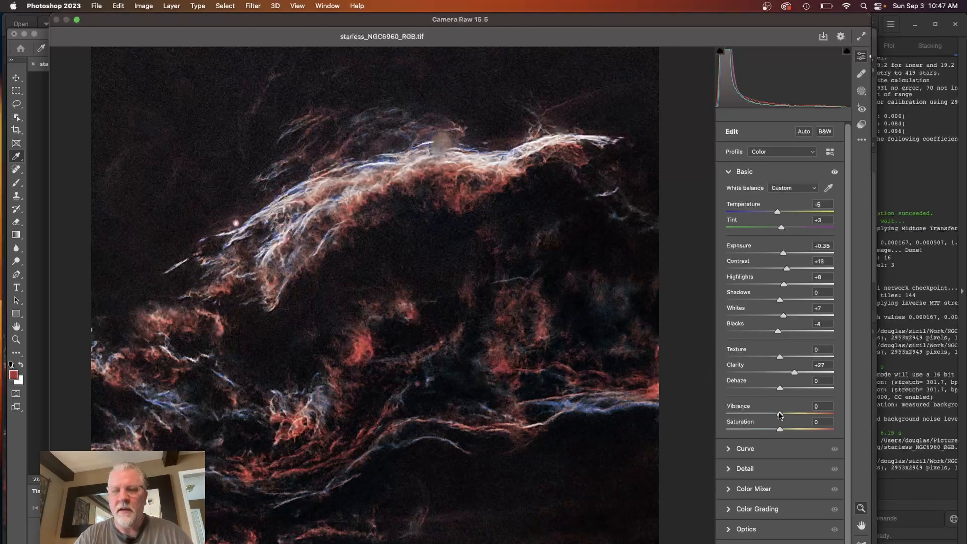
pyautogui.moveTo(780, 415); pyautogui.dragTo(794, 414)
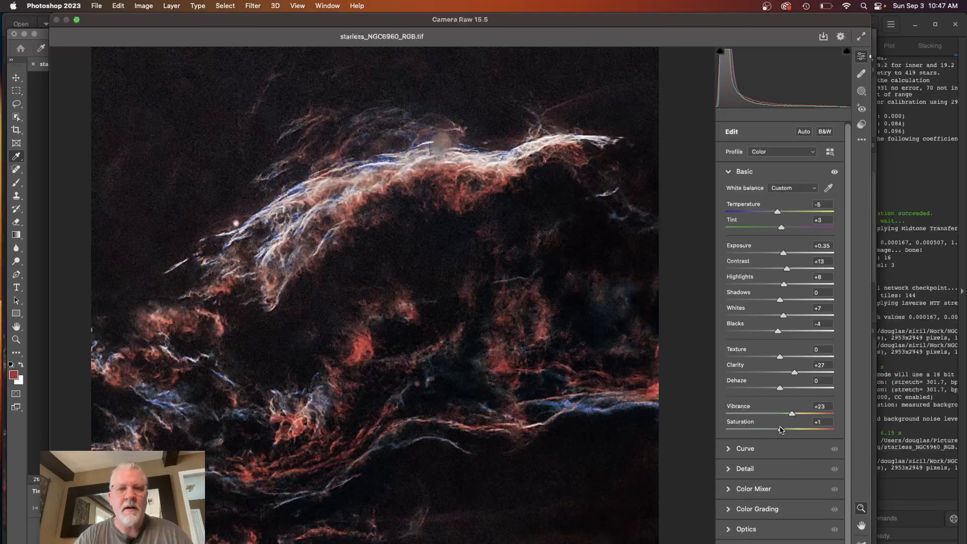
pyautogui.moveTo(787, 424); pyautogui.dragTo(782, 425)
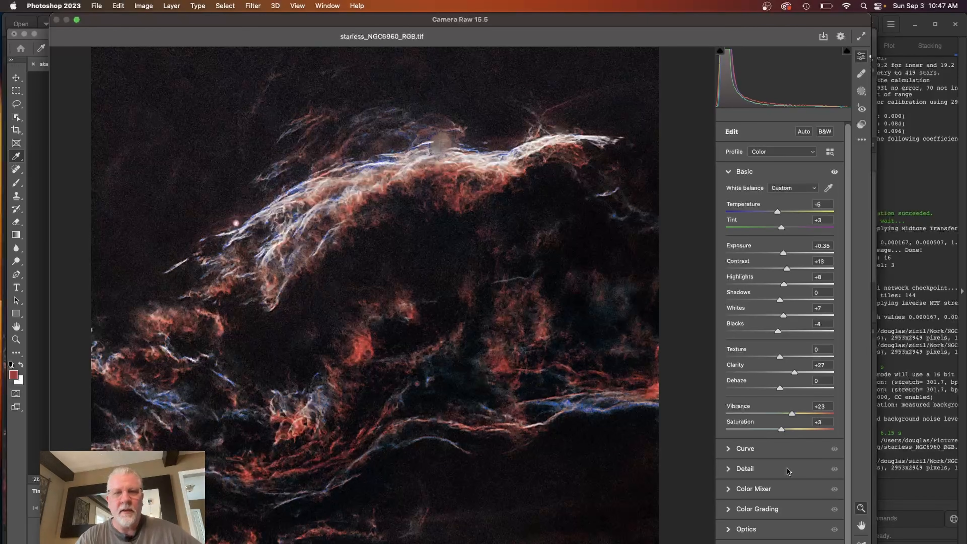
# - Shape the point curve with a shadow point at input 26, output 23 and a midtone point at input 143, output 138
pyautogui.click(729, 450)
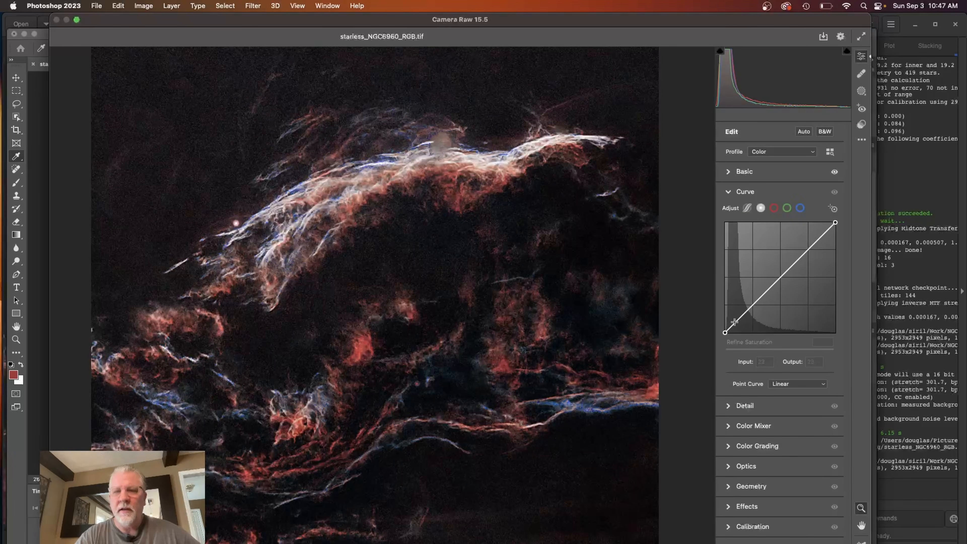
pyautogui.moveTo(735, 322); pyautogui.dragTo(735, 322)
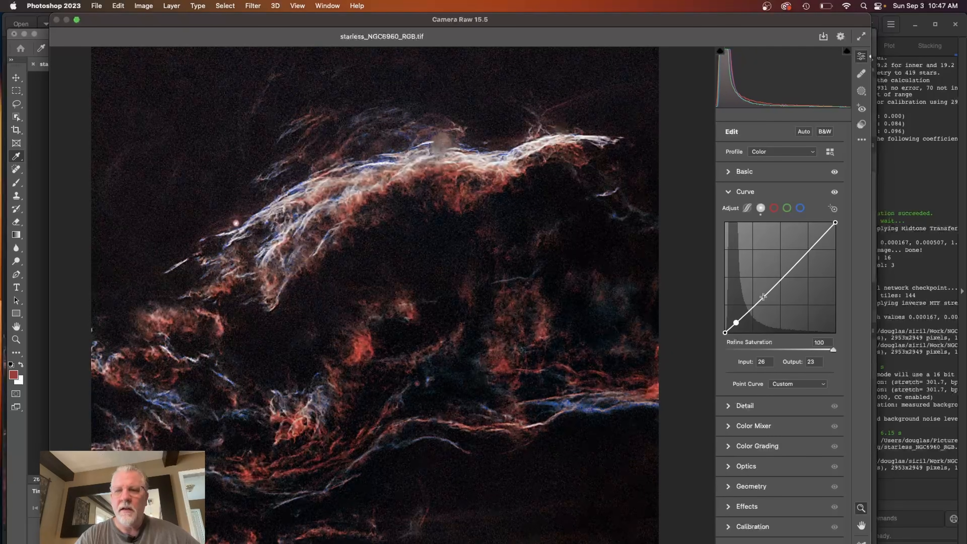
pyautogui.click(763, 294)
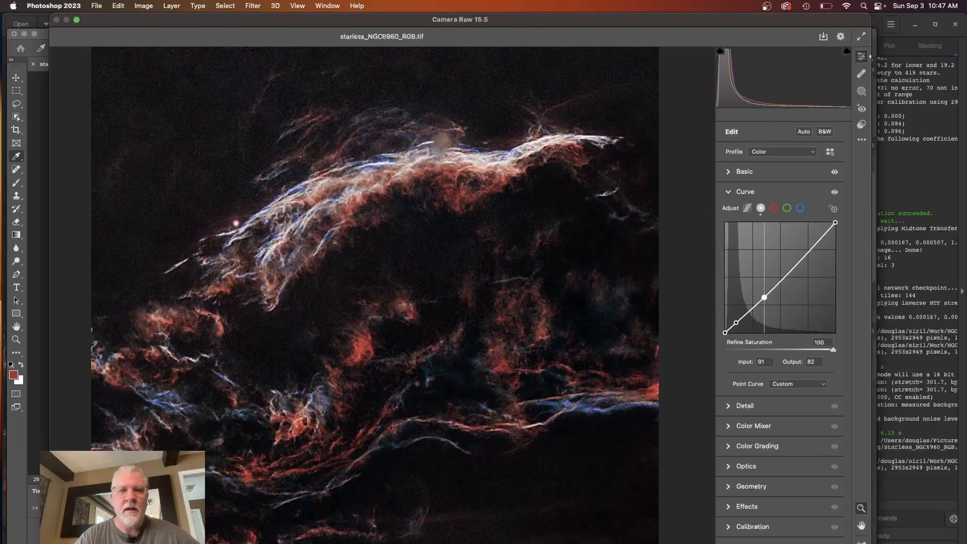
pyautogui.moveTo(763, 295); pyautogui.dragTo(786, 273)
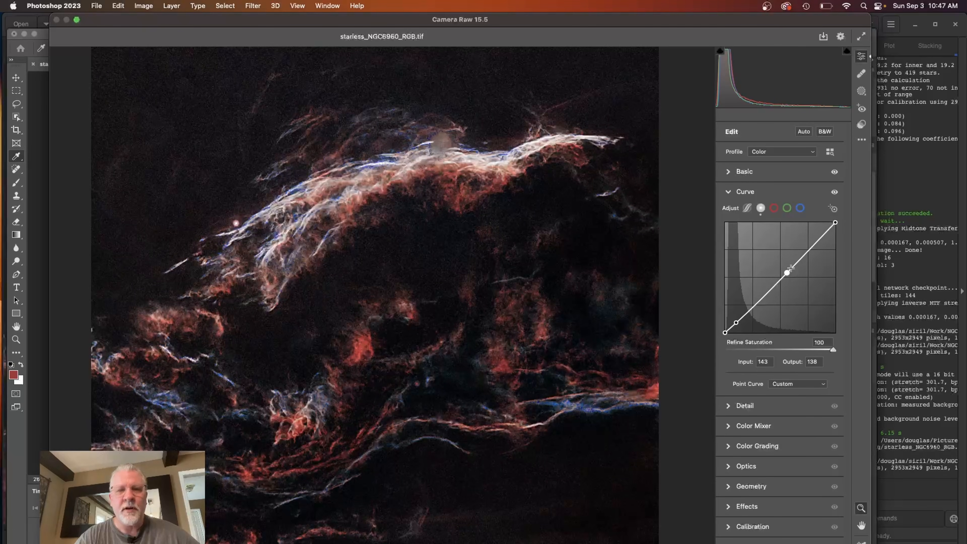
# - Set Noise Reduction to 75 and Color Noise Reduction to 83, and inspect the smoothed nebula detail up close
pyautogui.click(728, 405)
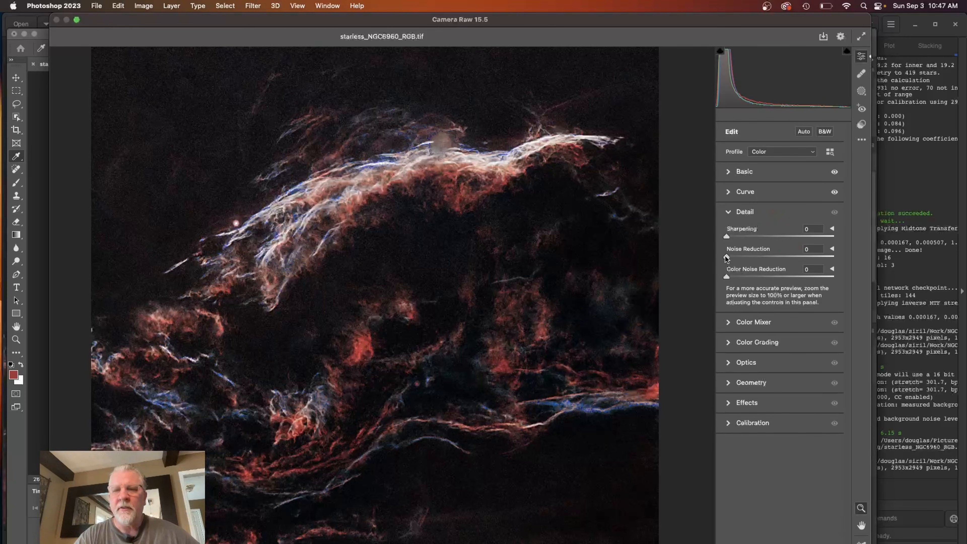
pyautogui.moveTo(725, 255); pyautogui.dragTo(806, 263)
pyautogui.moveTo(727, 277); pyautogui.dragTo(817, 279)
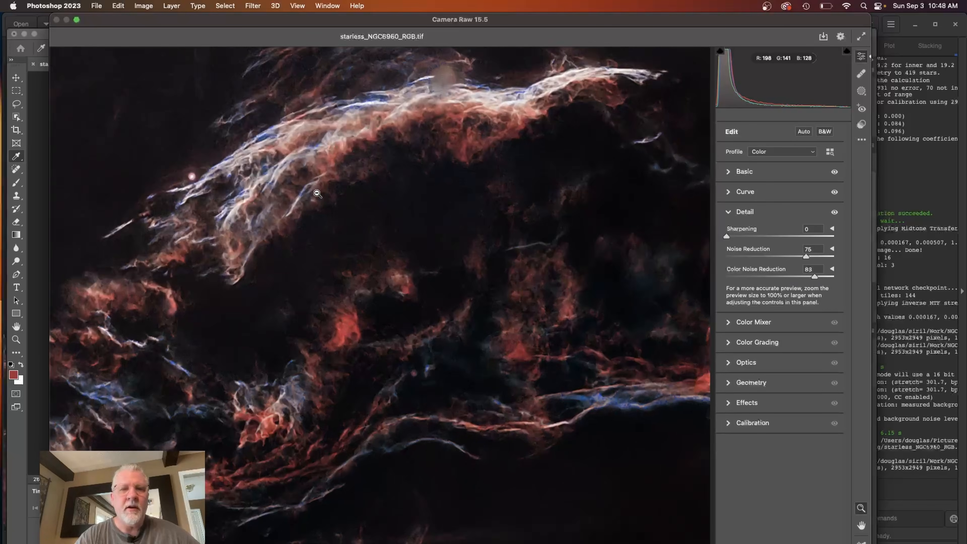
pyautogui.click(316, 193)
pyautogui.click(317, 194)
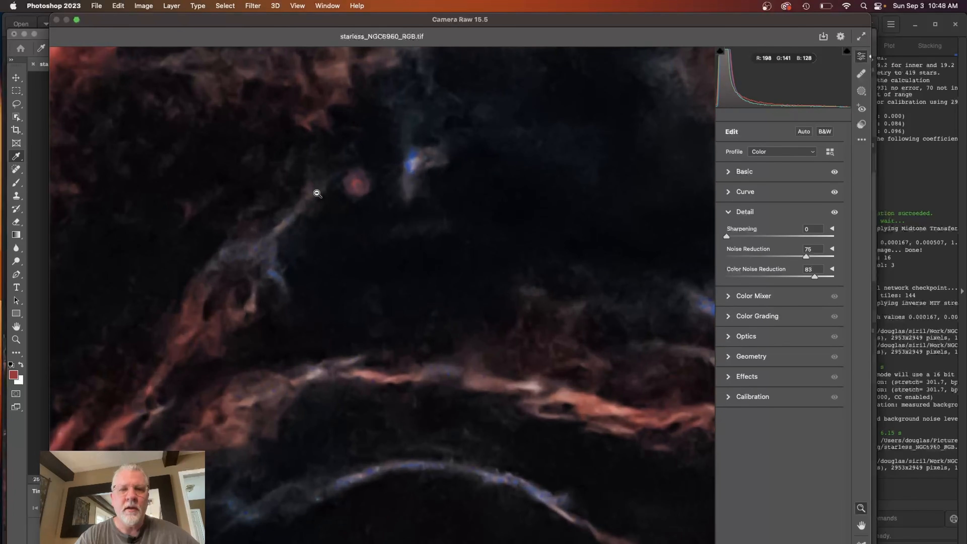
pyautogui.keyDown('alt'); pyautogui.click(317, 193); pyautogui.keyUp('alt')
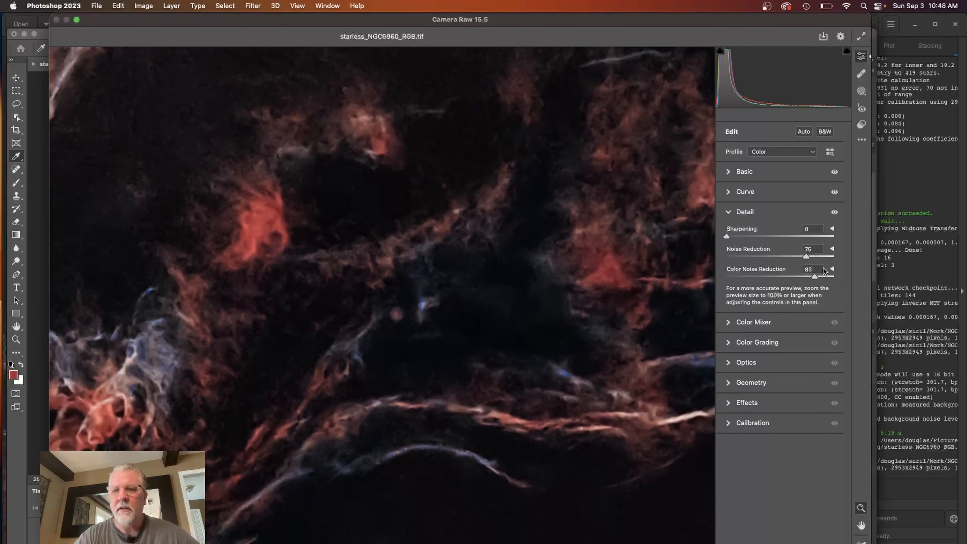
# - Set Noise Reduction to 88 and Color Noise Reduction to 90, and check the smoothing across the nebula
pyautogui.moveTo(814, 277); pyautogui.dragTo(820, 258)
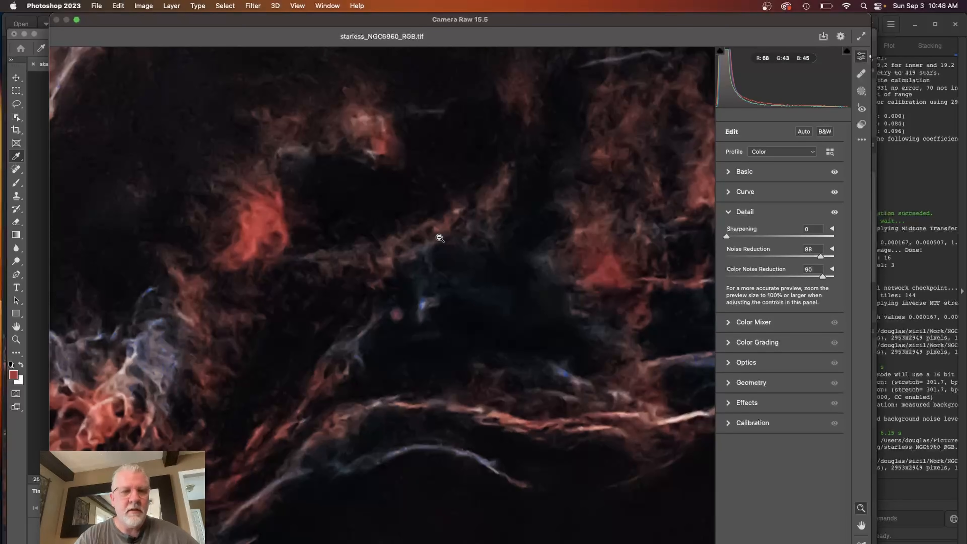
pyautogui.hscroll(-3, 187, 407)
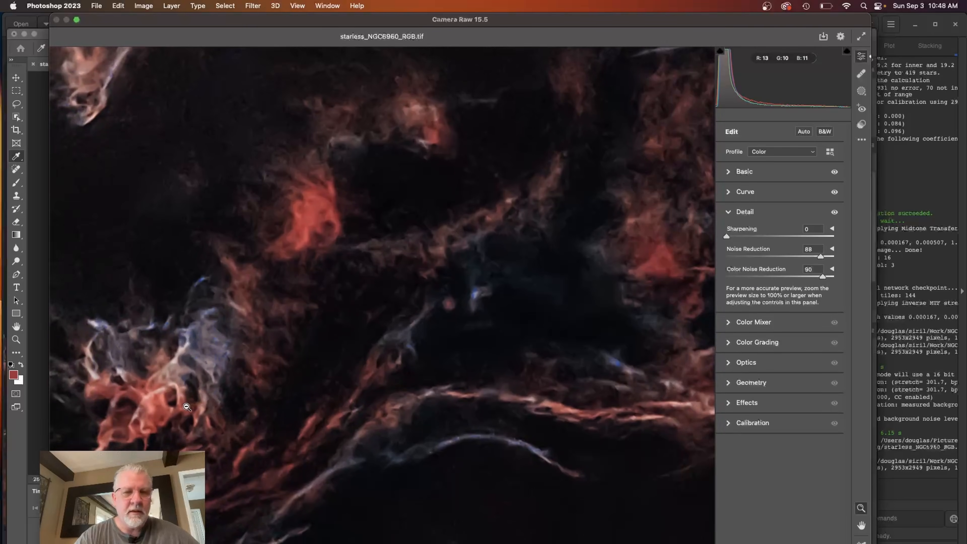
pyautogui.hscroll(-3, 187, 406)
pyautogui.hscroll(5, 186, 406)
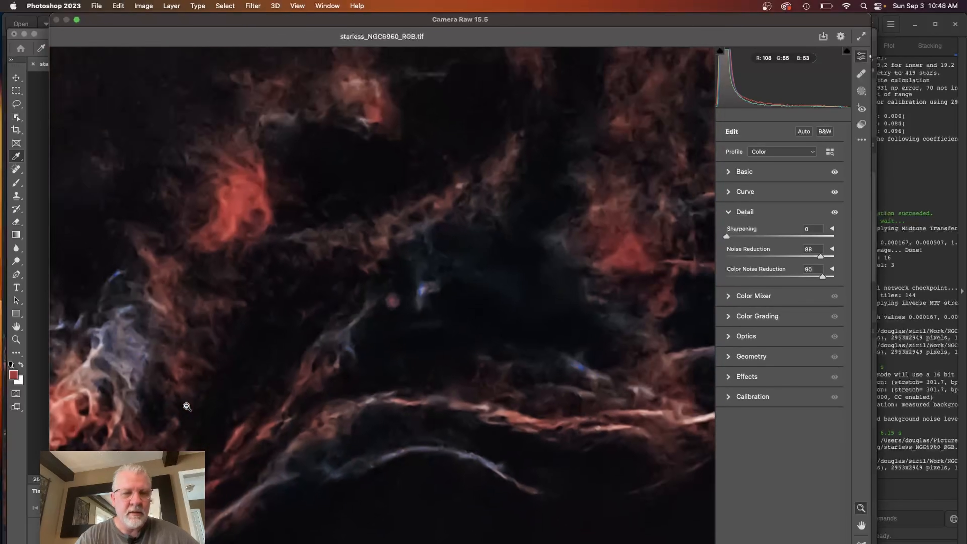
pyautogui.hscroll(-10, 186, 407)
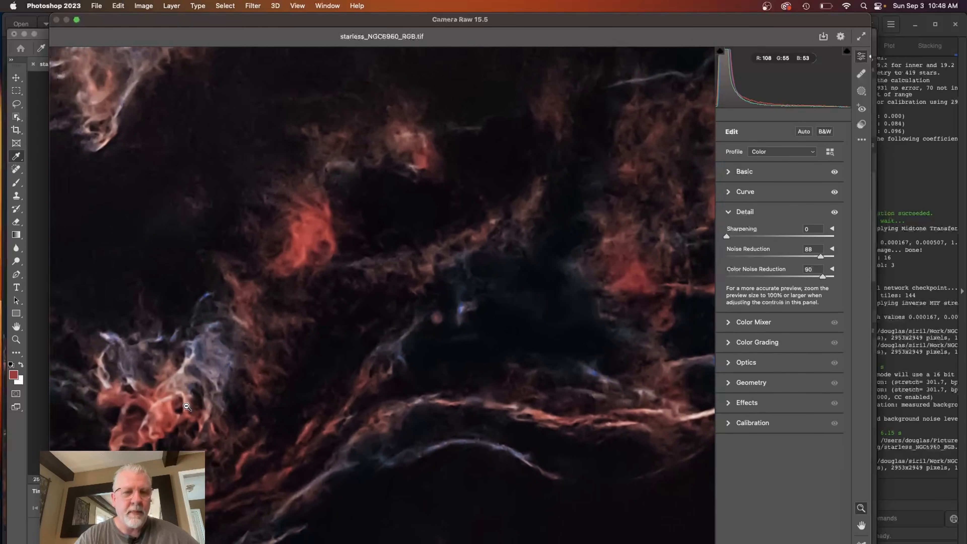
pyautogui.hscroll(10, 317, 397)
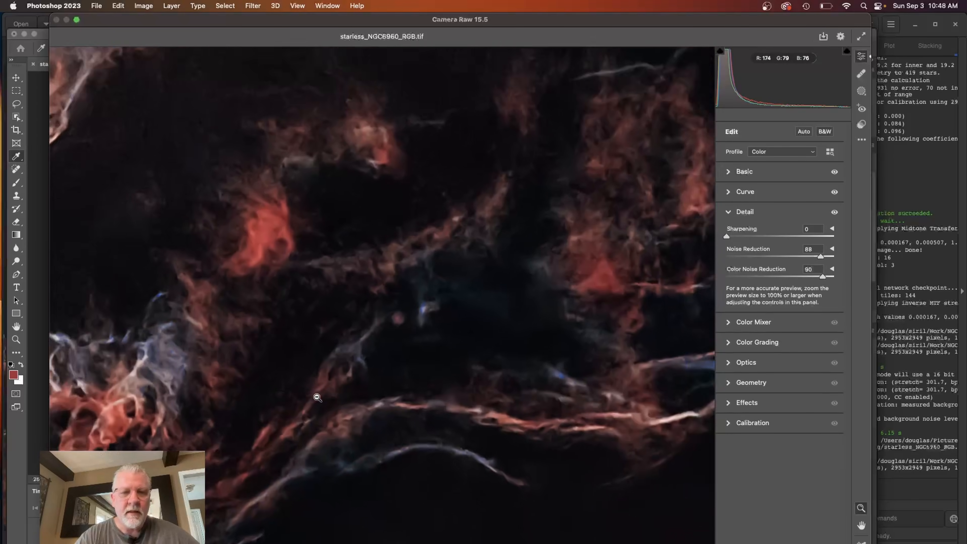
# - Try Sharpening values of 9 and 40 on the blue and red filaments up close, and reset Sharpening to 0
pyautogui.press('super+plus')
pyautogui.press('super+plus')
pyautogui.scroll(-3, 316, 397)
pyautogui.hscroll(-2, 317, 397)
pyautogui.hscroll(-20, 317, 397)
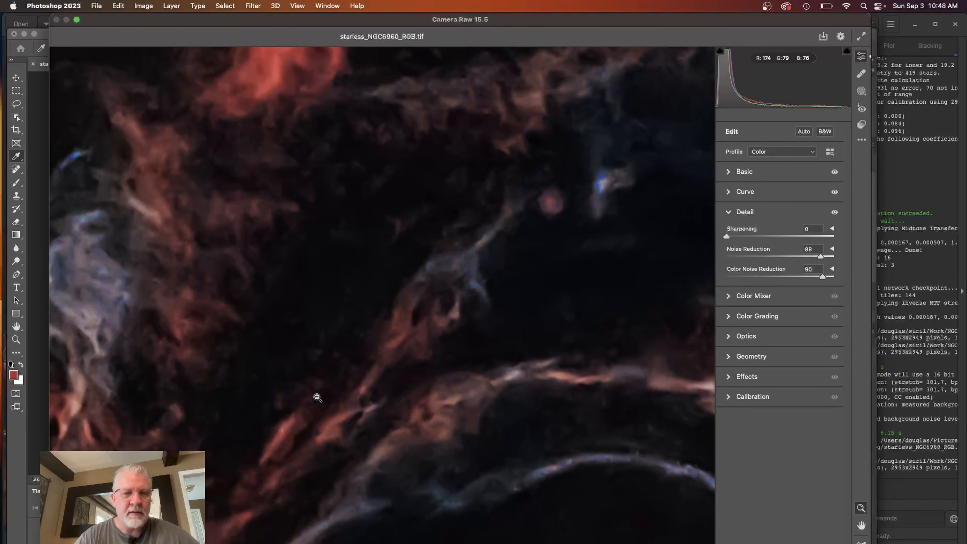
pyautogui.press('super+plus')
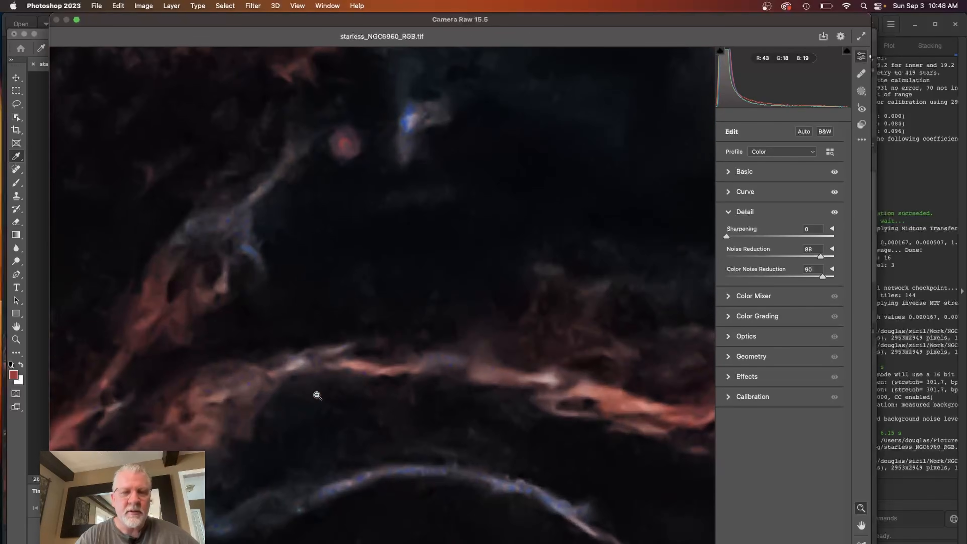
pyautogui.hscroll(-20, 317, 396)
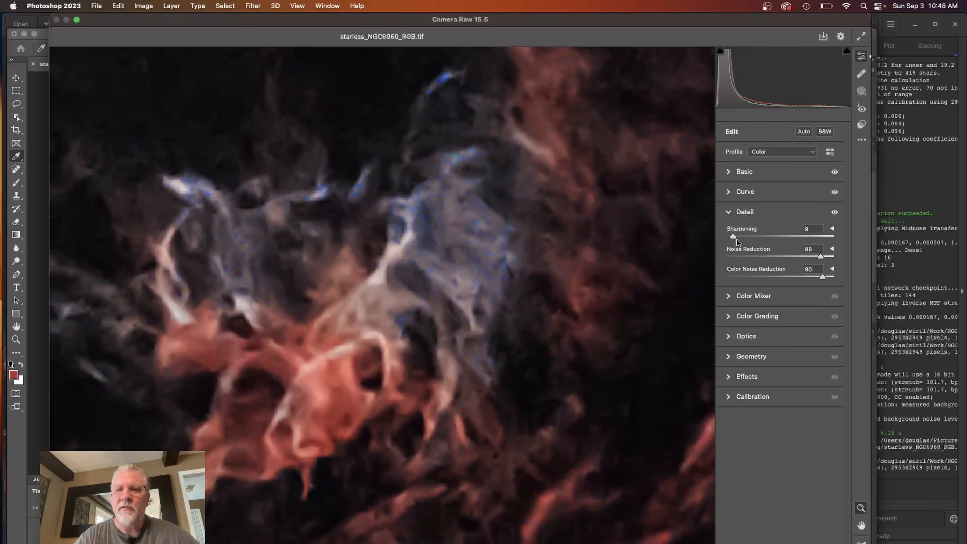
pyautogui.moveTo(732, 233); pyautogui.dragTo(744, 234)
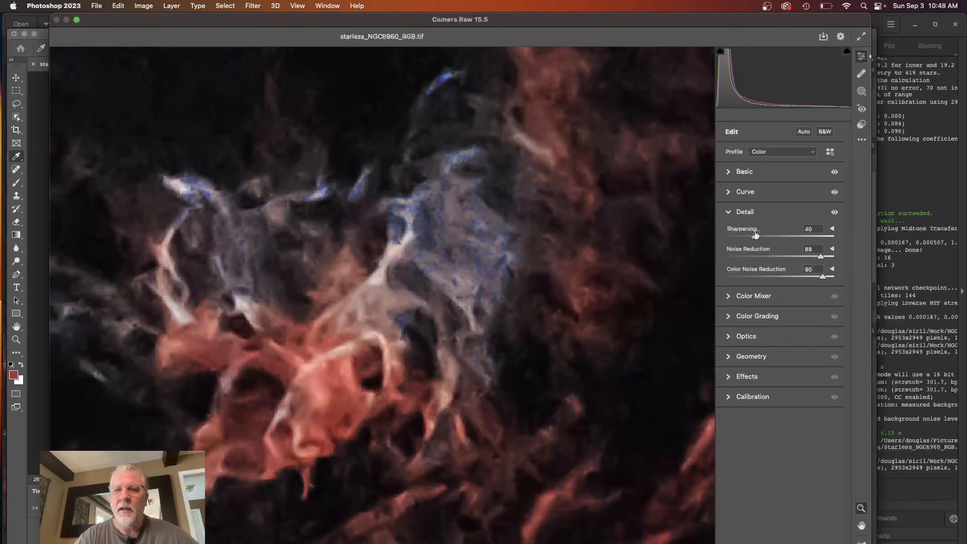
pyautogui.moveTo(754, 232); pyautogui.dragTo(715, 239)
# - Review the whole nebula and apply the Camera Raw Filter adjustments to the smart object
pyautogui.click(512, 275)
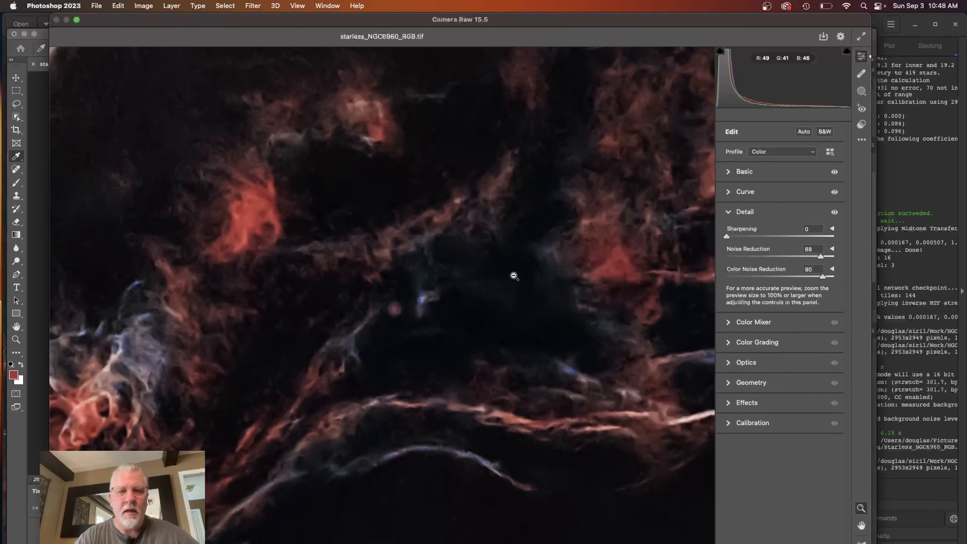
pyautogui.keyDown('alt'); pyautogui.click(514, 276); pyautogui.keyUp('alt')
pyautogui.keyDown('alt'); pyautogui.click(513, 275); pyautogui.keyUp('alt')
pyautogui.keyDown('alt'); pyautogui.click(514, 275); pyautogui.keyUp('alt')
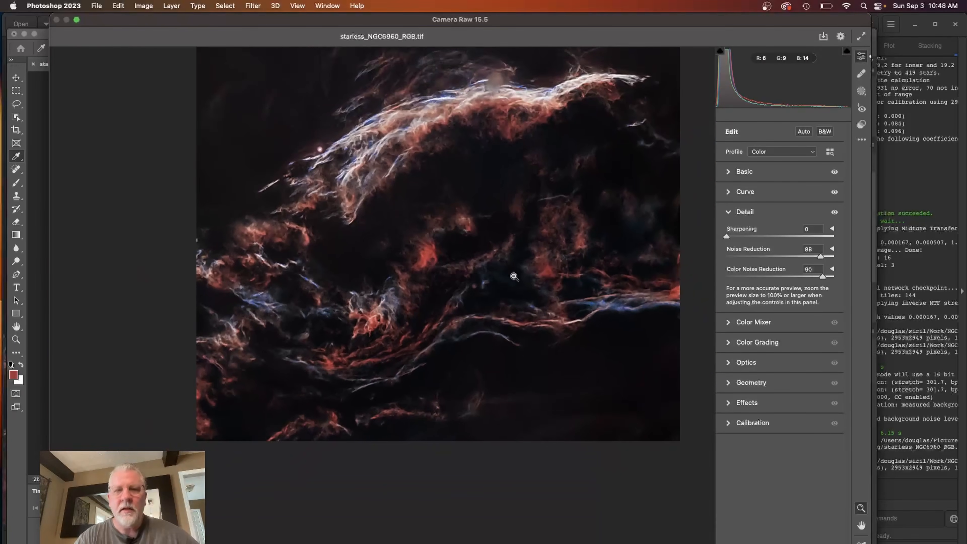
pyautogui.keyDown('alt'); pyautogui.click(513, 276); pyautogui.keyUp('alt')
pyautogui.scroll(3, 514, 276)
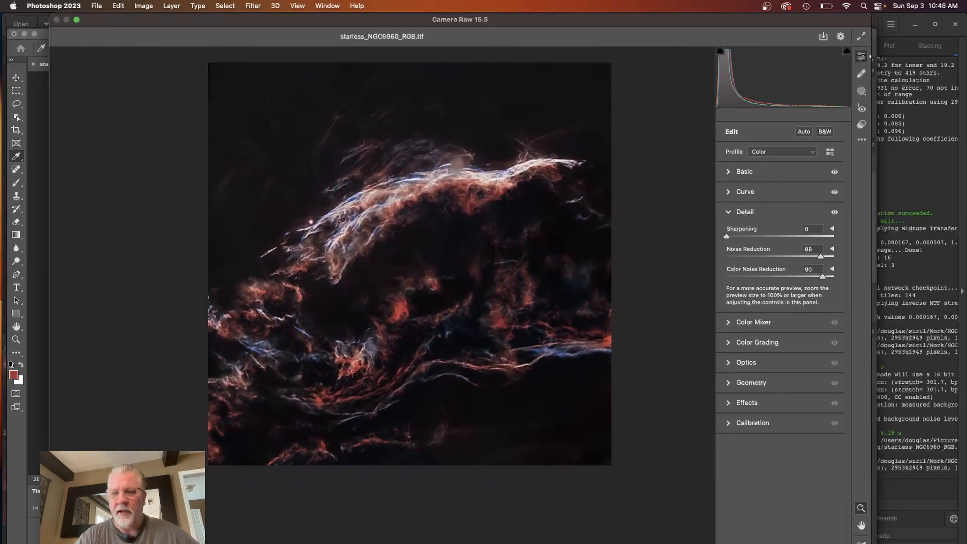
pyautogui.click(849, 542)
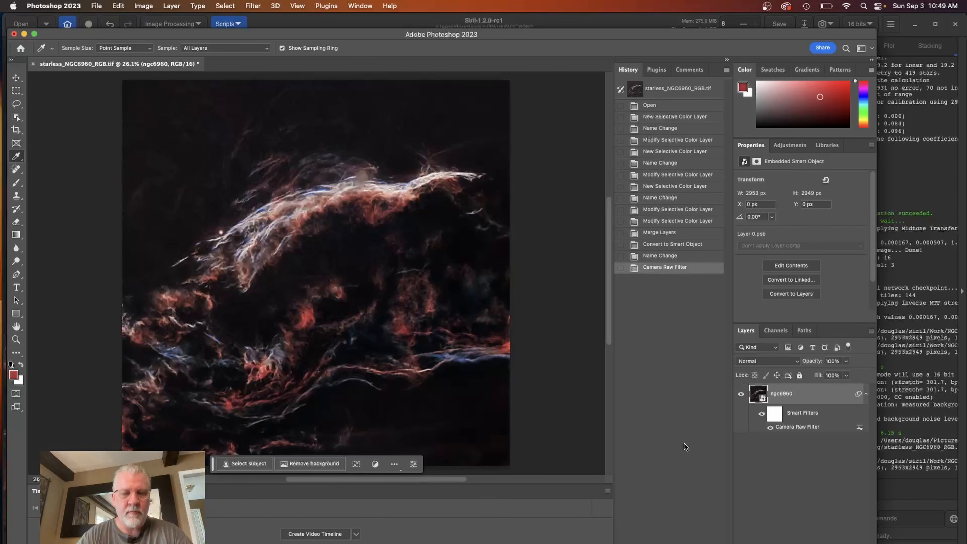
# - Save the TIFF with layers included, no image compression, interleaved pixel order, IBM PC byte order and RLE layer compression
pyautogui.press('super+s')
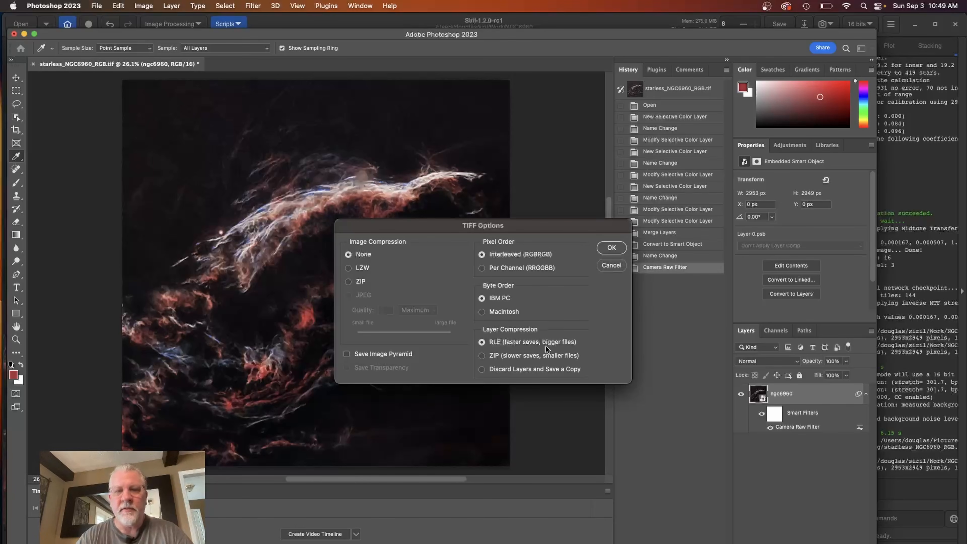
pyautogui.click(612, 247)
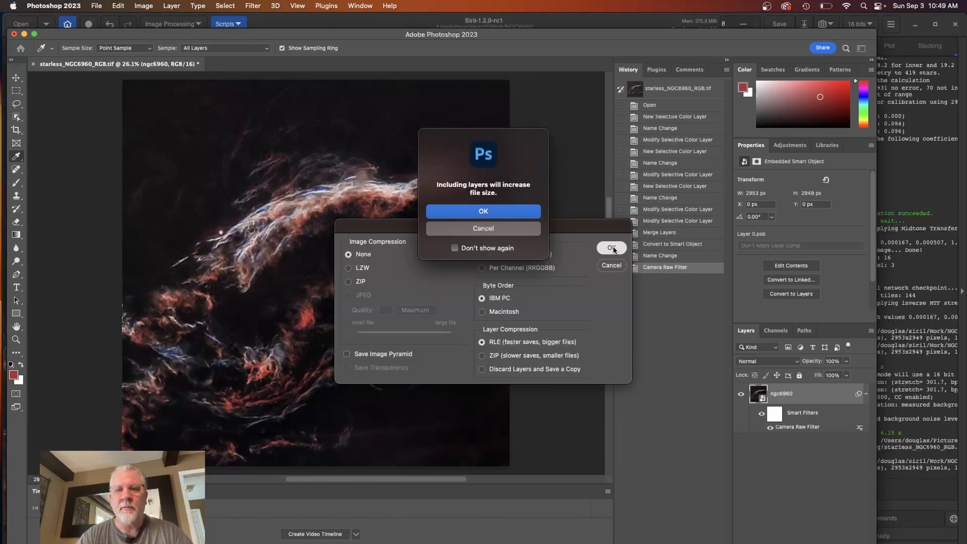
pyautogui.click(503, 208)
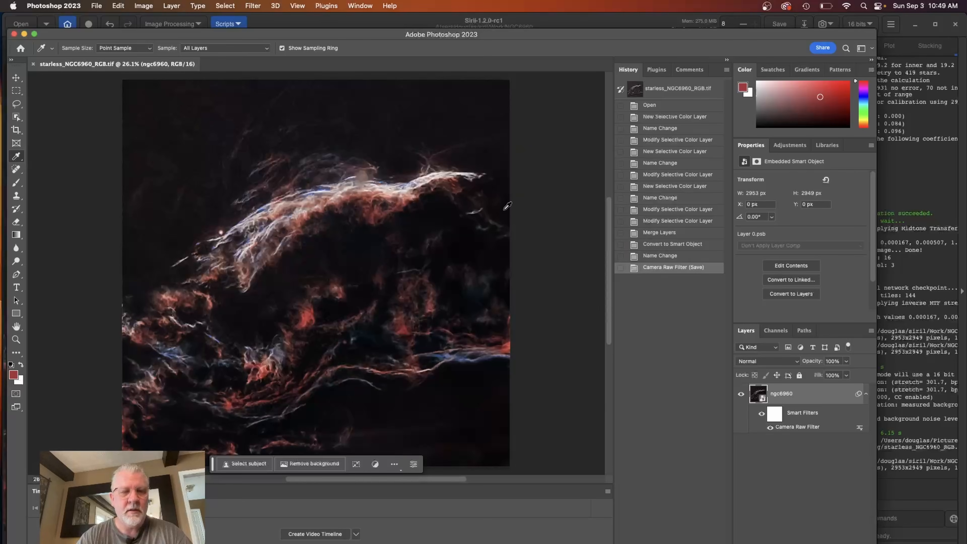
# - Switch to Siril and open starless_NGC6960_RGB.tif from the Pictures/Astrophotography/ngc6960/processing folder
pyautogui.click(349, 25)
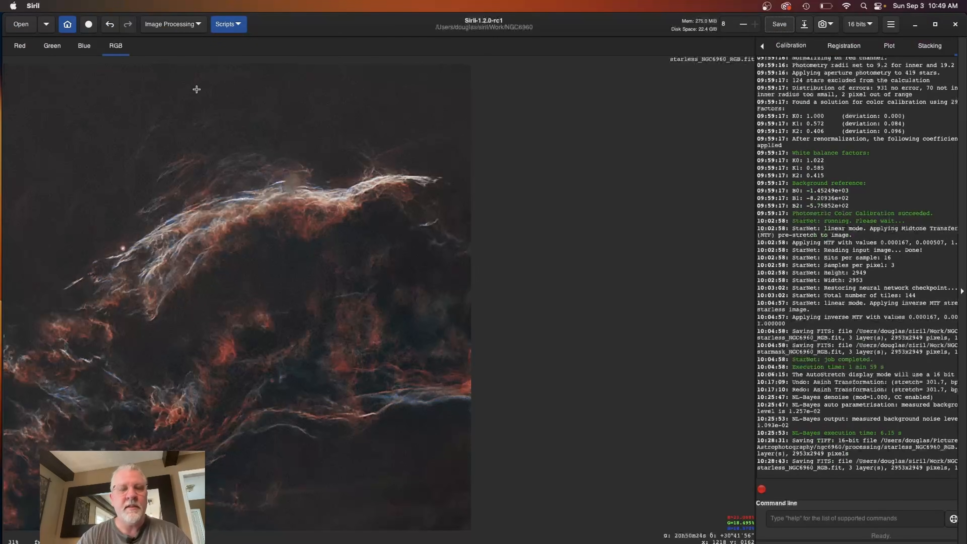
pyautogui.click(21, 24)
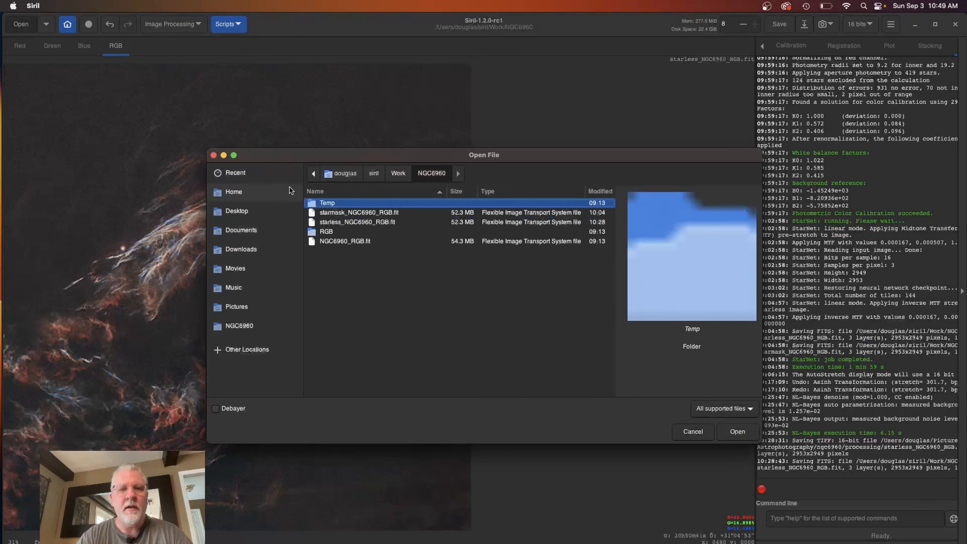
pyautogui.click(694, 432)
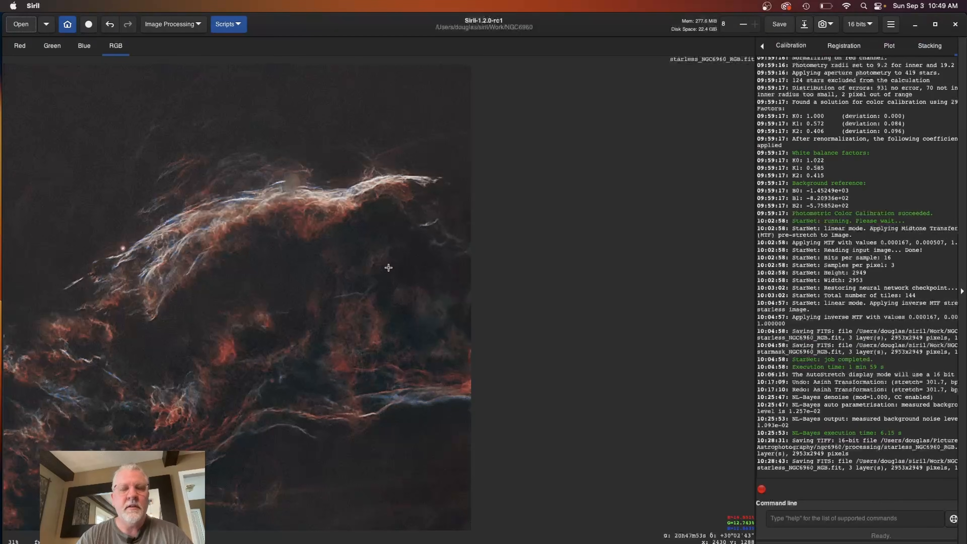
pyautogui.click(34, 25)
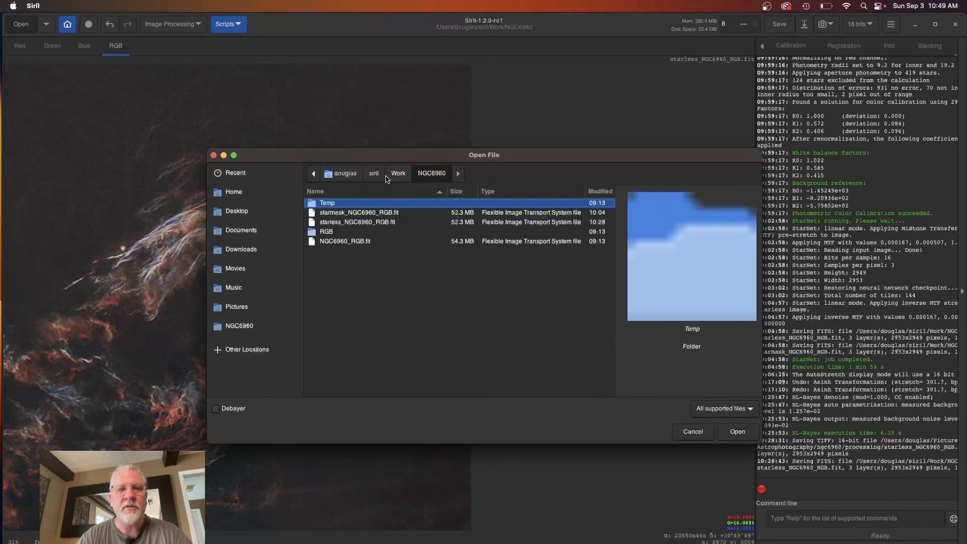
pyautogui.click(239, 309)
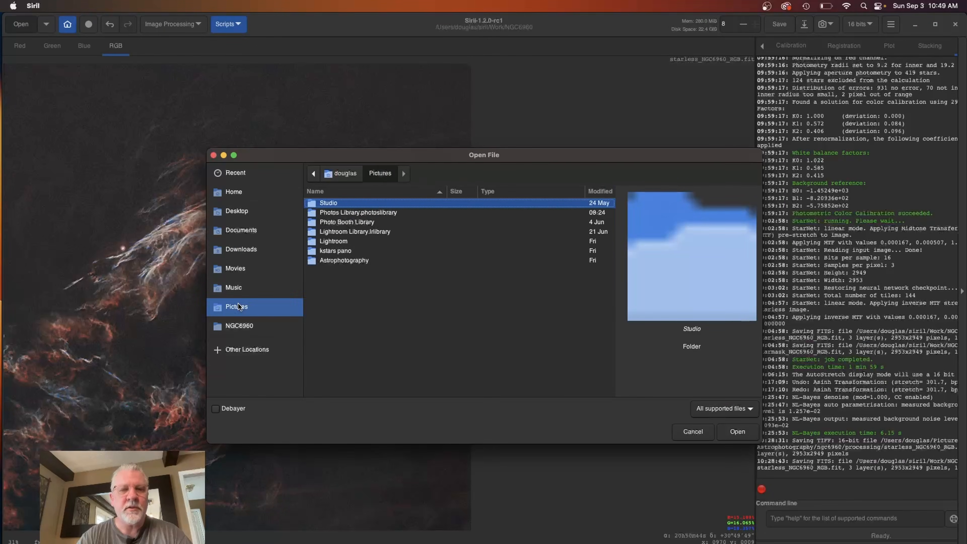
pyautogui.click(348, 263)
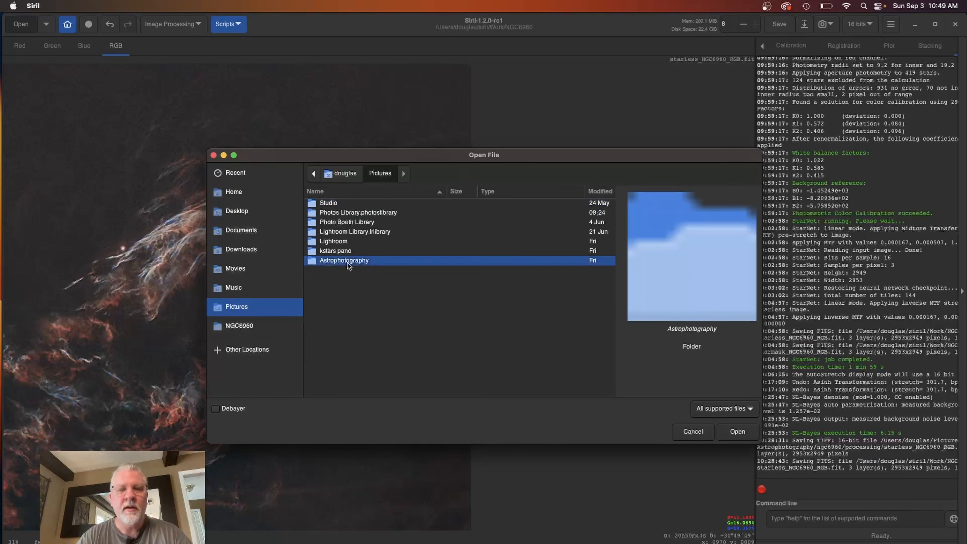
pyautogui.doubleClick(343, 261)
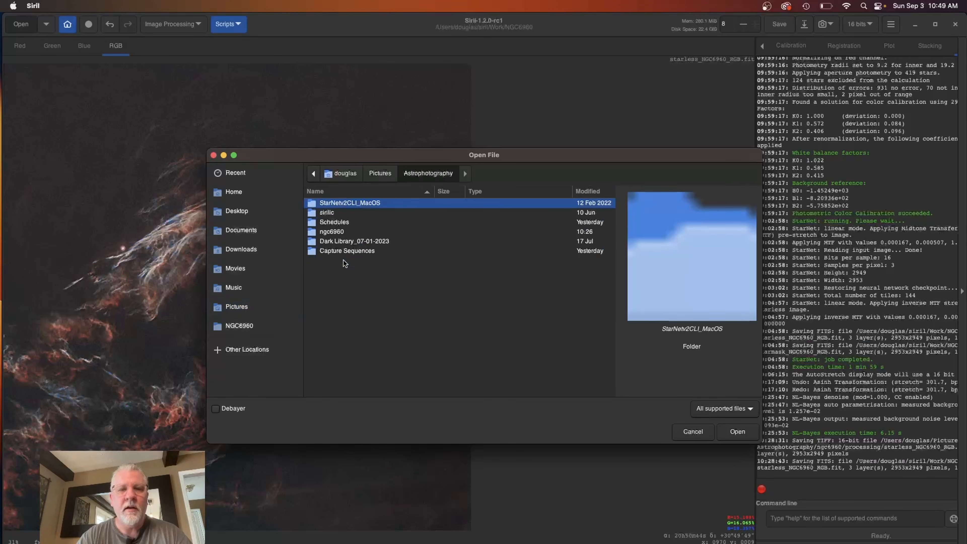
pyautogui.doubleClick(340, 230)
pyautogui.doubleClick(340, 214)
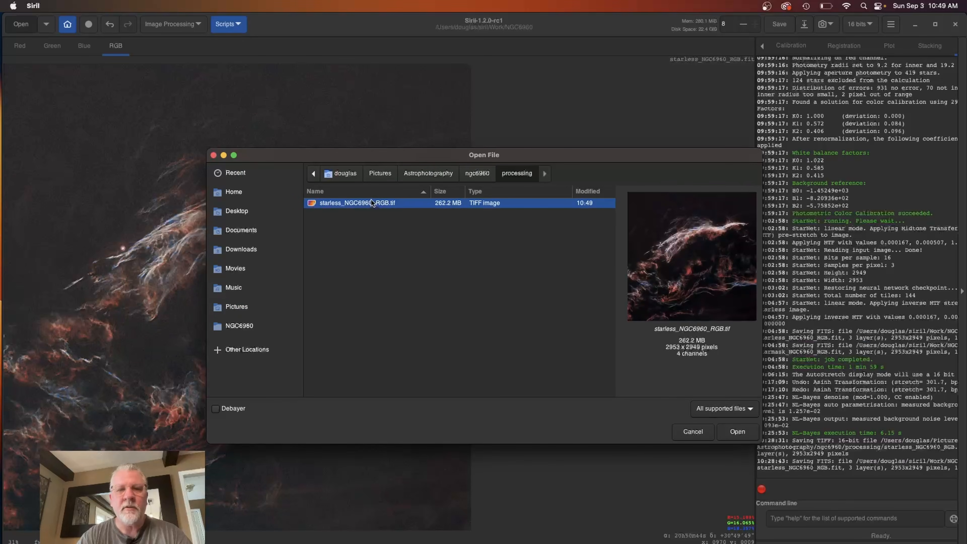
pyautogui.click(738, 432)
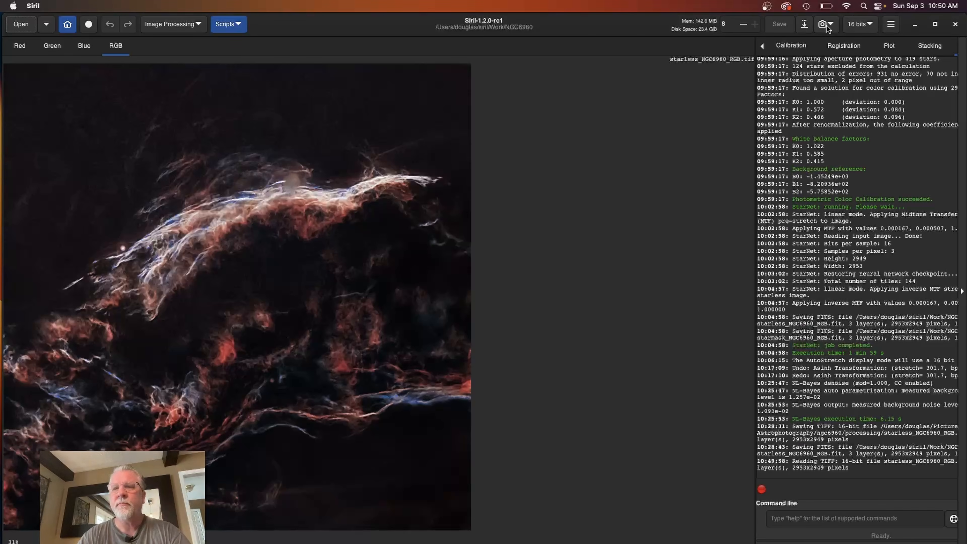
# - Save the image in the NGC6960 folder as starless_NGC6960_RGB_processed.fit, a FITS file in 32-bit floating point format
pyautogui.click(804, 26)
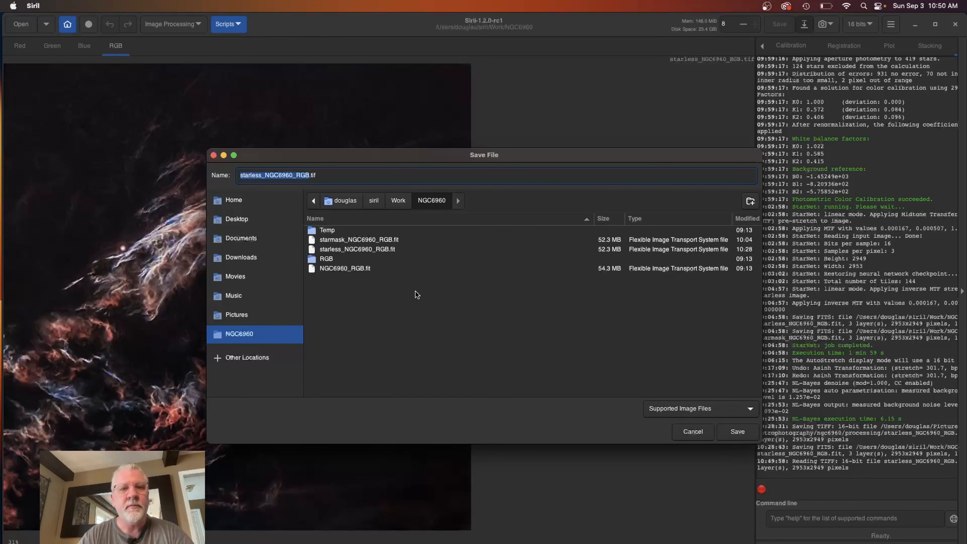
pyautogui.click(308, 174)
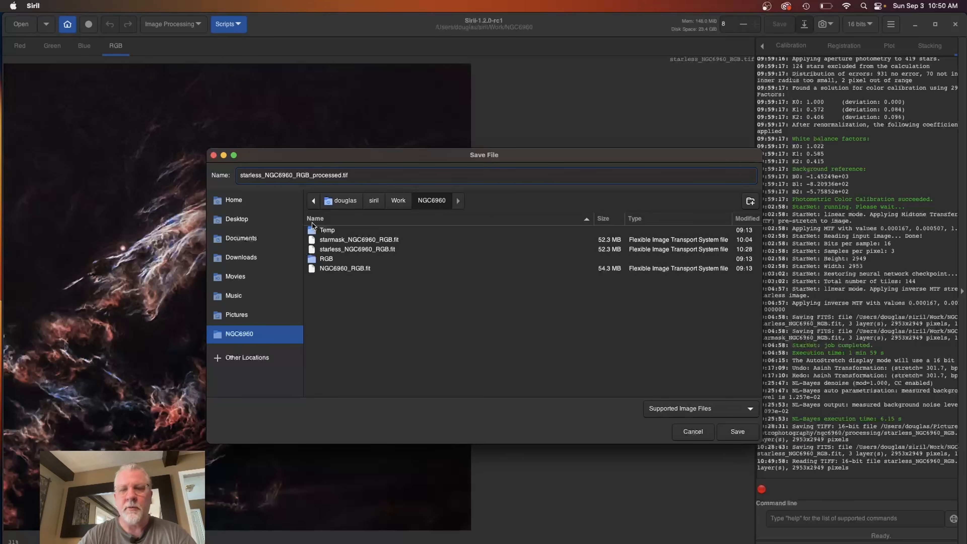
pyautogui.click(701, 410)
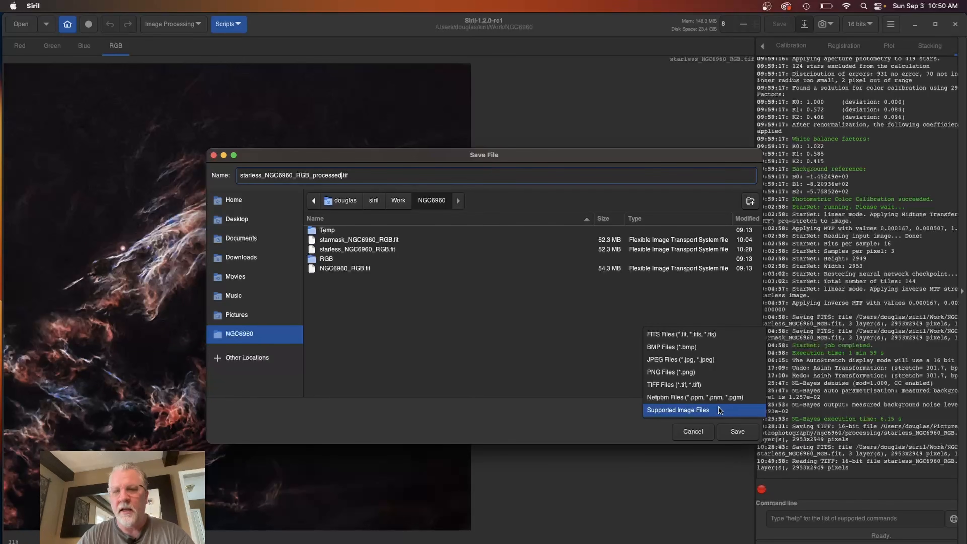
pyautogui.click(688, 334)
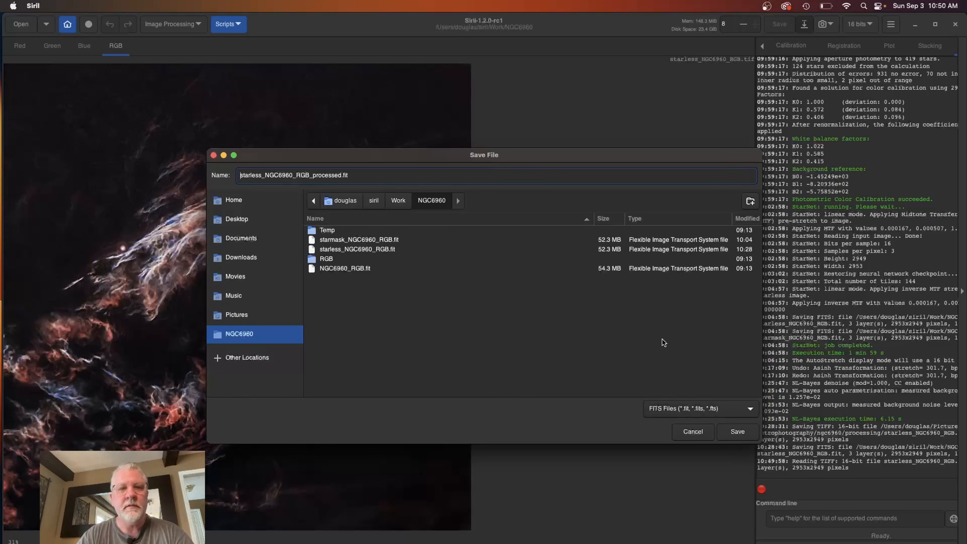
pyautogui.click(738, 433)
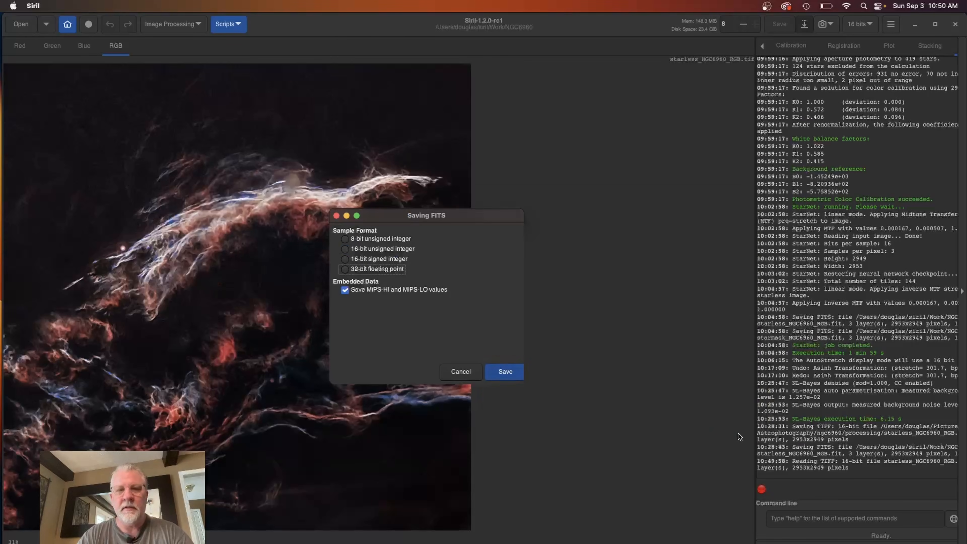
pyautogui.click(347, 270)
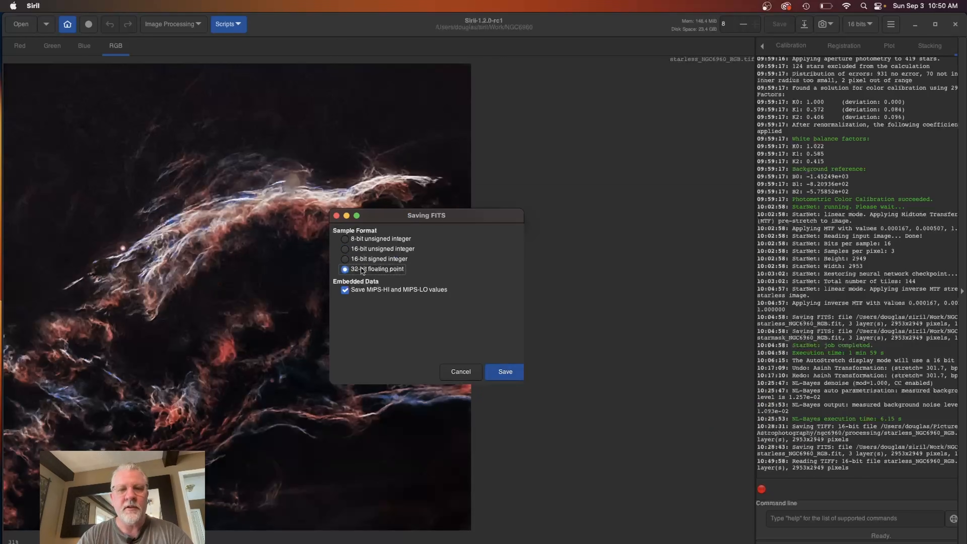
pyautogui.click(505, 371)
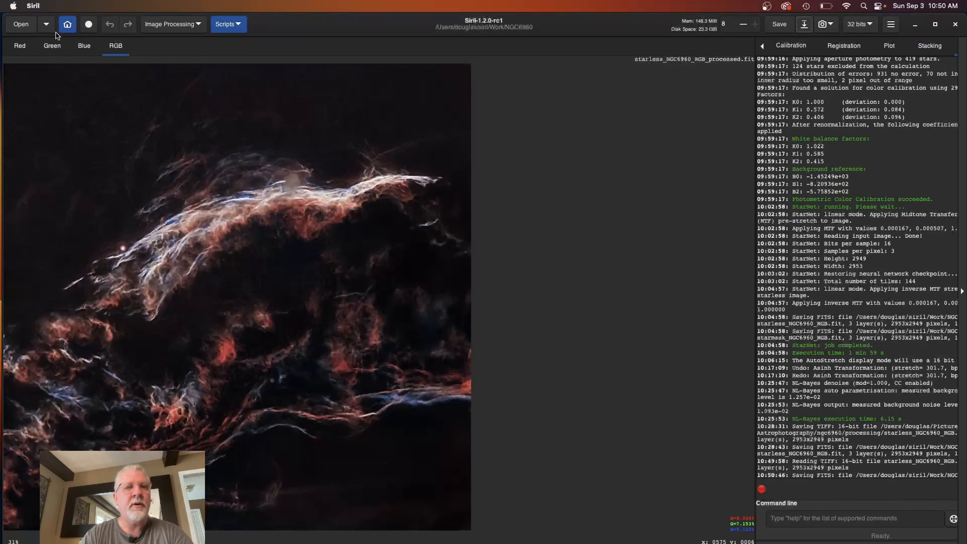
# - Open the Star Recomposition tool and load starless_NGC6960_RGB_processed.fit from the NGC6960 folder as the background image
pyautogui.click(195, 25)
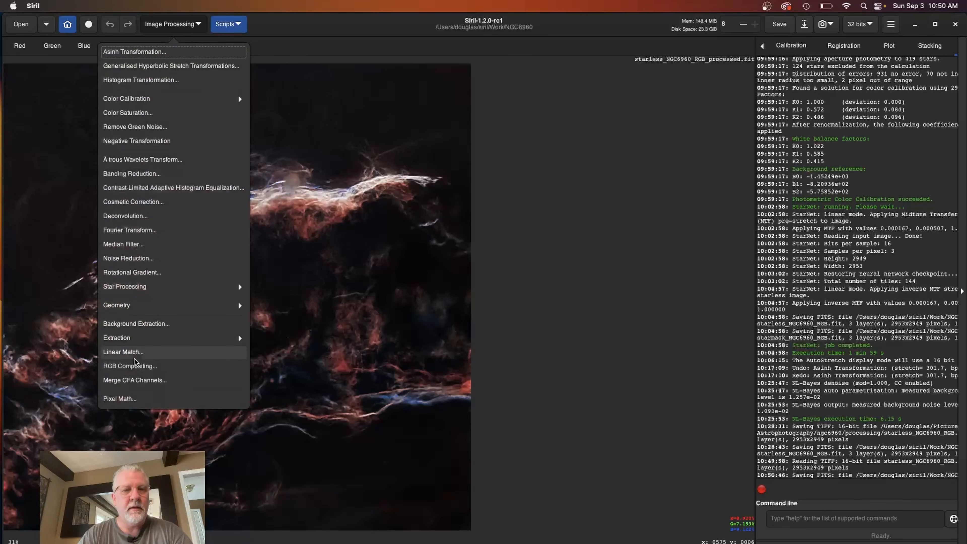
pyautogui.click(145, 288)
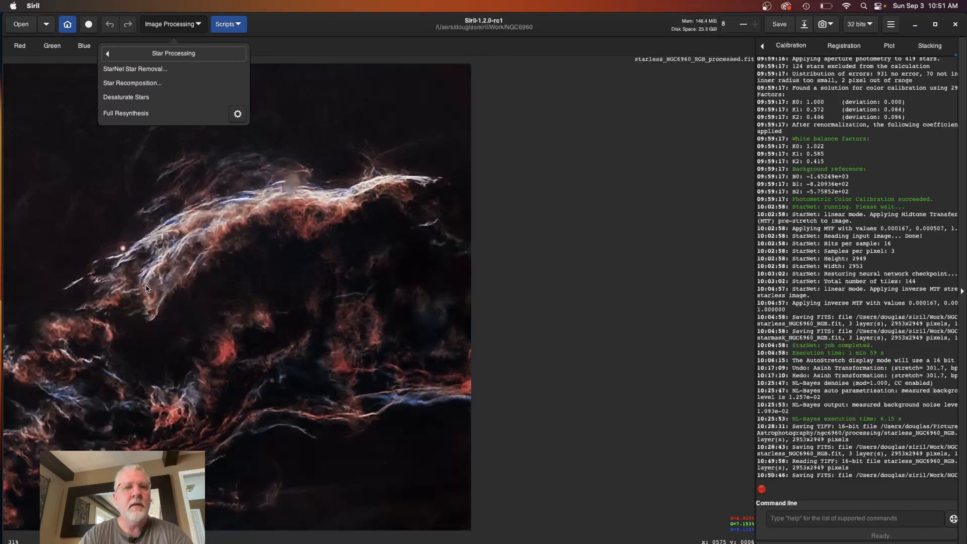
pyautogui.click(153, 86)
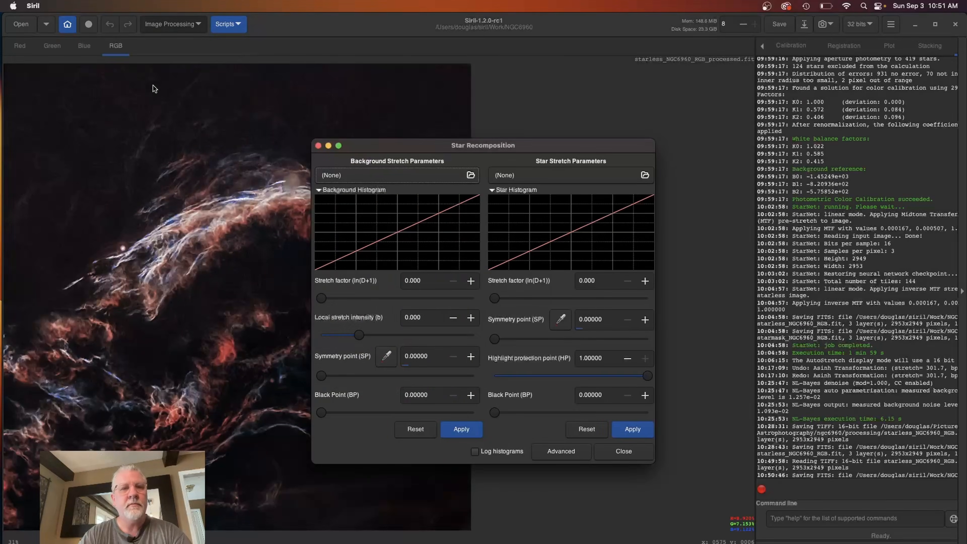
pyautogui.moveTo(387, 142); pyautogui.dragTo(555, 117)
pyautogui.click(637, 150)
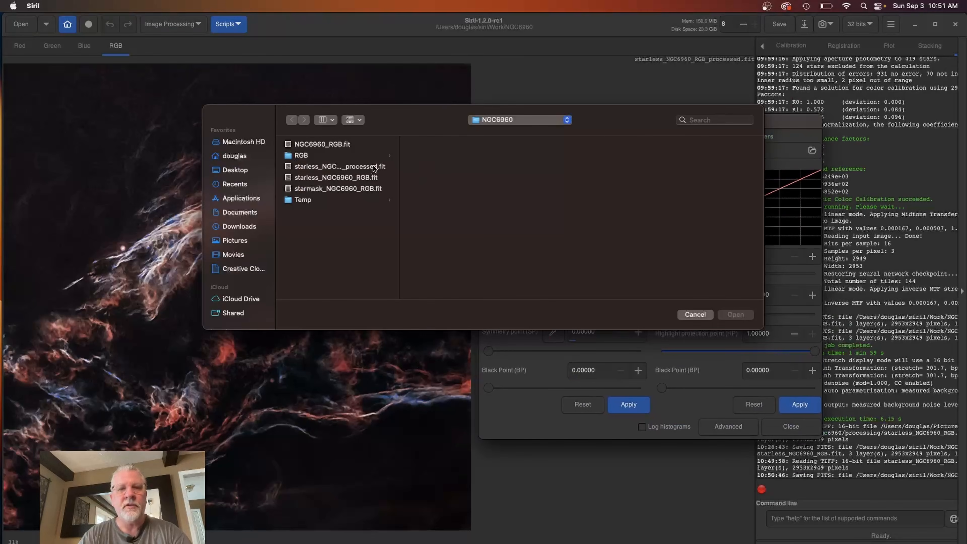
pyautogui.click(353, 167)
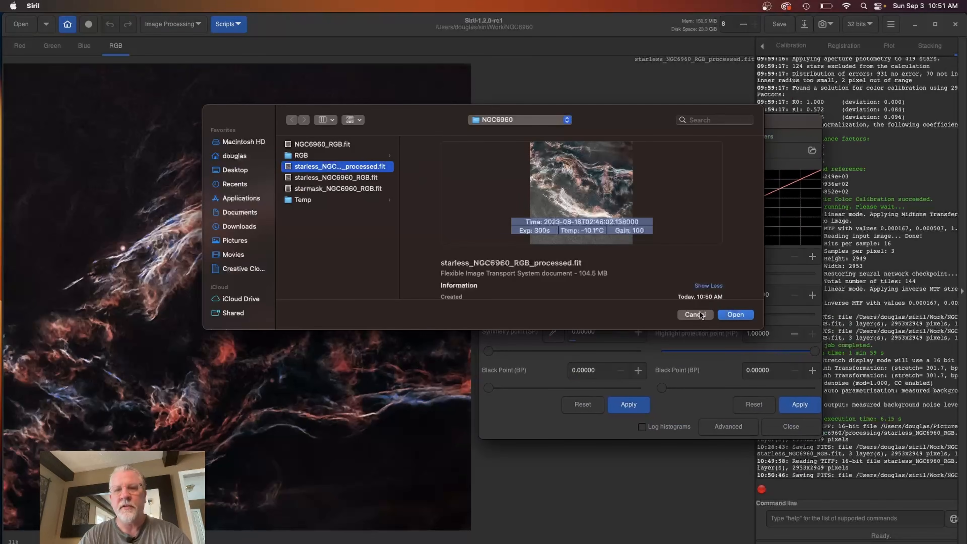
pyautogui.click(736, 314)
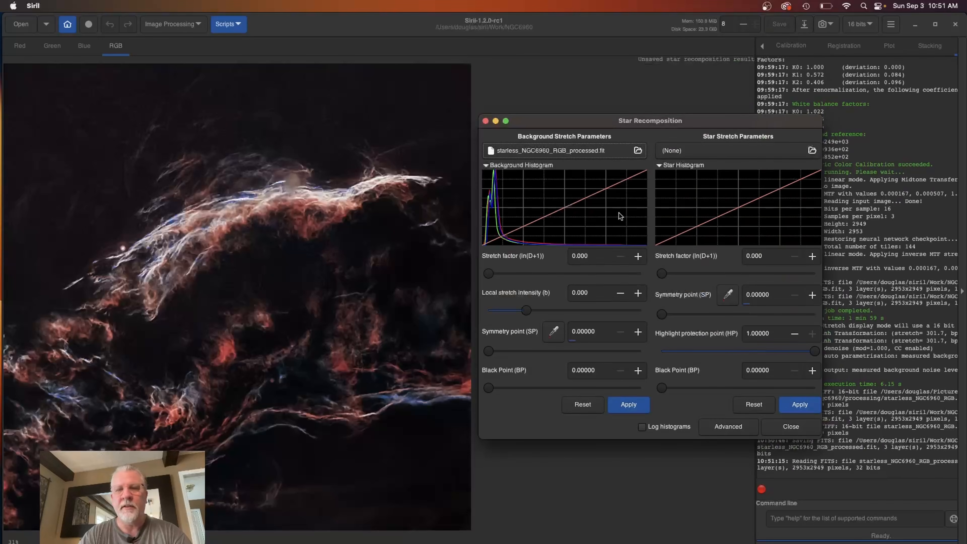
# - Load starmask_NGC6960_RGB.fit from the NGC6960 folder as the star image for the recomposition
pyautogui.click(812, 151)
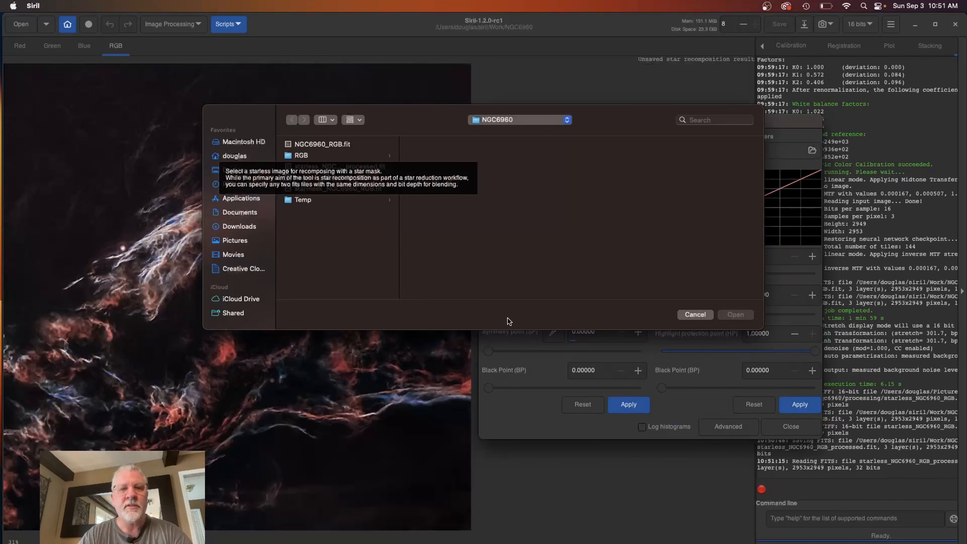
pyautogui.click(337, 189)
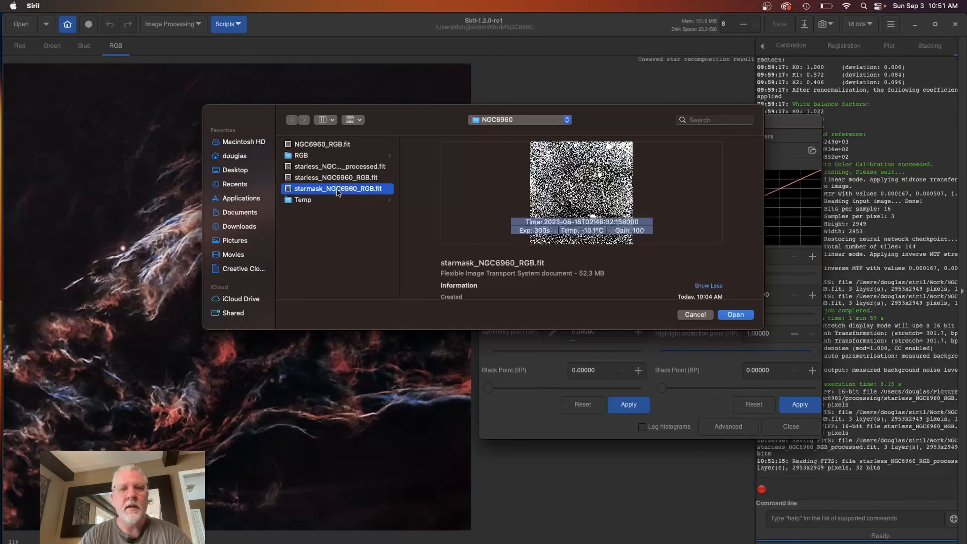
pyautogui.click(735, 315)
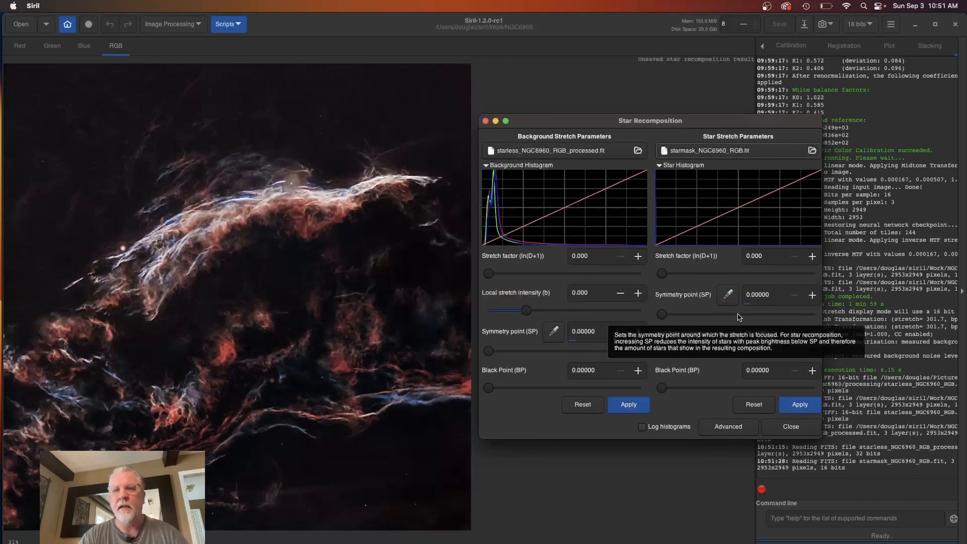
pyautogui.moveTo(386, 147); pyautogui.dragTo(455, 275)
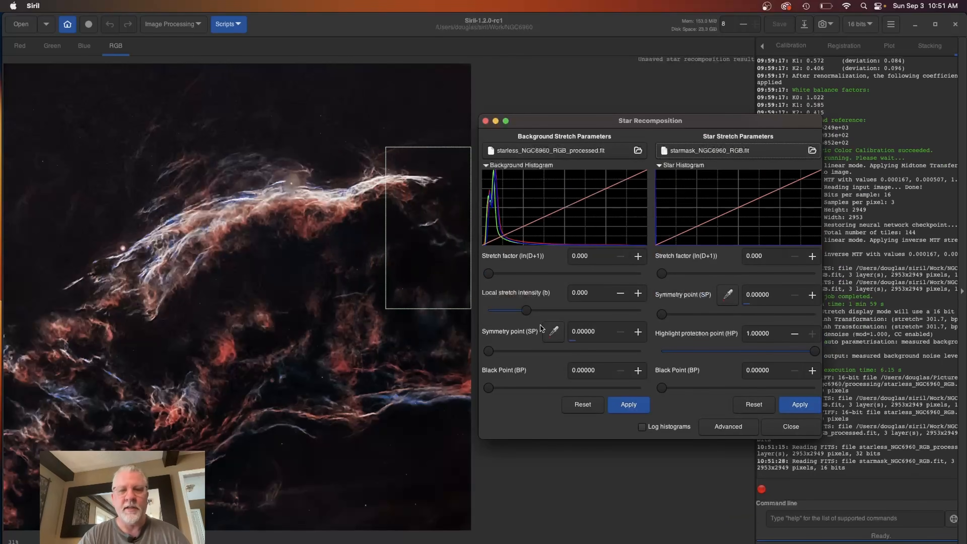
pyautogui.click(421, 117)
pyautogui.click(440, 102)
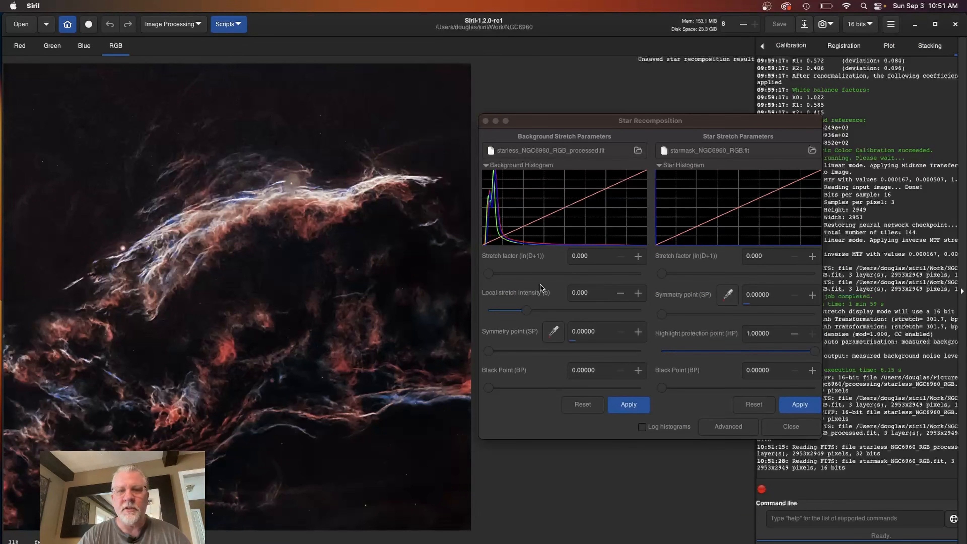
# - Set the background stretch factor to about 0.757 and the background black point to about 0.01667
pyautogui.click(490, 275)
pyautogui.moveTo(489, 274); pyautogui.dragTo(498, 277)
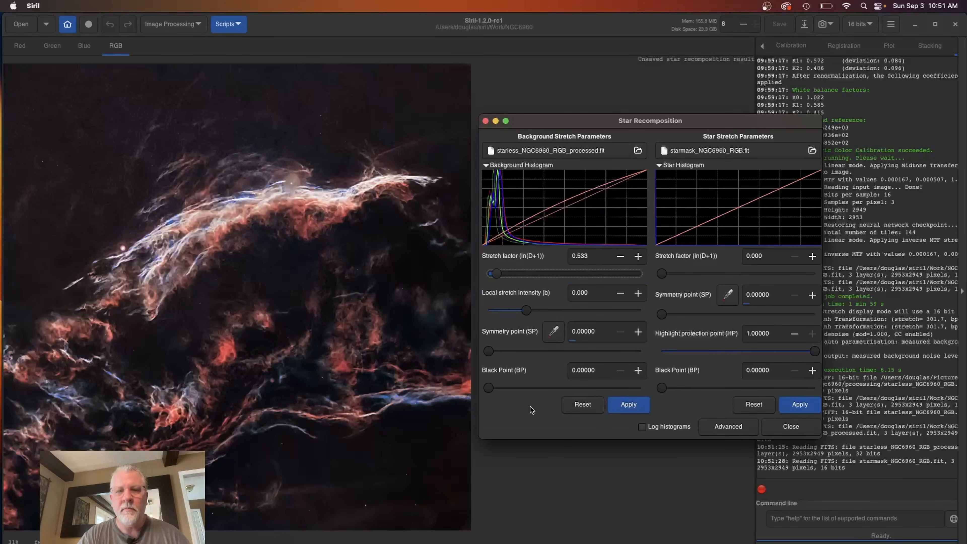
pyautogui.moveTo(501, 277); pyautogui.dragTo(532, 274)
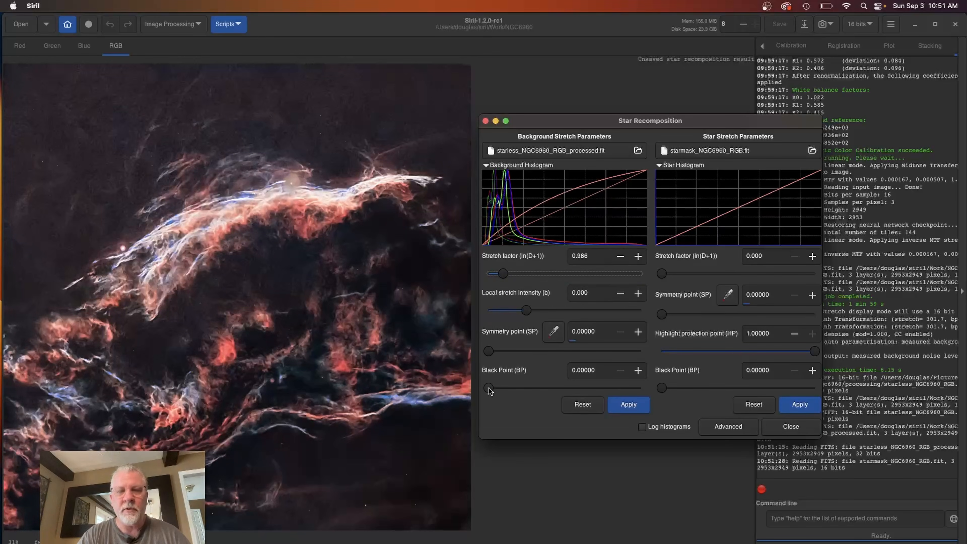
pyautogui.moveTo(489, 389); pyautogui.dragTo(491, 389)
pyautogui.moveTo(505, 274); pyautogui.dragTo(502, 274)
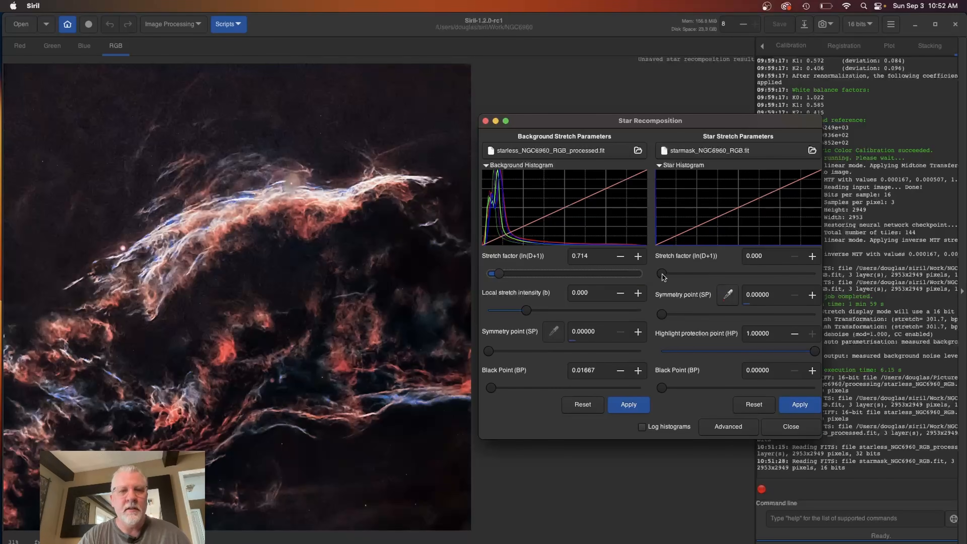
# - Try star stretch factors of about 2.285 and 3.311, return to zero and set about 1.523
pyautogui.moveTo(662, 274); pyautogui.dragTo(697, 273)
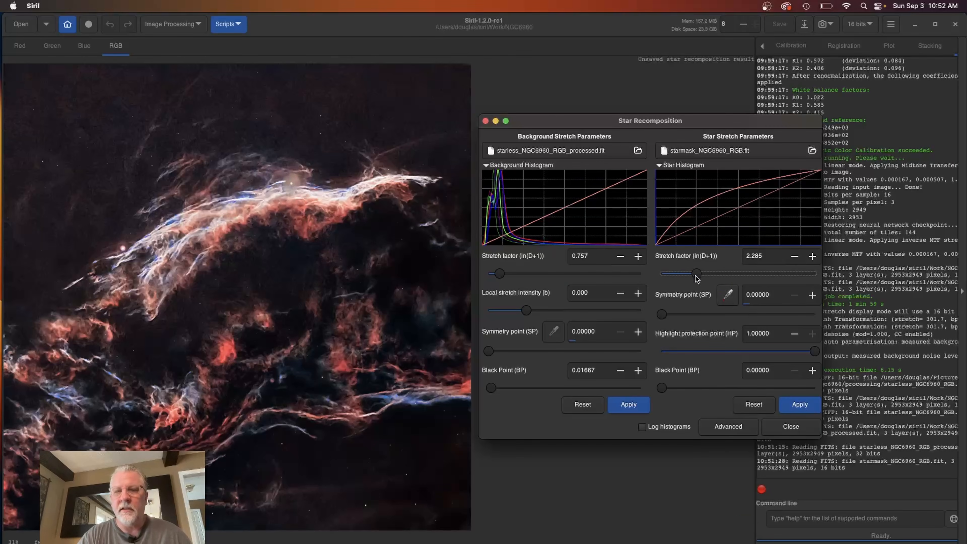
pyautogui.moveTo(697, 274); pyautogui.dragTo(713, 275)
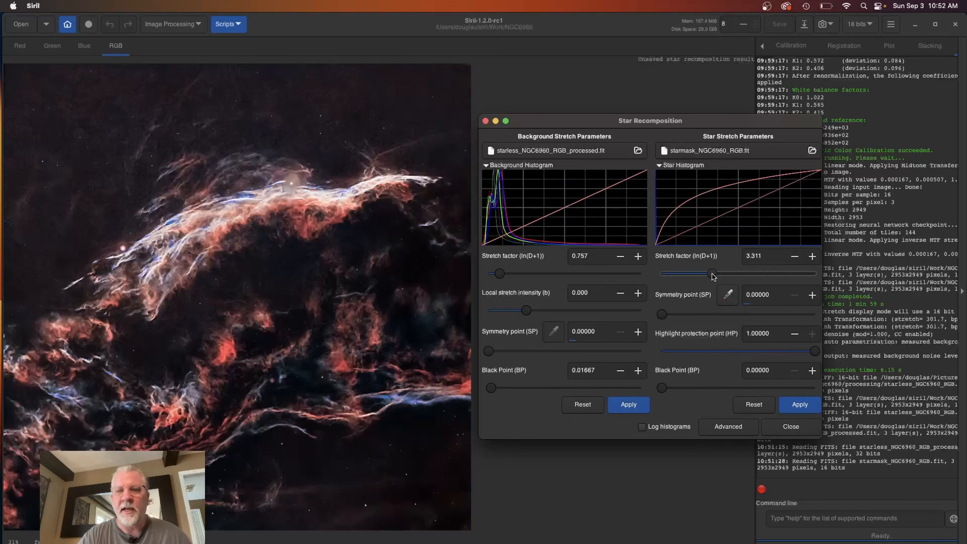
pyautogui.moveTo(712, 273); pyautogui.dragTo(652, 277)
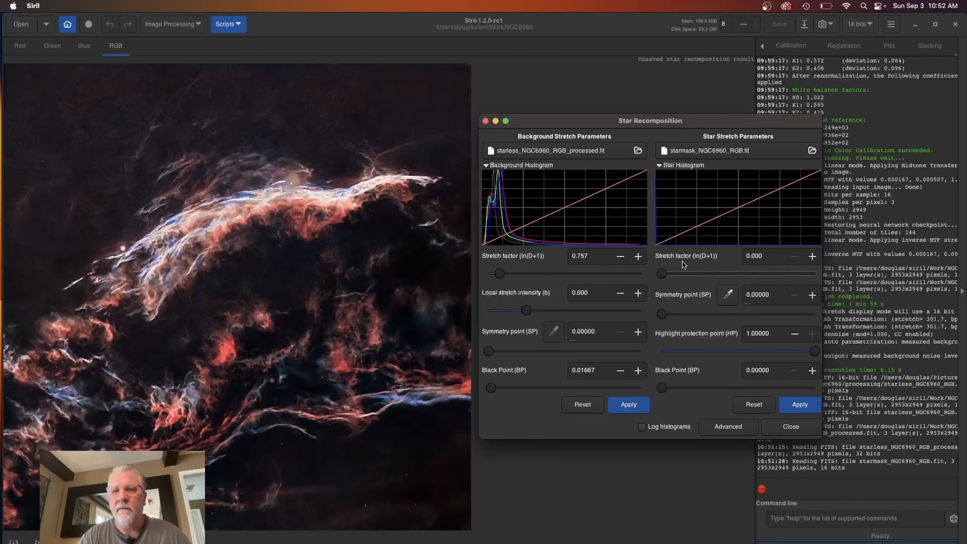
pyautogui.moveTo(661, 273); pyautogui.dragTo(685, 273)
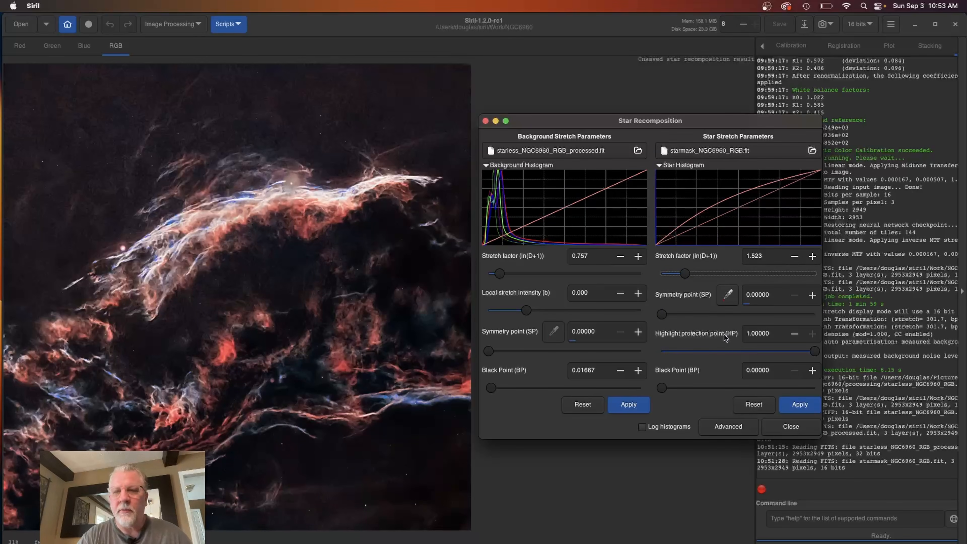
# - Sample the star symmetry point from a small selection around the bright star on the nebula's upper arc
pyautogui.click(727, 295)
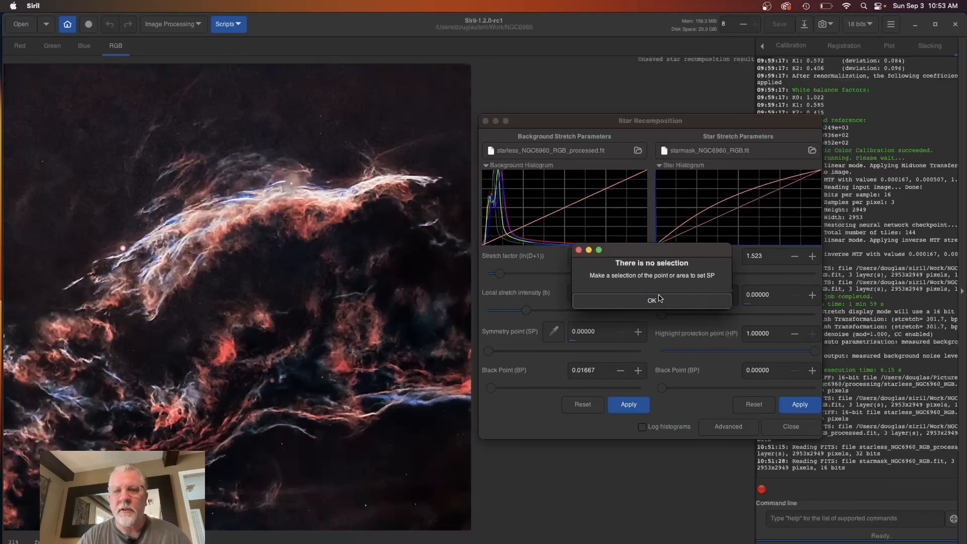
pyautogui.click(652, 301)
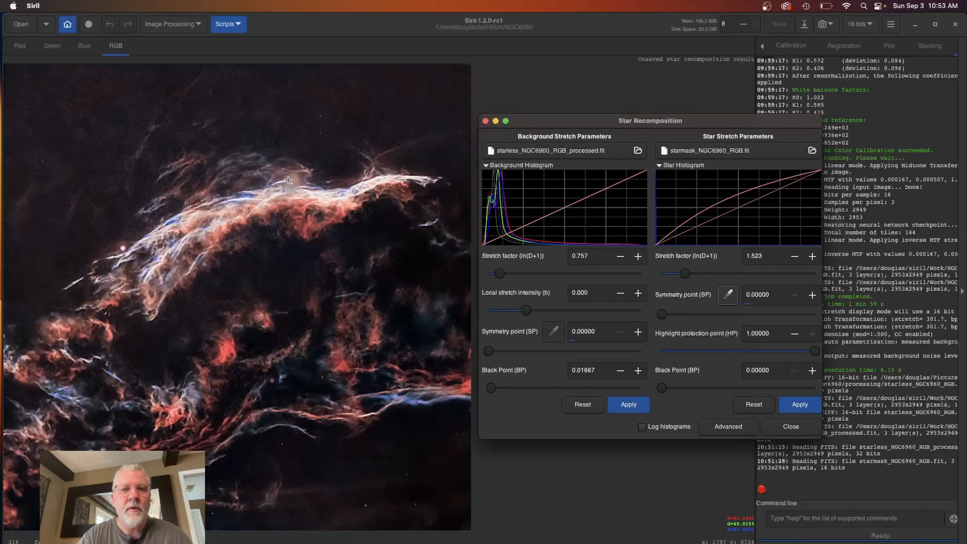
pyautogui.moveTo(289, 181); pyautogui.dragTo(292, 185)
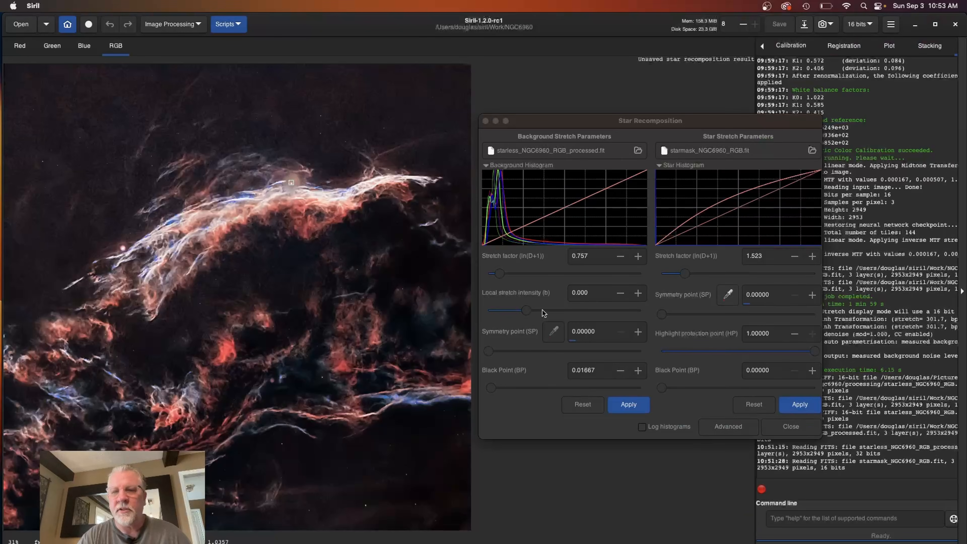
pyautogui.click(727, 294)
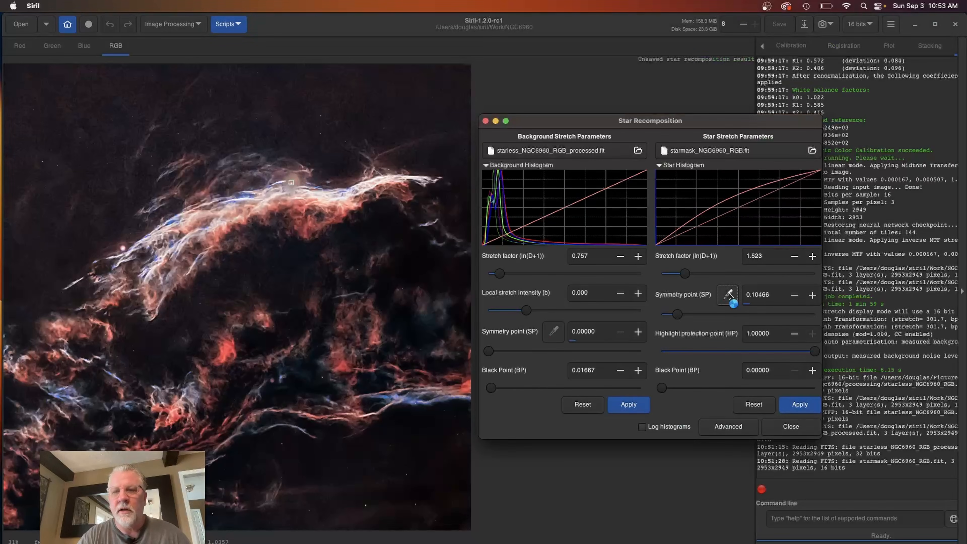
# - Try star stretch factors up to about 4.205 with black points up to about 0.14570, and return both to zero
pyautogui.moveTo(684, 274)
pyautogui.mouseDown()
pyautogui.moveTo(720, 272)
pyautogui.moveTo(704, 274)
pyautogui.mouseUp()
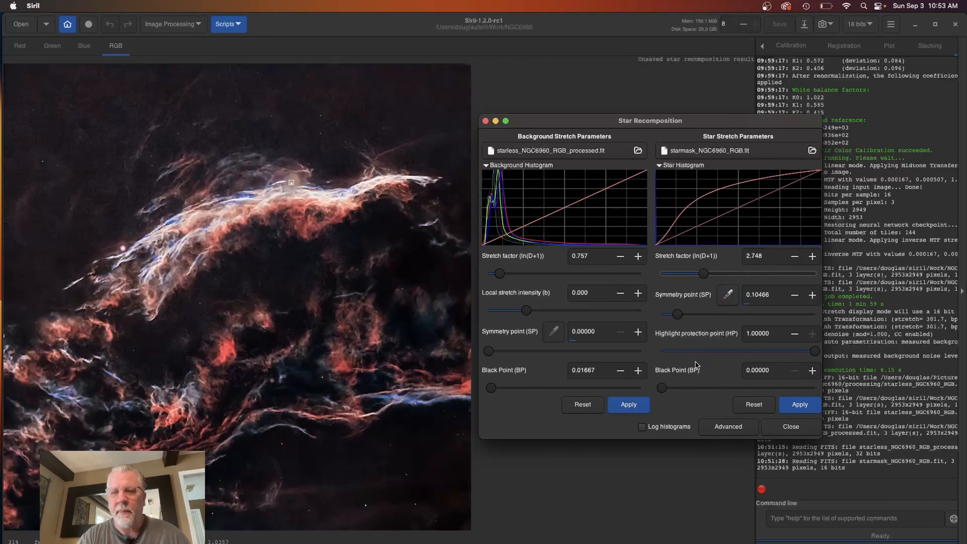
pyautogui.moveTo(661, 391)
pyautogui.mouseDown()
pyautogui.moveTo(710, 387)
pyautogui.moveTo(665, 387)
pyautogui.mouseUp()
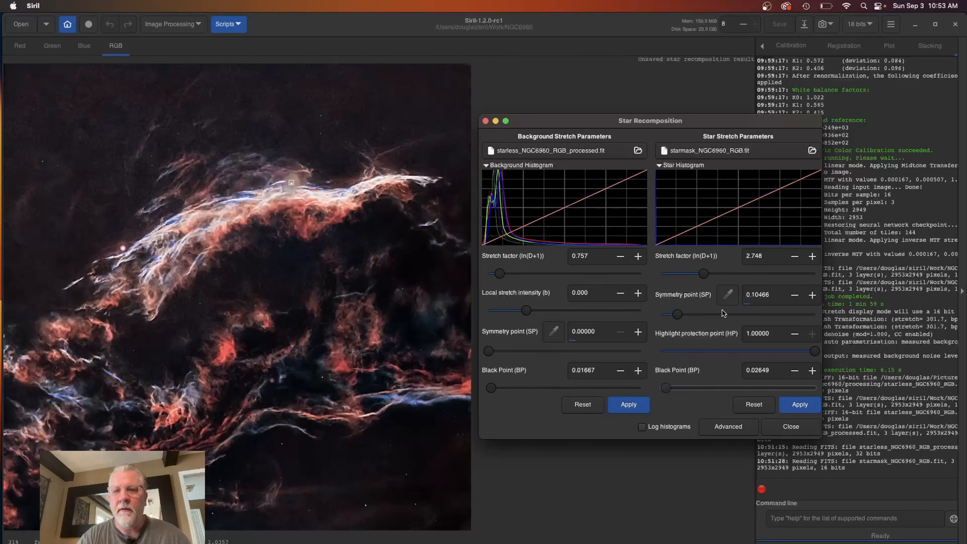
pyautogui.moveTo(703, 273); pyautogui.dragTo(732, 273)
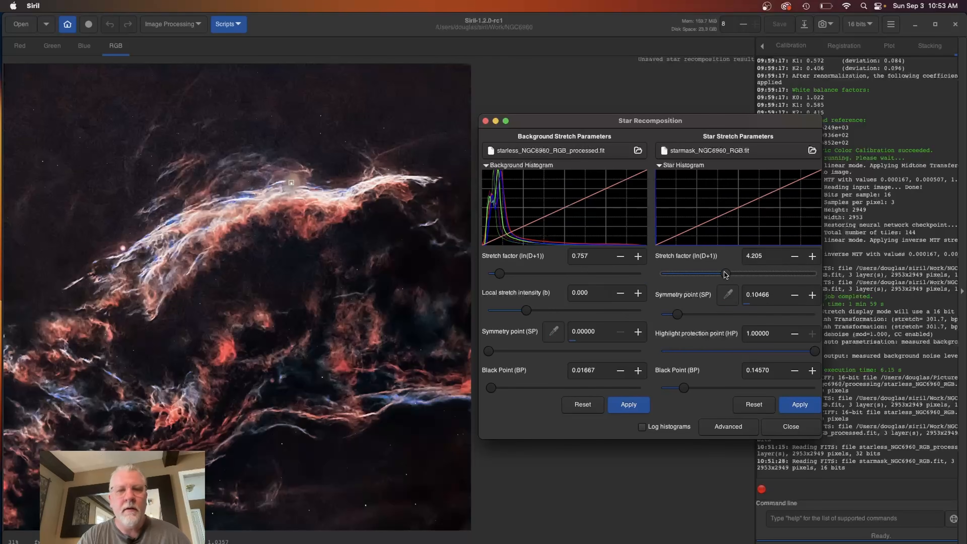
pyautogui.moveTo(725, 274); pyautogui.dragTo(658, 275)
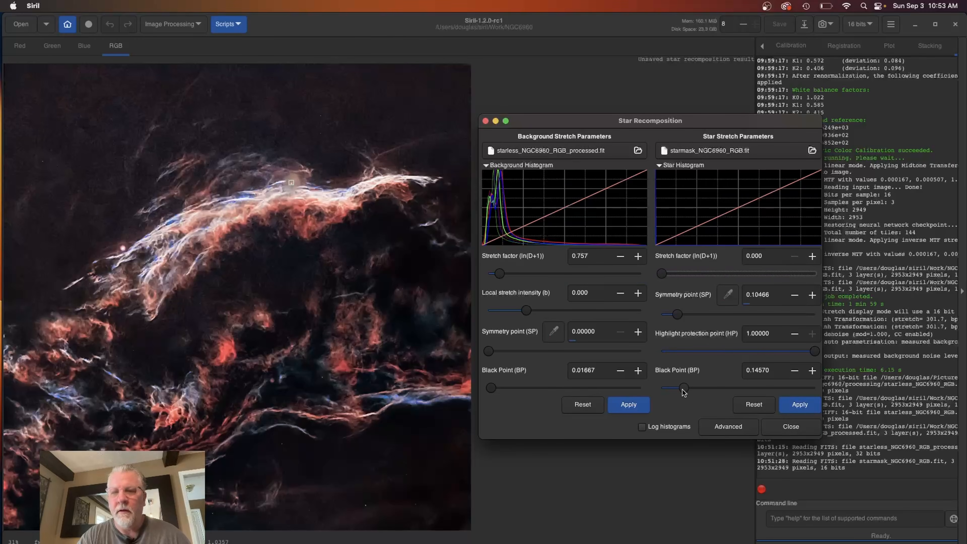
pyautogui.moveTo(682, 390); pyautogui.dragTo(655, 390)
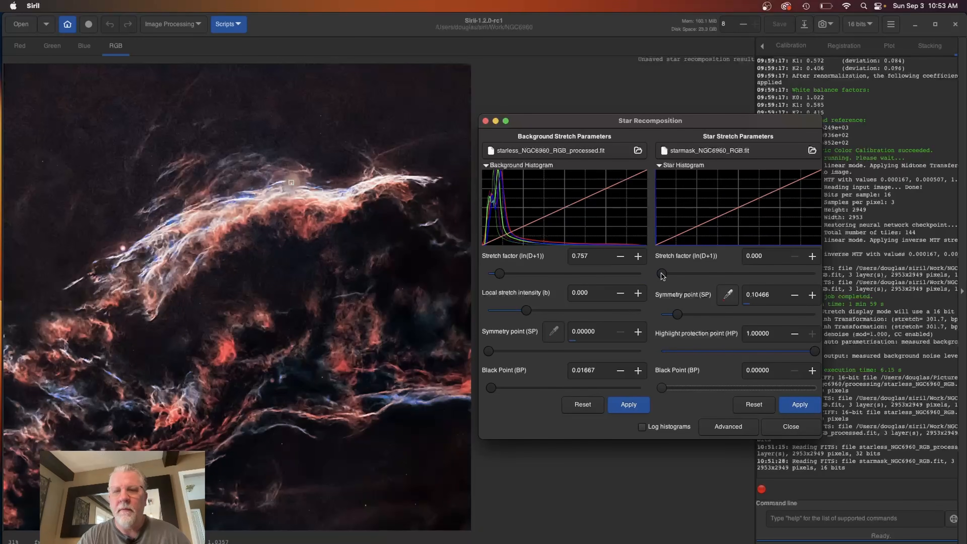
pyautogui.moveTo(661, 273); pyautogui.dragTo(678, 275)
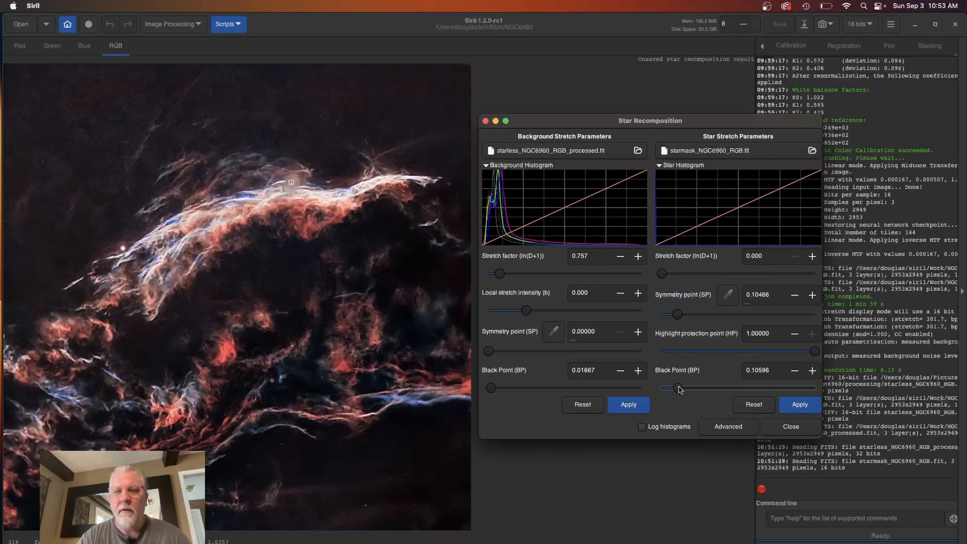
pyautogui.moveTo(677, 388); pyautogui.dragTo(660, 388)
# - Try star stretch factors of about 5.033 and 6.821, clear the image selection, and reduce the factor to about 1.291
pyautogui.moveTo(662, 277); pyautogui.dragTo(739, 275)
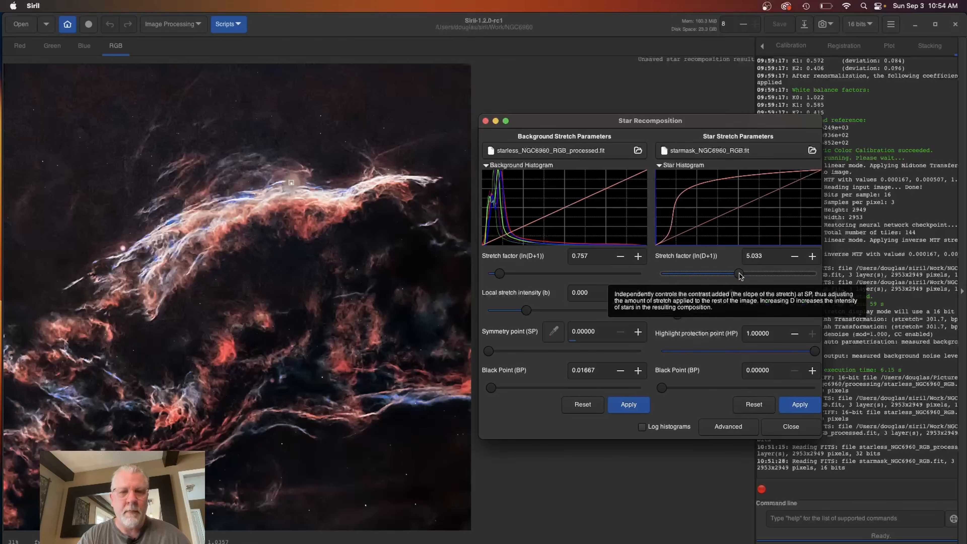
pyautogui.moveTo(739, 274); pyautogui.dragTo(766, 274)
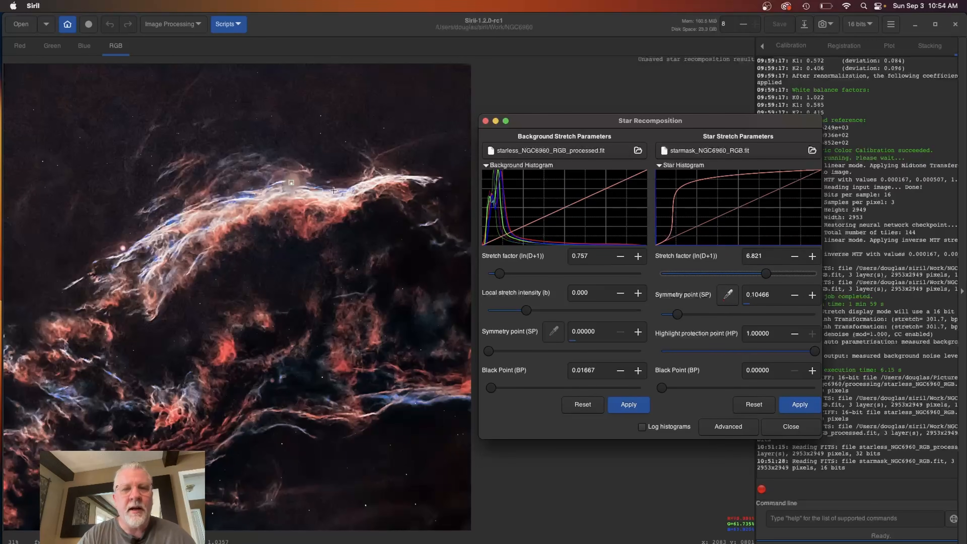
pyautogui.click(334, 151)
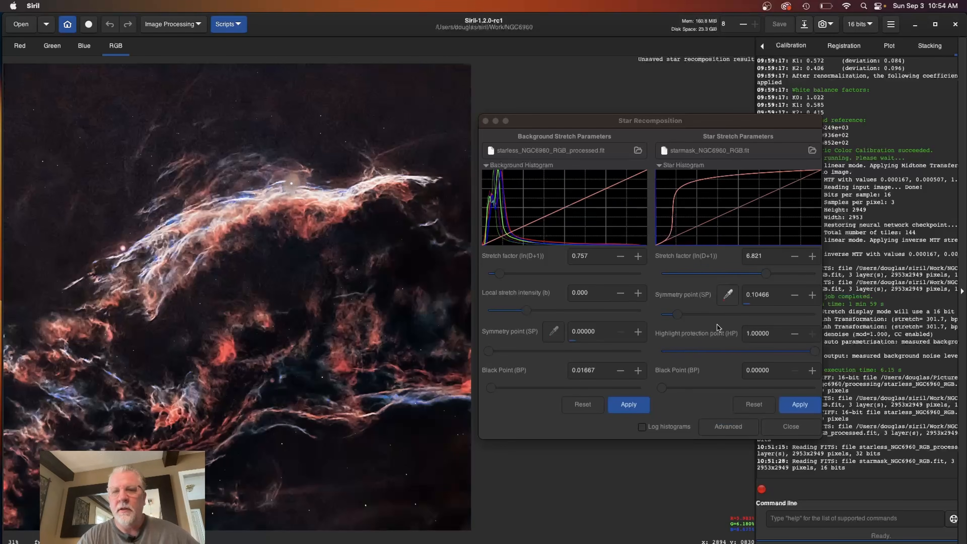
pyautogui.moveTo(766, 276); pyautogui.dragTo(681, 278)
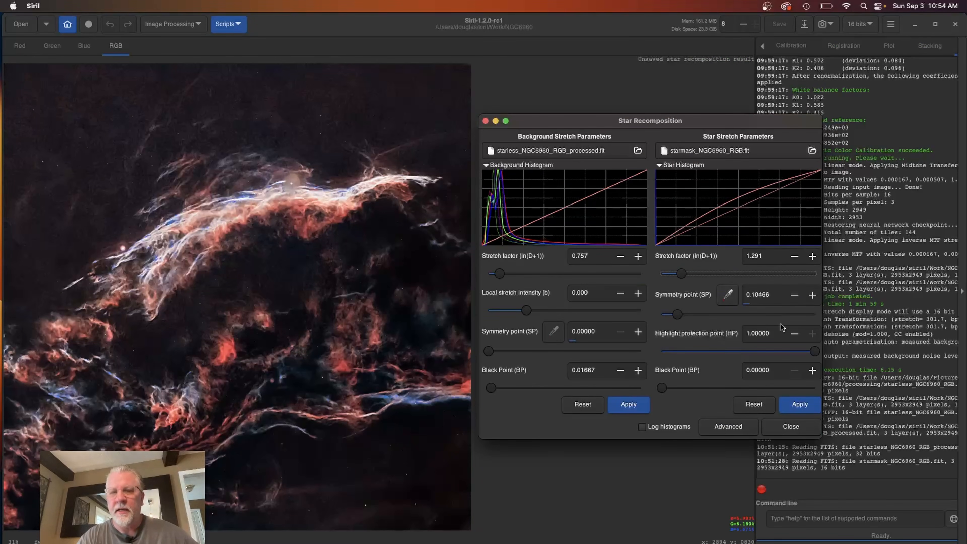
# - Set the star highlight protection point to about 0.49669, stretch factor to about 1.689 and symmetry point to about 0.44702
pyautogui.moveTo(816, 350); pyautogui.dragTo(737, 350)
pyautogui.moveTo(680, 273); pyautogui.dragTo(750, 274)
pyautogui.moveTo(737, 351); pyautogui.dragTo(683, 351)
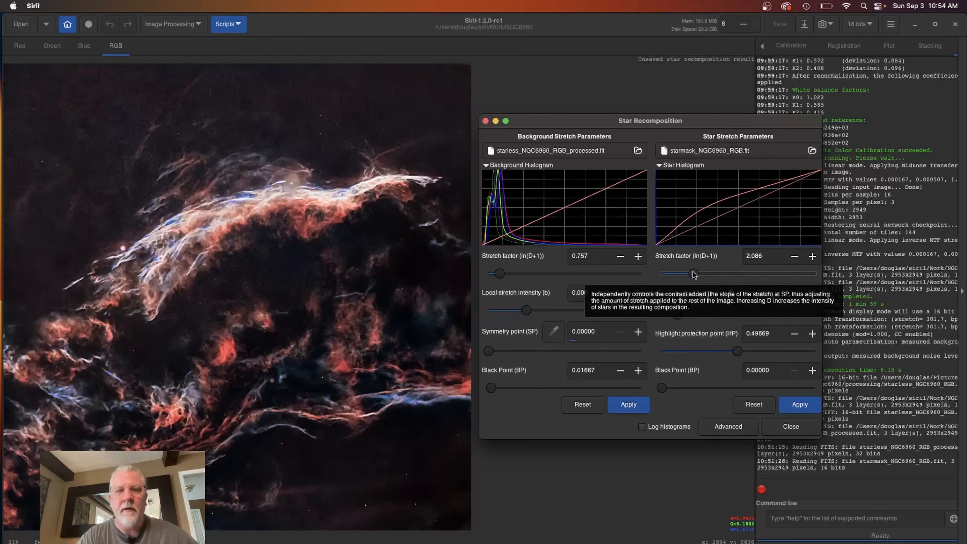
pyautogui.moveTo(691, 274)
pyautogui.mouseDown()
pyautogui.moveTo(784, 273)
pyautogui.moveTo(688, 275)
pyautogui.mouseUp()
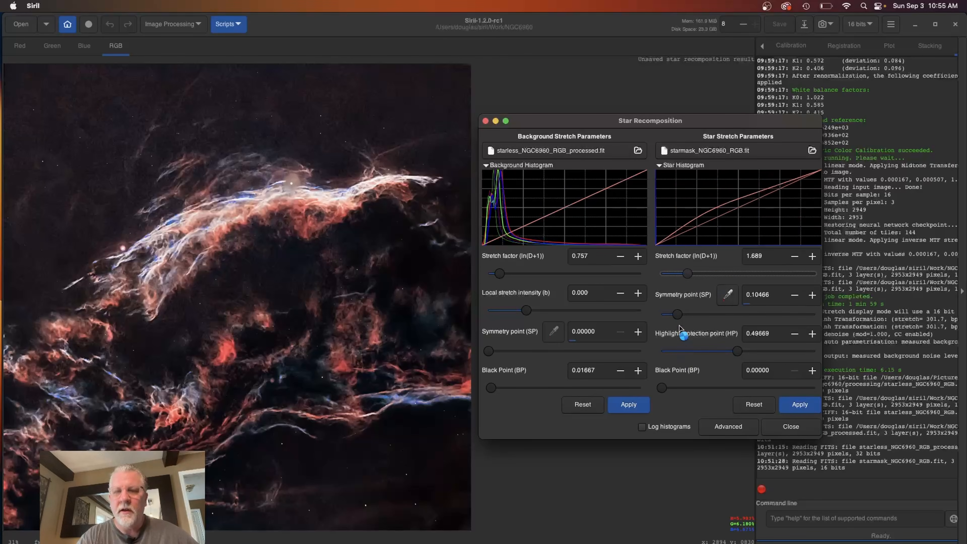
pyautogui.moveTo(677, 314); pyautogui.dragTo(729, 316)
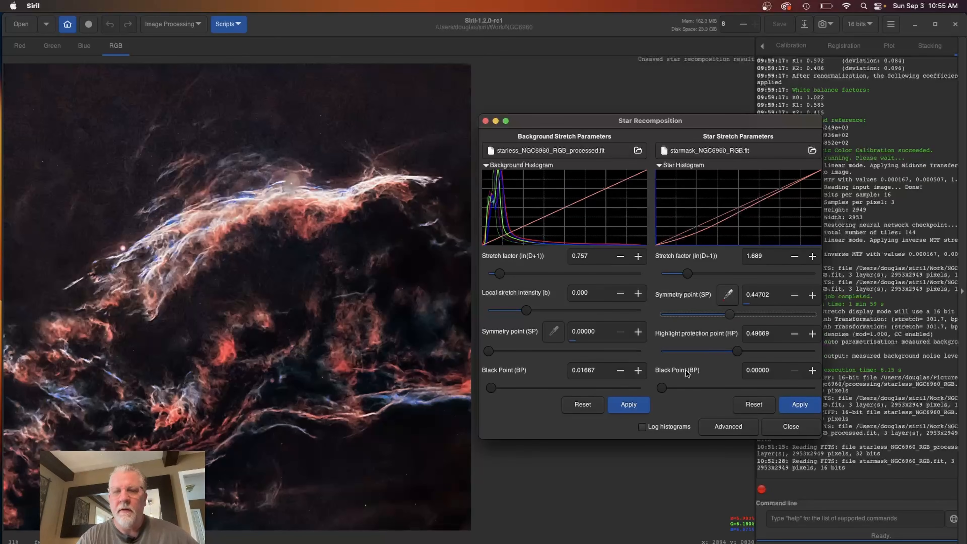
# - Try a star highlight protection point of 0.57616 with symmetry points of 0.57616 and 0.24834, and reset the star stretch parameters
pyautogui.moveTo(661, 386); pyautogui.dragTo(682, 390)
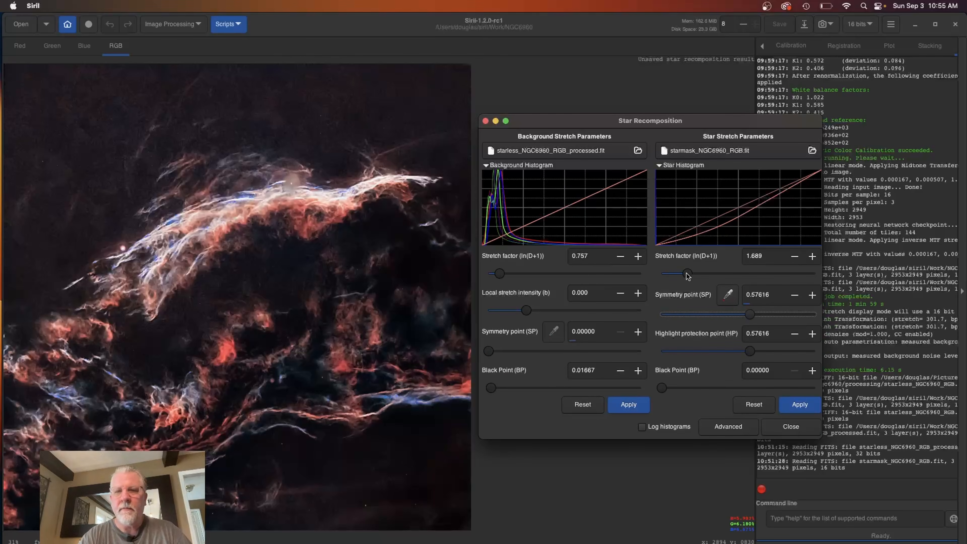
pyautogui.moveTo(749, 314); pyautogui.dragTo(717, 314)
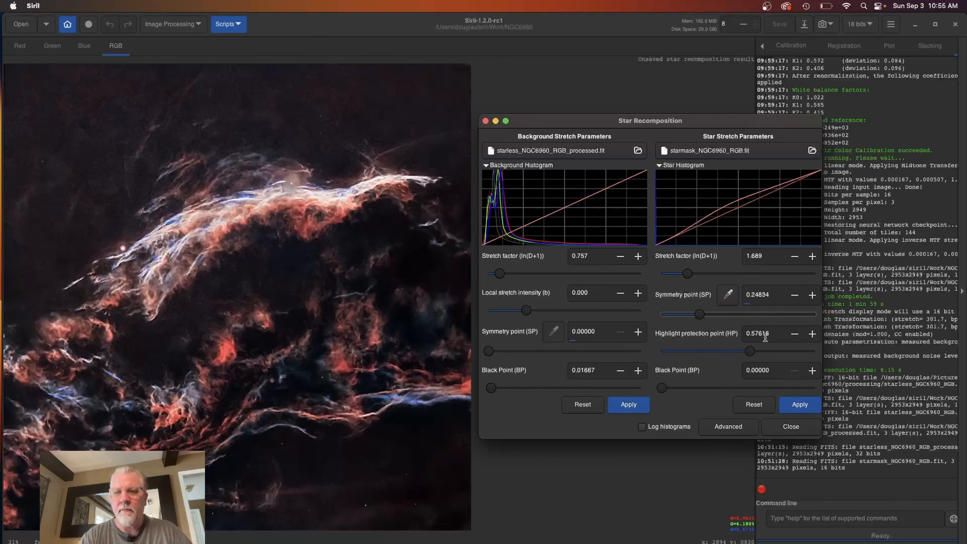
pyautogui.click(752, 404)
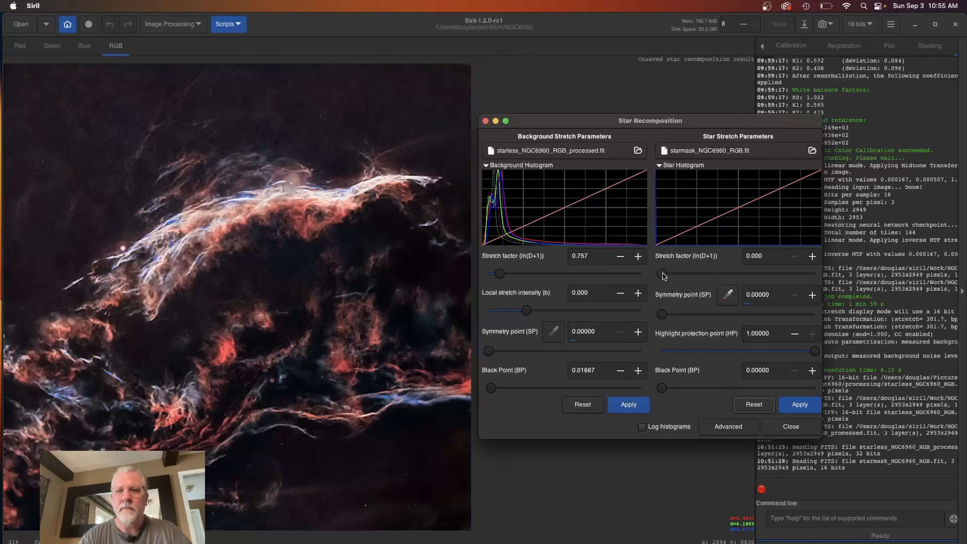
# - Try the maximum star stretch factor of 10.000, and reduce it to about 6.490 with the black point at zero
pyautogui.moveTo(662, 273); pyautogui.dragTo(848, 268)
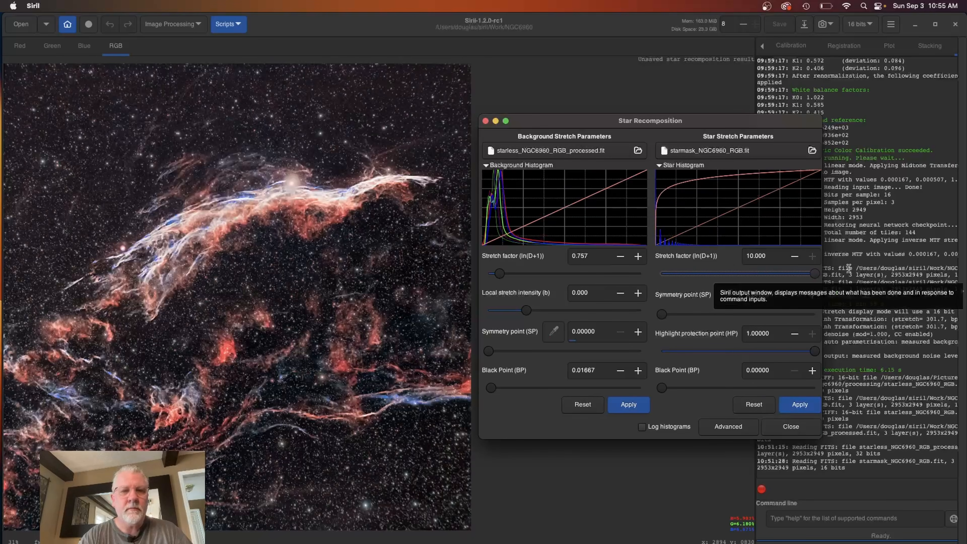
pyautogui.moveTo(815, 272); pyautogui.dragTo(824, 271)
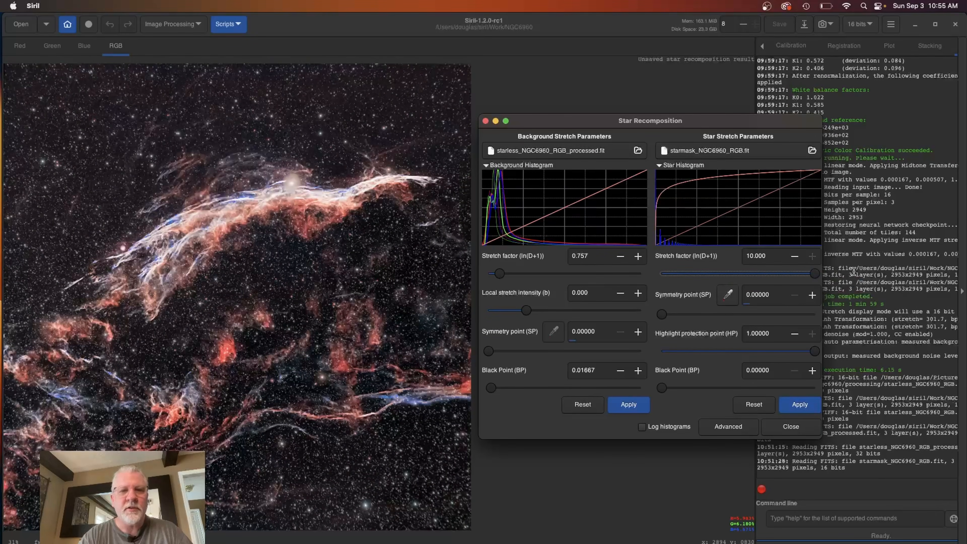
pyautogui.moveTo(662, 389)
pyautogui.mouseDown()
pyautogui.moveTo(717, 391)
pyautogui.moveTo(651, 393)
pyautogui.mouseUp()
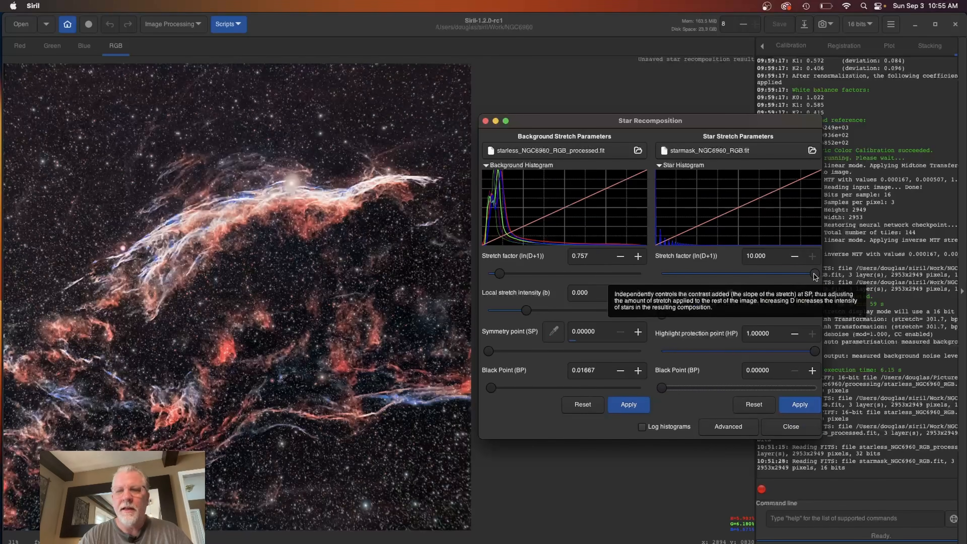
pyautogui.moveTo(812, 276); pyautogui.dragTo(760, 278)
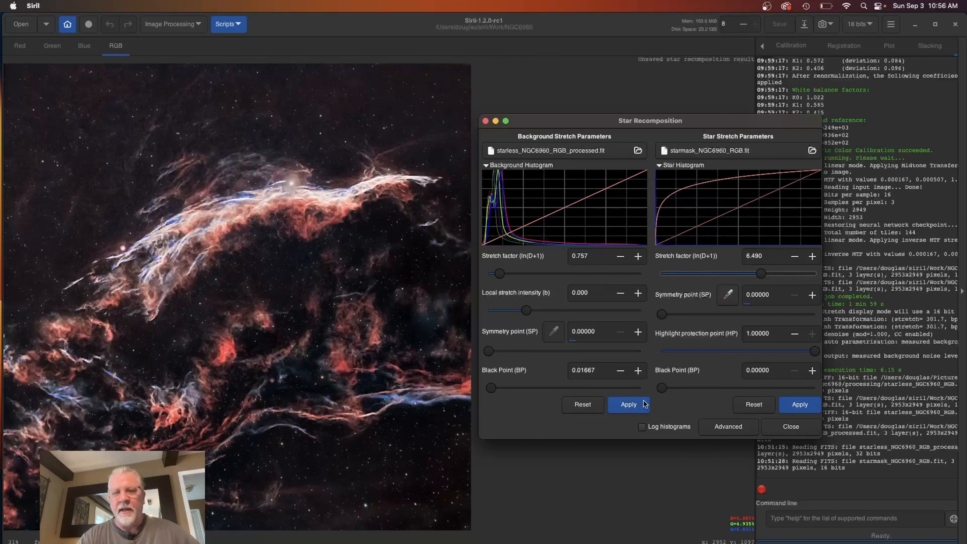
# - Apply the background and star stretches, close Star Recomposition and inspect the recombined image
pyautogui.click(629, 405)
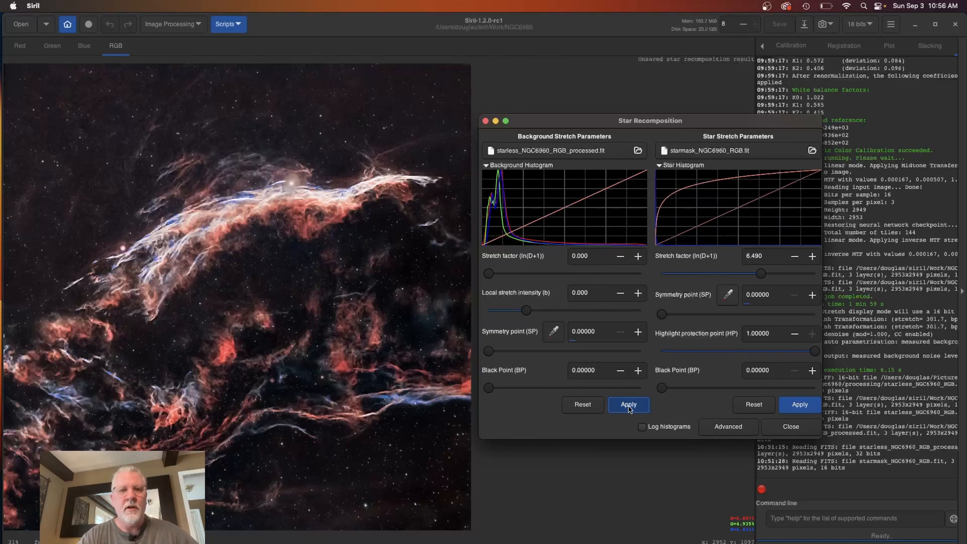
pyautogui.click(798, 405)
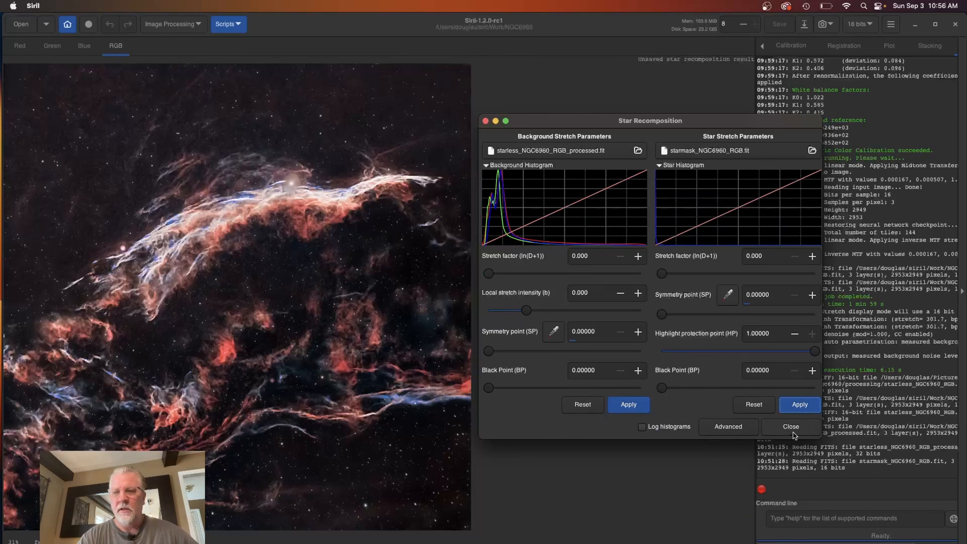
pyautogui.click(790, 427)
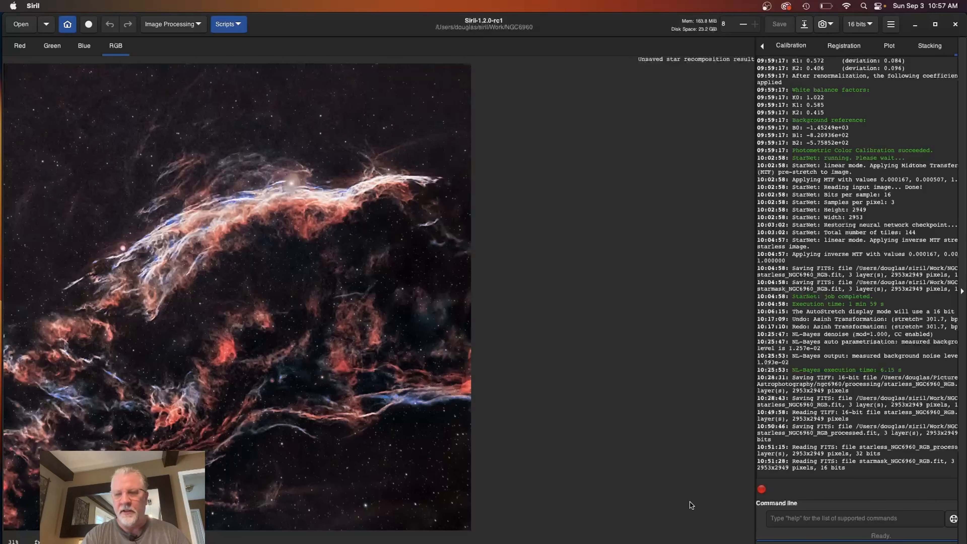
pyautogui.press('super+plus')
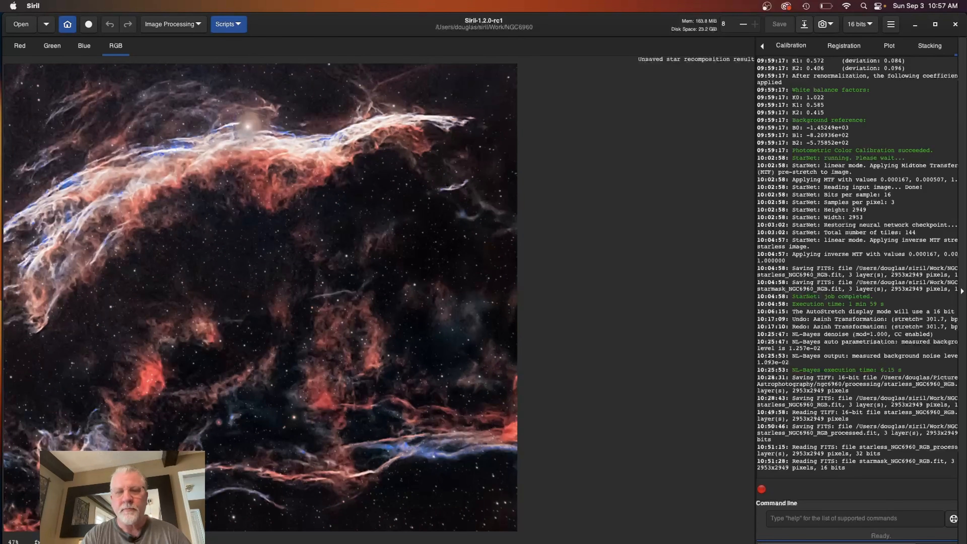
pyautogui.press('super+minus')
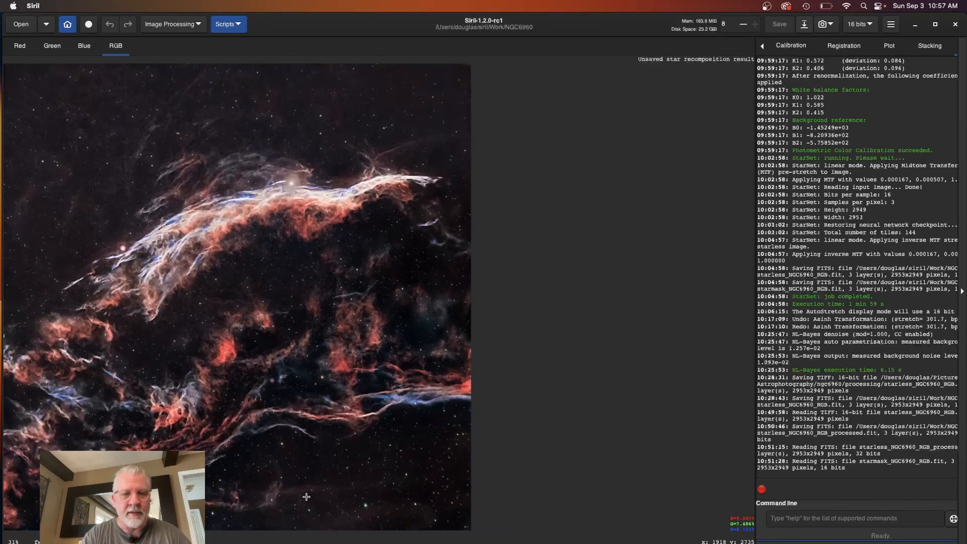